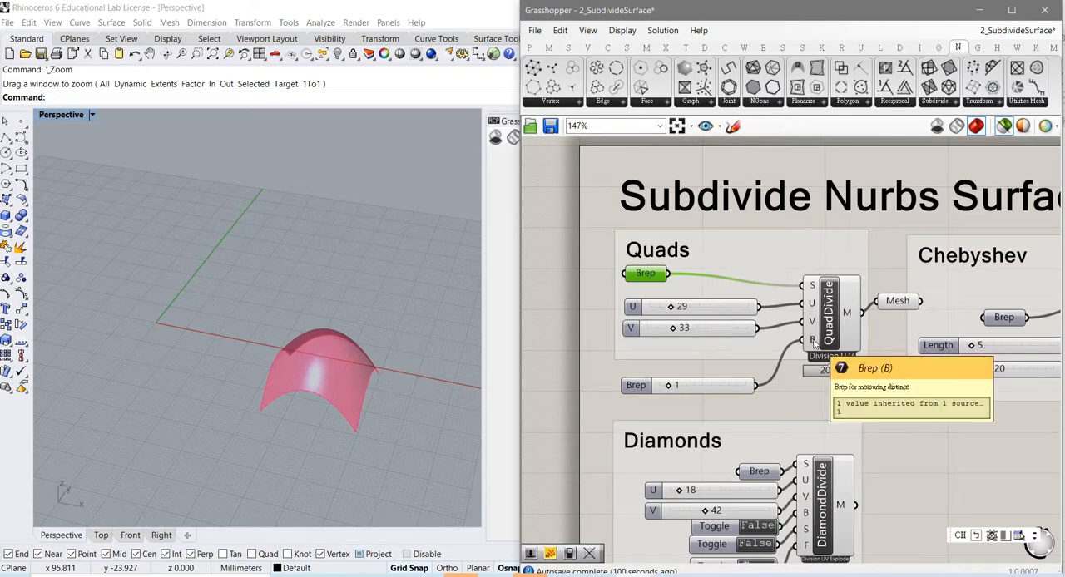
# Step: Place the Brep number slider directly under the V slider in the Quads group and preview the QuadDivide mesh
pyautogui.click(647, 389)
pyautogui.moveTo(646, 391); pyautogui.dragTo(649, 363)
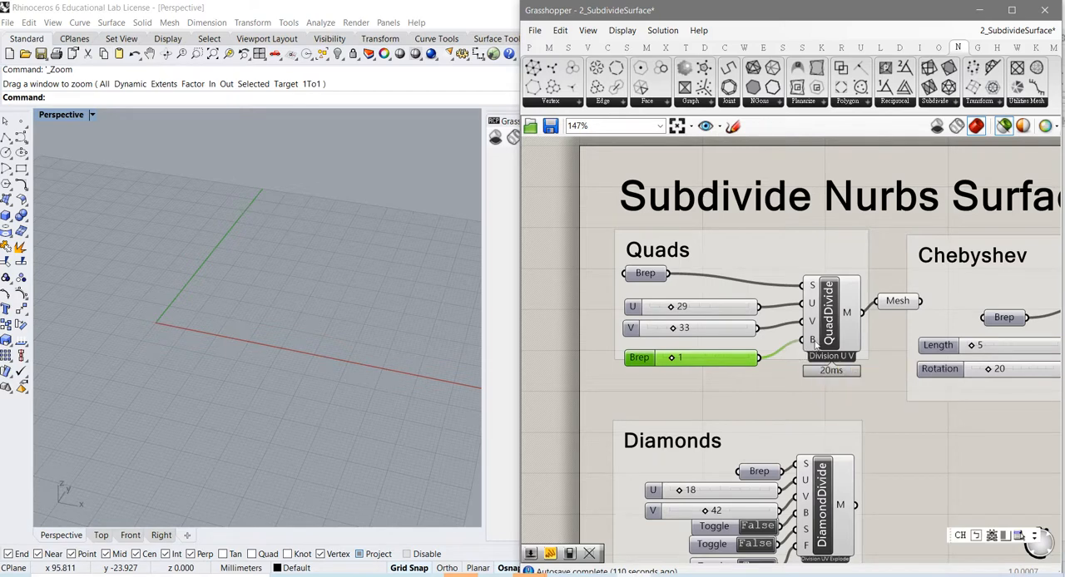
pyautogui.moveTo(817, 343)
pyautogui.click(817, 339)
pyautogui.scroll(6, 316, 395)
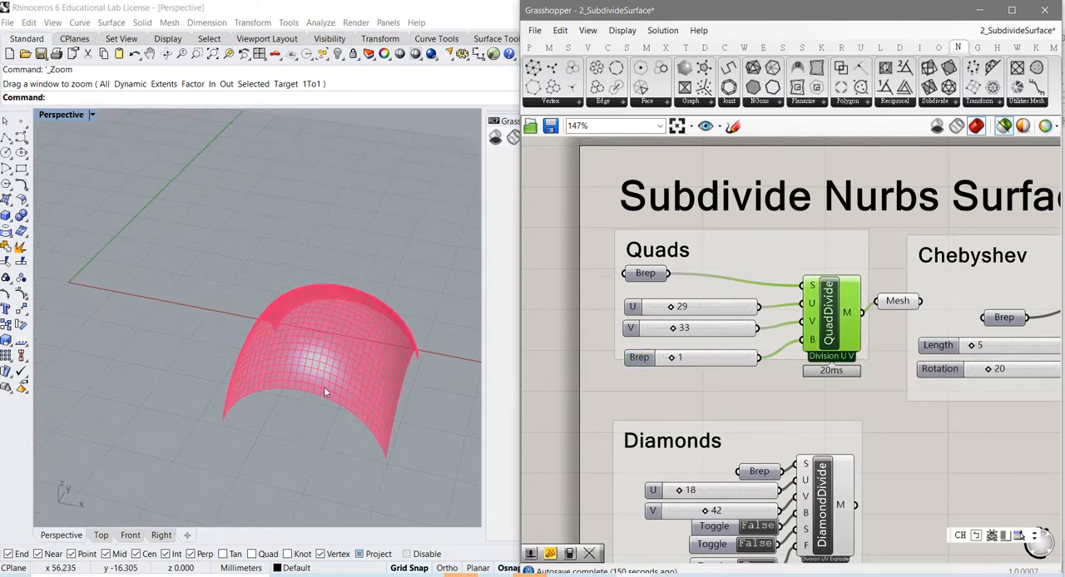
# Step: Examine the quad mesh on the curved surface up close and from several angles
pyautogui.moveTo(359, 335); pyautogui.dragTo(281, 392, button='right')
pyautogui.scroll(4, 341, 332)
pyautogui.scroll(2, 341, 329)
pyautogui.scroll(-2, 329, 320)
pyautogui.scroll(-2, 256, 354)
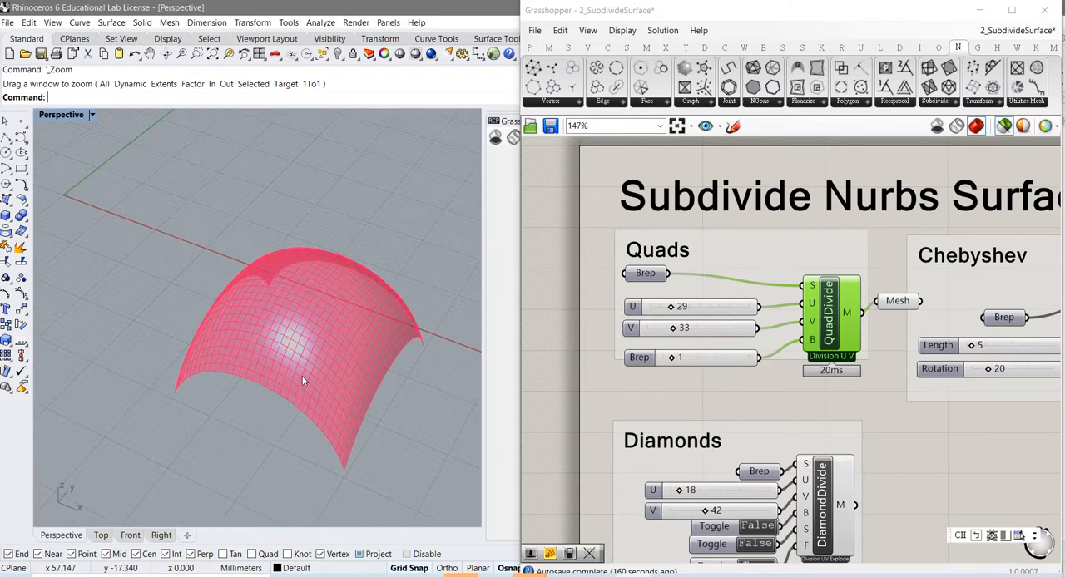
pyautogui.scroll(2, 305, 380)
pyautogui.moveTo(306, 376); pyautogui.dragTo(312, 351, button='right')
pyautogui.scroll(3, 325, 392)
pyautogui.scroll(-2, 313, 350)
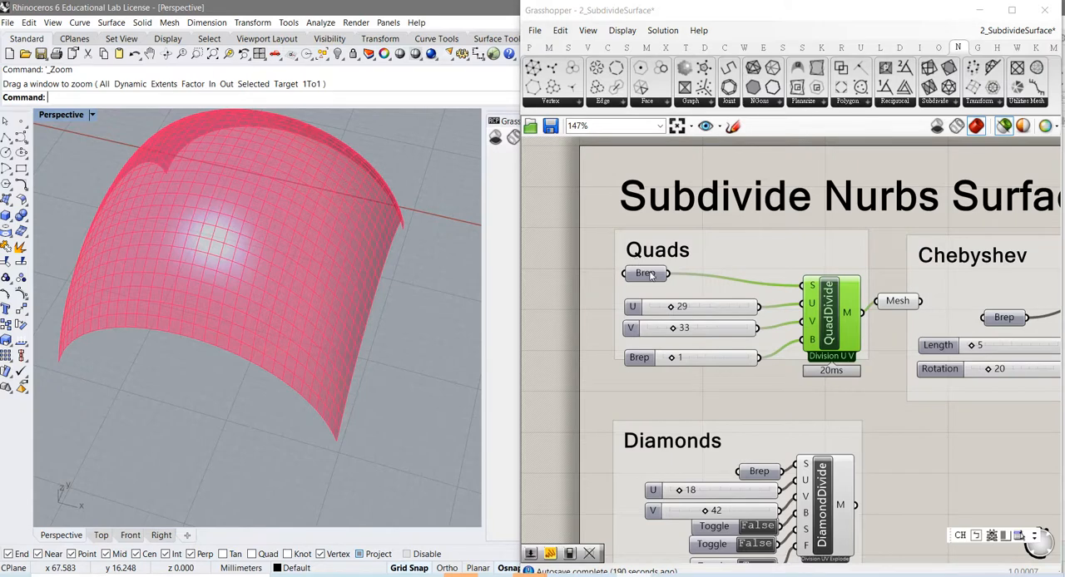
# Step: Set the QuadDivide component's U slider to 23 and its Brep slider to 0
pyautogui.moveTo(651, 276)
pyautogui.moveTo(817, 288)
pyautogui.moveTo(670, 308)
pyautogui.mouseDown()
pyautogui.moveTo(712, 312)
pyautogui.moveTo(667, 317)
pyautogui.mouseUp()
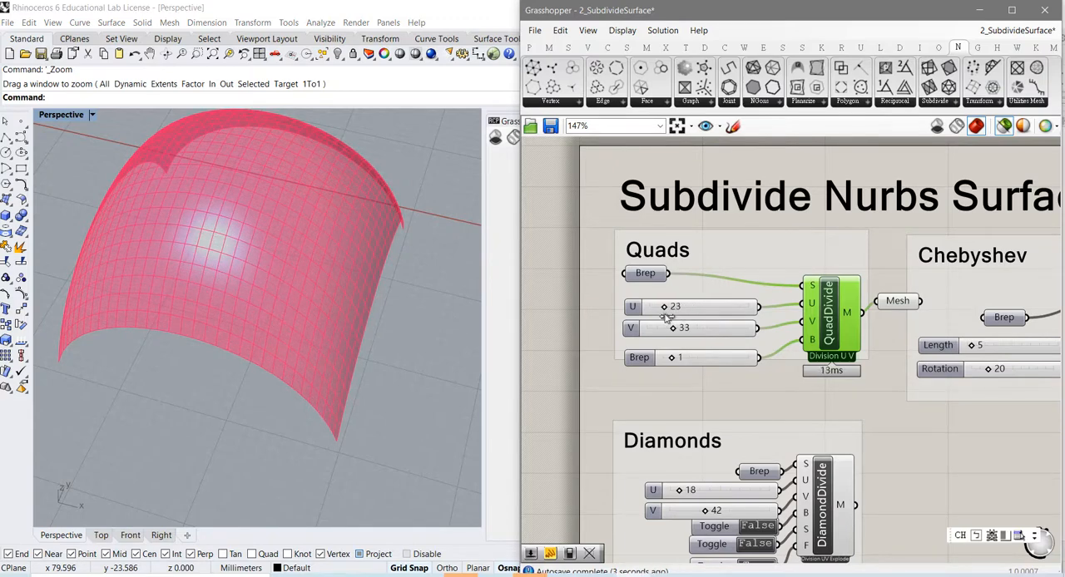
pyautogui.moveTo(347, 483); pyautogui.dragTo(343, 456, button='right')
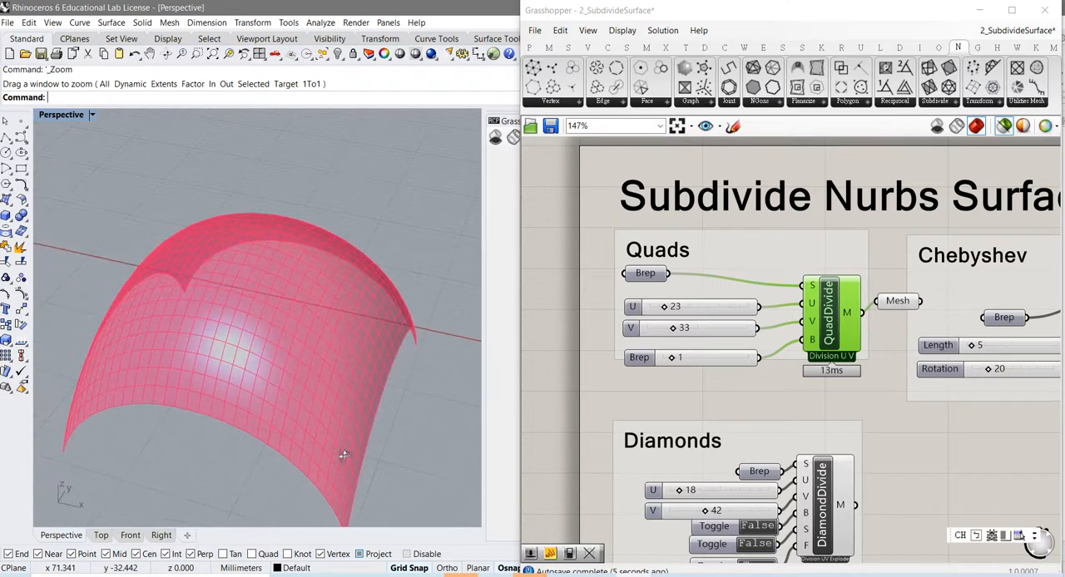
pyautogui.click(676, 357)
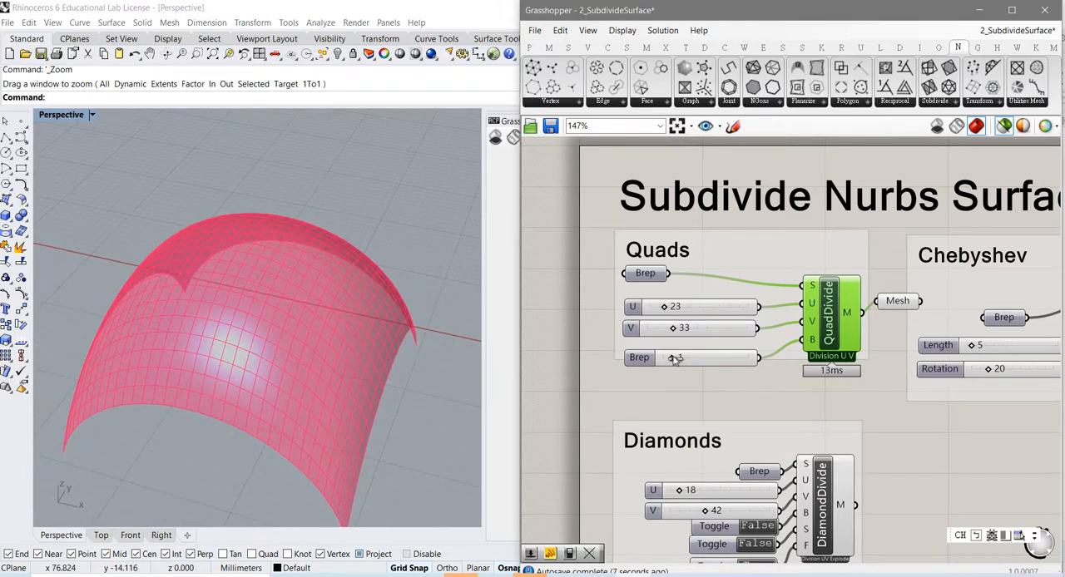
pyautogui.moveTo(676, 358); pyautogui.dragTo(659, 371)
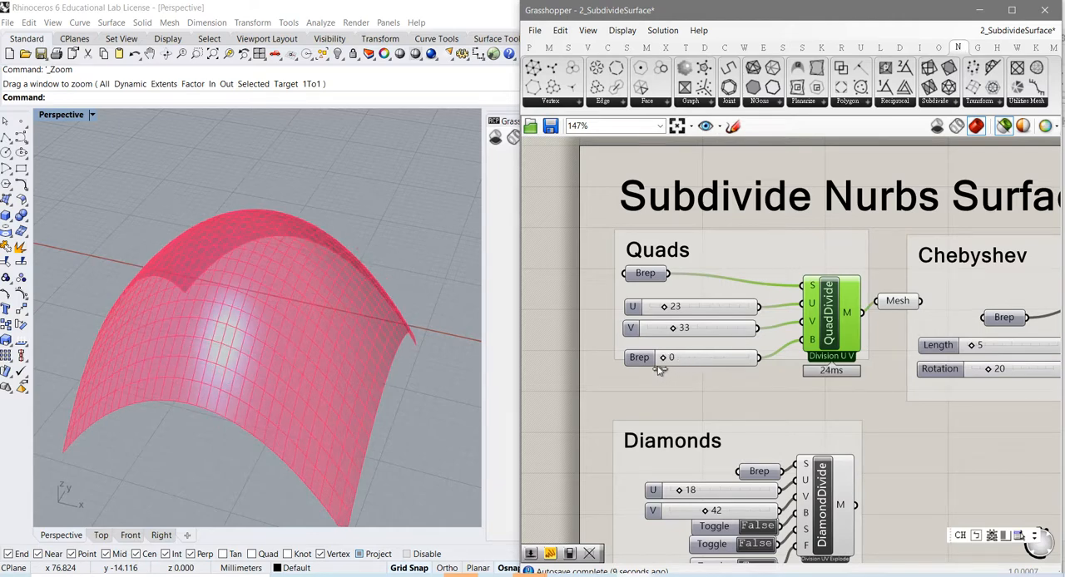
# Step: Compare the previews of the source Brep, the QuadDivide component and its output Mesh parameter
pyautogui.click(655, 275)
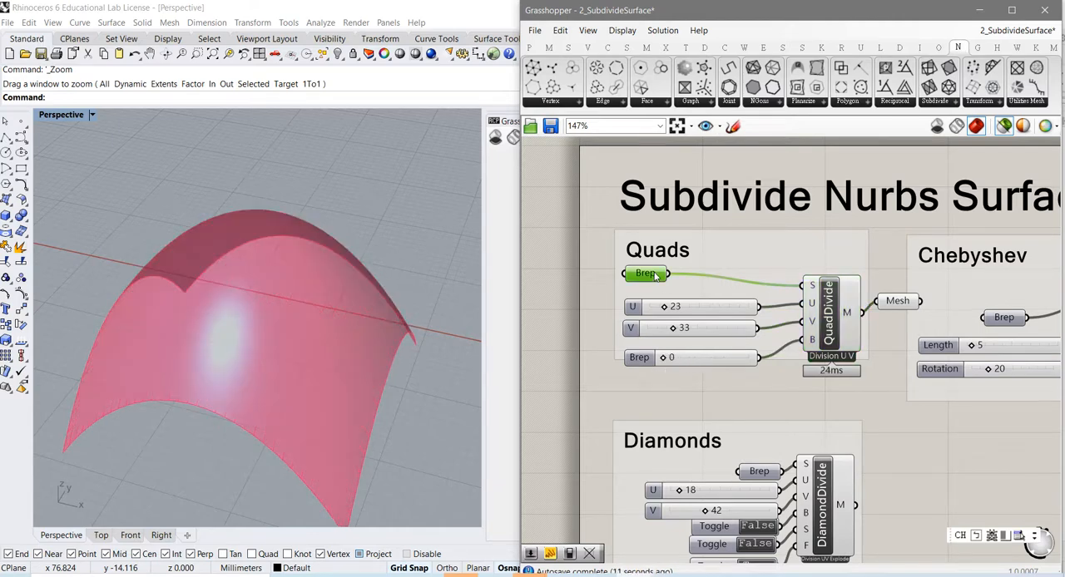
pyautogui.click(822, 334)
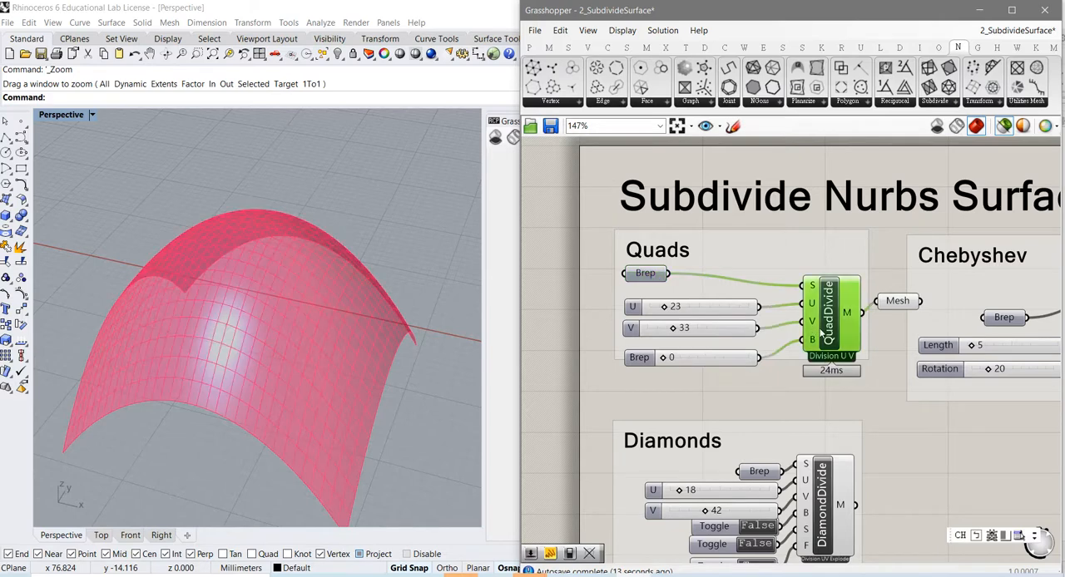
pyautogui.moveTo(850, 320)
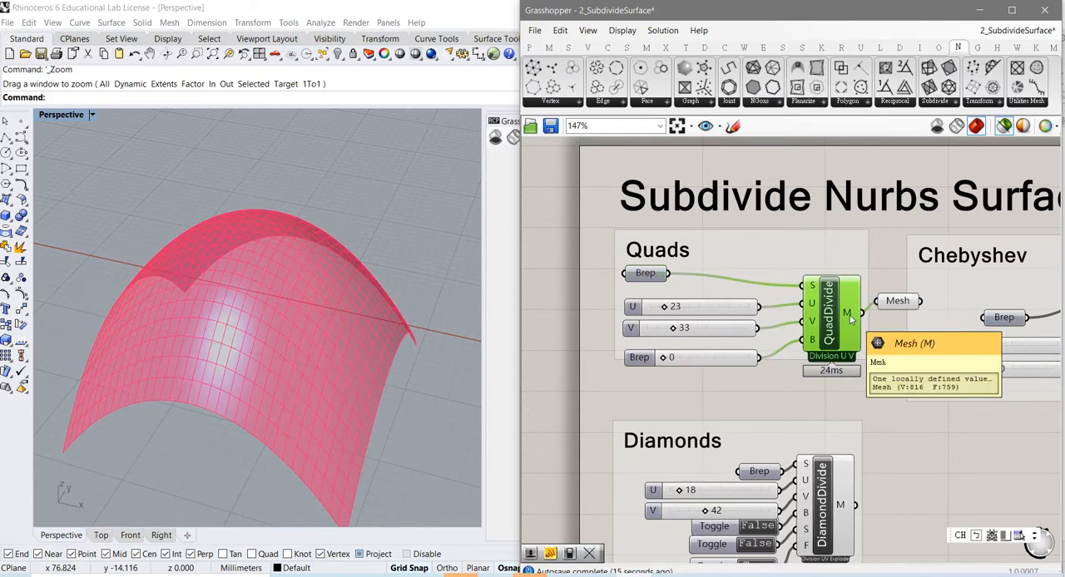
pyautogui.click(894, 304)
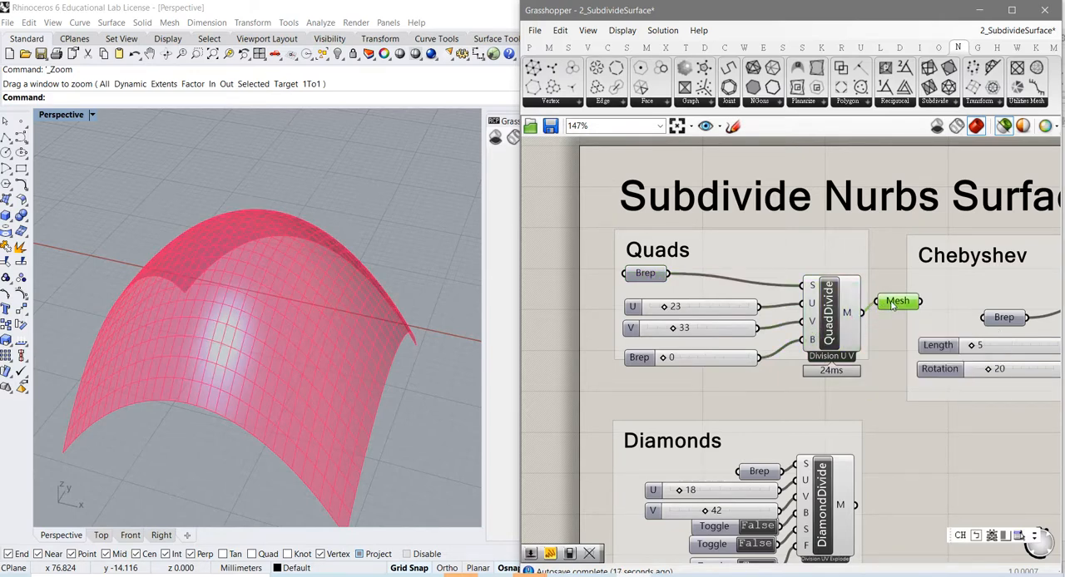
pyautogui.moveTo(893, 304)
# Step: Preview the Chebyshev group's source Brep and its Chebyshev component, and examine the resulting net and component inputs
pyautogui.moveTo(870, 449)
pyautogui.mouseDown(button='right')
pyautogui.moveTo(742, 430)
pyautogui.moveTo(772, 436)
pyautogui.moveTo(716, 443)
pyautogui.mouseUp(button='right')
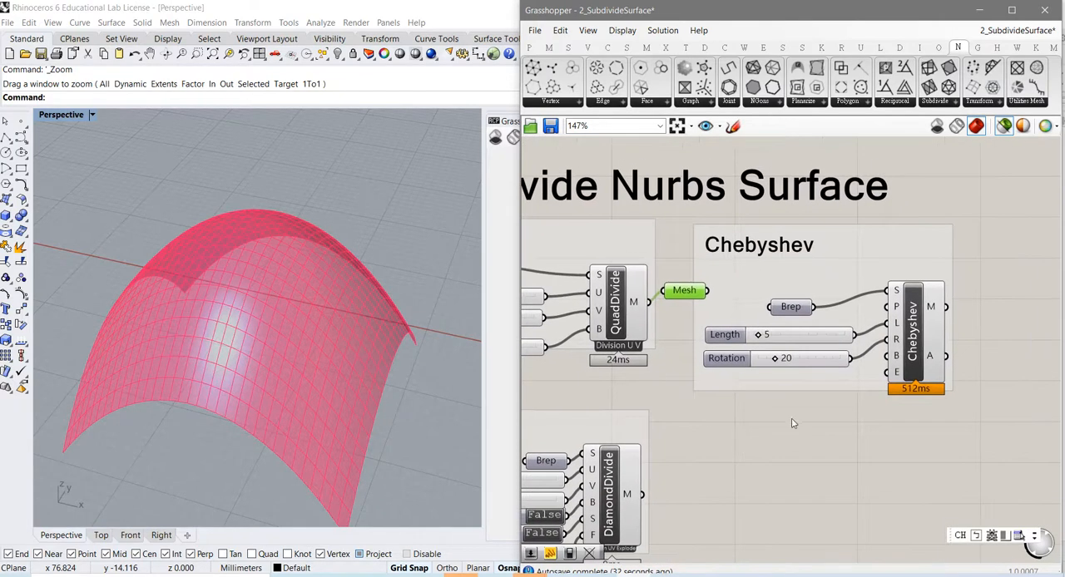
pyautogui.click(787, 307)
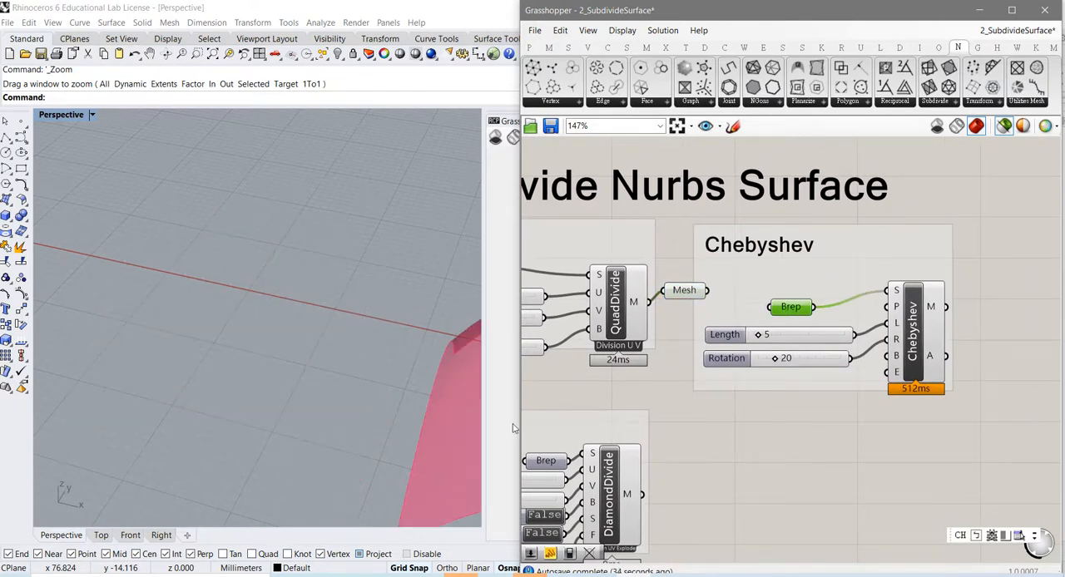
pyautogui.keyDown('shift'); pyautogui.moveTo(411, 427); pyautogui.dragTo(307, 319, button='right'); pyautogui.keyUp('shift')
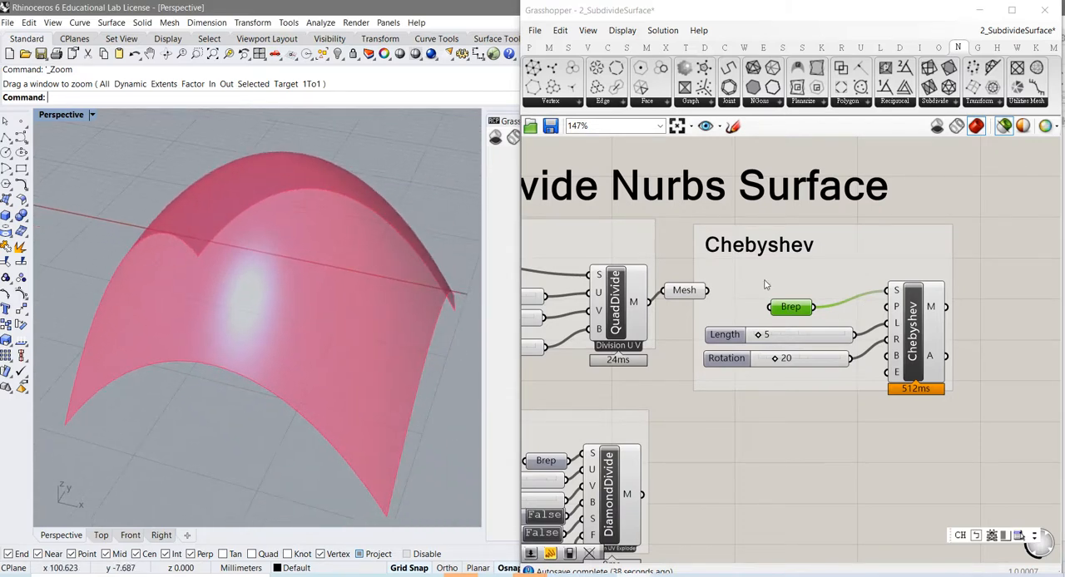
pyautogui.click(919, 347)
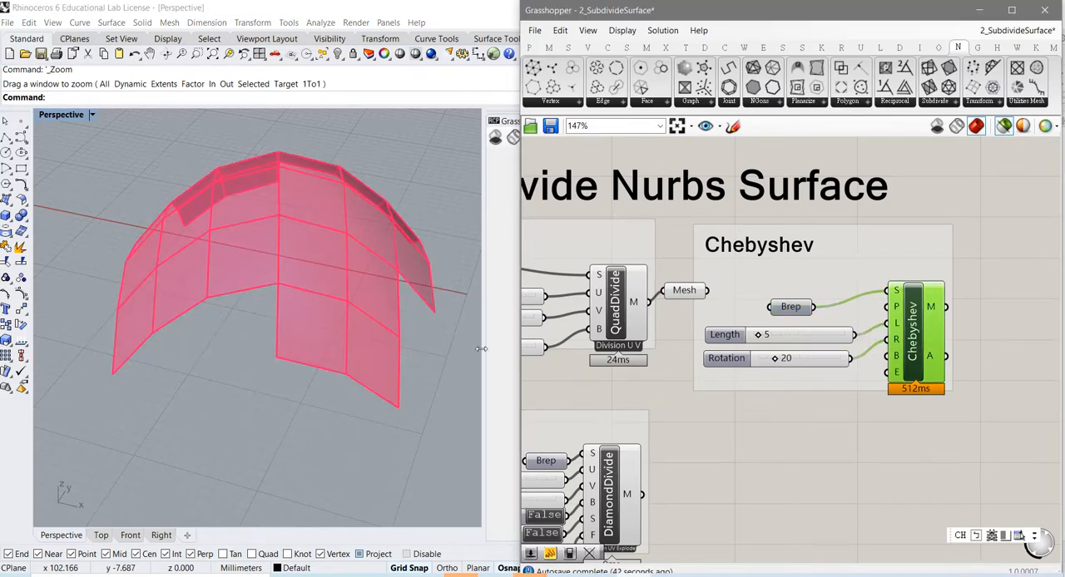
pyautogui.moveTo(368, 316); pyautogui.dragTo(381, 287, button='right')
pyautogui.scroll(3, 285, 307)
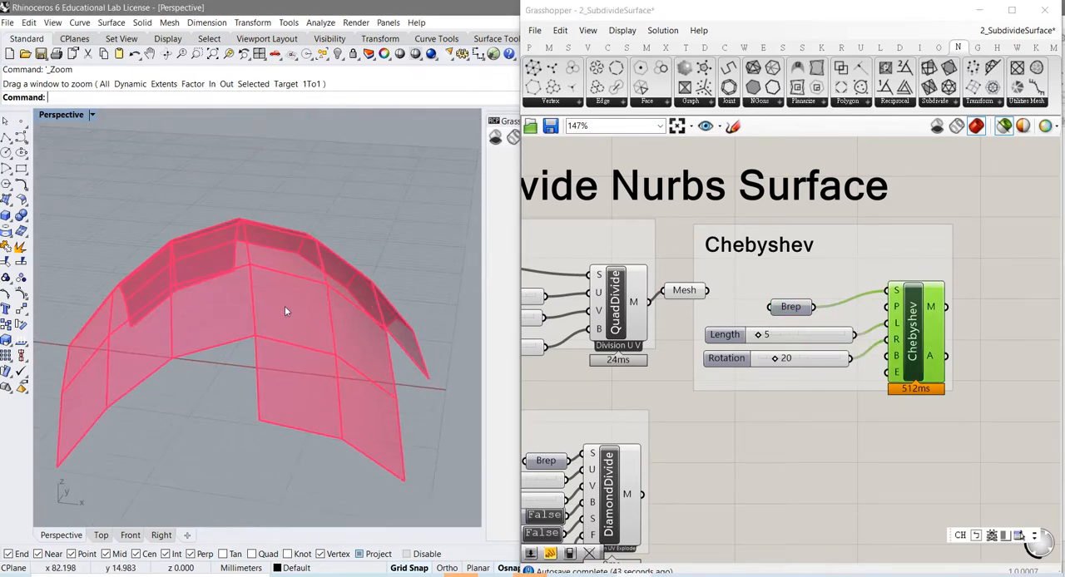
pyautogui.moveTo(273, 332)
pyautogui.mouseDown(button='right')
pyautogui.moveTo(307, 351)
pyautogui.moveTo(268, 344)
pyautogui.mouseUp(button='right')
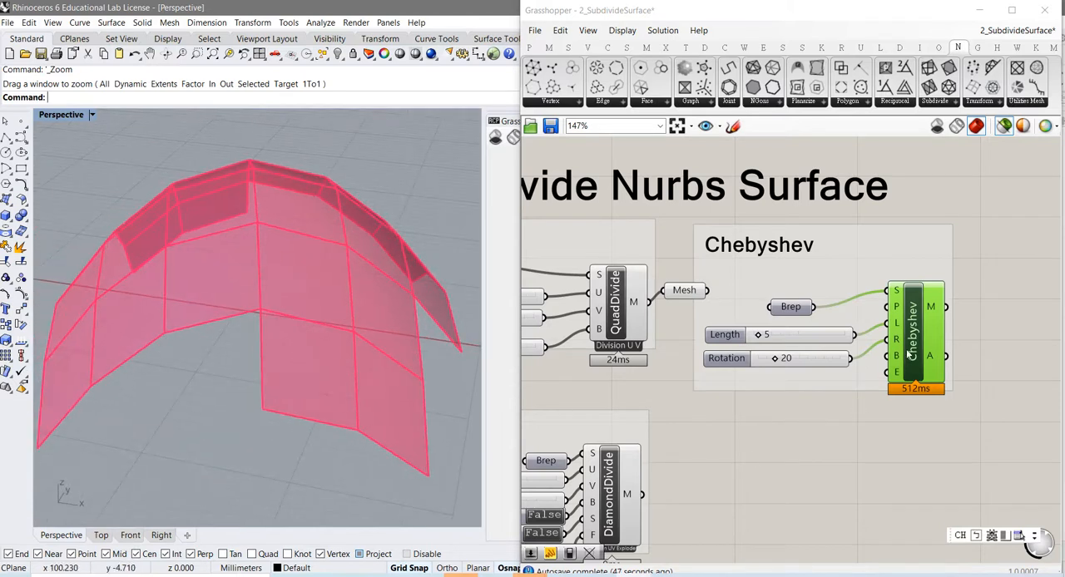
pyautogui.moveTo(898, 310)
pyautogui.moveTo(352, 326); pyautogui.dragTo(287, 354, button='right')
pyautogui.scroll(-5, 274, 314)
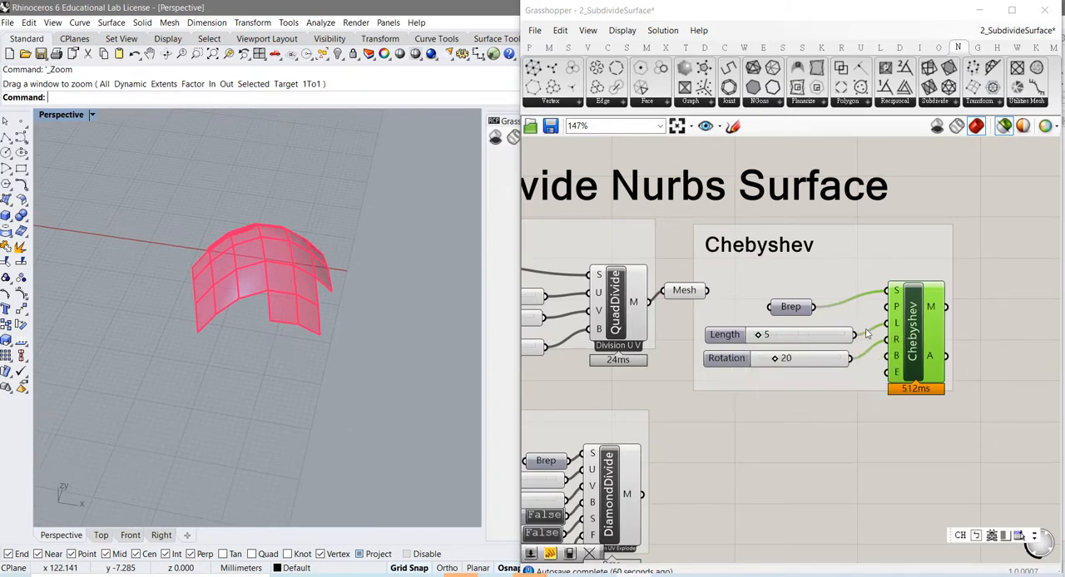
pyautogui.moveTo(899, 310)
# Step: Shift the Brep parameter slightly upward in the Chebyshev group and set the Length slider to 4
pyautogui.moveTo(802, 309); pyautogui.dragTo(805, 289)
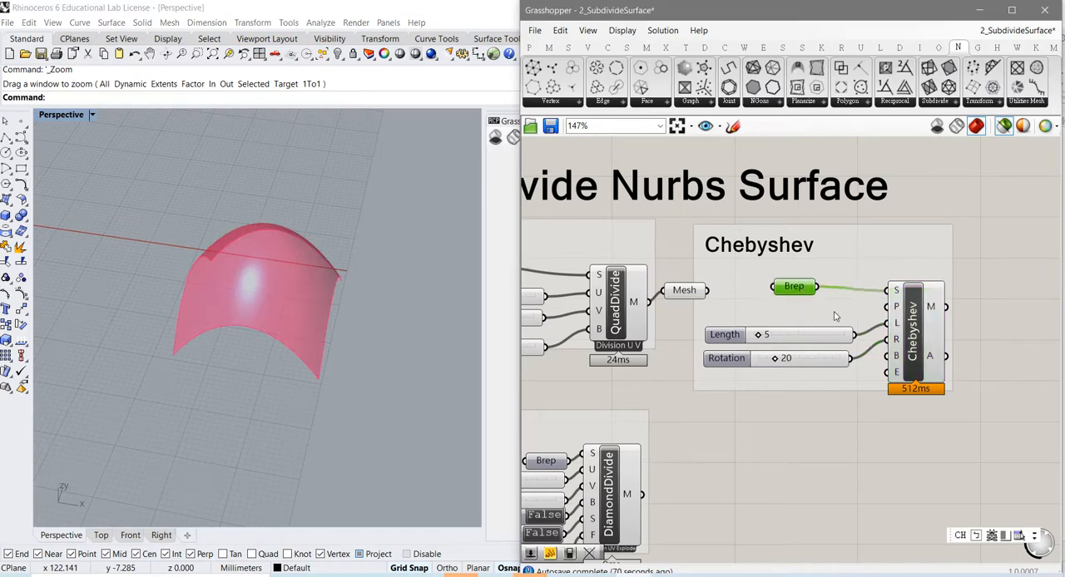
pyautogui.click(913, 328)
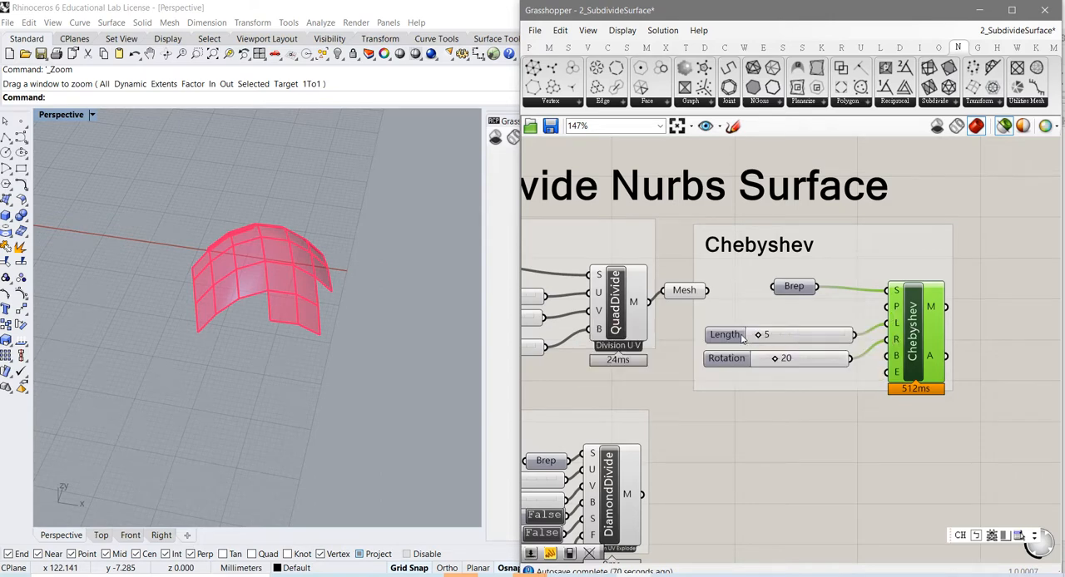
pyautogui.moveTo(761, 335)
pyautogui.mouseDown()
pyautogui.moveTo(770, 334)
pyautogui.moveTo(756, 336)
pyautogui.mouseUp()
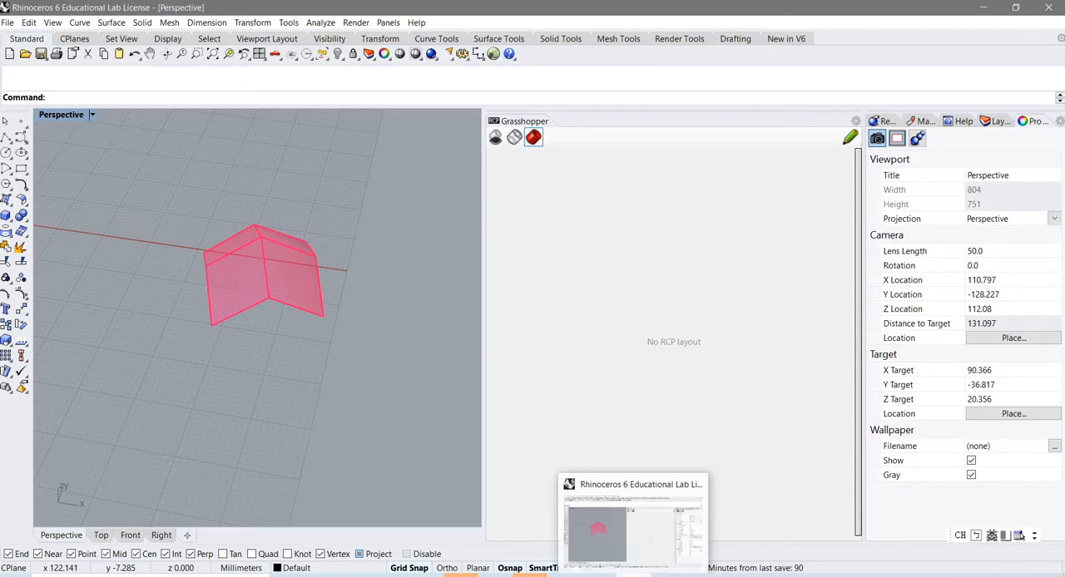
pyautogui.click(635, 575)
pyautogui.click(635, 576)
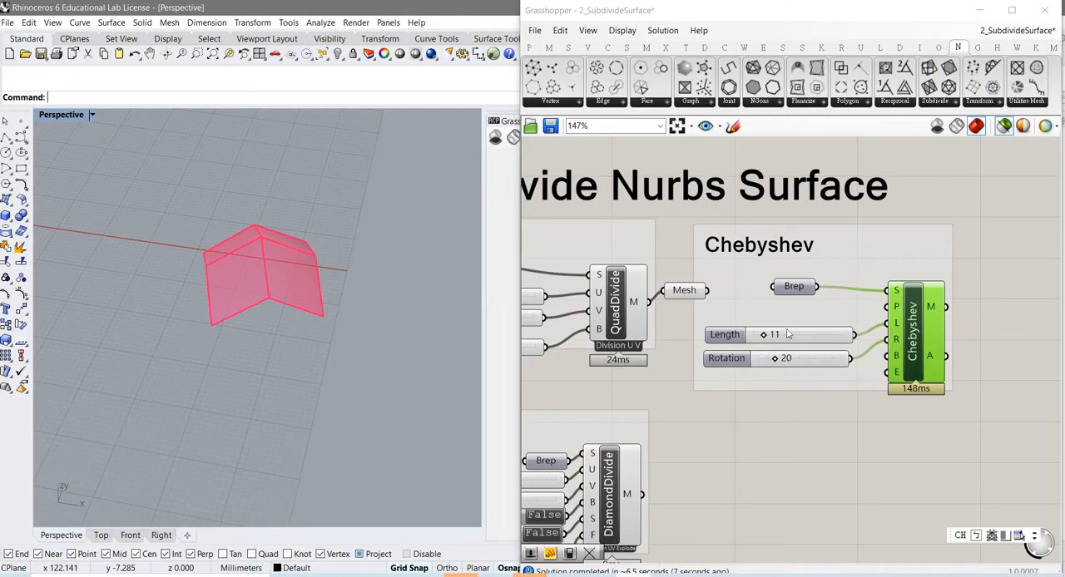
pyautogui.moveTo(764, 334); pyautogui.dragTo(752, 334)
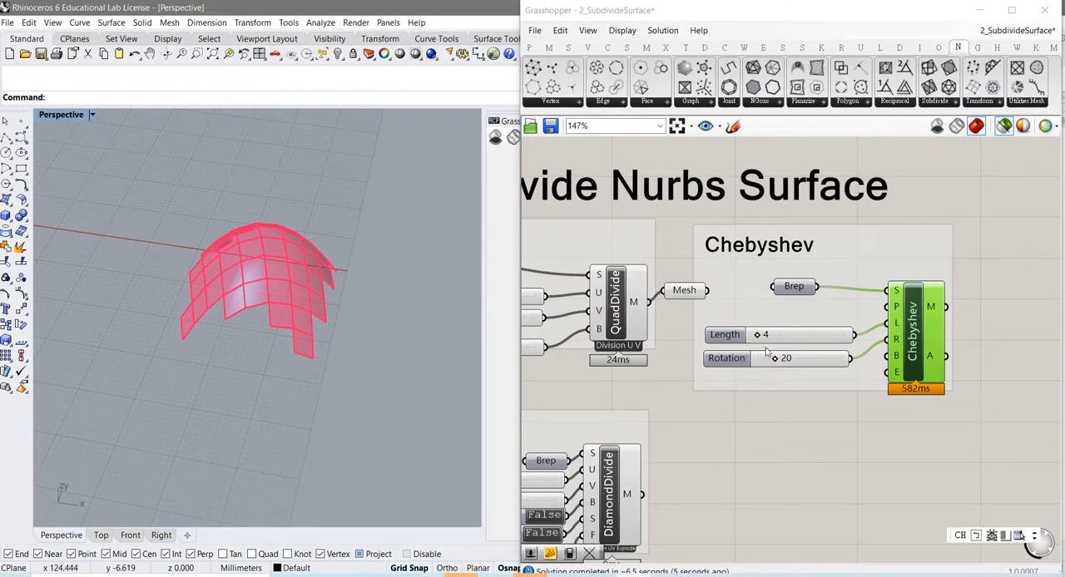
# Step: Examine the Chebyshev net from several angles and overlay the source Brep to compare its coverage
pyautogui.scroll(3, 357, 314)
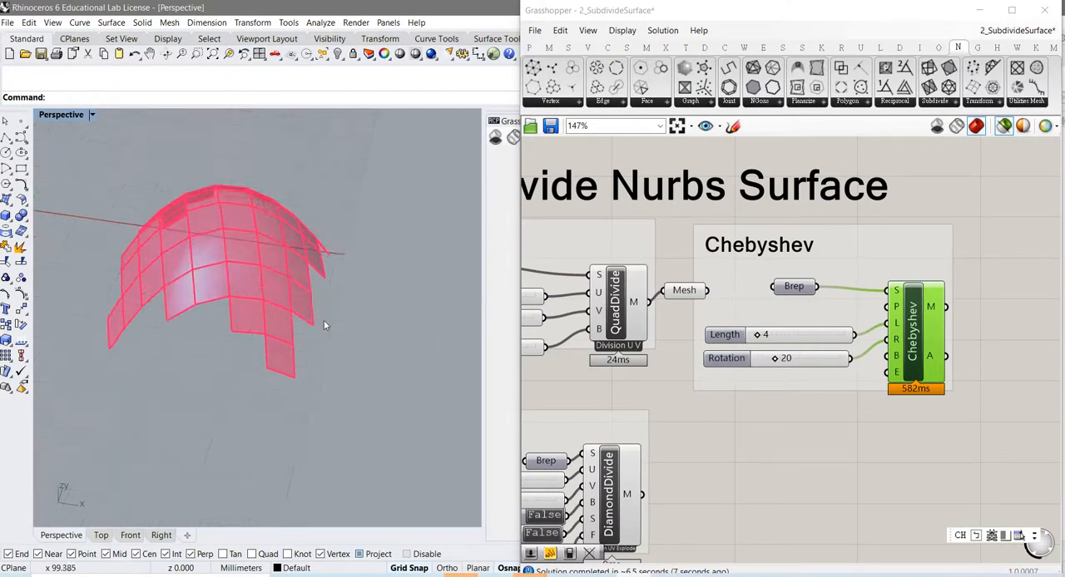
pyautogui.scroll(3, 324, 321)
pyautogui.keyDown('shift'); pyautogui.moveTo(268, 310); pyautogui.dragTo(390, 387, button='right'); pyautogui.keyUp('shift')
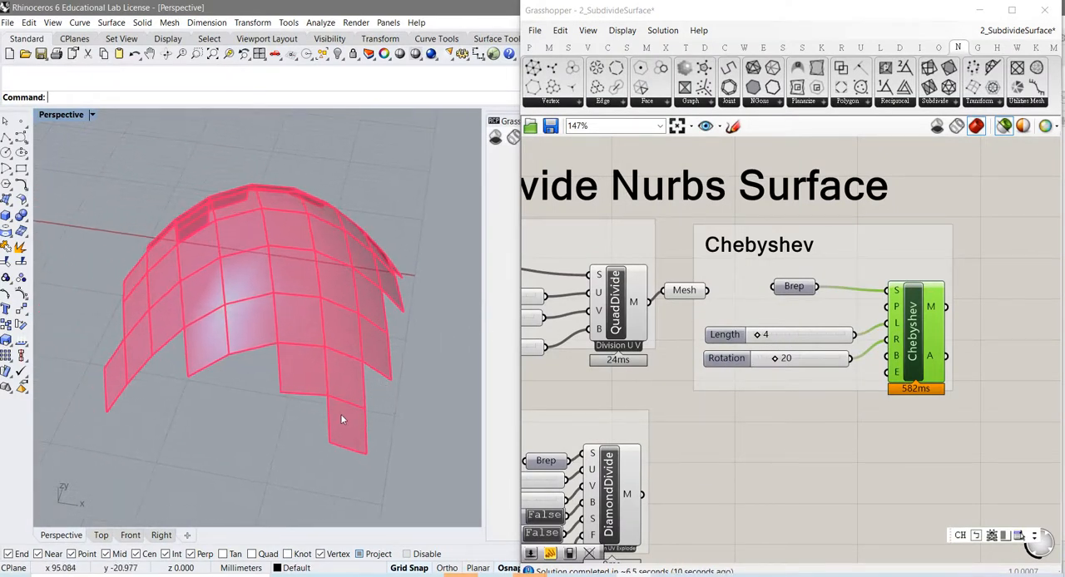
pyautogui.moveTo(340, 418); pyautogui.dragTo(281, 404, button='right')
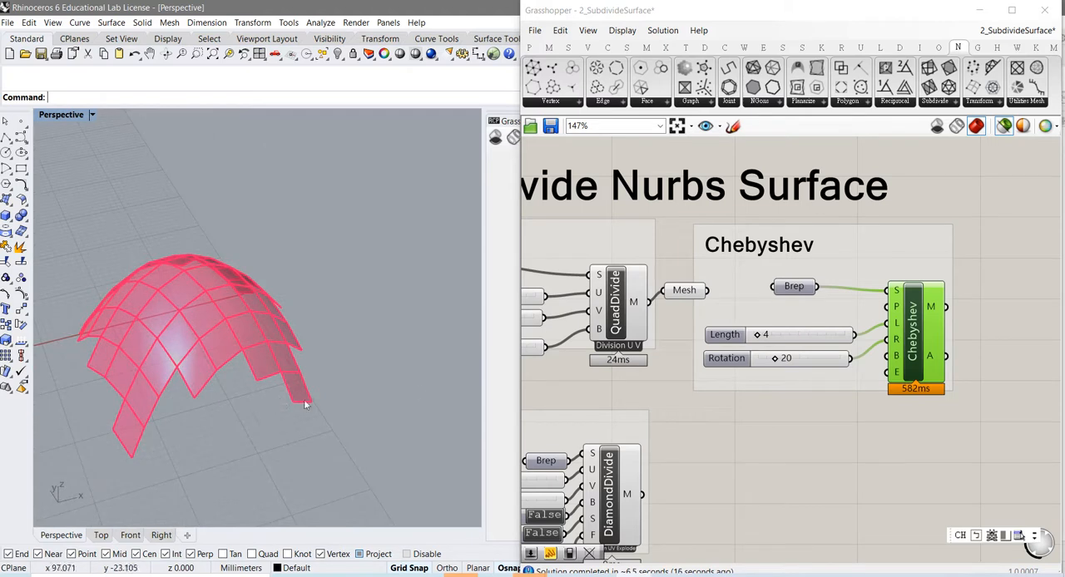
pyautogui.click(794, 287)
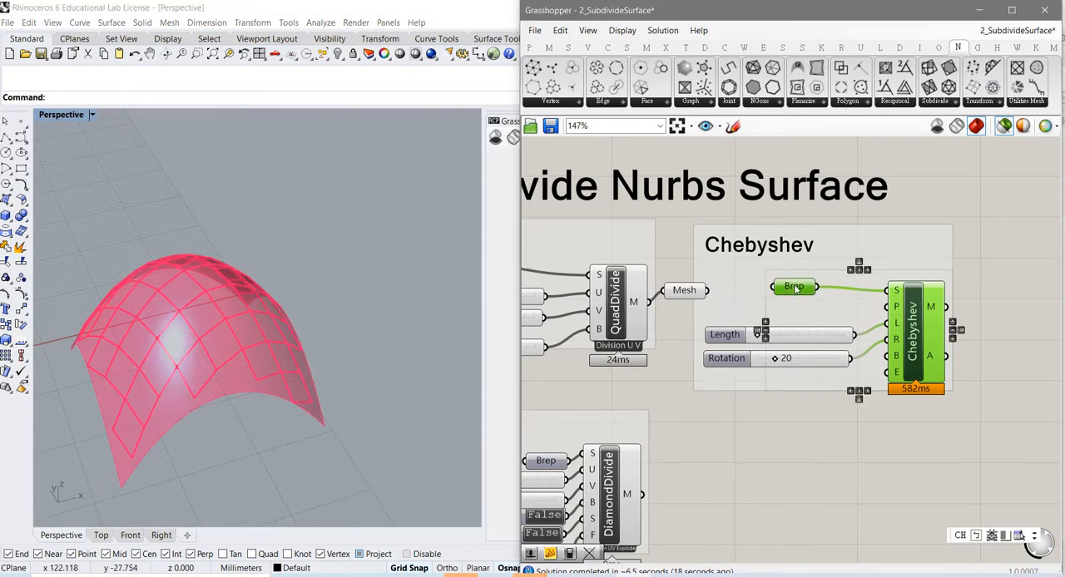
pyautogui.moveTo(241, 412); pyautogui.dragTo(281, 407, button='right')
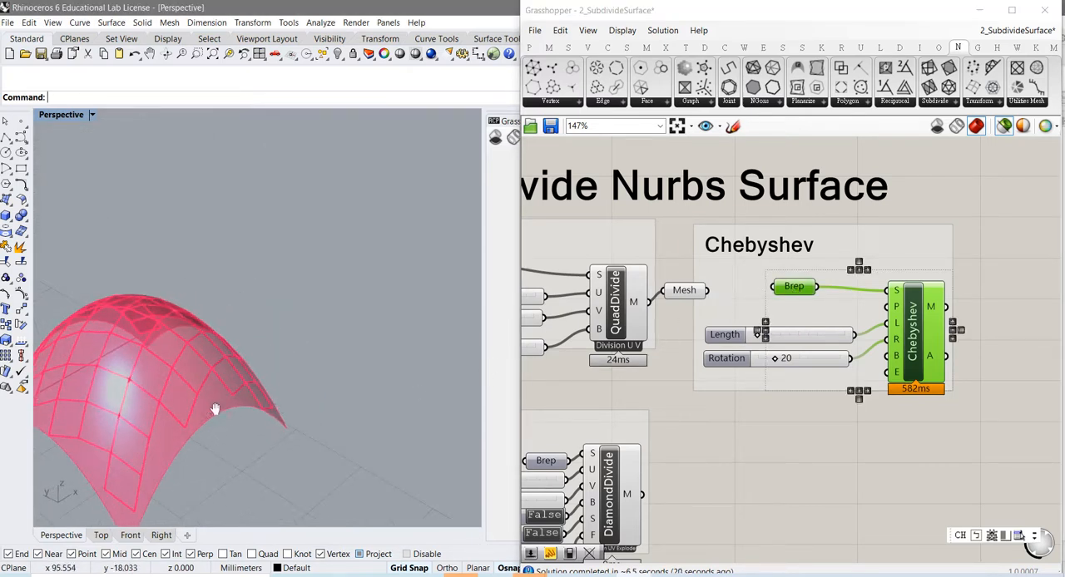
pyautogui.moveTo(215, 409); pyautogui.dragTo(353, 418, button='right')
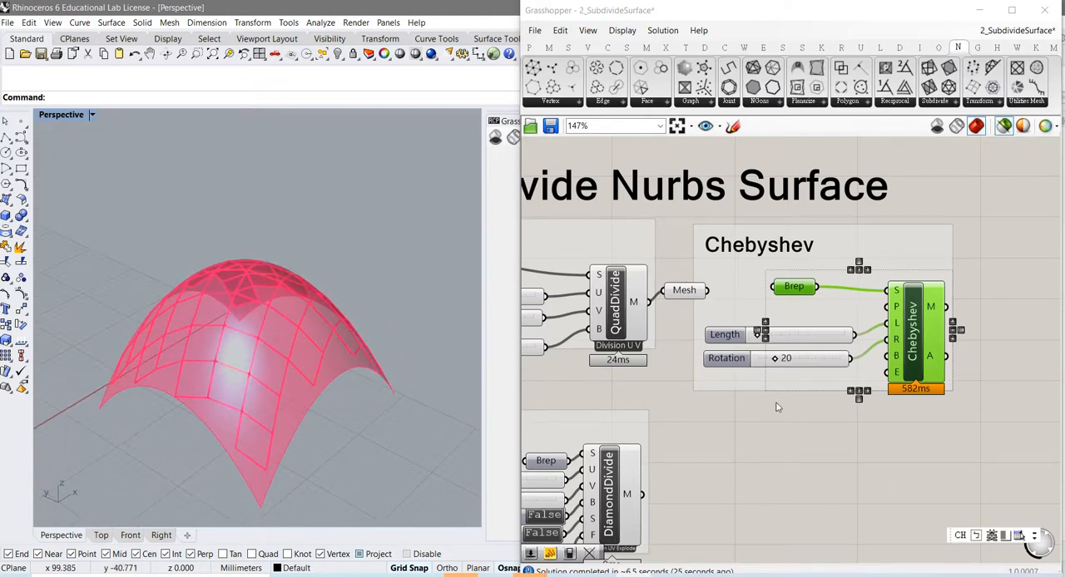
# Step: Set the Chebyshev Rotation slider to 60 and inspect the rotated net on the surface
pyautogui.moveTo(736, 337)
pyautogui.moveTo(786, 359); pyautogui.dragTo(819, 363)
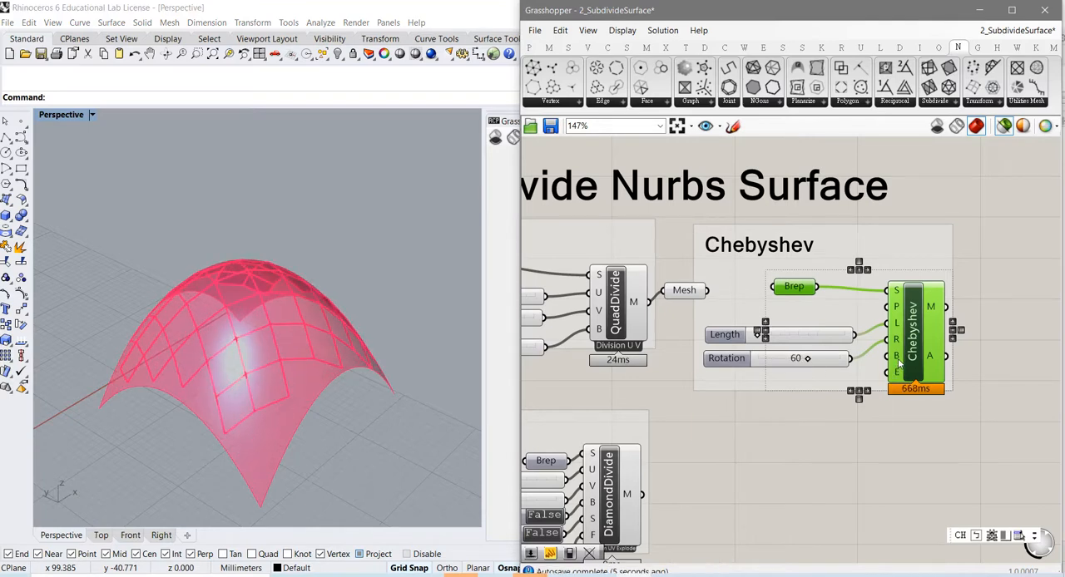
pyautogui.moveTo(899, 363)
pyautogui.moveTo(231, 412); pyautogui.dragTo(248, 375, button='right')
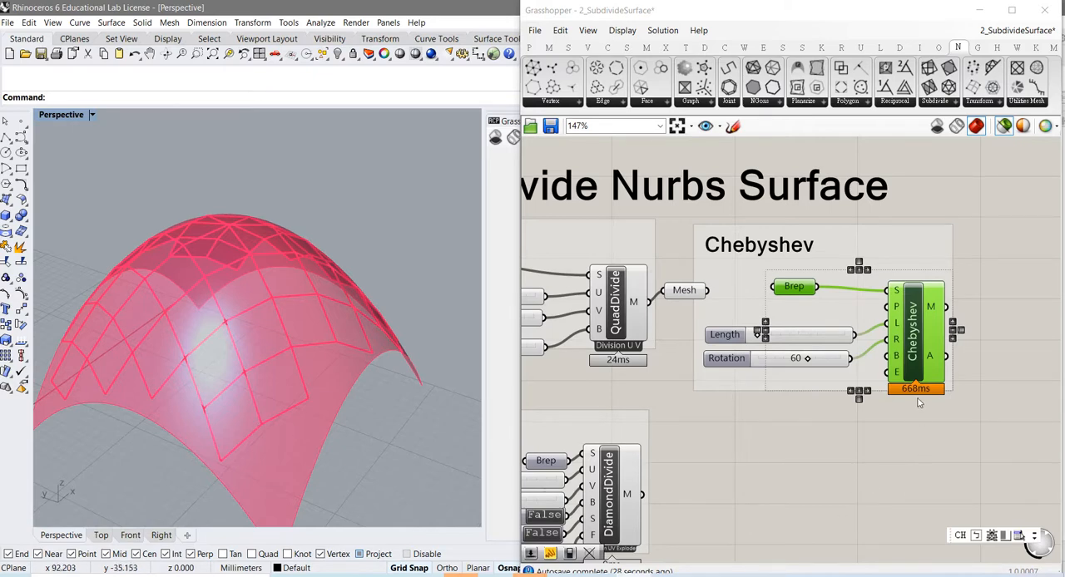
pyautogui.moveTo(901, 342)
pyautogui.moveTo(287, 351); pyautogui.dragTo(289, 395, button='right')
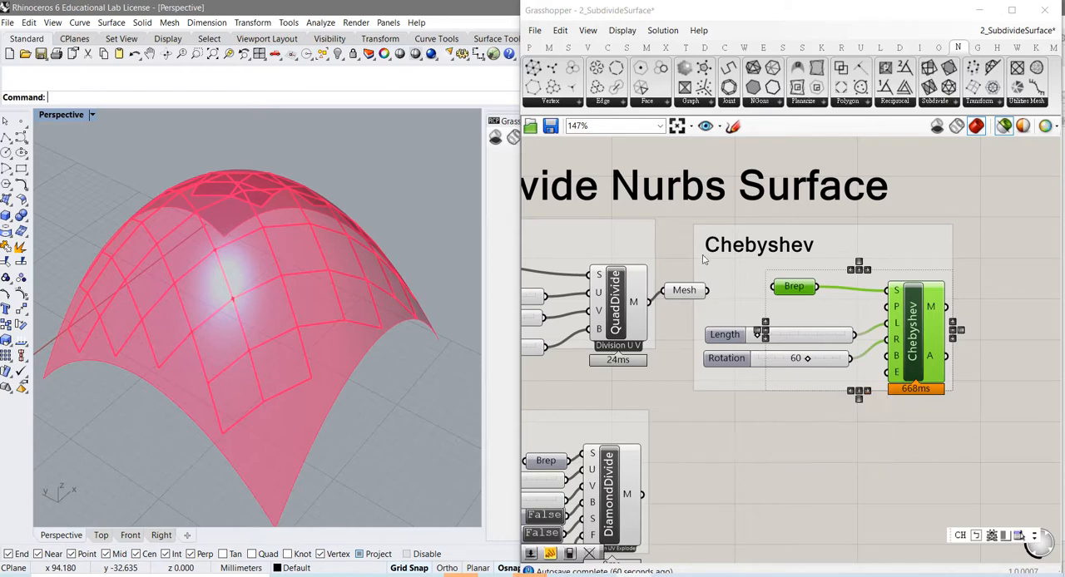
# Step: Add a Boolean Toggle set to False below the Chebyshev sliders and connect it to the component's E input
pyautogui.click(529, 48)
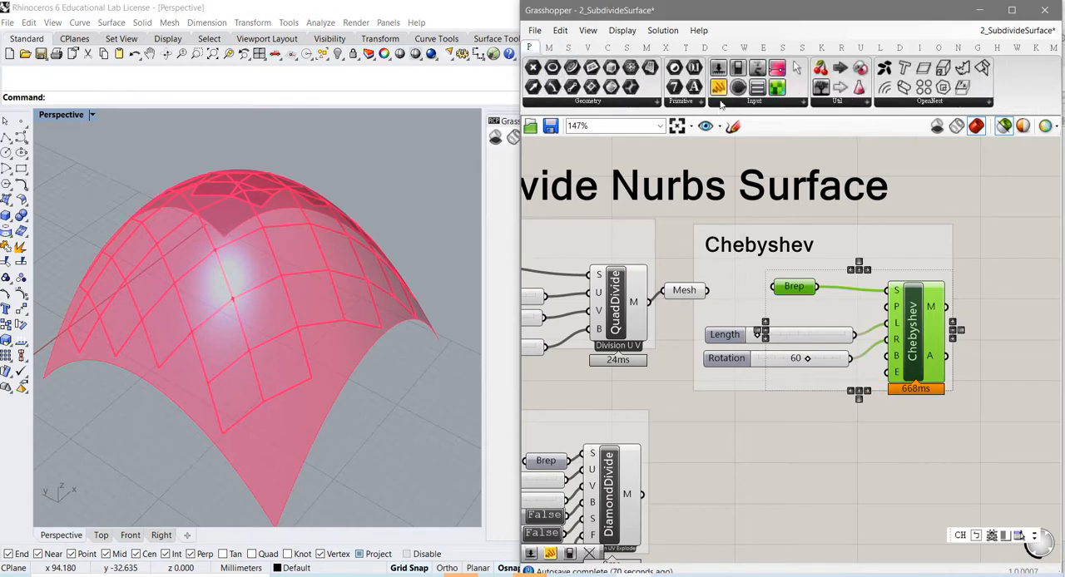
pyautogui.moveTo(737, 68); pyautogui.dragTo(886, 373)
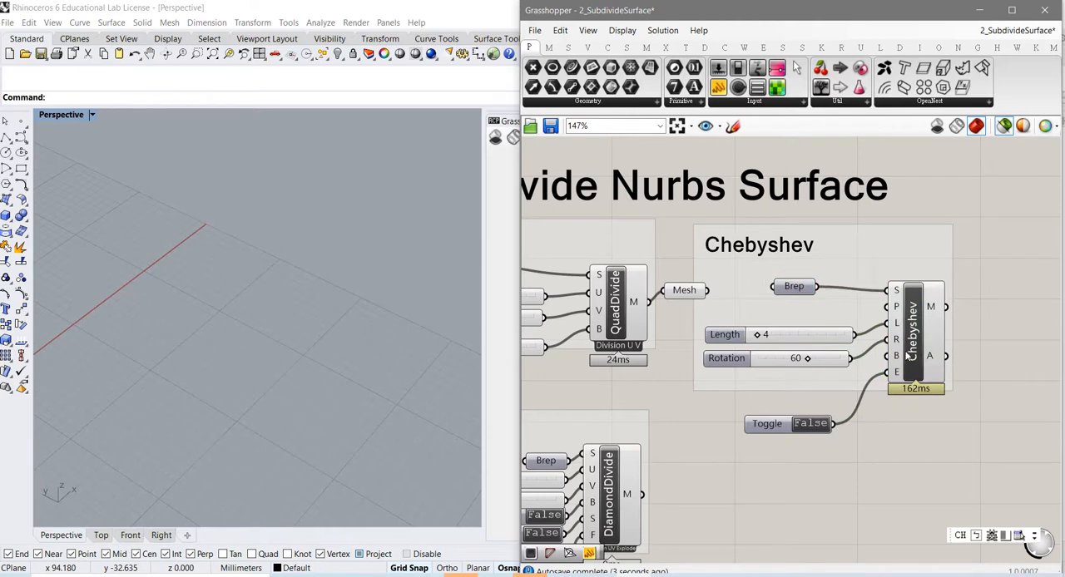
# Step: Preview the Chebyshev net with its source Brep and compare the E toggle at True and False, ending at False
pyautogui.click(908, 356)
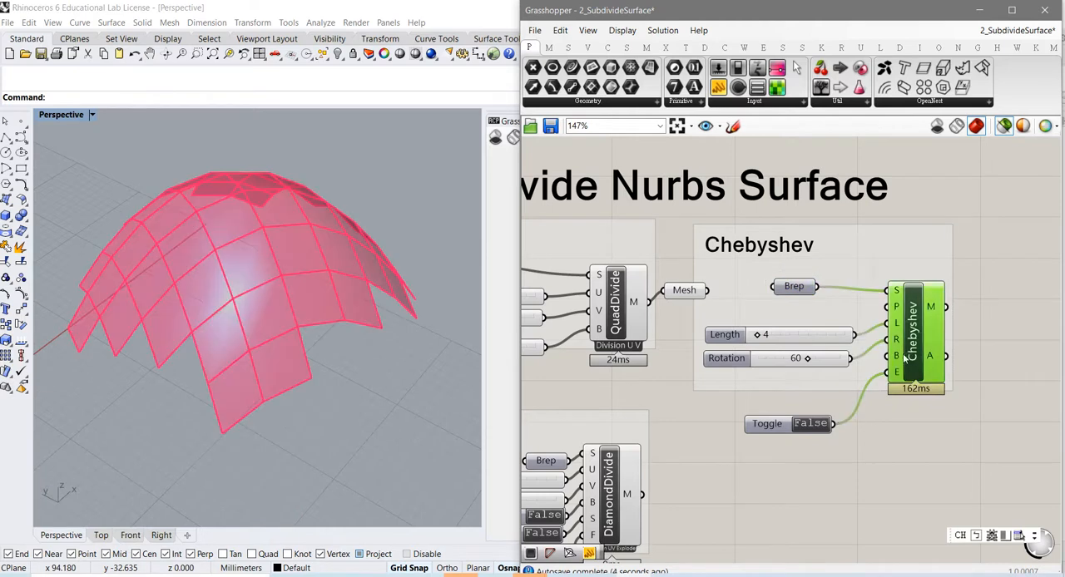
pyautogui.keyDown('shift'); pyautogui.click(795, 287); pyautogui.keyUp('shift')
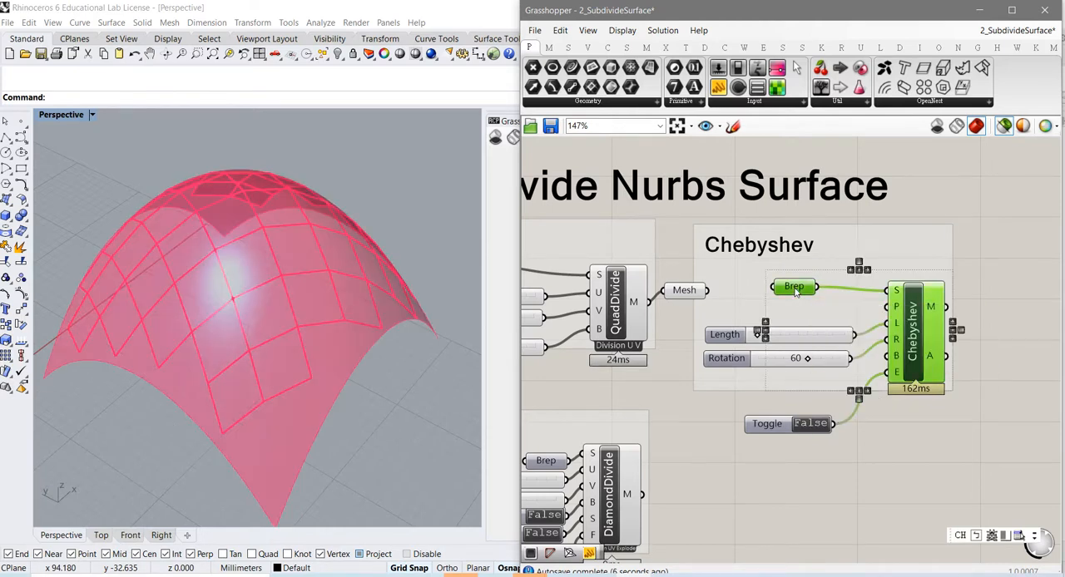
pyautogui.doubleClick(805, 426)
pyautogui.doubleClick(812, 426)
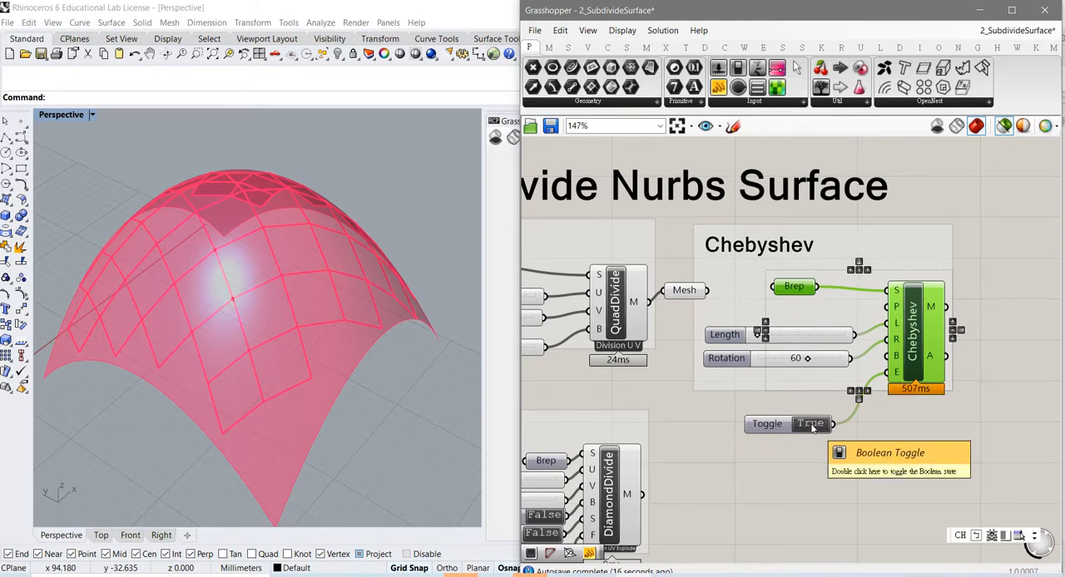
pyautogui.doubleClick(812, 428)
pyautogui.moveTo(264, 403); pyautogui.dragTo(303, 384, button='right')
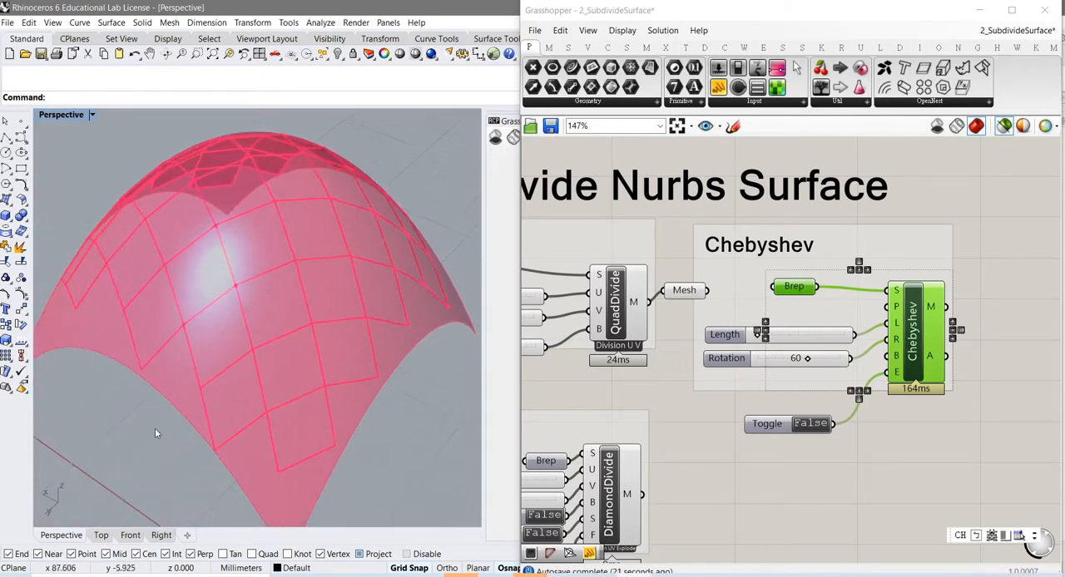
# Step: Preview the source Brep of the Diamonds group and frame its funnel surface in the viewport
pyautogui.moveTo(763, 474); pyautogui.dragTo(972, 258, button='right')
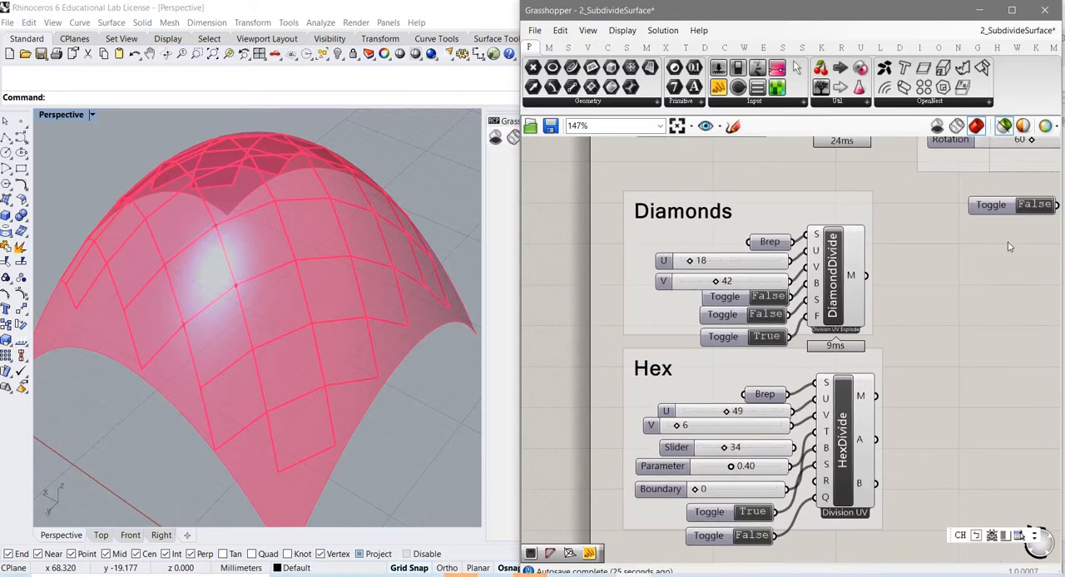
pyautogui.click(770, 242)
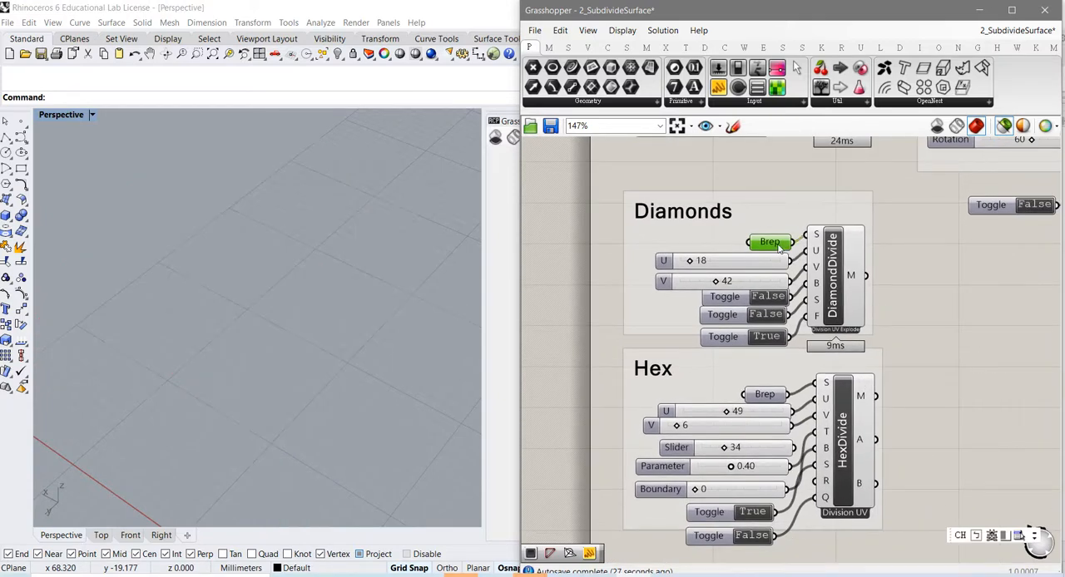
pyautogui.scroll(-5, 335, 381)
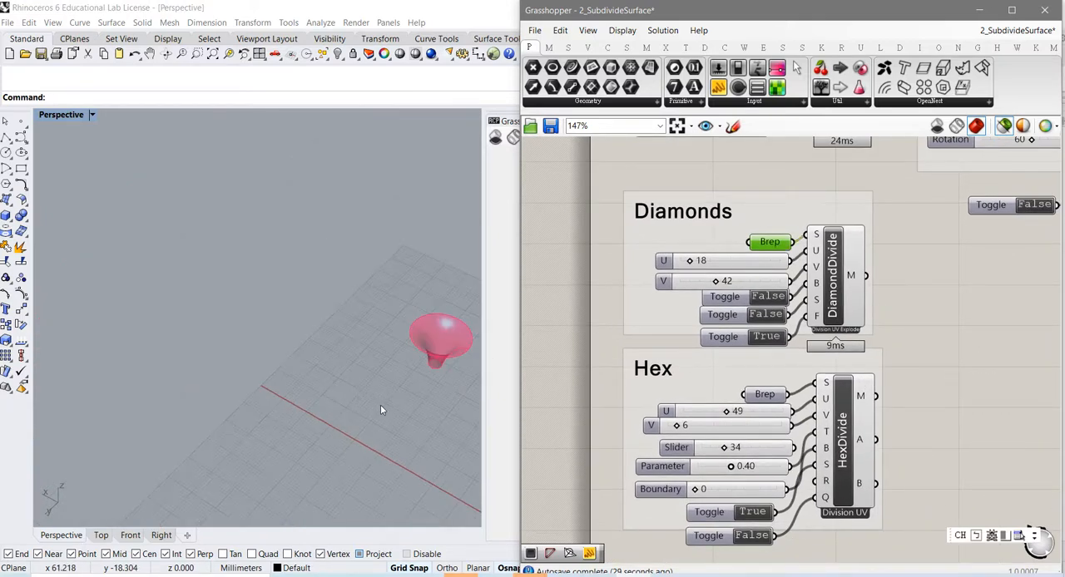
pyautogui.keyDown('shift'); pyautogui.moveTo(378, 403); pyautogui.dragTo(245, 440, button='right'); pyautogui.keyUp('shift')
pyautogui.scroll(8, 293, 401)
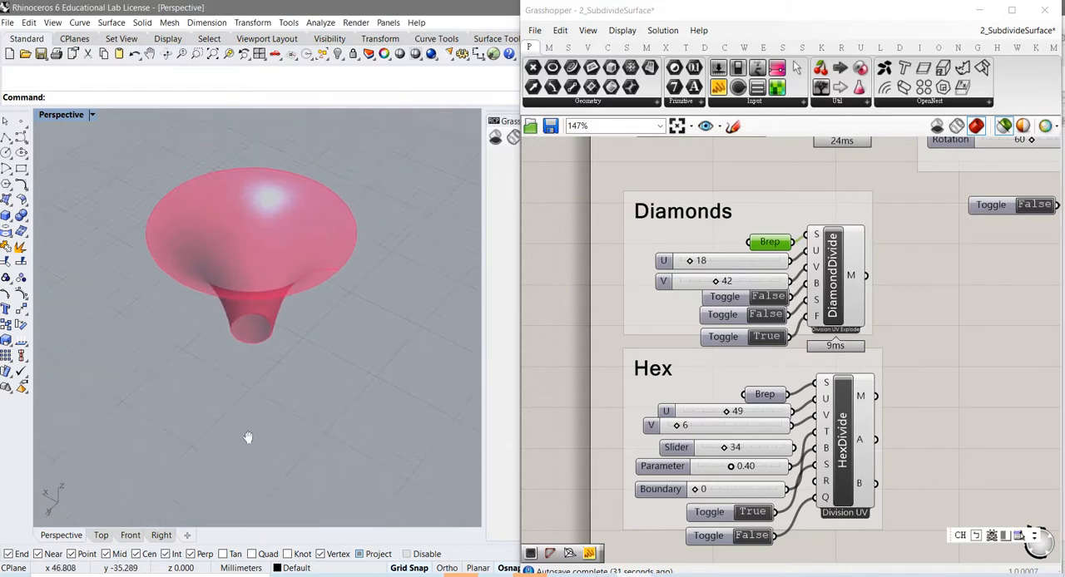
# Step: Preview the DiamondDivide mesh and examine its diamond panels and lower opening up close from several angles
pyautogui.click(835, 285)
pyautogui.moveTo(348, 362); pyautogui.dragTo(298, 302, button='right')
pyautogui.scroll(8, 268, 391)
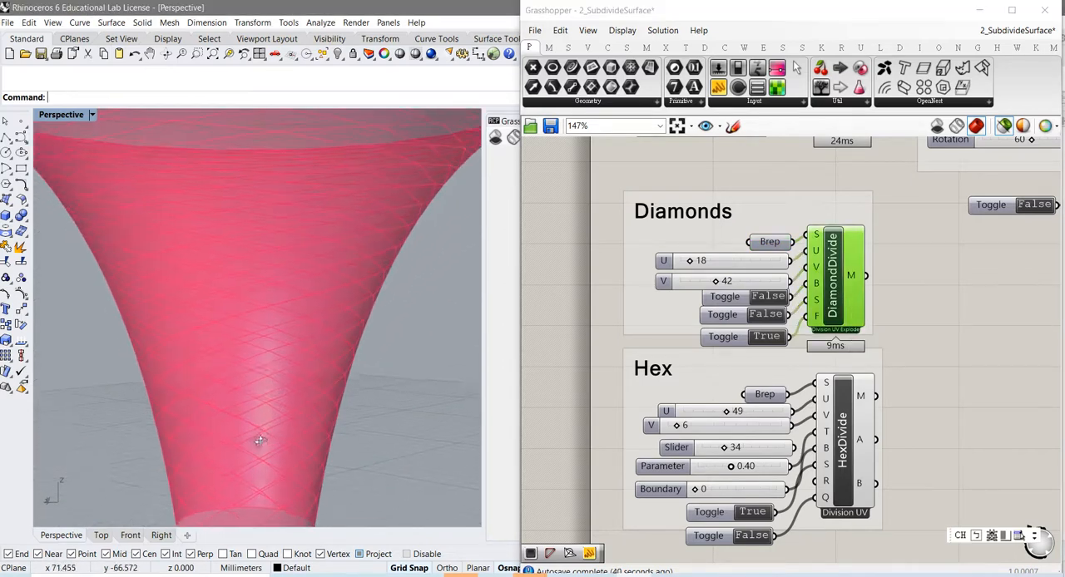
pyautogui.moveTo(260, 441); pyautogui.dragTo(267, 466, button='right')
pyautogui.scroll(6, 268, 466)
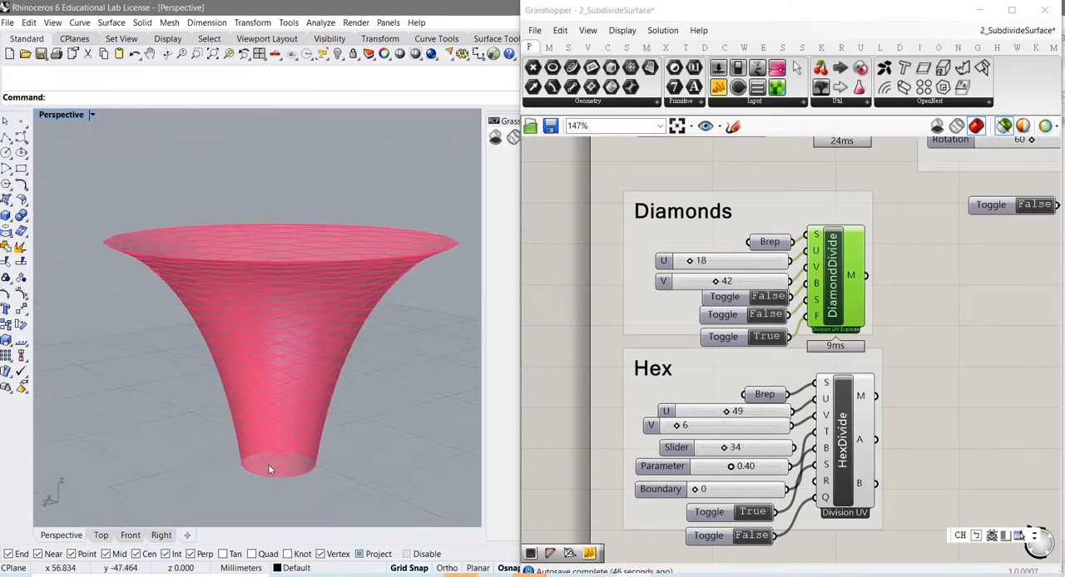
pyautogui.moveTo(283, 463); pyautogui.dragTo(305, 447, button='right')
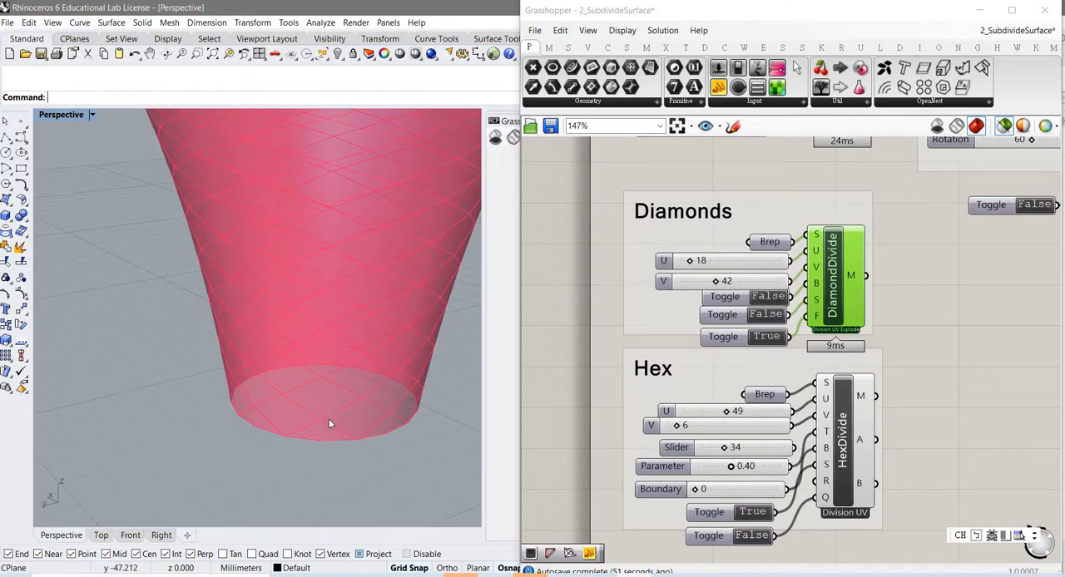
pyautogui.moveTo(341, 419); pyautogui.dragTo(341, 422, button='right')
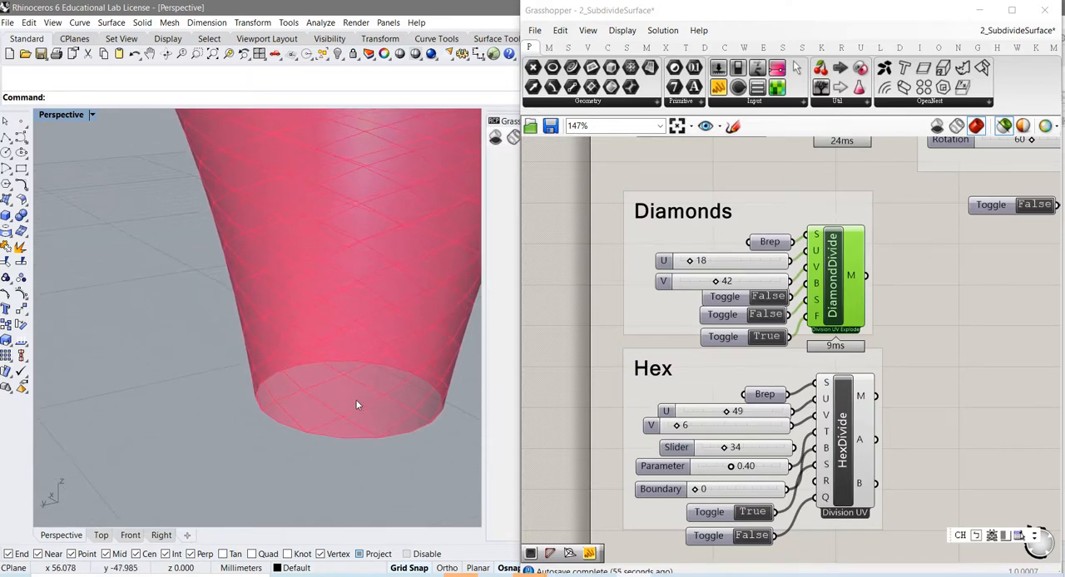
pyautogui.moveTo(365, 420); pyautogui.dragTo(356, 378, button='right')
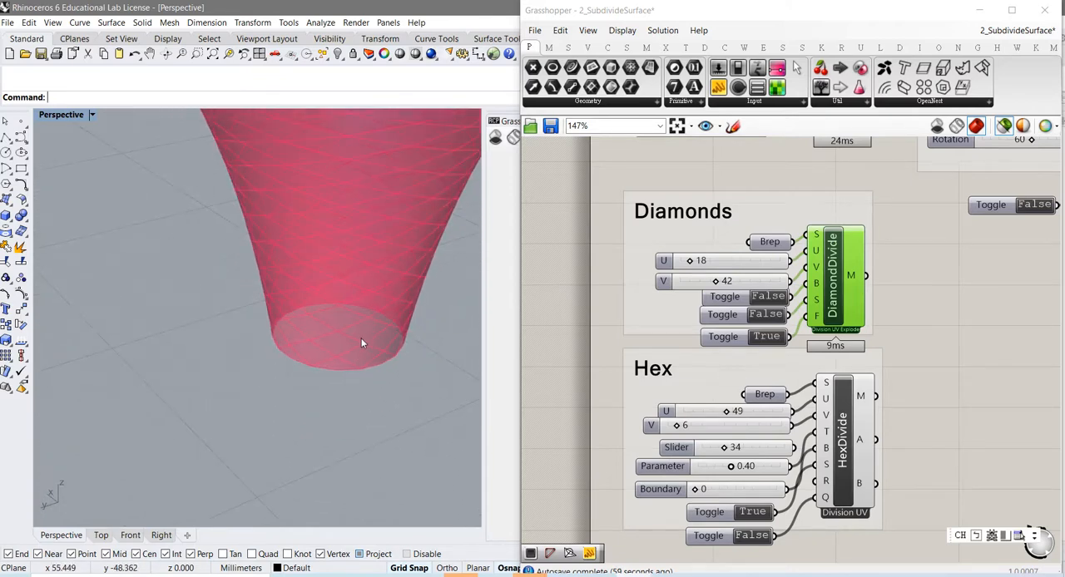
pyautogui.moveTo(361, 338); pyautogui.dragTo(349, 363, button='right')
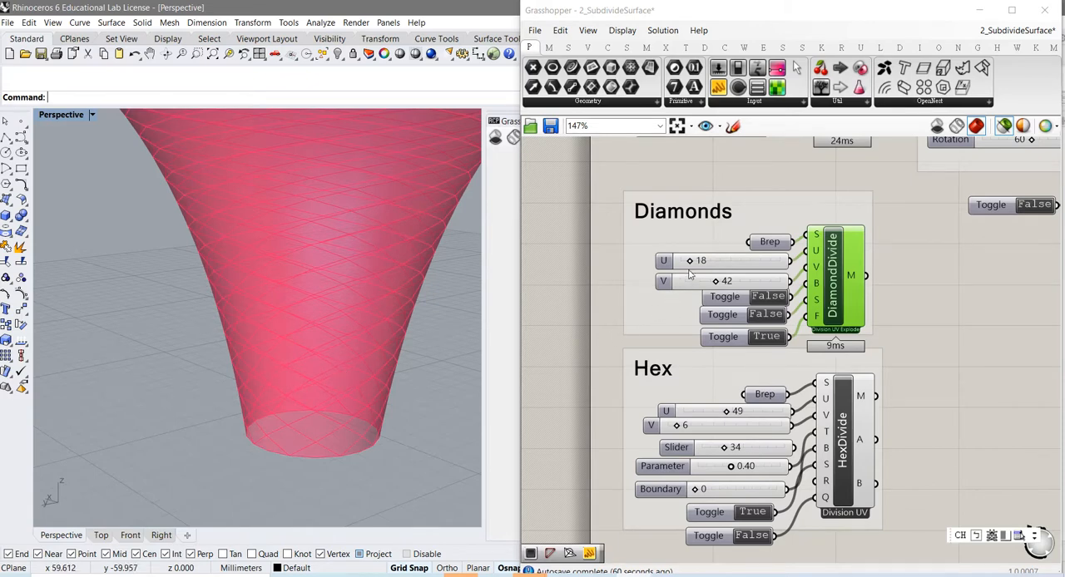
# Step: Set the Diamonds U slider to 29 and the V slider to 30, and inspect the panels on the funnel
pyautogui.moveTo(689, 260); pyautogui.dragTo(703, 283)
pyautogui.moveTo(363, 303); pyautogui.dragTo(360, 339, button='right')
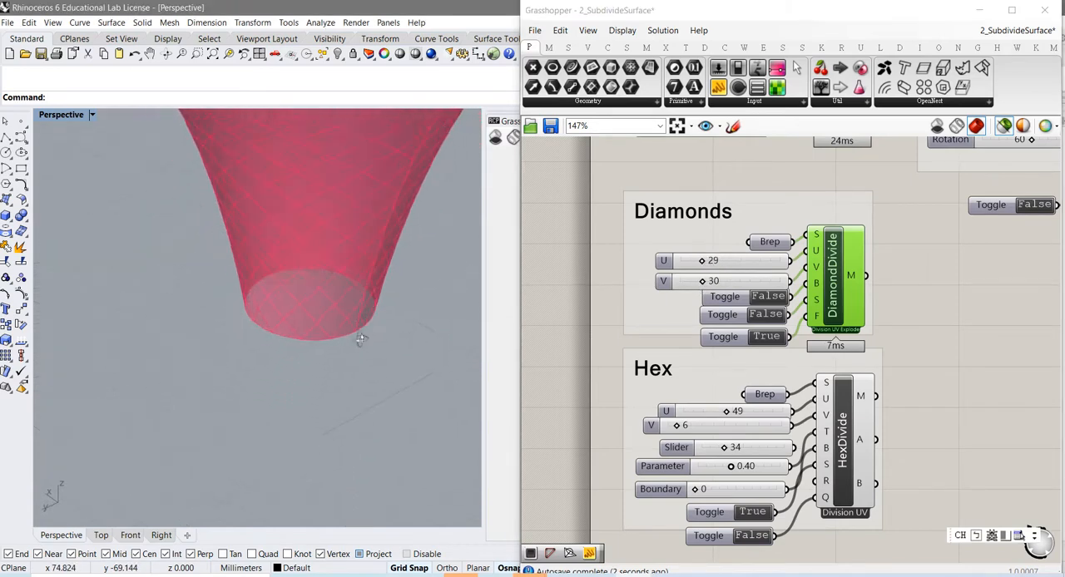
pyautogui.moveTo(368, 285); pyautogui.dragTo(322, 354, button='right')
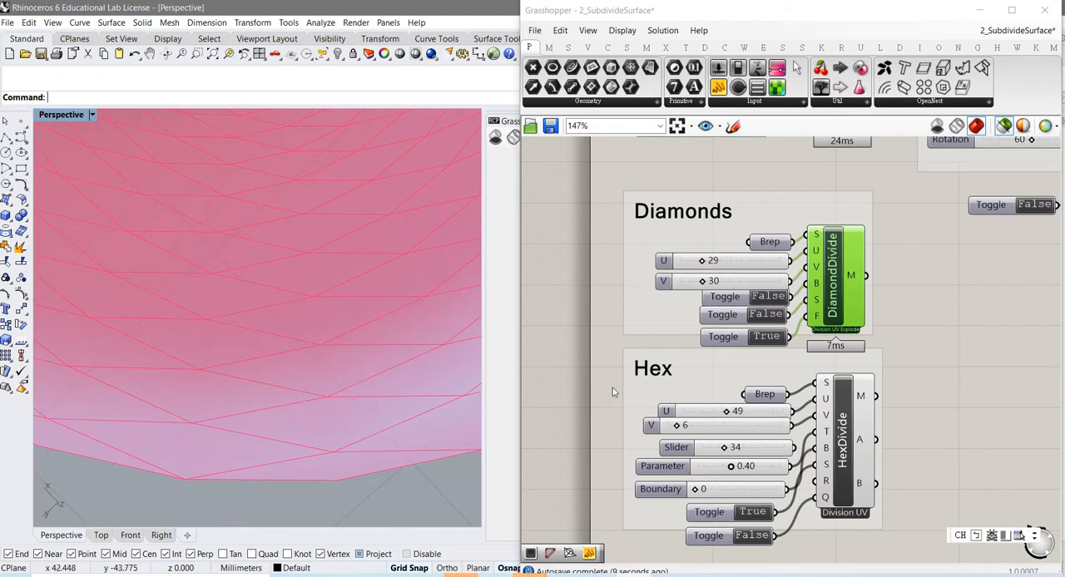
pyautogui.moveTo(816, 286)
pyautogui.moveTo(393, 361); pyautogui.dragTo(287, 418, button='right')
pyautogui.scroll(4, 288, 376)
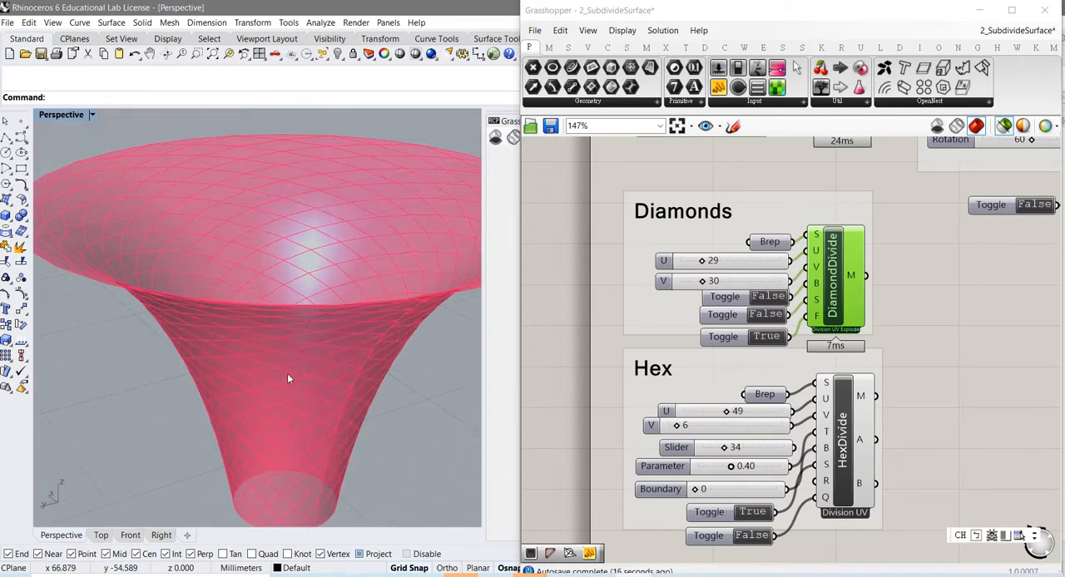
pyautogui.moveTo(278, 378); pyautogui.dragTo(247, 390, button='right')
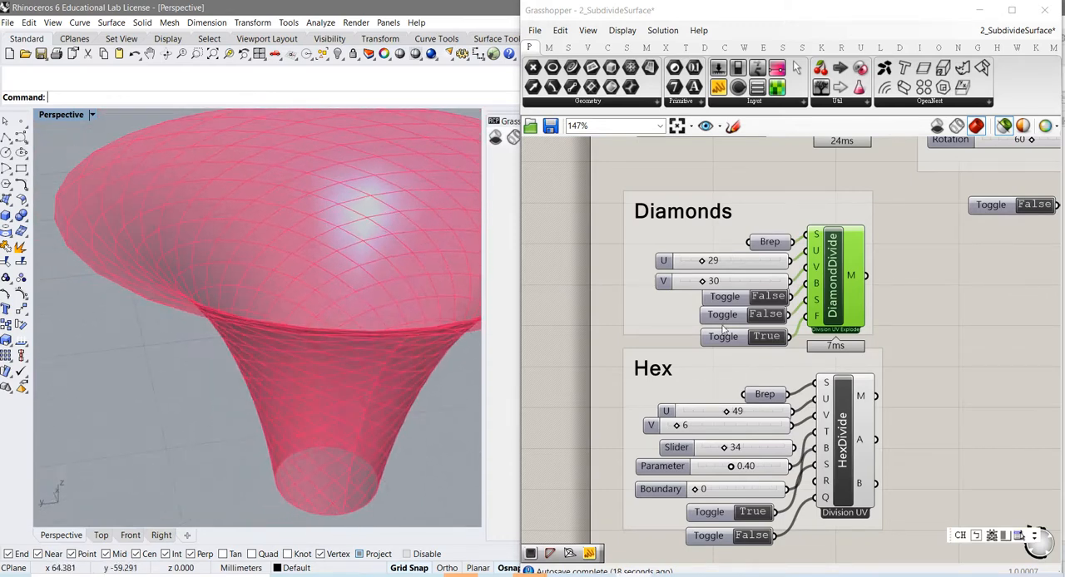
# Step: Compare the diamond mesh edges with DiamondDivide's B toggle at True and False, ending at False
pyautogui.doubleClick(776, 302)
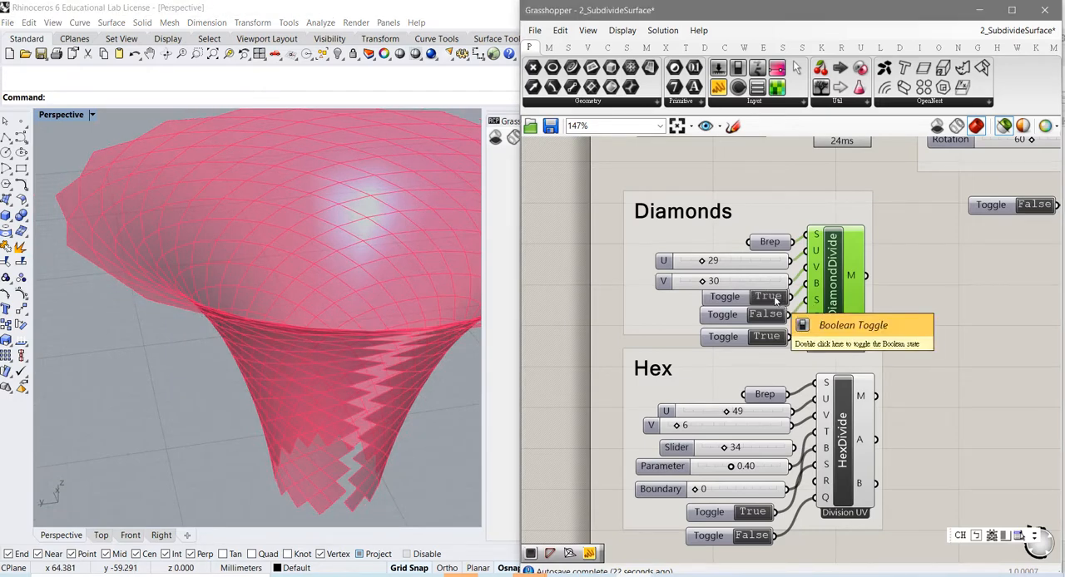
pyautogui.doubleClick(776, 298)
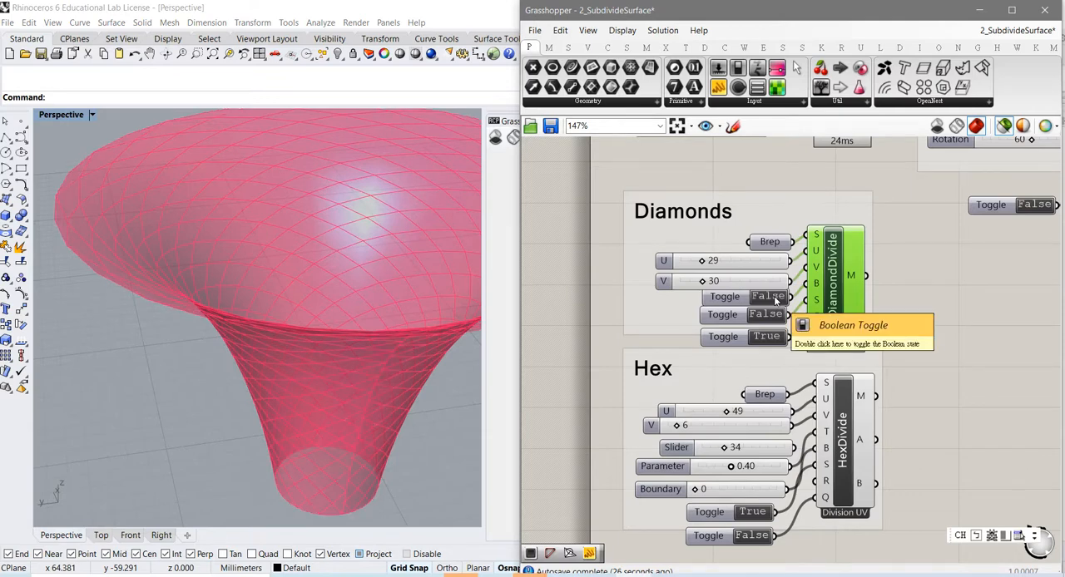
pyautogui.doubleClick(775, 298)
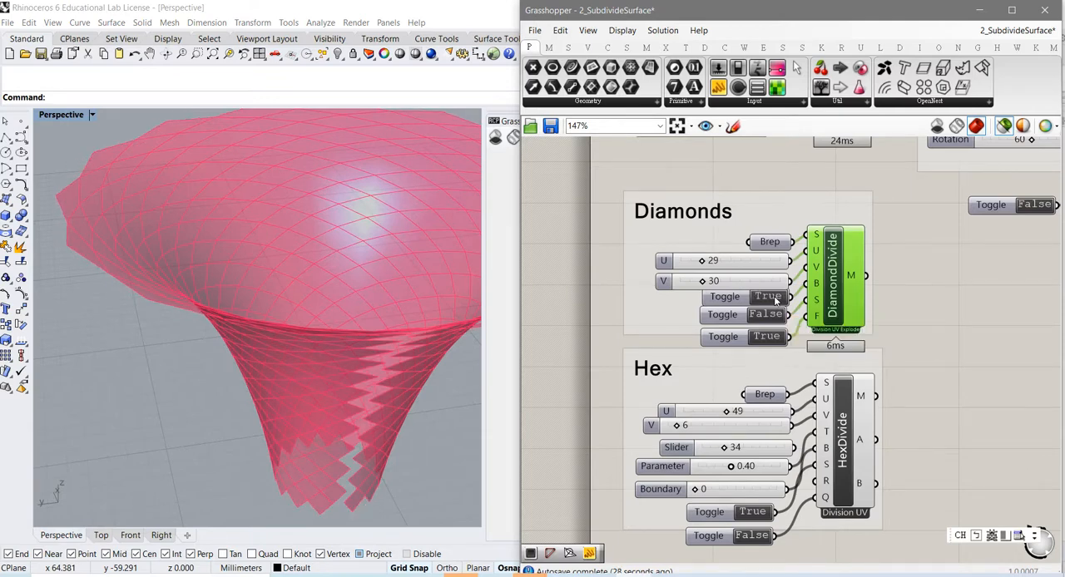
pyautogui.doubleClick(775, 298)
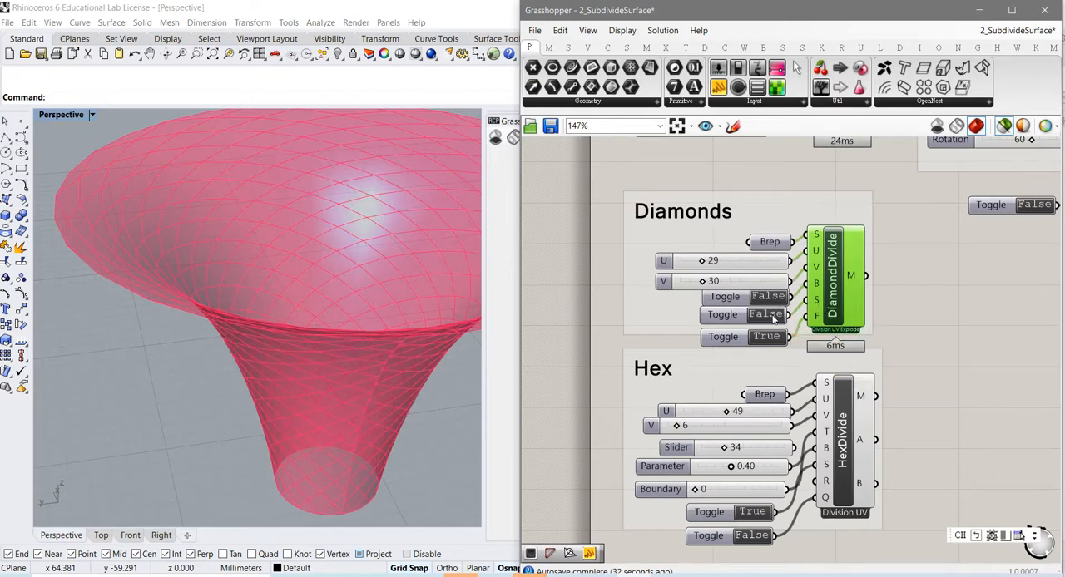
# Step: Compare both states of DiamondDivide's S toggle on the funnel mesh and leave it set to True
pyautogui.click(774, 319)
pyautogui.click(766, 321)
pyautogui.moveTo(389, 398); pyautogui.dragTo(378, 380, button='right')
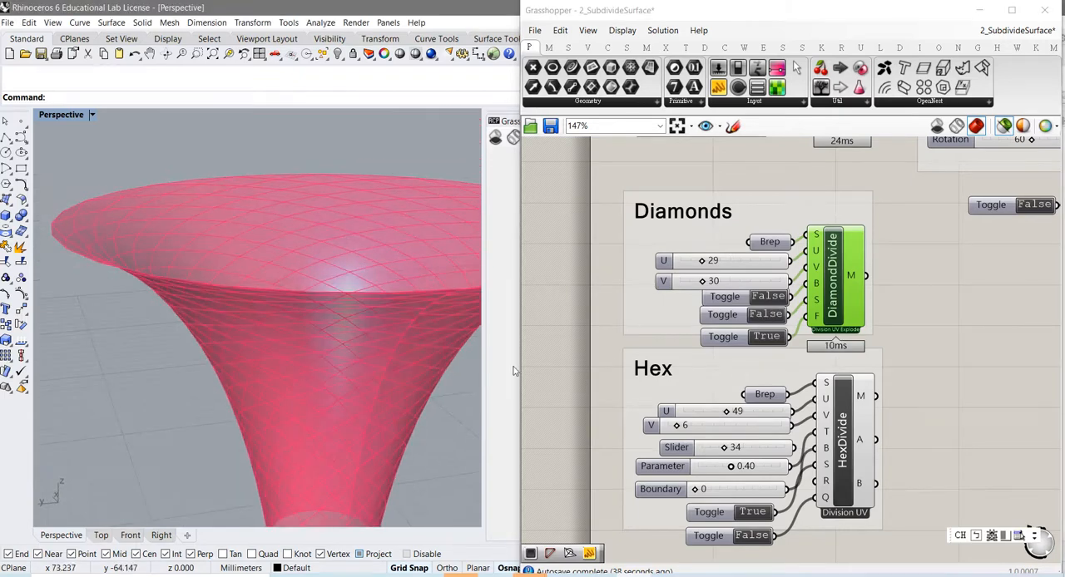
pyautogui.click(767, 316)
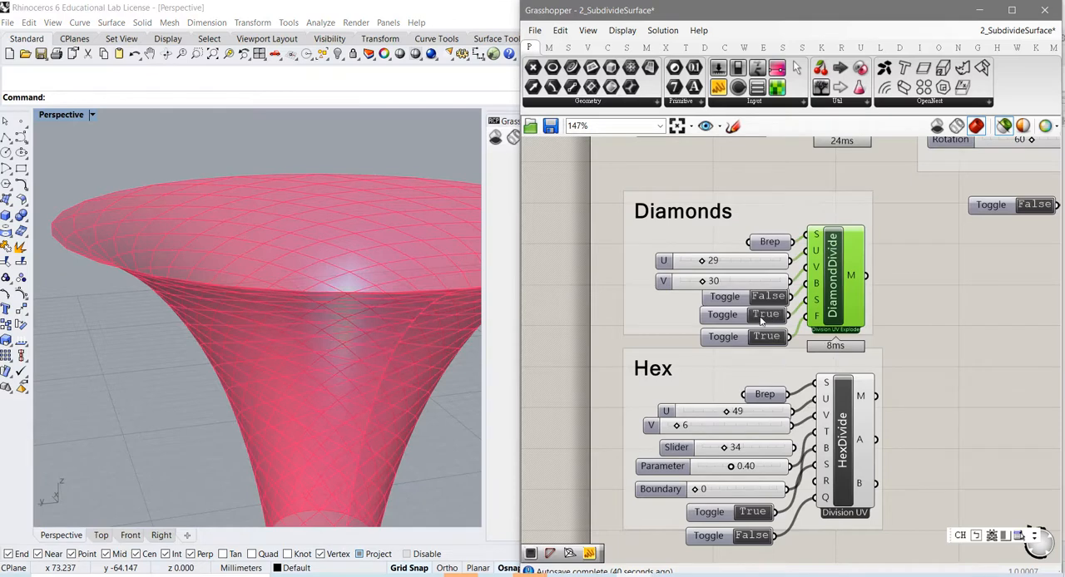
# Step: Set the Diamonds V slider to 55 and U slider to 19, and recheck the S toggle's effect, ending at True
pyautogui.moveTo(702, 282); pyautogui.dragTo(730, 284)
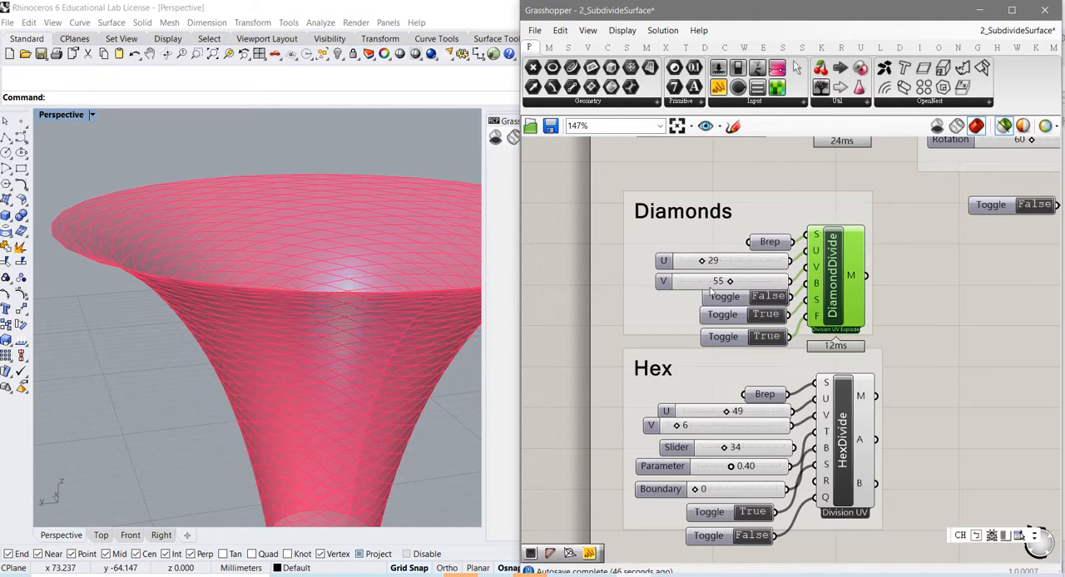
pyautogui.moveTo(699, 261); pyautogui.dragTo(691, 261)
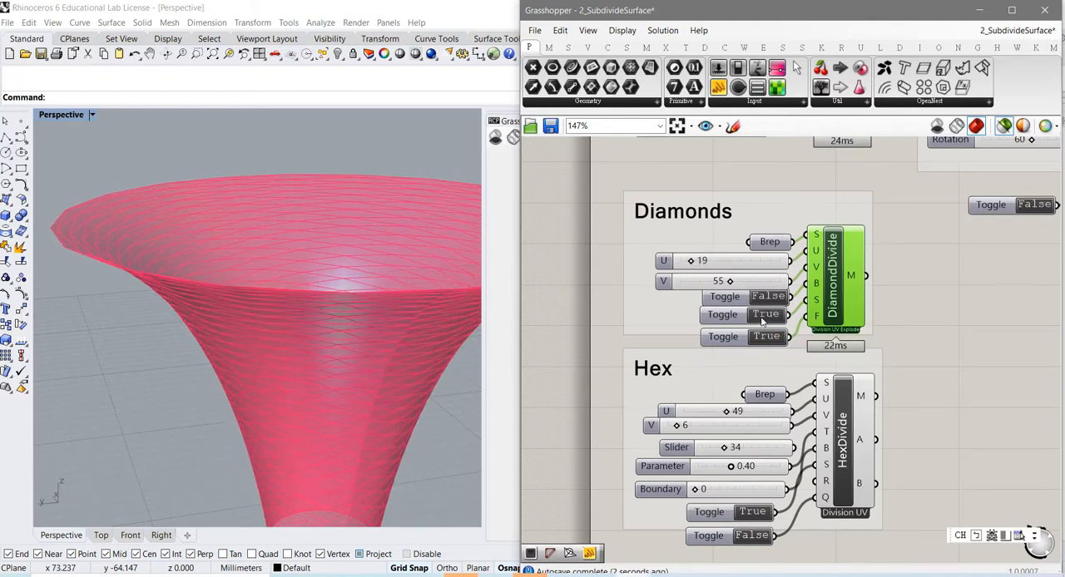
pyautogui.doubleClick(762, 318)
pyautogui.doubleClick(761, 318)
# Step: Switch DiamondDivide's B toggle to True, inspect the mesh along the funnel's seam, and return the toggle to False
pyautogui.doubleClick(768, 301)
pyautogui.doubleClick(767, 301)
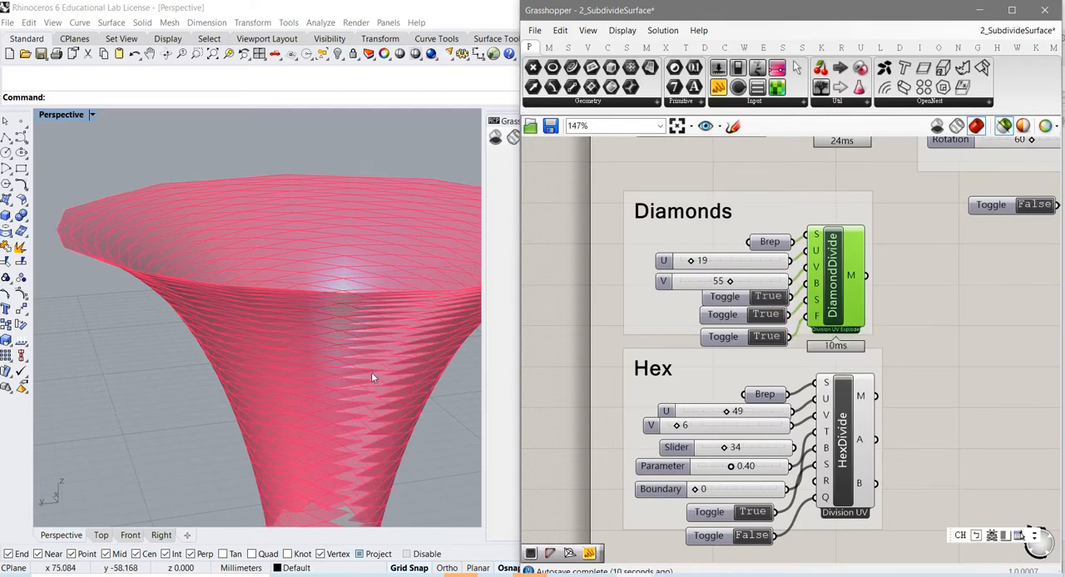
pyautogui.moveTo(373, 374); pyautogui.dragTo(393, 410, button='right')
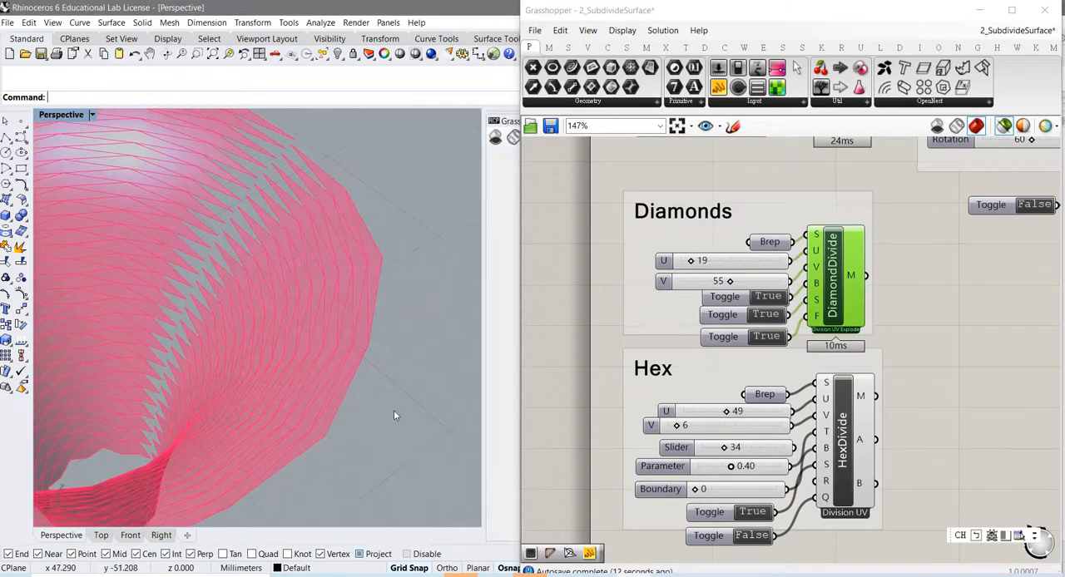
pyautogui.moveTo(325, 411); pyautogui.dragTo(251, 425, button='right')
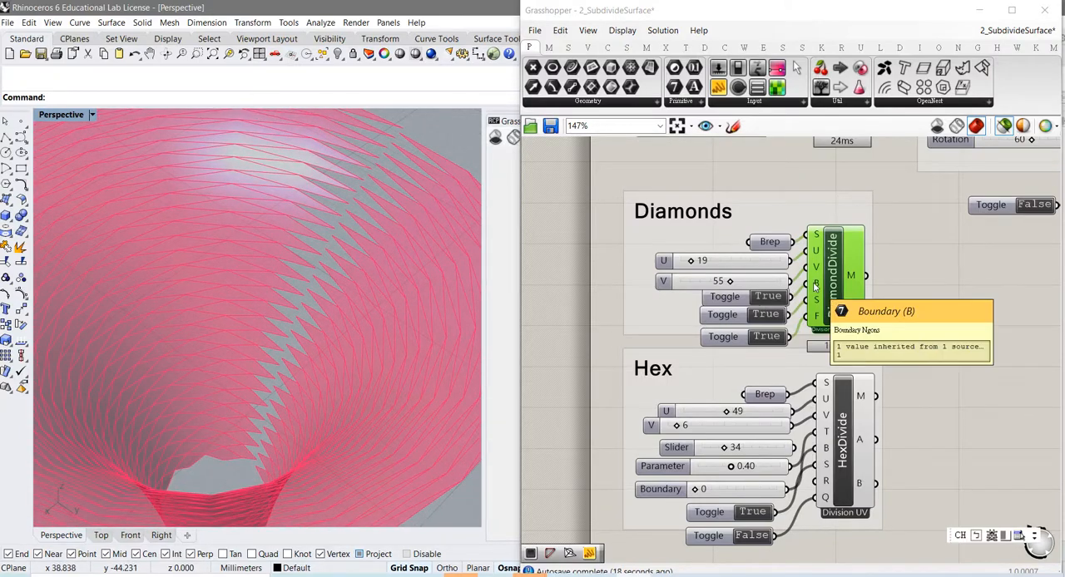
pyautogui.doubleClick(770, 301)
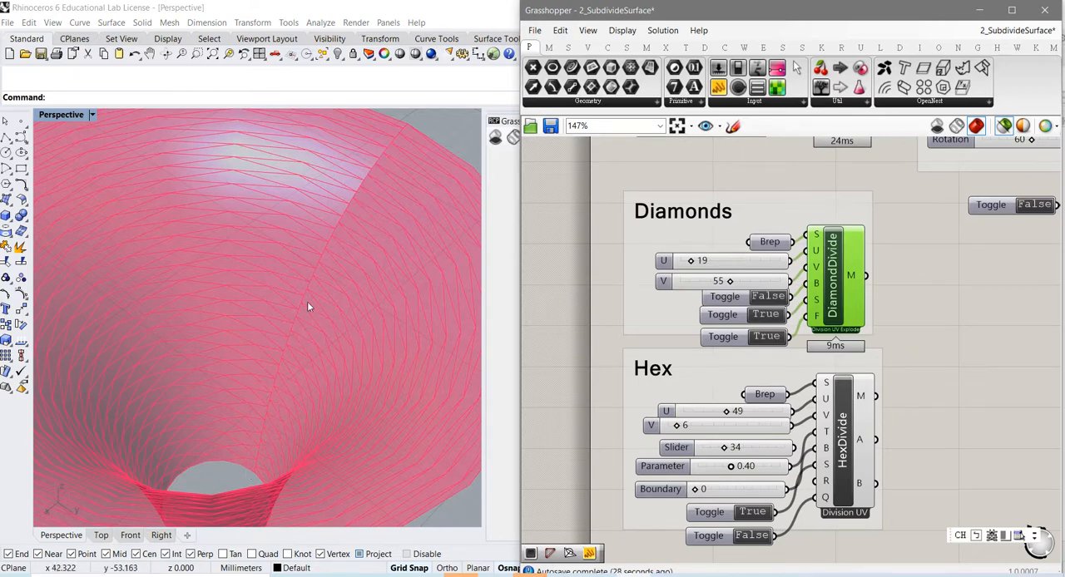
# Step: Examine the diamond panels along the seam and inside the funnel from close up and from above
pyautogui.scroll(6, 314, 265)
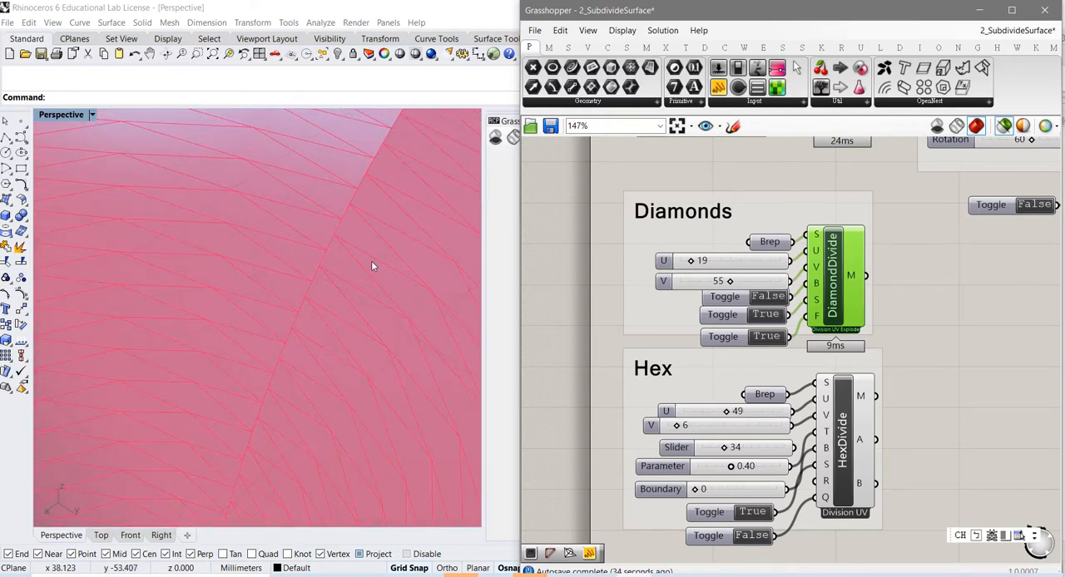
pyautogui.scroll(-8, 372, 266)
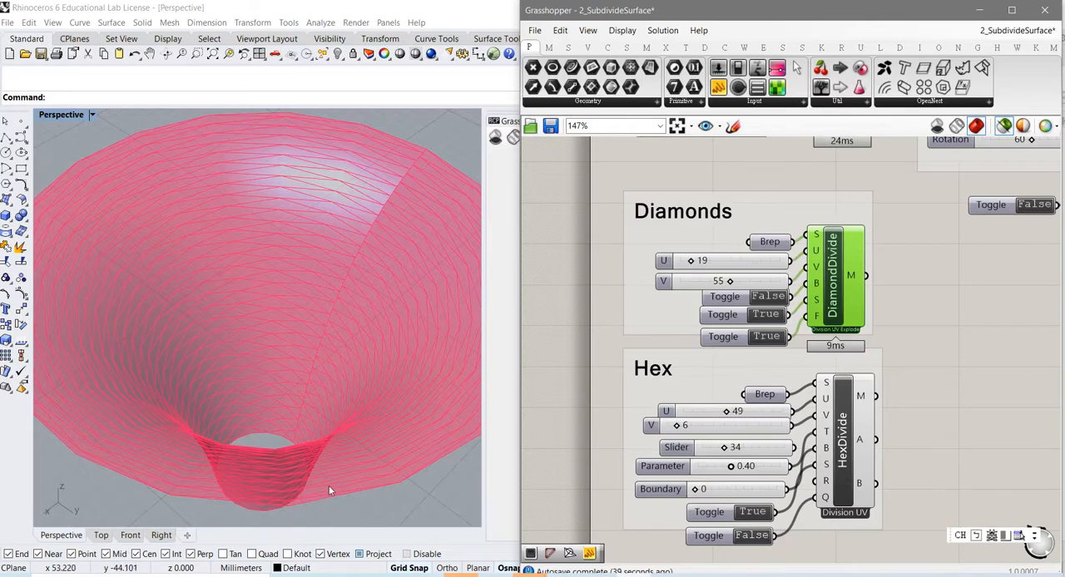
pyautogui.moveTo(329, 491); pyautogui.dragTo(311, 409, button='right')
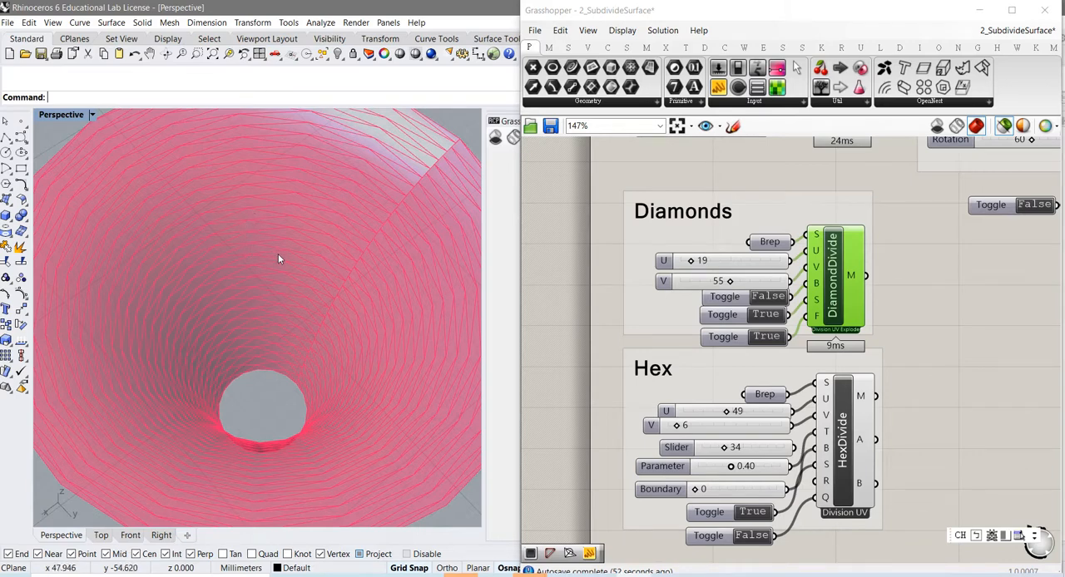
pyautogui.moveTo(280, 257); pyautogui.dragTo(366, 232, button='right')
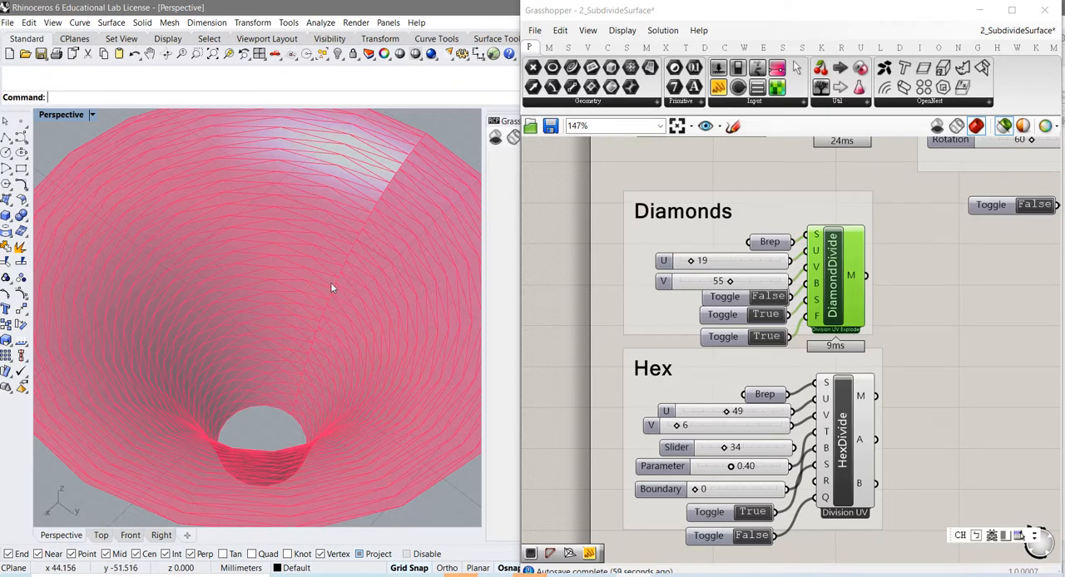
pyautogui.moveTo(284, 450); pyautogui.dragTo(268, 464, button='right')
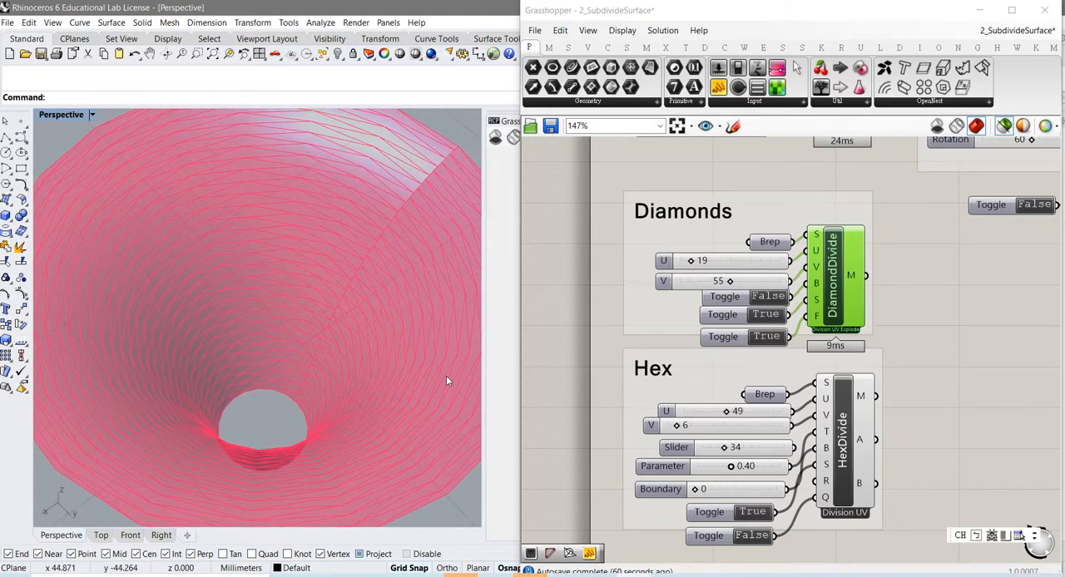
# Step: Set the Diamonds U slider to 24 and inspect the diamond panels inside the funnel from close up
pyautogui.scroll(3, 388, 282)
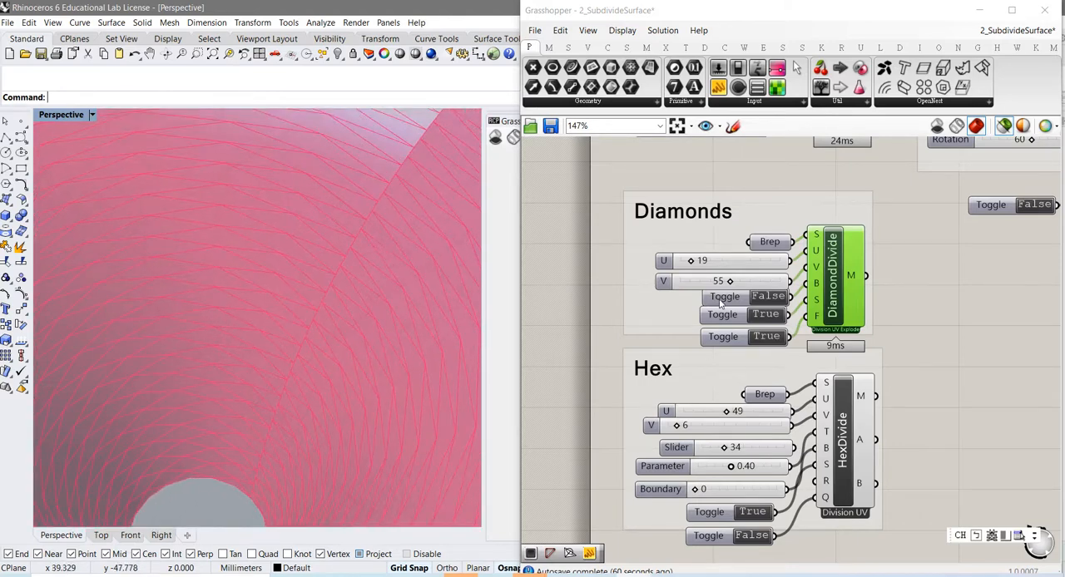
pyautogui.moveTo(691, 262); pyautogui.dragTo(699, 264)
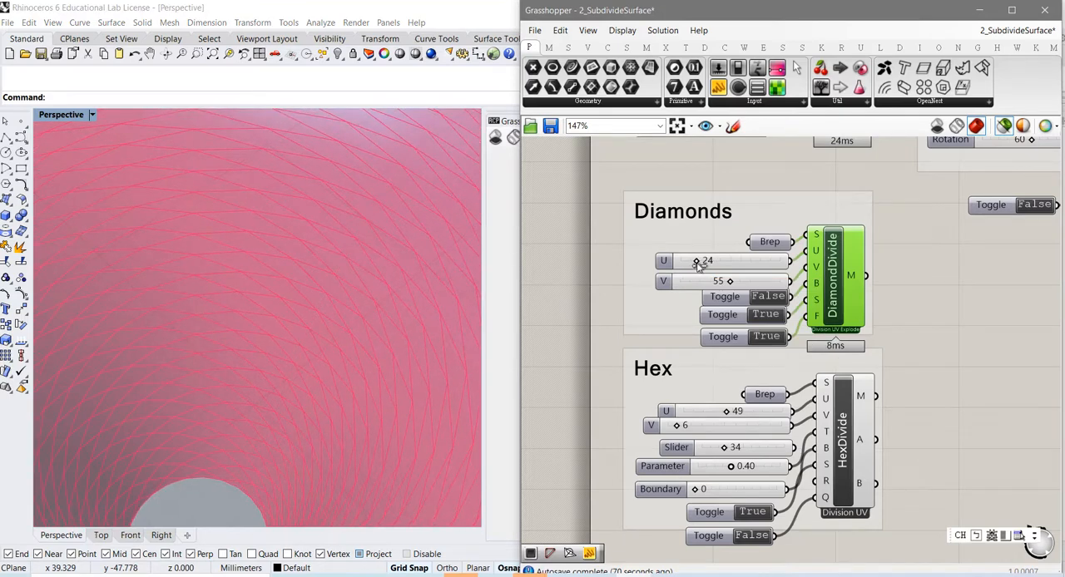
pyautogui.scroll(2, 355, 338)
pyautogui.scroll(2, 354, 338)
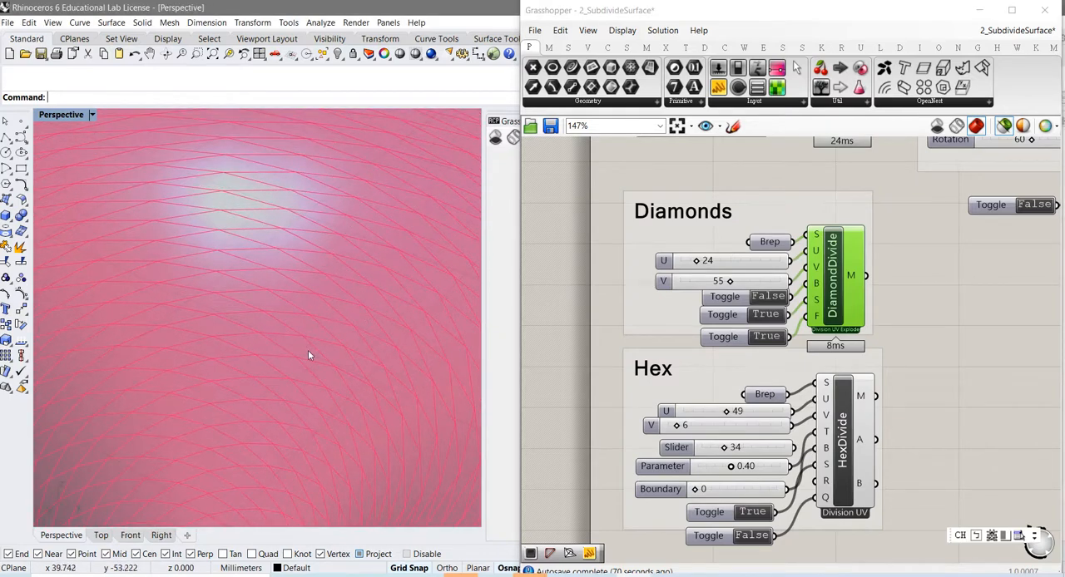
pyautogui.moveTo(307, 363); pyautogui.dragTo(310, 368, button='right')
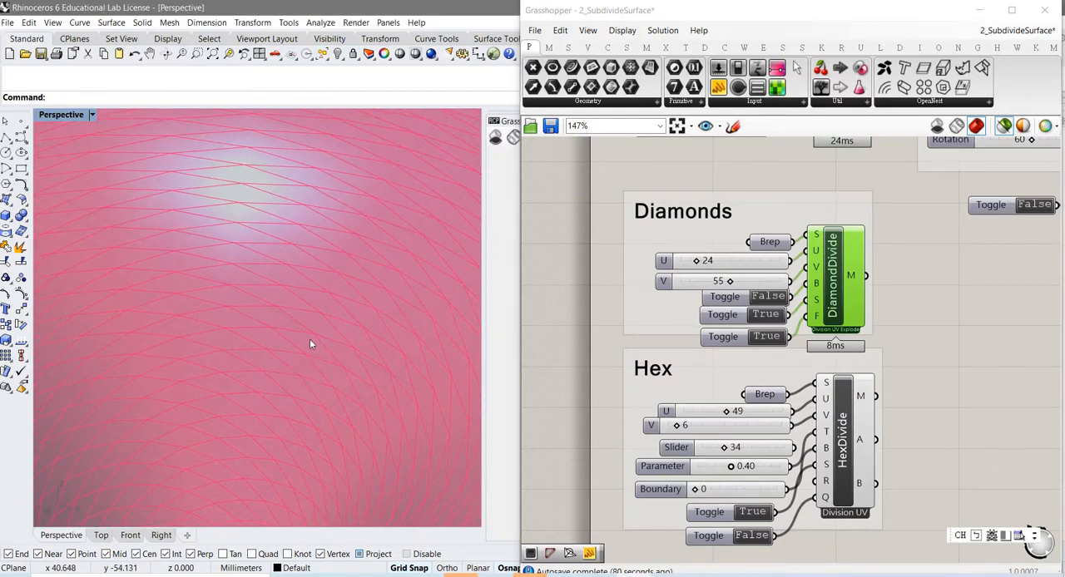
# Step: Switch DiamondDivide's B toggle to True, examine the panels along the whole seam, and return the toggle to False
pyautogui.doubleClick(769, 298)
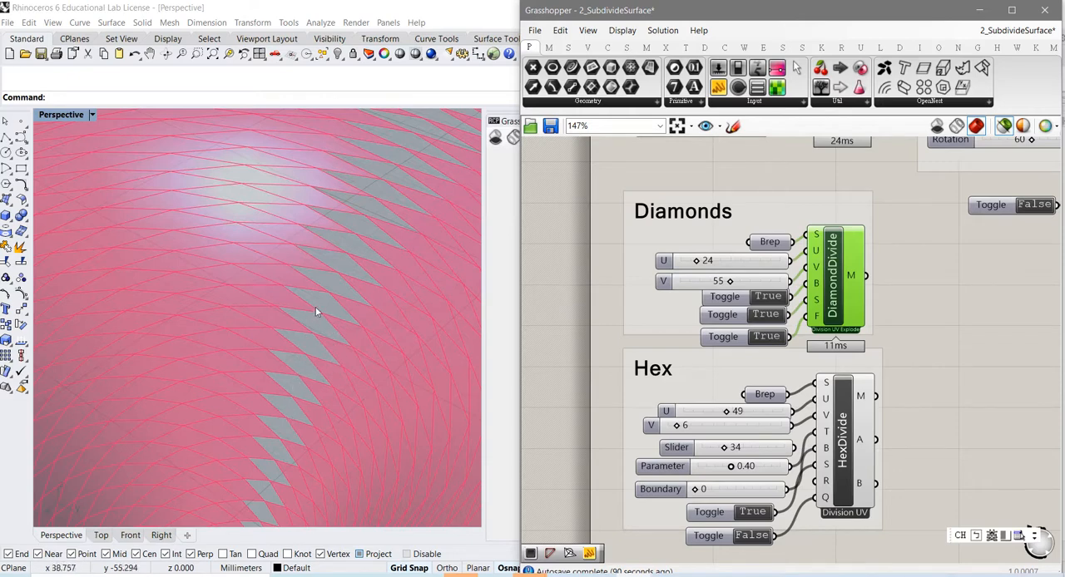
pyautogui.scroll(-2, 337, 292)
pyautogui.scroll(-2, 336, 298)
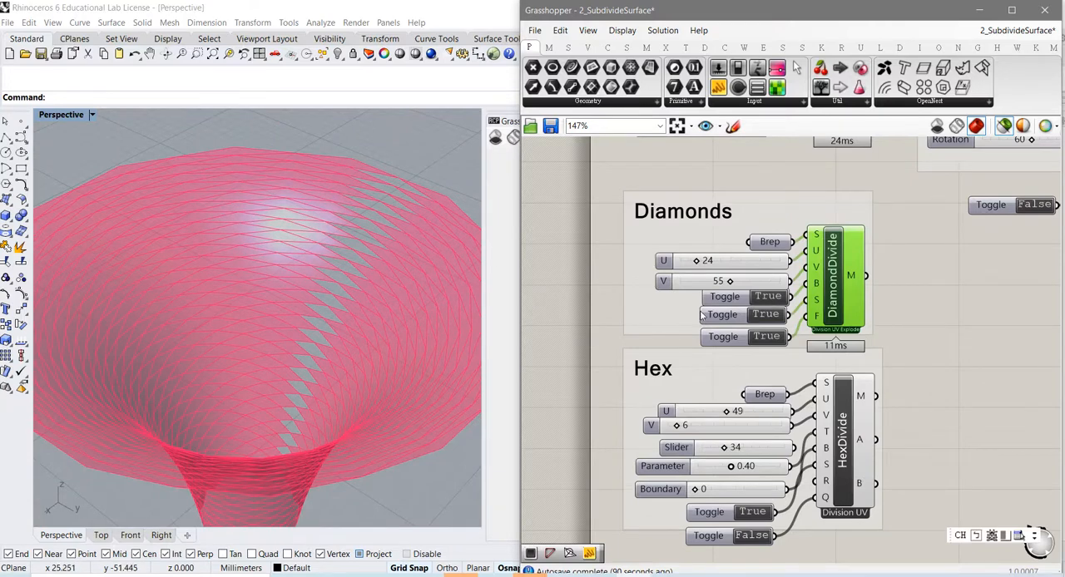
pyautogui.doubleClick(773, 301)
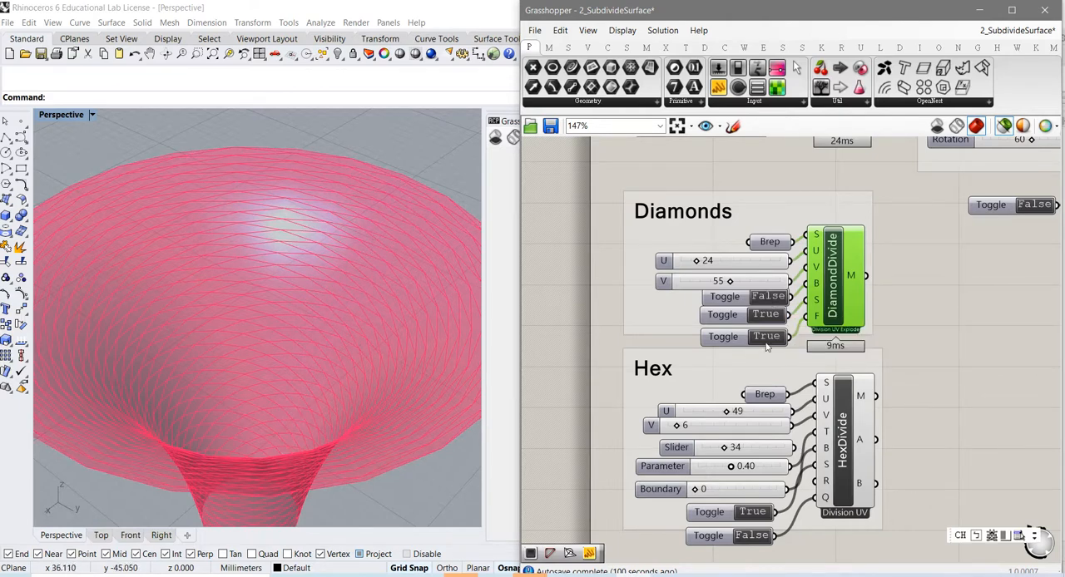
# Step: Add a Clear component beside DiamondDivide, connect DiamondDivide's M output to it, and inspect the resulting mesh from close up
pyautogui.moveTo(957, 295); pyautogui.dragTo(800, 386, button='right')
pyautogui.scroll(-1, 905, 403)
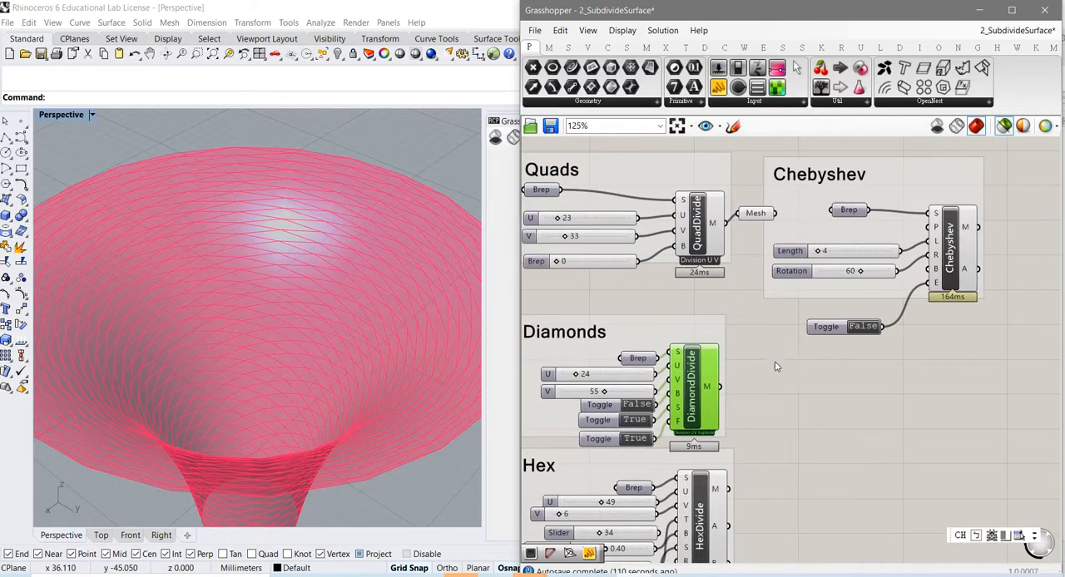
pyautogui.doubleClick(782, 411)
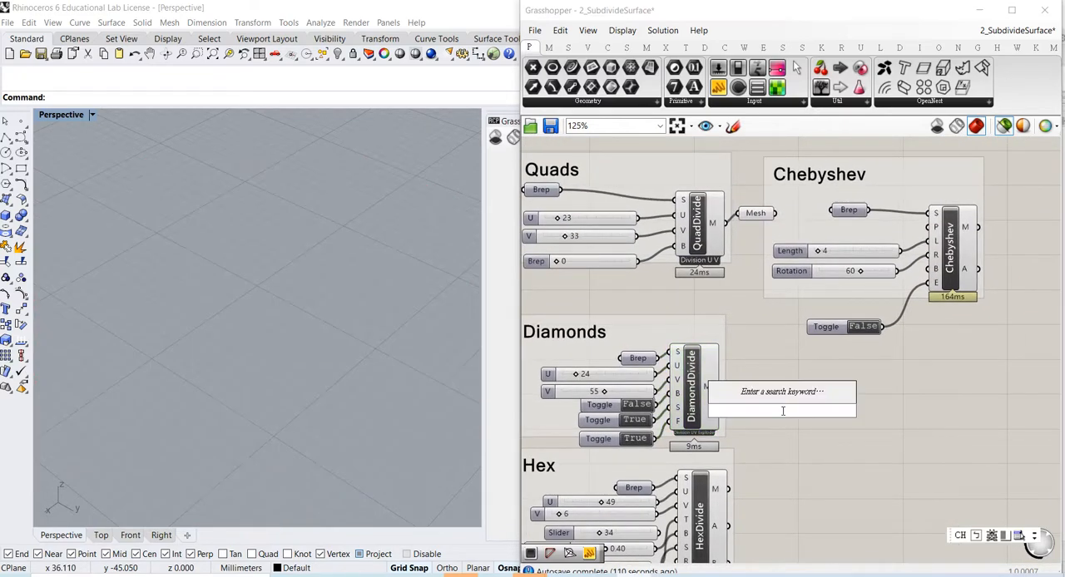
pyautogui.write('clean')
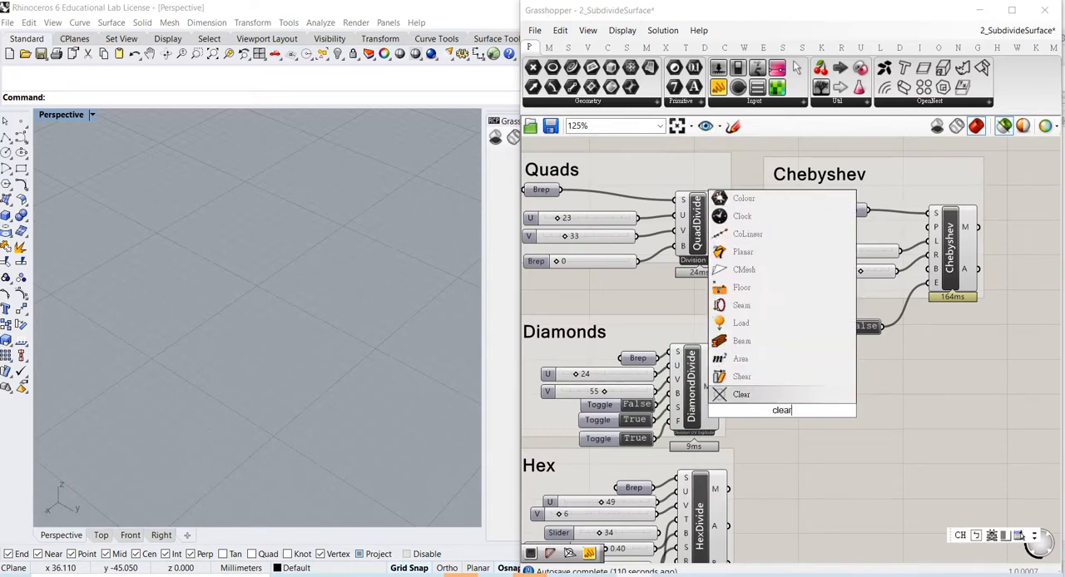
pyautogui.press('Return')
pyautogui.scroll(2, 782, 412)
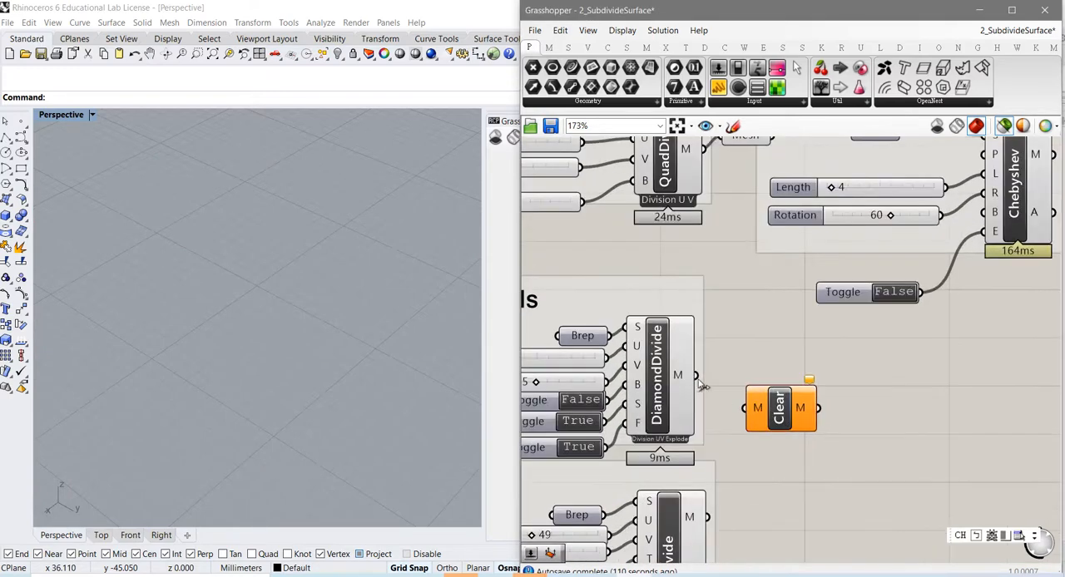
pyautogui.moveTo(708, 388); pyautogui.dragTo(776, 402)
pyautogui.scroll(6, 261, 238)
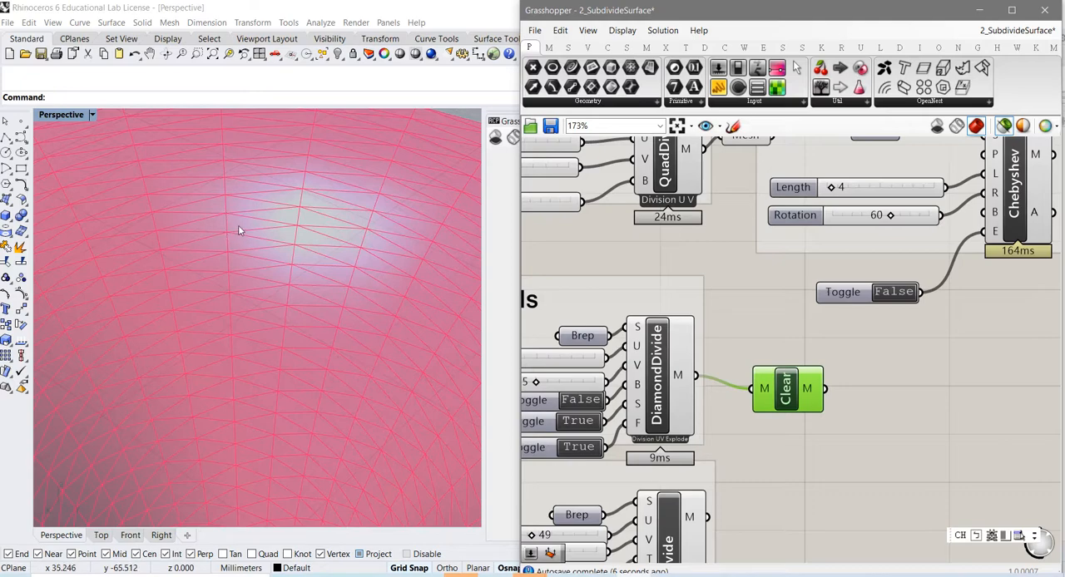
pyautogui.moveTo(285, 336); pyautogui.dragTo(350, 365, button='right')
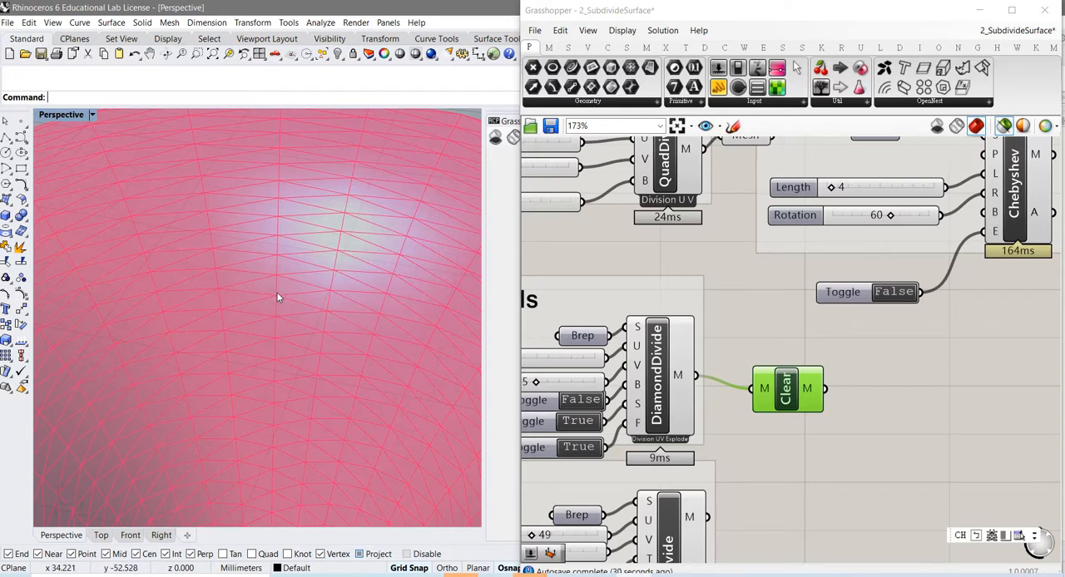
# Step: Compare both states of DiamondDivide's F toggle on the Clear and DiamondDivide meshes, ending at True, and view the whole funnel
pyautogui.moveTo(676, 433); pyautogui.dragTo(803, 381, button='right')
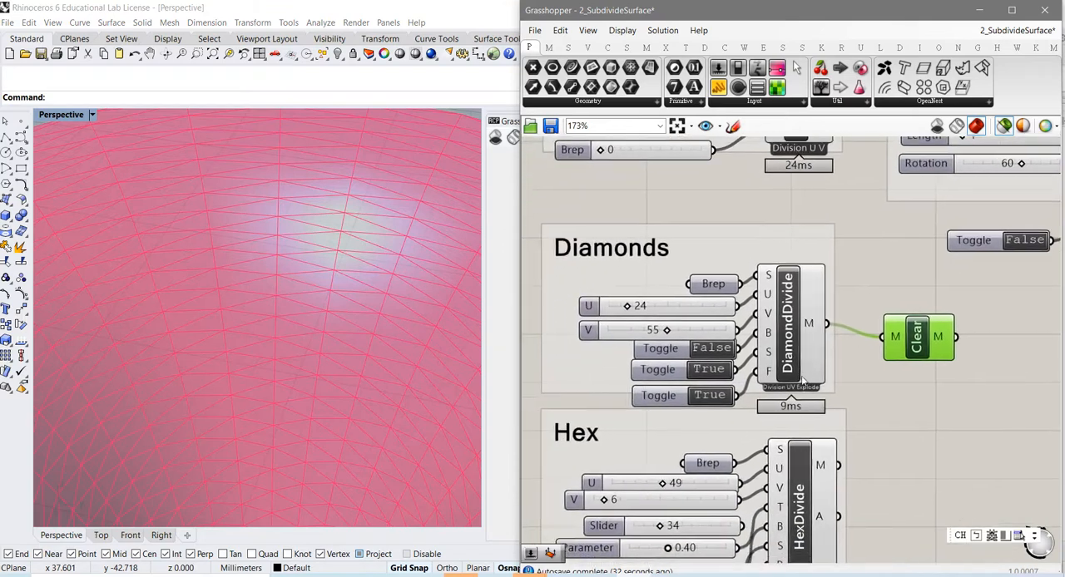
pyautogui.moveTo(770, 377)
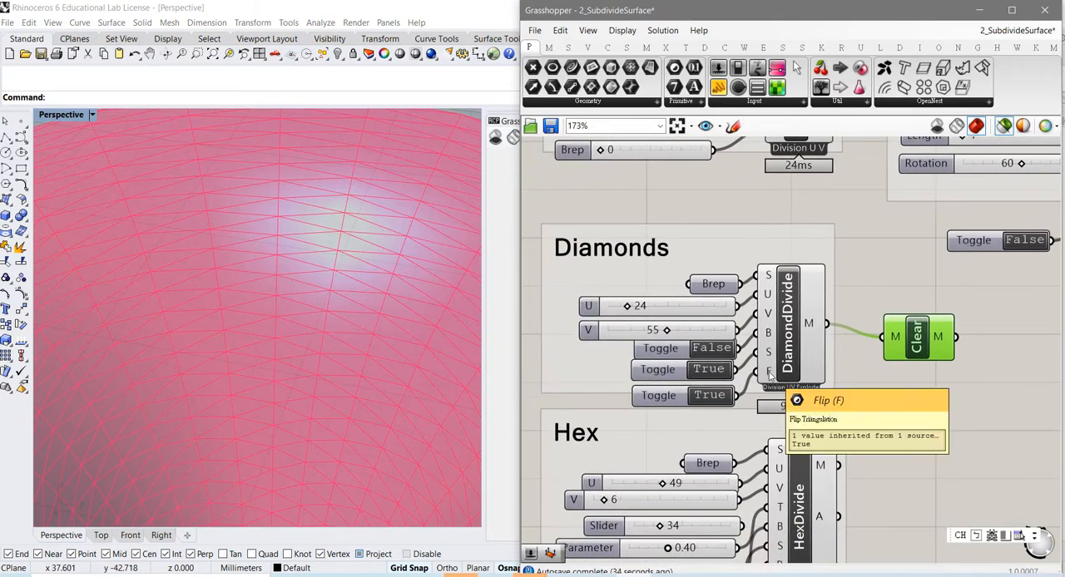
pyautogui.click(721, 397)
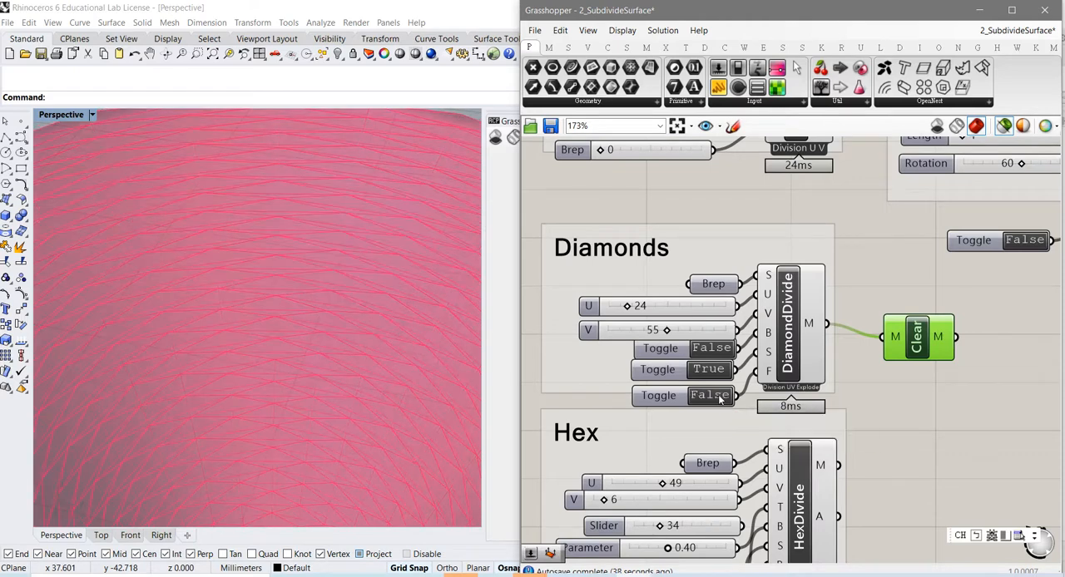
pyautogui.click(721, 397)
pyautogui.click(793, 348)
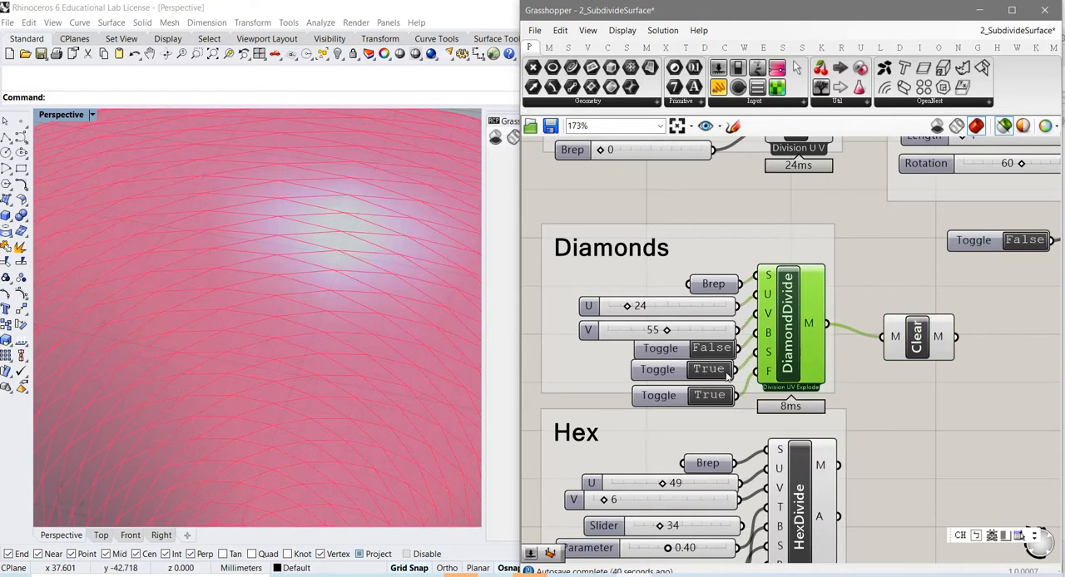
pyautogui.click(708, 397)
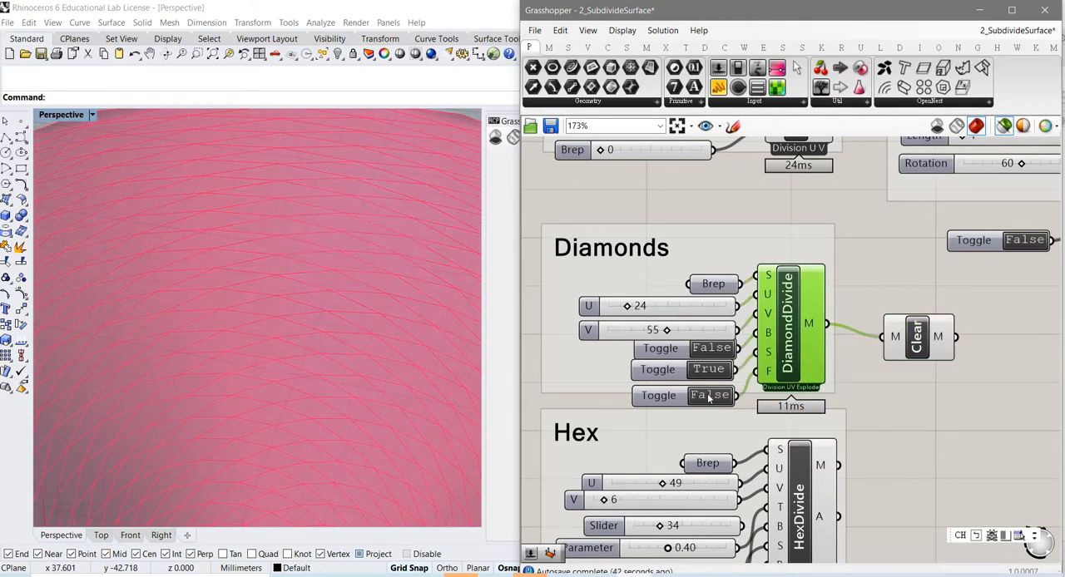
pyautogui.click(708, 397)
pyautogui.scroll(-10, 374, 408)
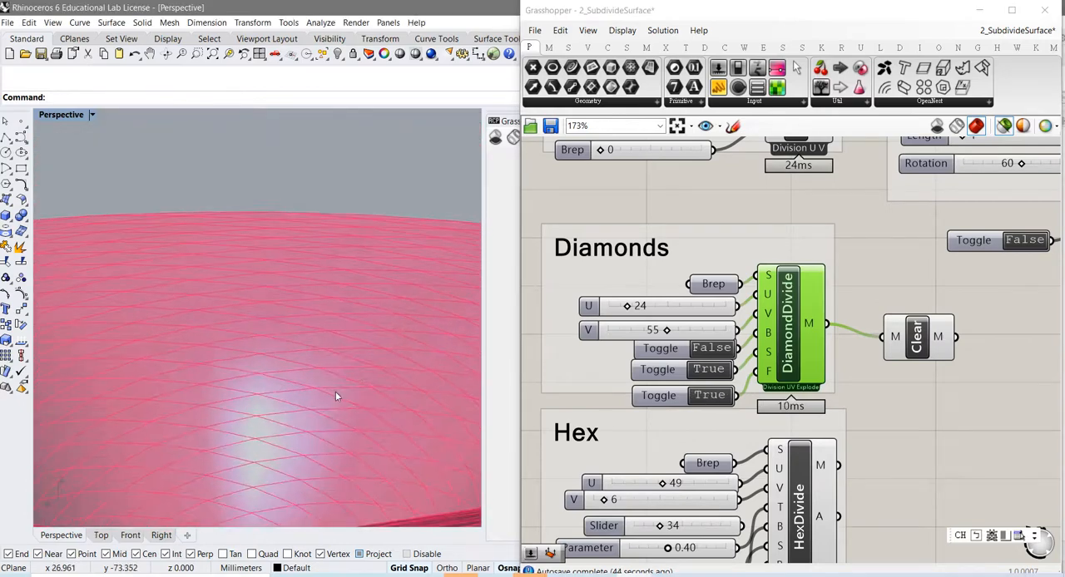
pyautogui.scroll(-8, 340, 400)
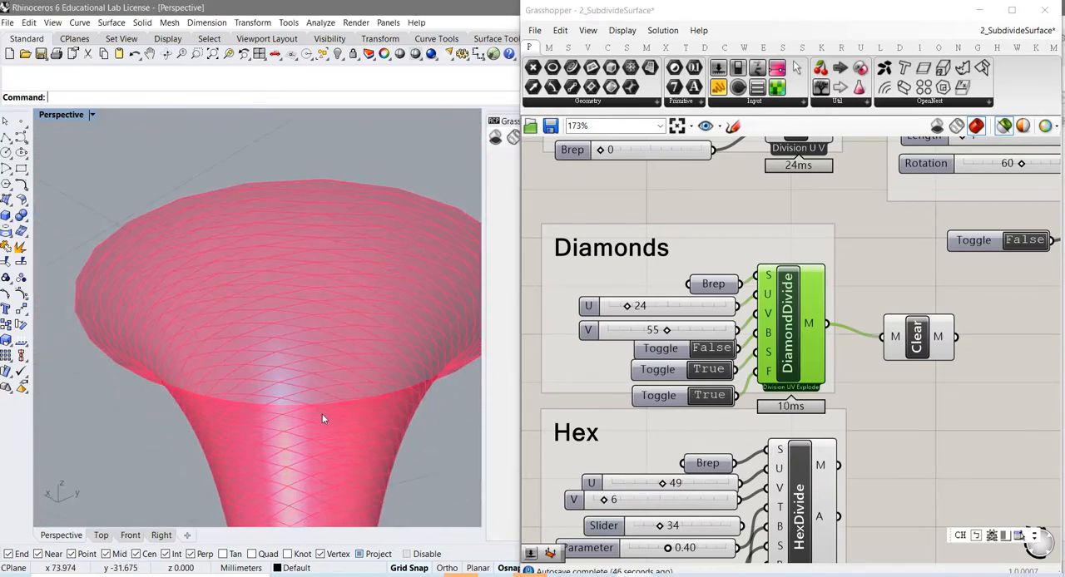
pyautogui.moveTo(335, 390); pyautogui.dragTo(328, 424, button='right')
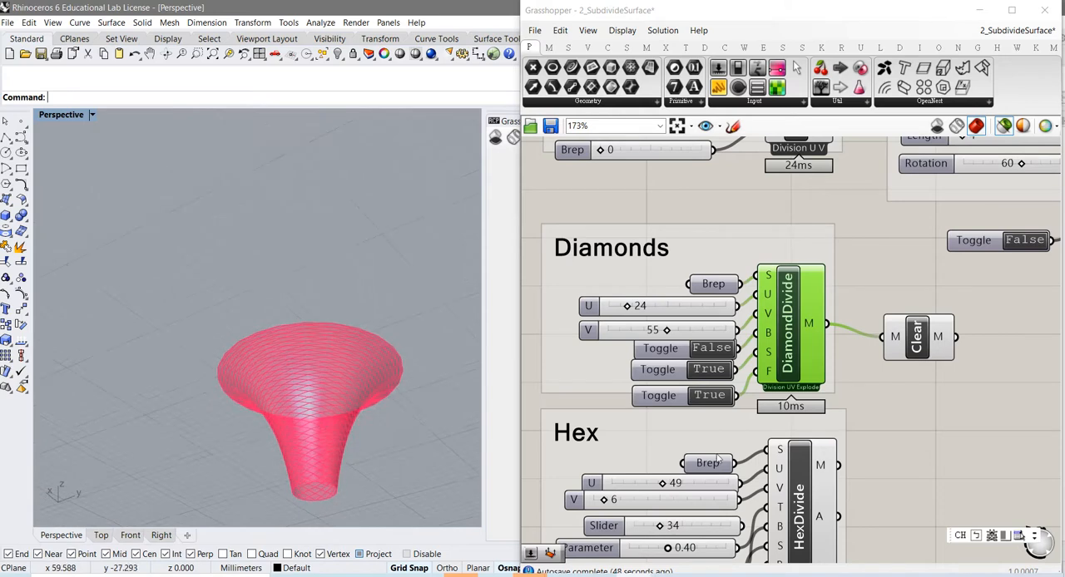
# Step: Preview the Hex group's input Brep and HexDivide's mesh on it, viewing the dome from several distances
pyautogui.moveTo(880, 469); pyautogui.dragTo(930, 276, button='right')
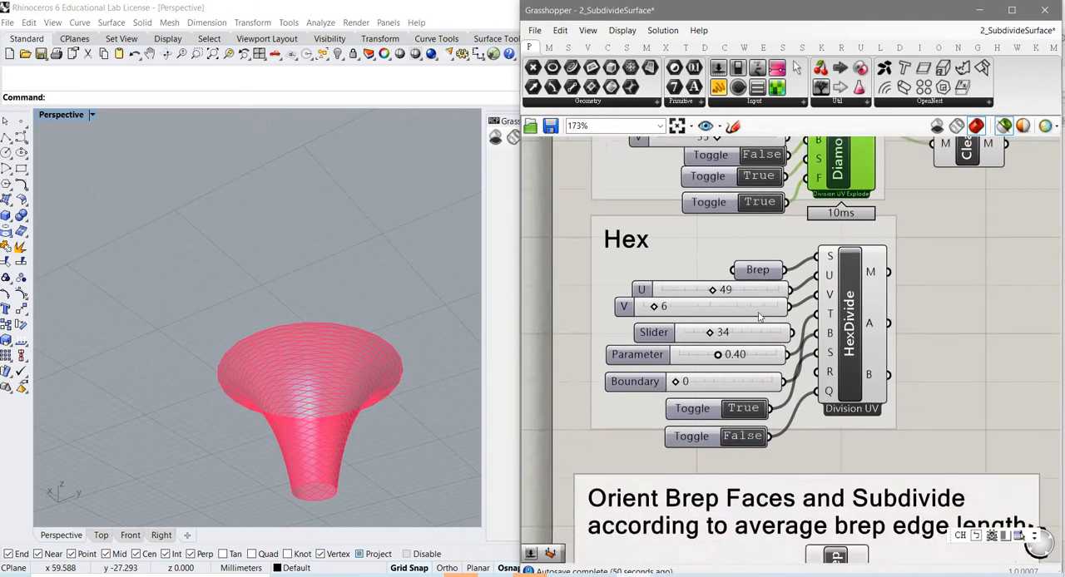
pyautogui.click(757, 270)
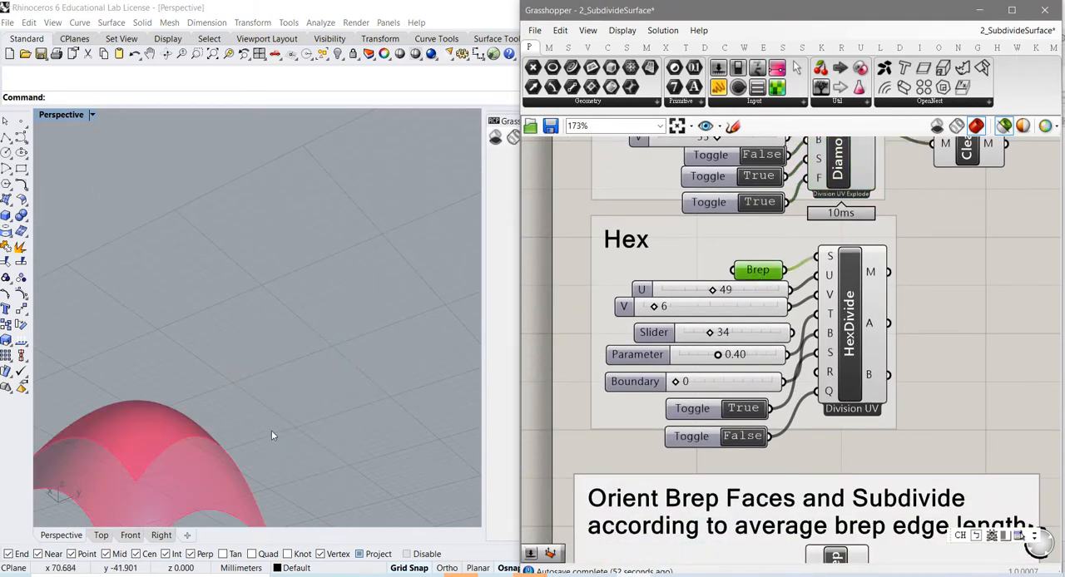
pyautogui.moveTo(201, 444); pyautogui.dragTo(325, 435, button='right')
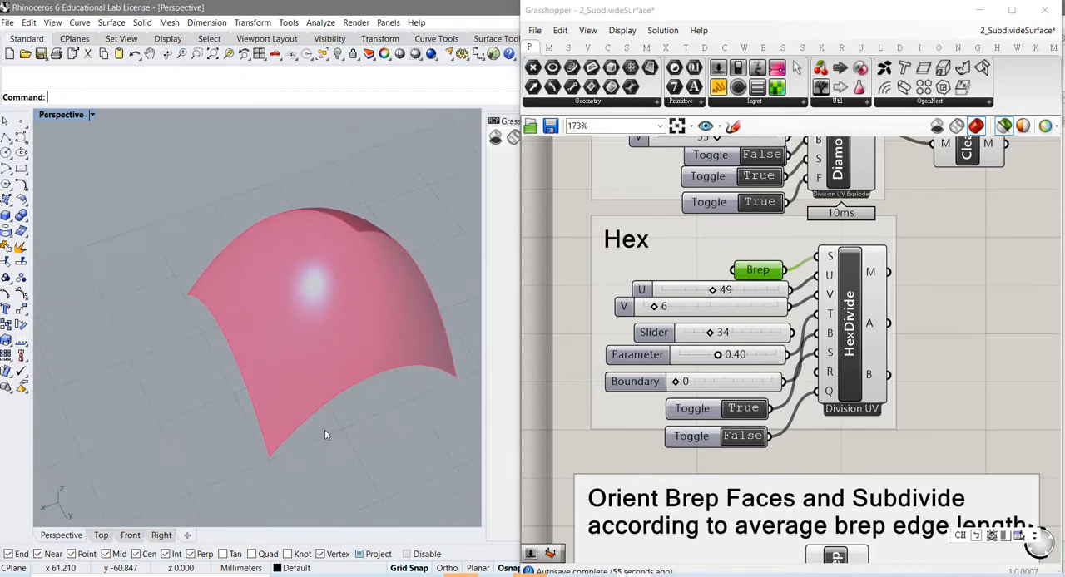
pyautogui.click(849, 355)
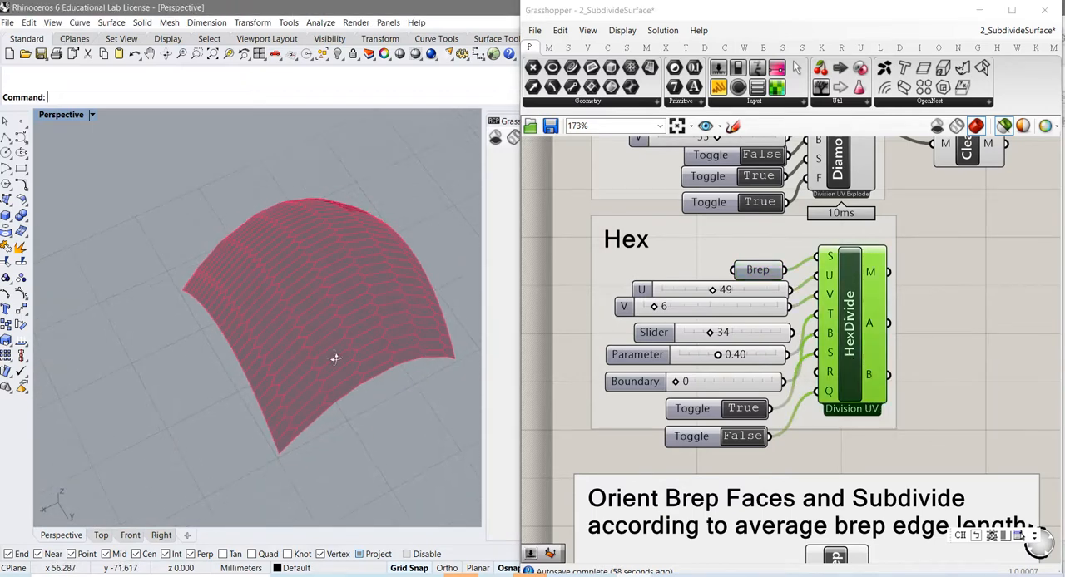
pyautogui.moveTo(335, 359); pyautogui.dragTo(363, 368, button='right')
pyautogui.scroll(3, 340, 321)
pyautogui.scroll(-1, 337, 320)
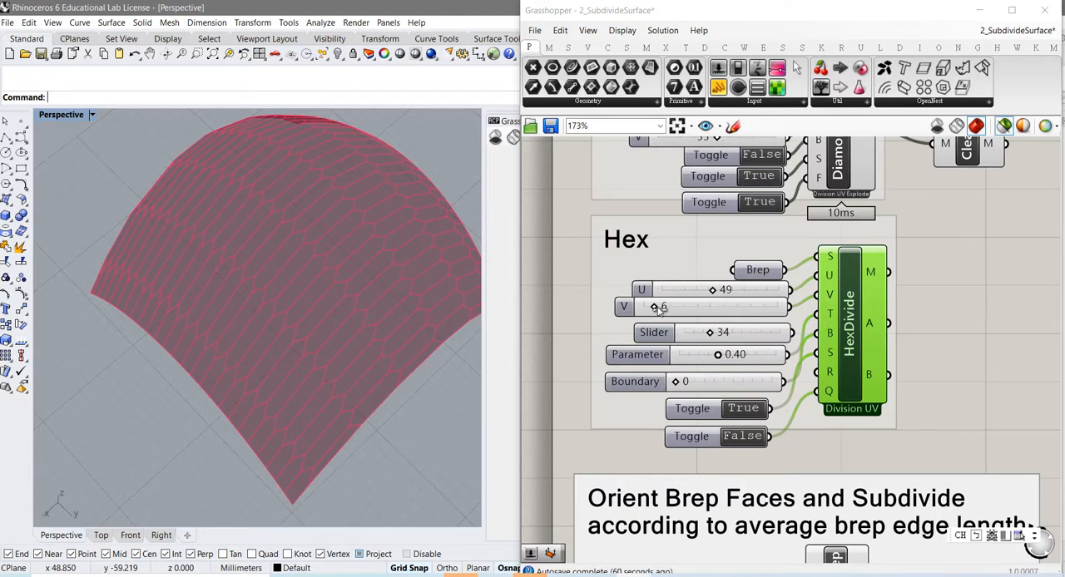
# Step: Set the Hex V slider to 19 and inspect the hexagonal cells near the dome's corner
pyautogui.moveTo(654, 307); pyautogui.dragTo(674, 309)
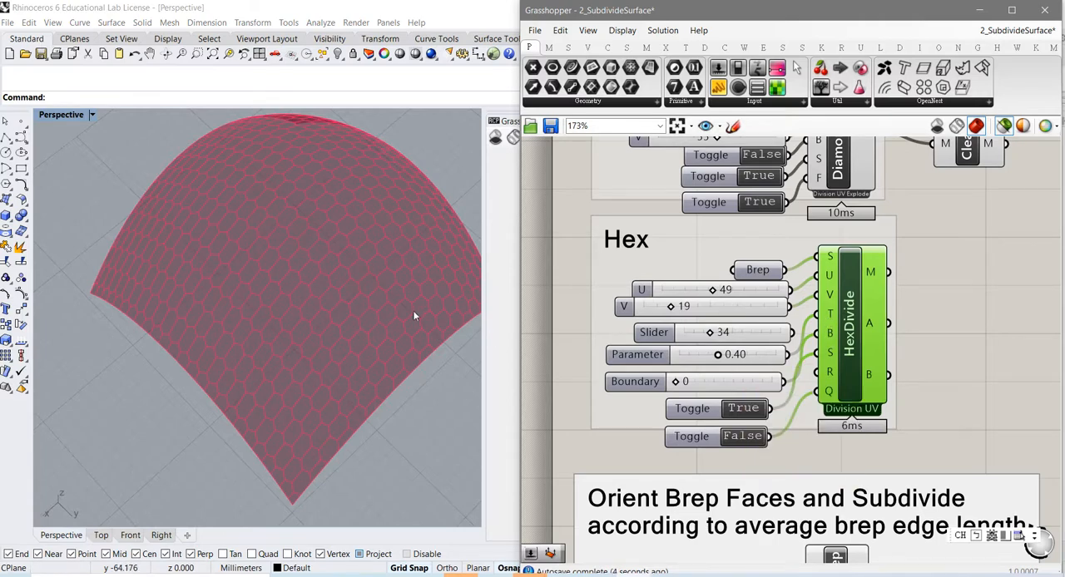
pyautogui.scroll(5, 335, 306)
pyautogui.scroll(-3, 335, 306)
pyautogui.scroll(3, 335, 305)
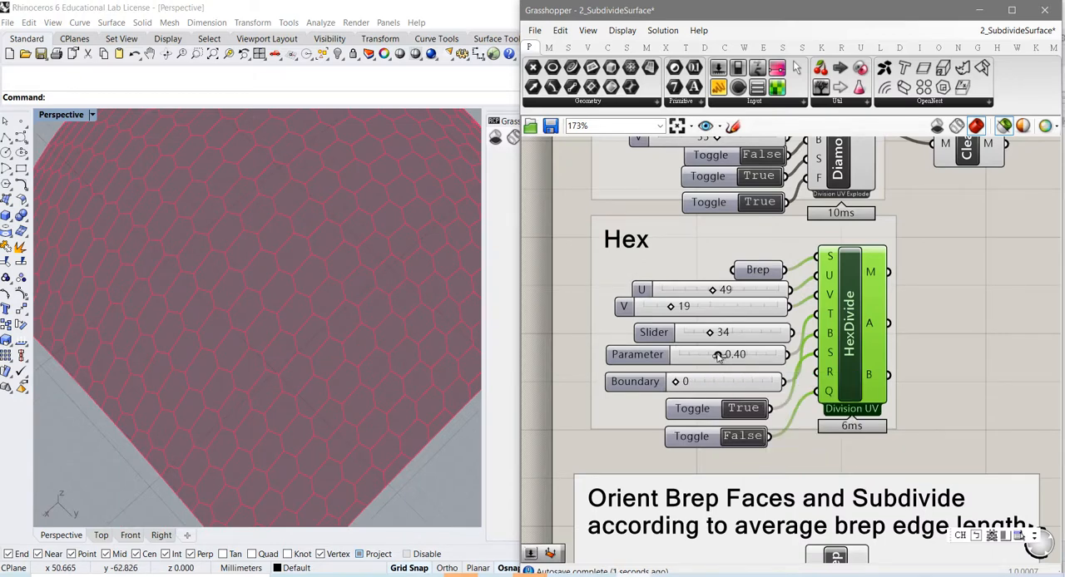
# Step: Set HexDivide's Parameter slider to 0.50 and examine the cell pattern from close up
pyautogui.moveTo(718, 356)
pyautogui.mouseDown()
pyautogui.moveTo(703, 356)
pyautogui.moveTo(727, 364)
pyautogui.mouseUp()
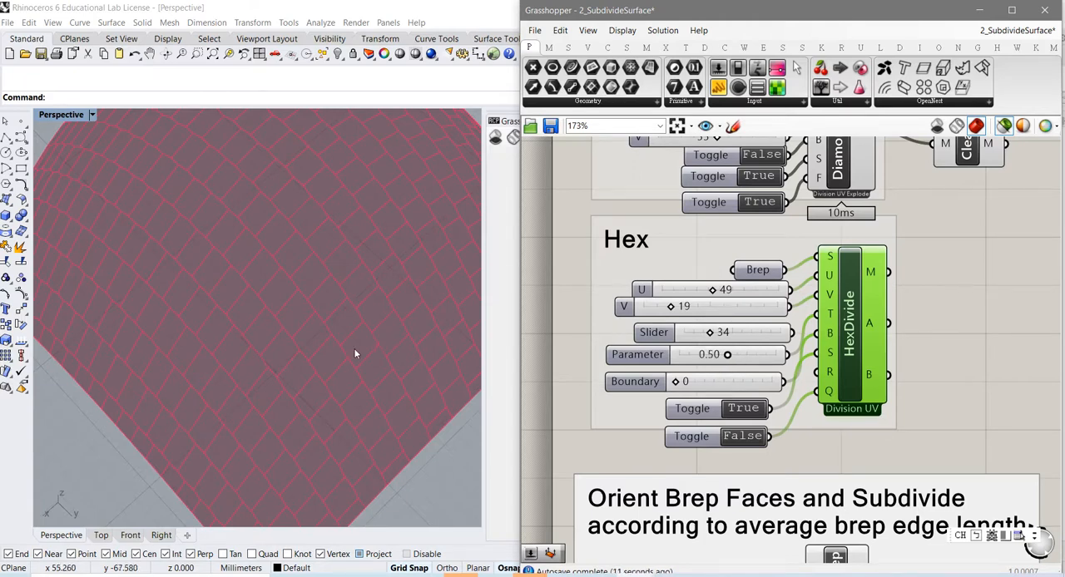
pyautogui.scroll(5, 314, 335)
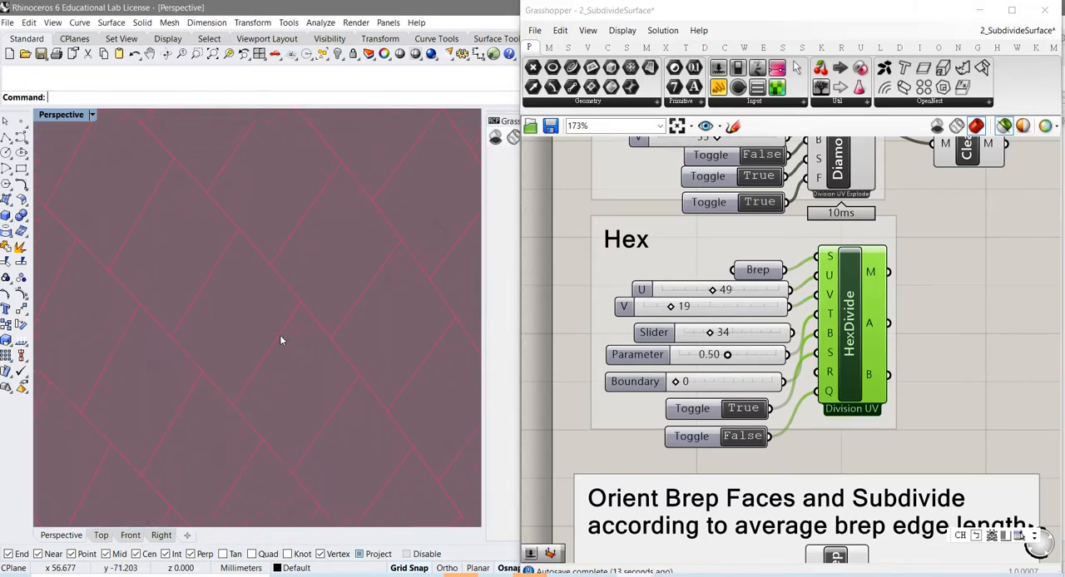
pyautogui.moveTo(271, 347); pyautogui.dragTo(284, 314, button='right')
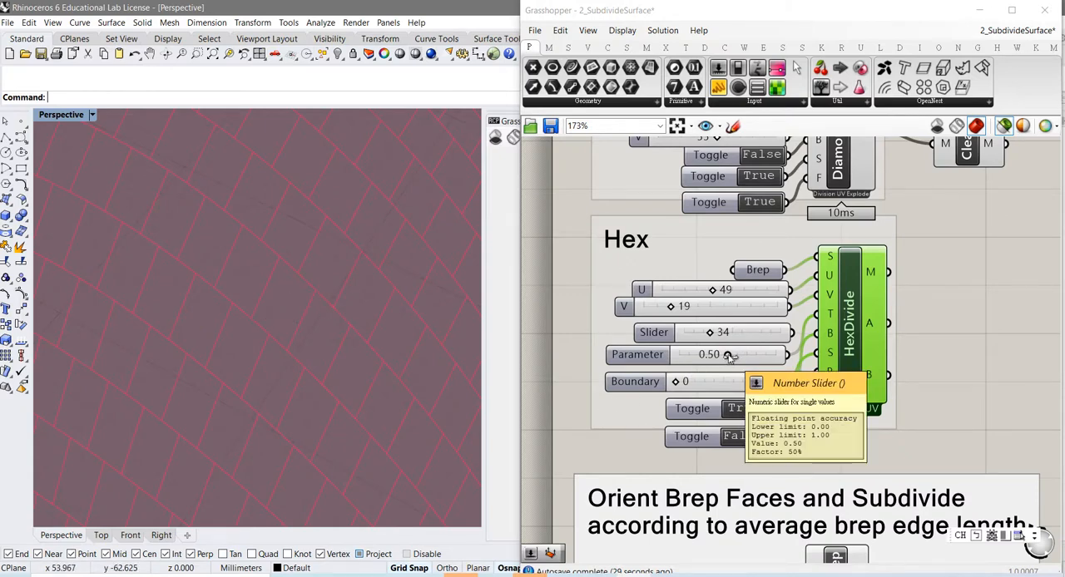
# Step: Set HexDivide's Parameter slider to 0.68 and inspect the cell pattern across the whole dome
pyautogui.moveTo(730, 356); pyautogui.dragTo(746, 360)
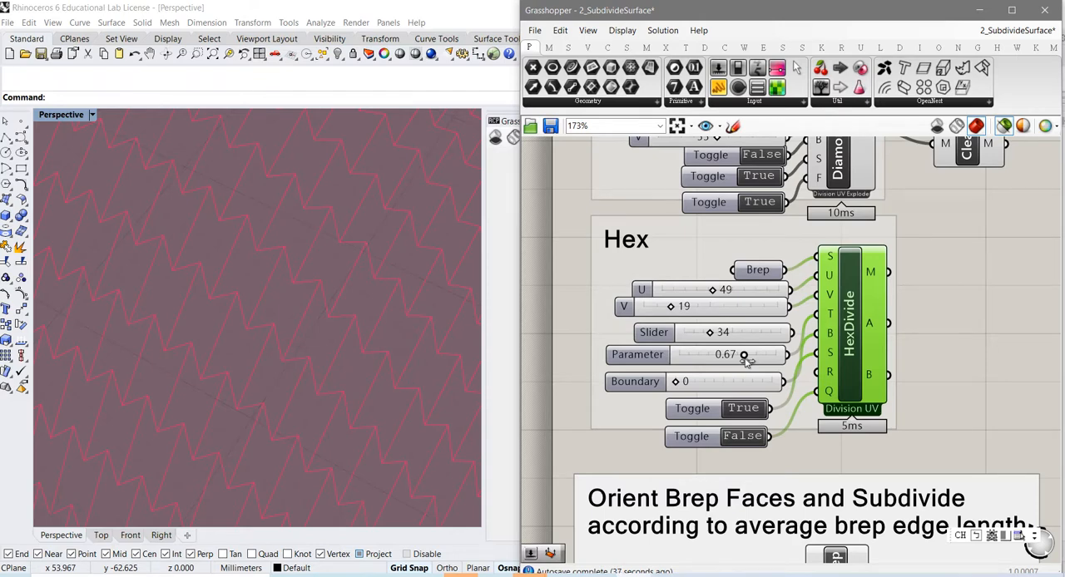
pyautogui.moveTo(746, 360); pyautogui.dragTo(749, 360)
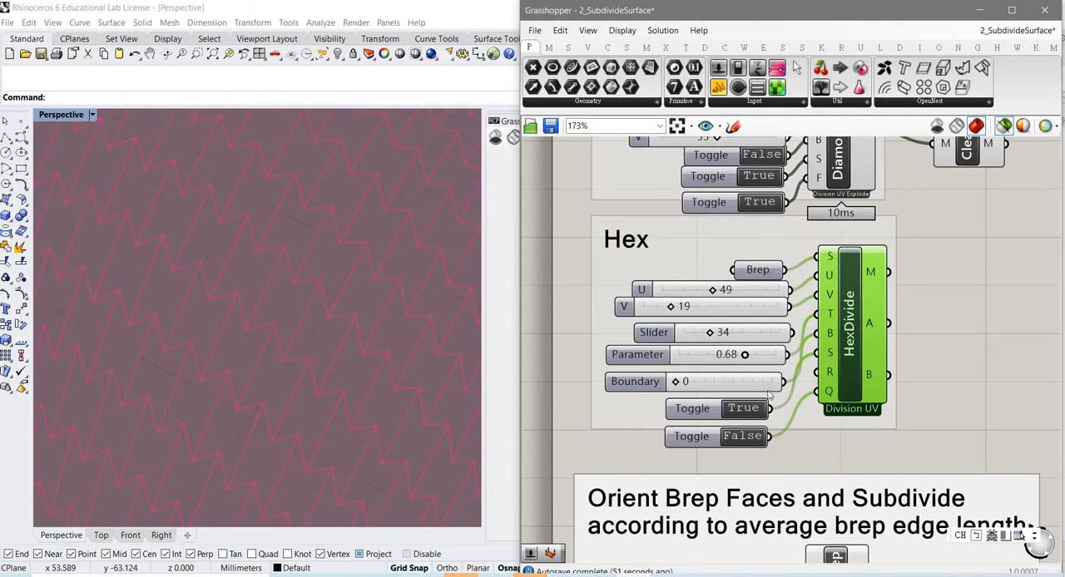
pyautogui.scroll(-5, 379, 412)
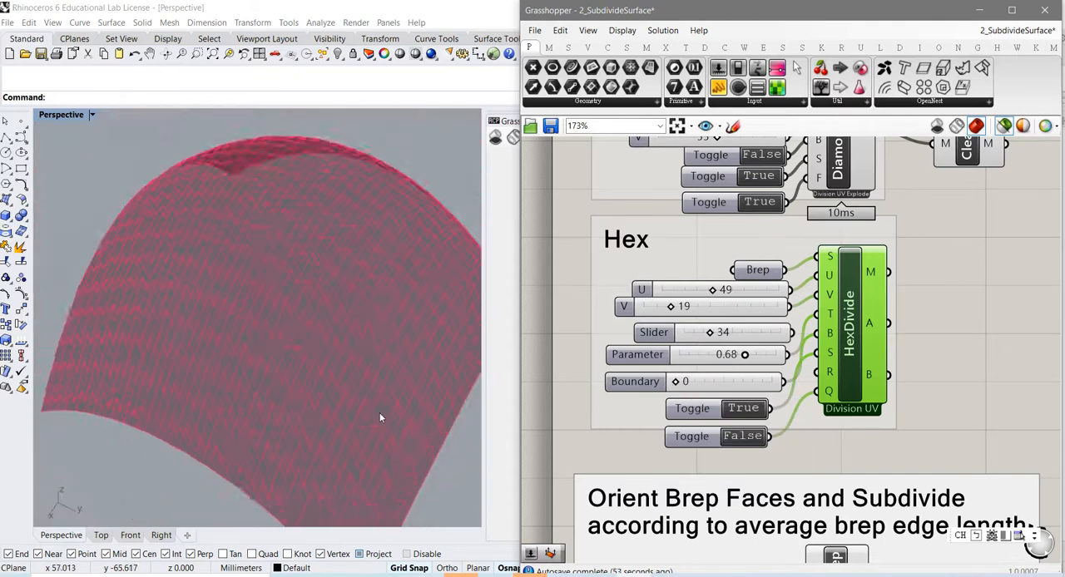
pyautogui.moveTo(318, 481); pyautogui.dragTo(335, 455, button='right')
pyautogui.scroll(5, 341, 450)
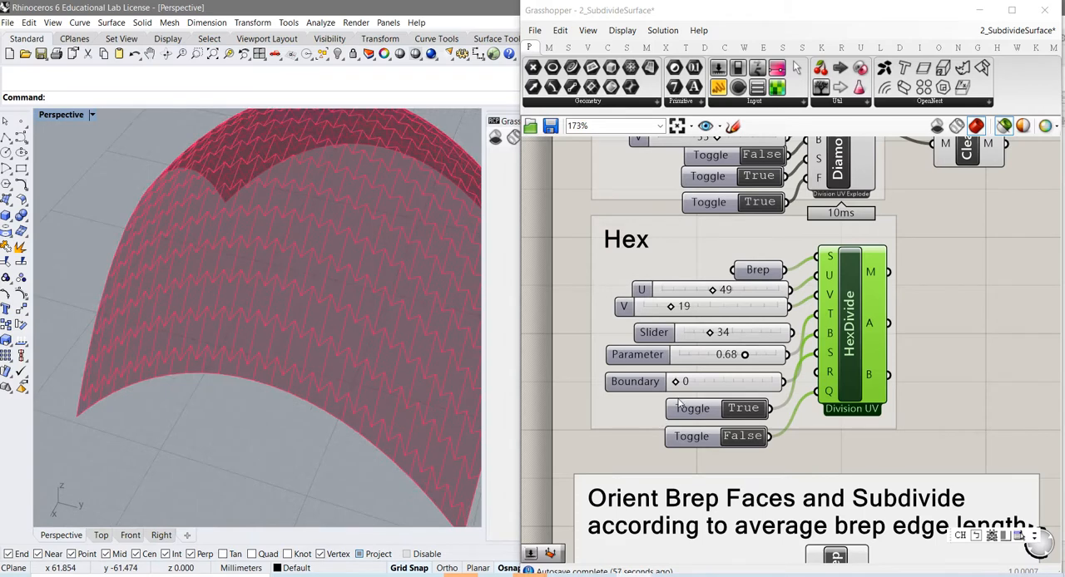
# Step: Set HexDivide's Boundary slider to 1 and inspect the mesh edges from several angles
pyautogui.moveTo(678, 388)
pyautogui.mouseDown()
pyautogui.moveTo(763, 395)
pyautogui.moveTo(674, 391)
pyautogui.mouseUp()
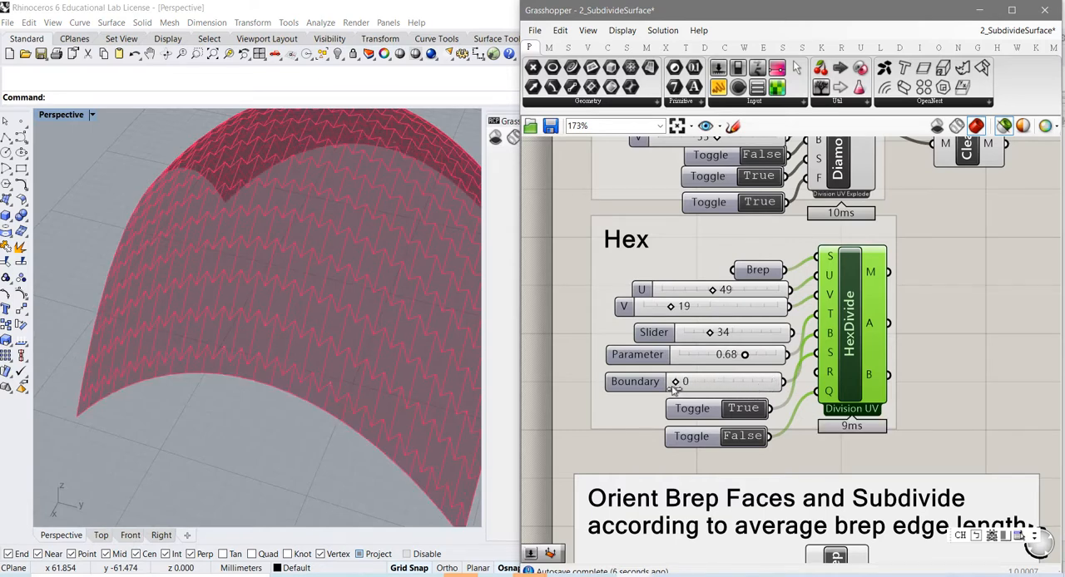
pyautogui.moveTo(304, 395)
pyautogui.mouseDown(button='right')
pyautogui.moveTo(316, 409)
pyautogui.moveTo(308, 421)
pyautogui.moveTo(327, 405)
pyautogui.moveTo(307, 408)
pyautogui.mouseUp(button='right')
pyautogui.scroll(-4, 312, 401)
pyautogui.scroll(4, 318, 409)
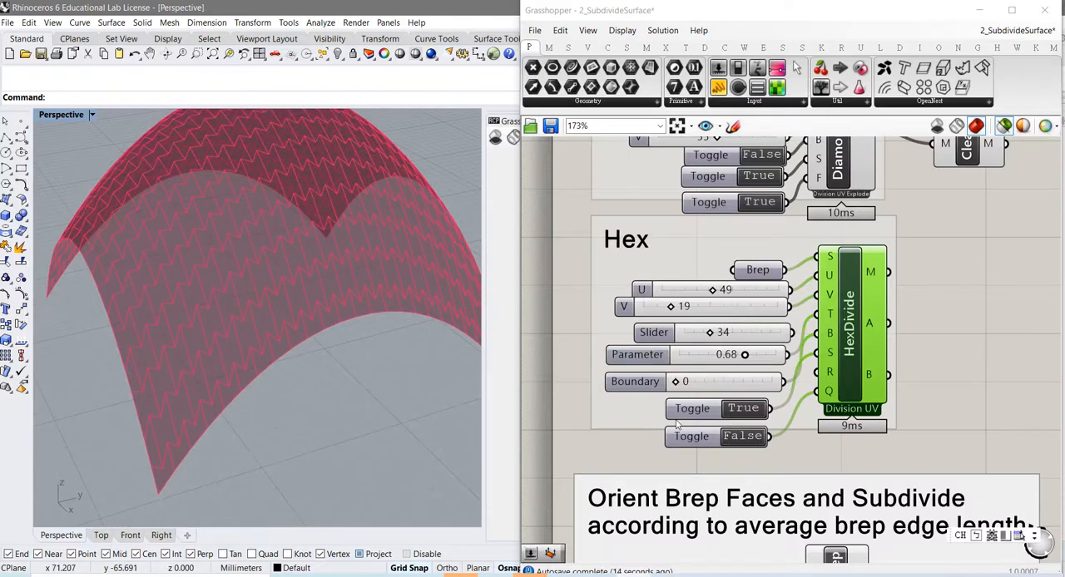
pyautogui.moveTo(344, 359); pyautogui.dragTo(333, 372, button='right')
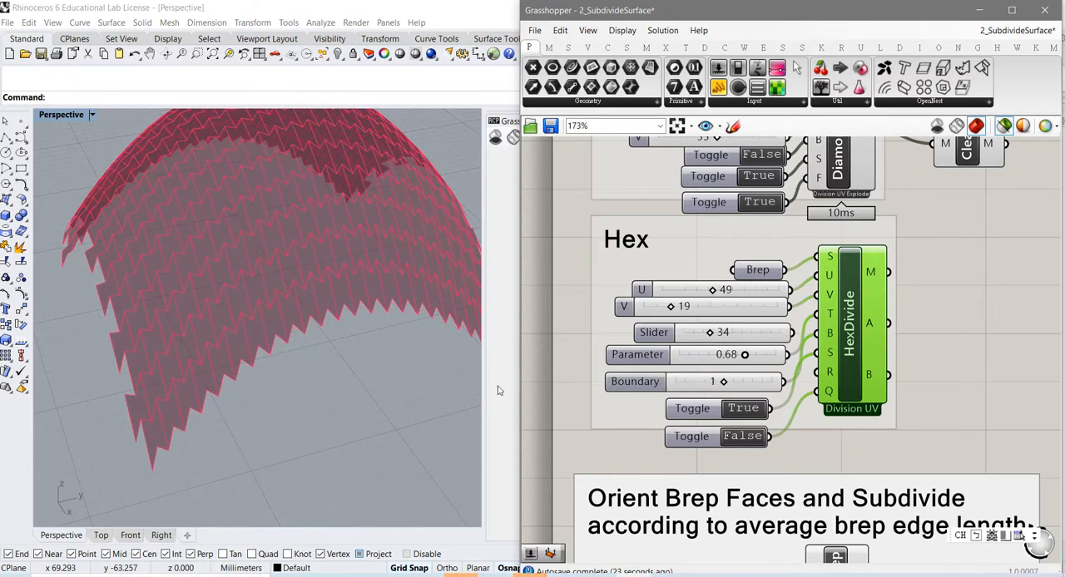
pyautogui.moveTo(258, 395); pyautogui.dragTo(245, 422, button='right')
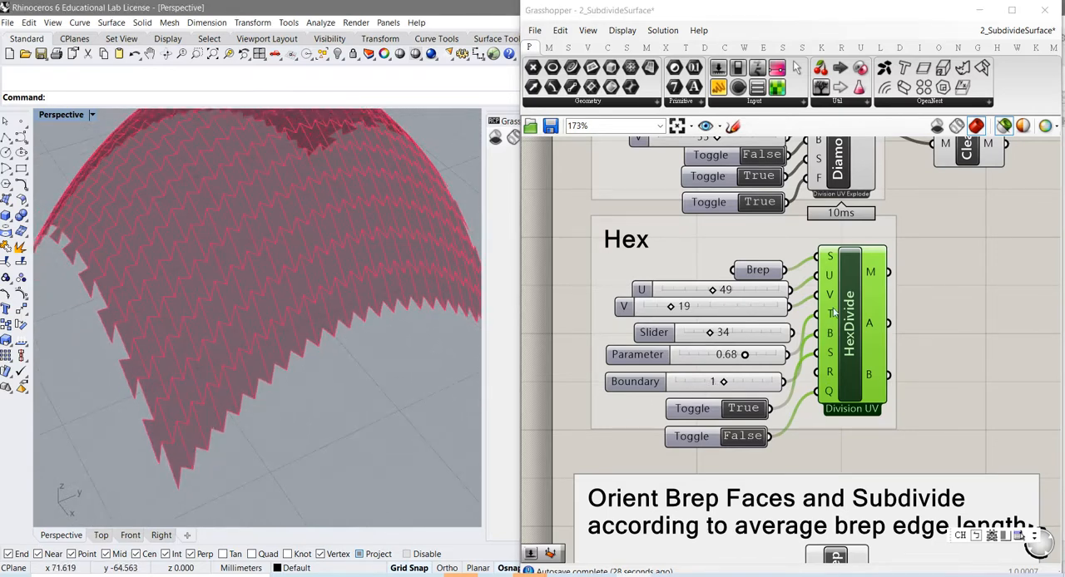
# Step: Preview the Hex group's Brep together with HexDivide's mesh and compare their boundaries around the dome
pyautogui.click(764, 271)
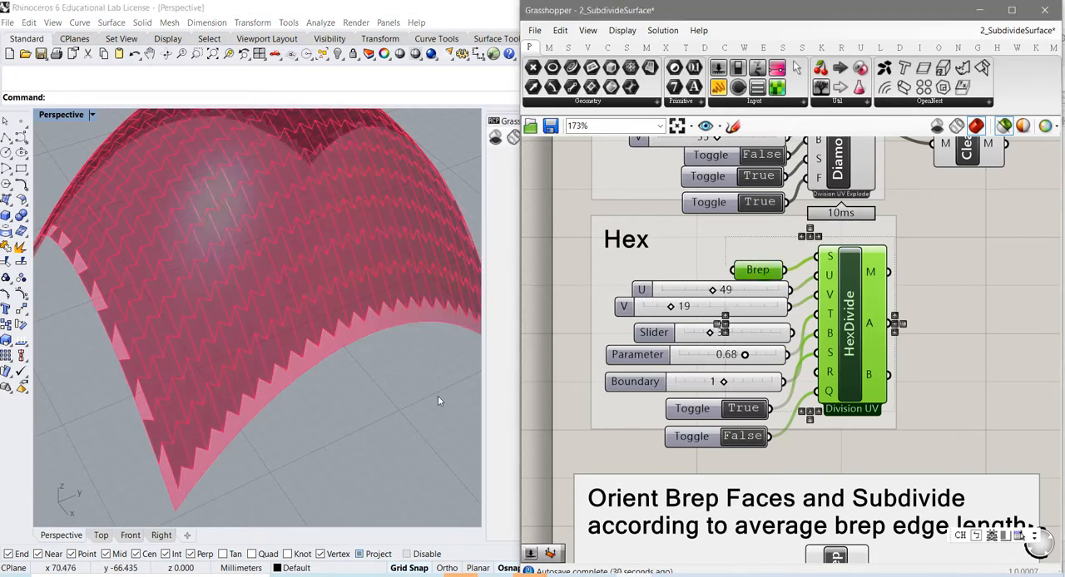
pyautogui.moveTo(288, 417); pyautogui.dragTo(320, 413, button='right')
pyautogui.scroll(-4, 323, 413)
pyautogui.moveTo(250, 412); pyautogui.dragTo(247, 441, button='right')
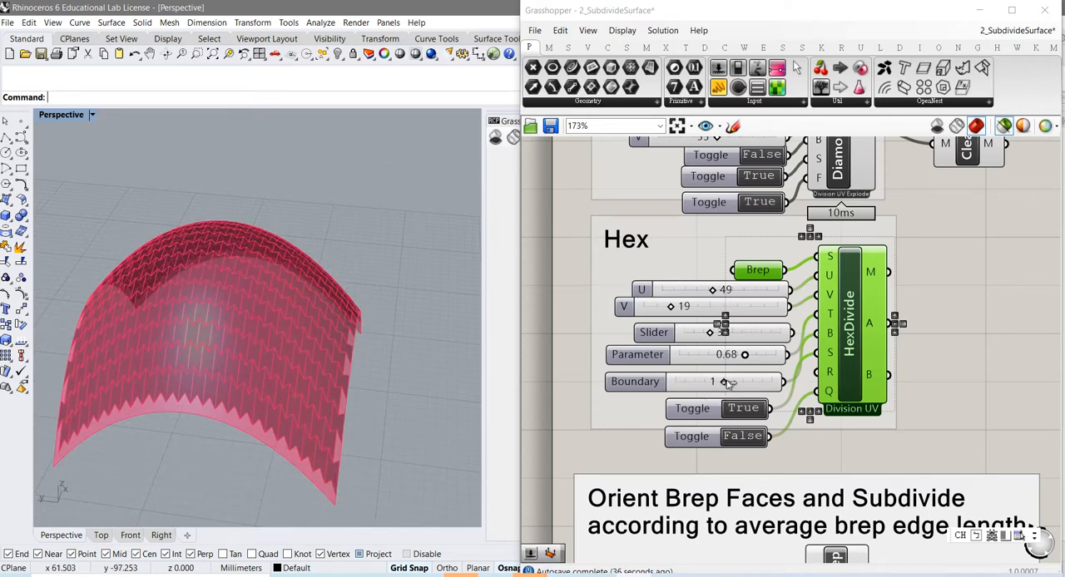
# Step: Set HexDivide's Boundary slider to 2 and inspect the boundary cells against the Brep from different sides
pyautogui.moveTo(743, 383); pyautogui.dragTo(762, 383)
pyautogui.click(363, 405)
pyautogui.moveTo(363, 405); pyautogui.dragTo(310, 411, button='right')
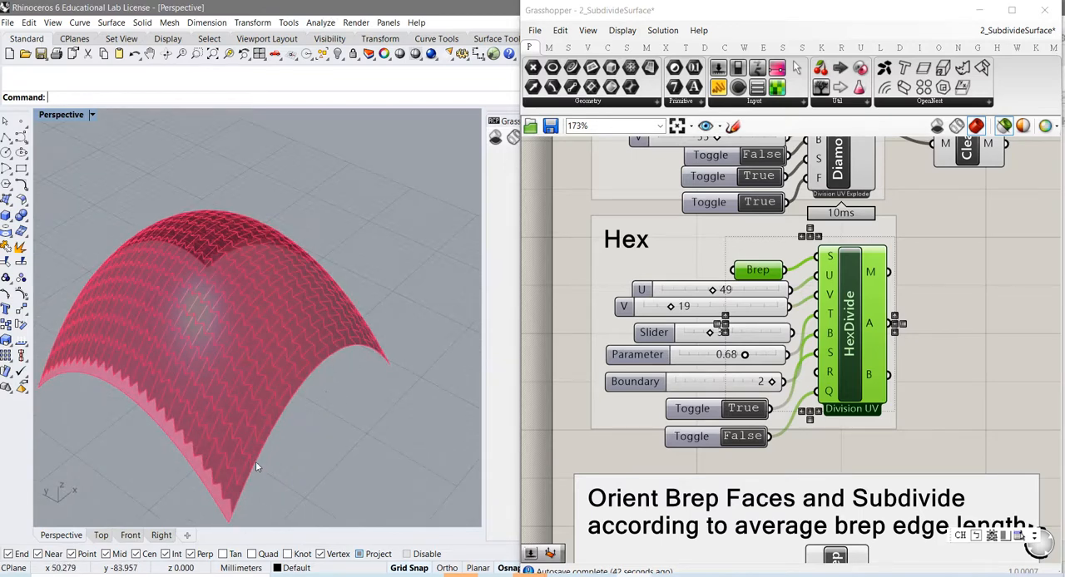
pyautogui.moveTo(224, 464); pyautogui.dragTo(175, 436, button='right')
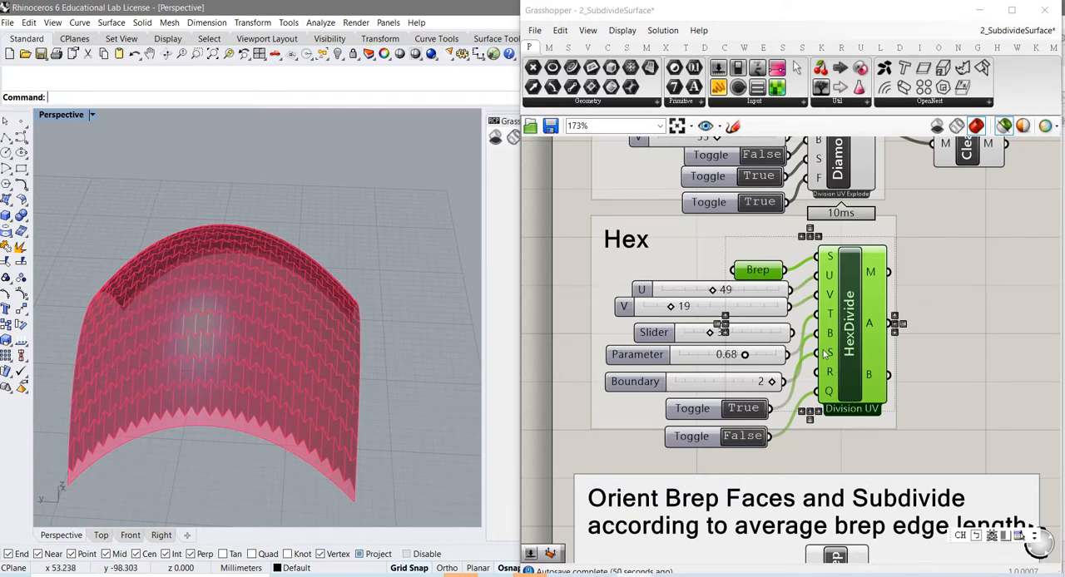
# Step: Switch the toggle directly below the Boundary slider back and forth to compare cell directions, leaving it at False
pyautogui.doubleClick(743, 409)
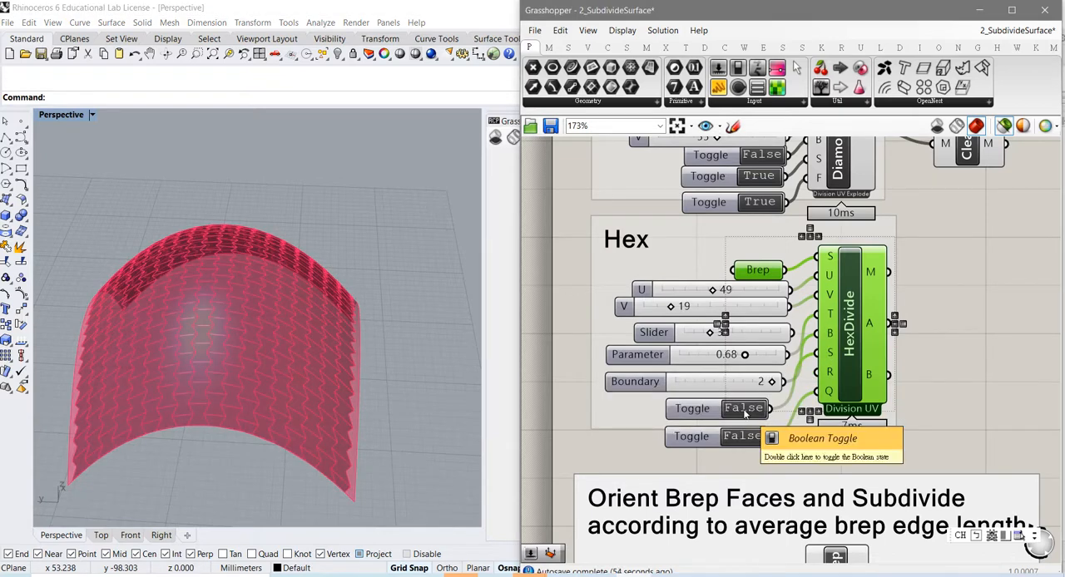
pyautogui.doubleClick(745, 414)
pyautogui.doubleClick(745, 415)
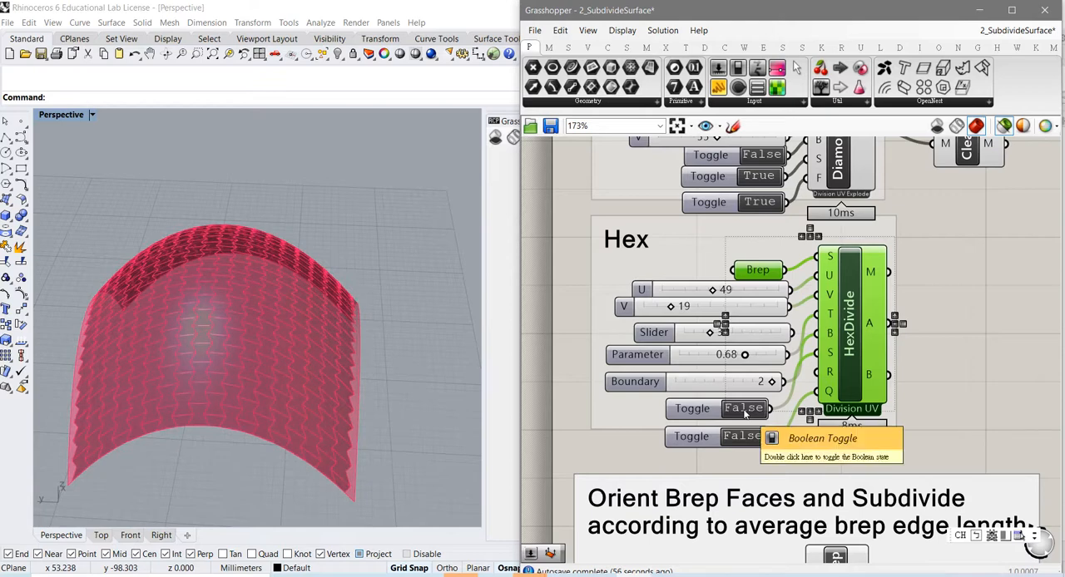
pyautogui.doubleClick(745, 411)
pyautogui.doubleClick(744, 410)
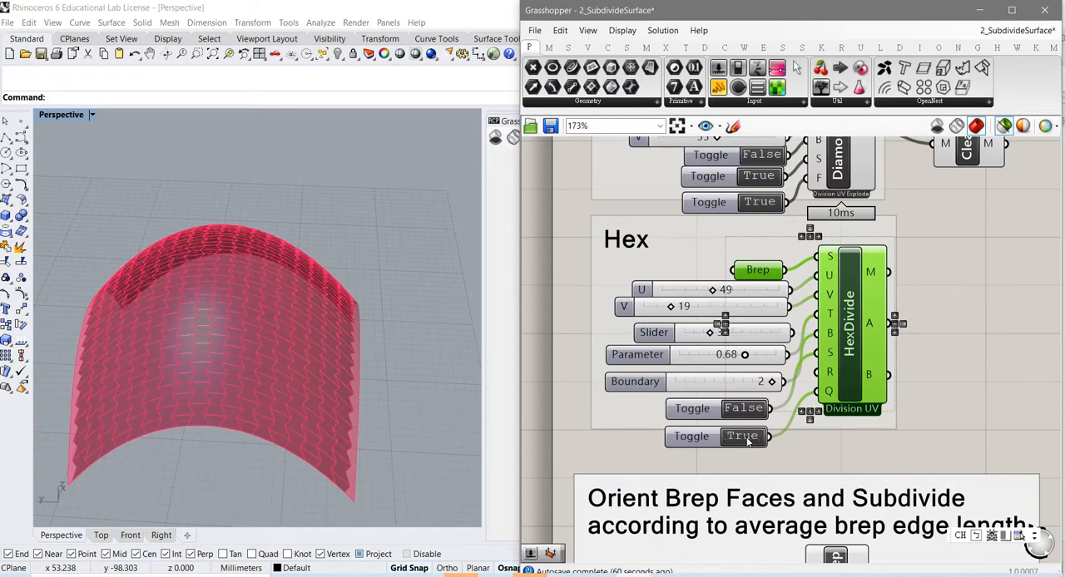
# Step: Set HexDivide's Q toggle to True, inspect the cells from close up, and return the toggle to False
pyautogui.doubleClick(748, 442)
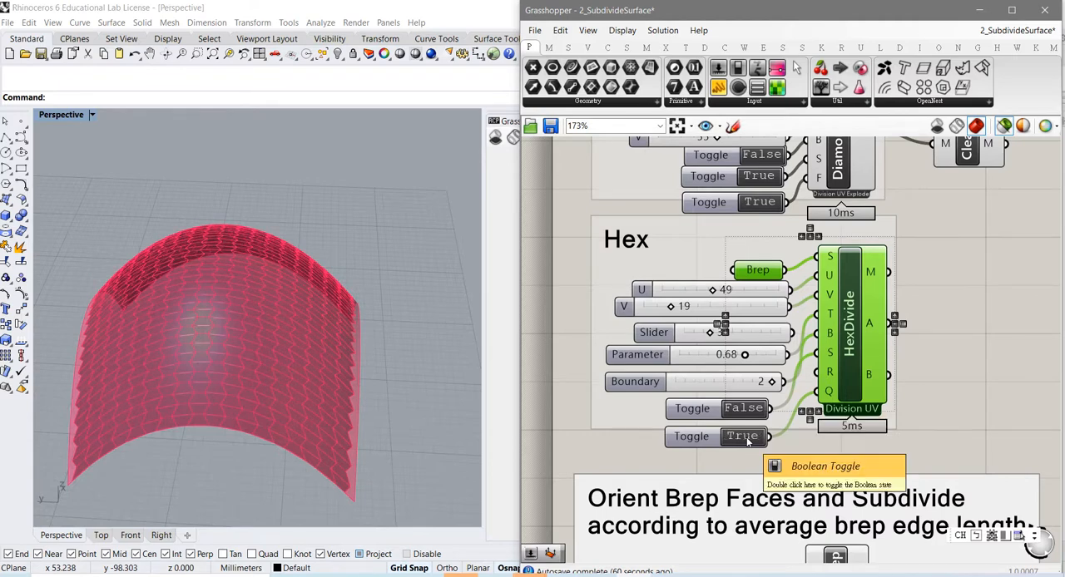
pyautogui.click(279, 370)
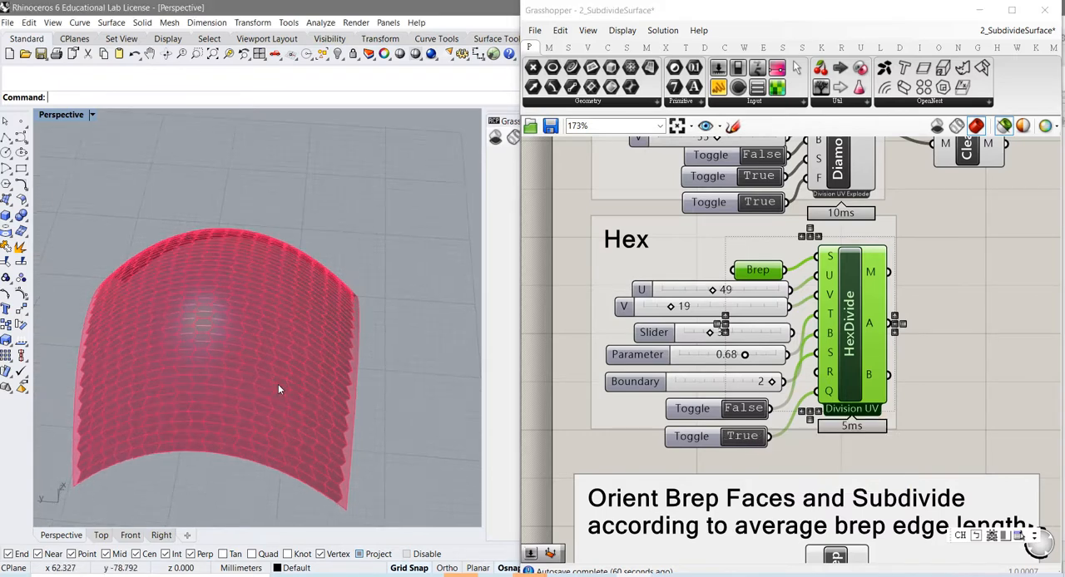
pyautogui.scroll(5, 271, 384)
pyautogui.scroll(2, 271, 383)
pyautogui.moveTo(258, 366)
pyautogui.mouseDown(button='right')
pyautogui.moveTo(257, 378)
pyautogui.moveTo(264, 368)
pyautogui.mouseUp(button='right')
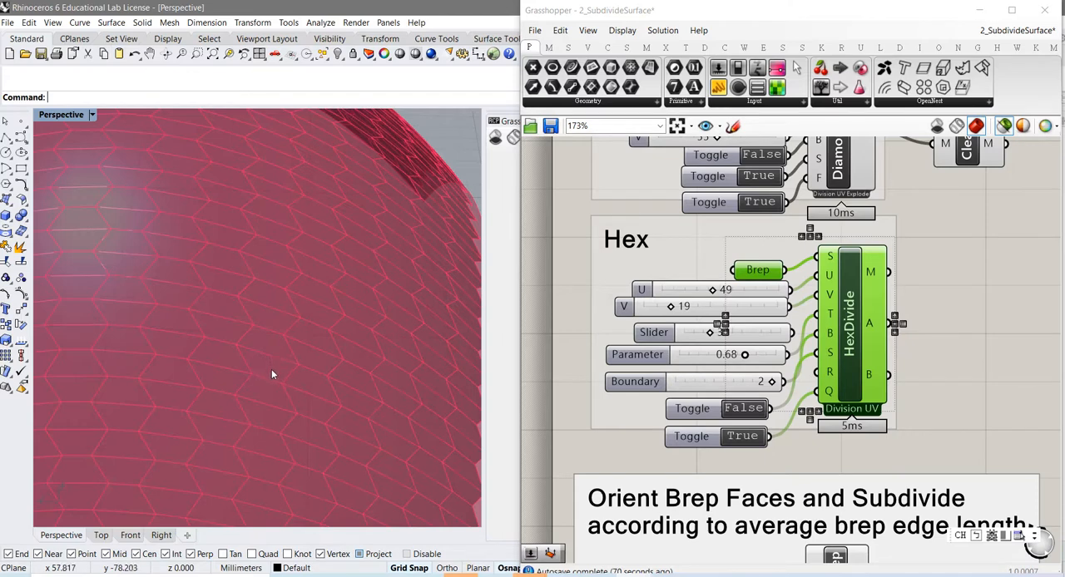
pyautogui.doubleClick(740, 437)
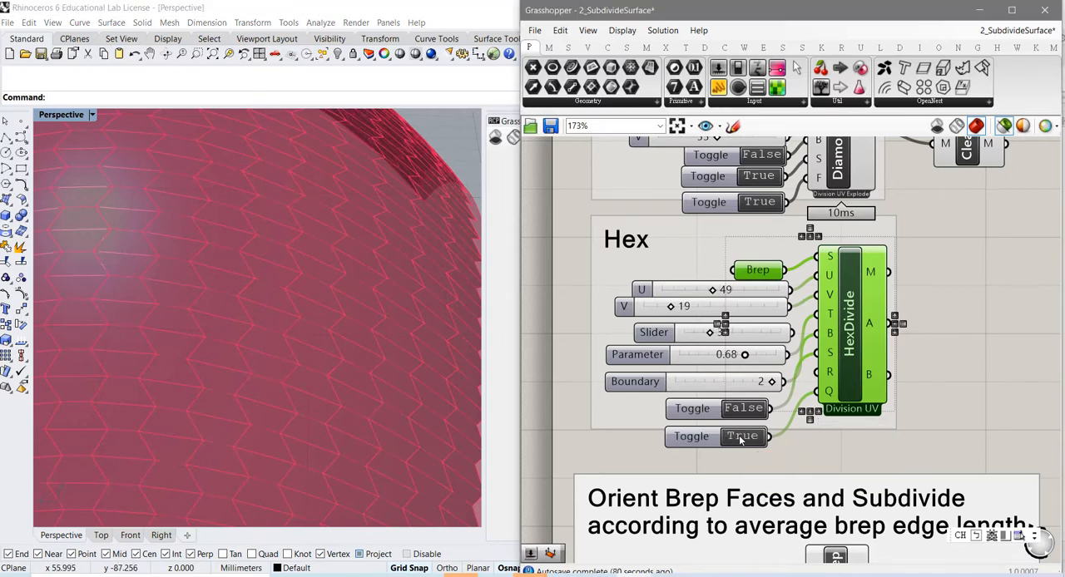
# Step: Preview the input Brep of the "Orient Brep Faces and Subdivide" group and examine its faces
pyautogui.moveTo(815, 461)
pyautogui.mouseDown(button='right')
pyautogui.moveTo(798, 368)
pyautogui.moveTo(805, 295)
pyautogui.mouseUp(button='right')
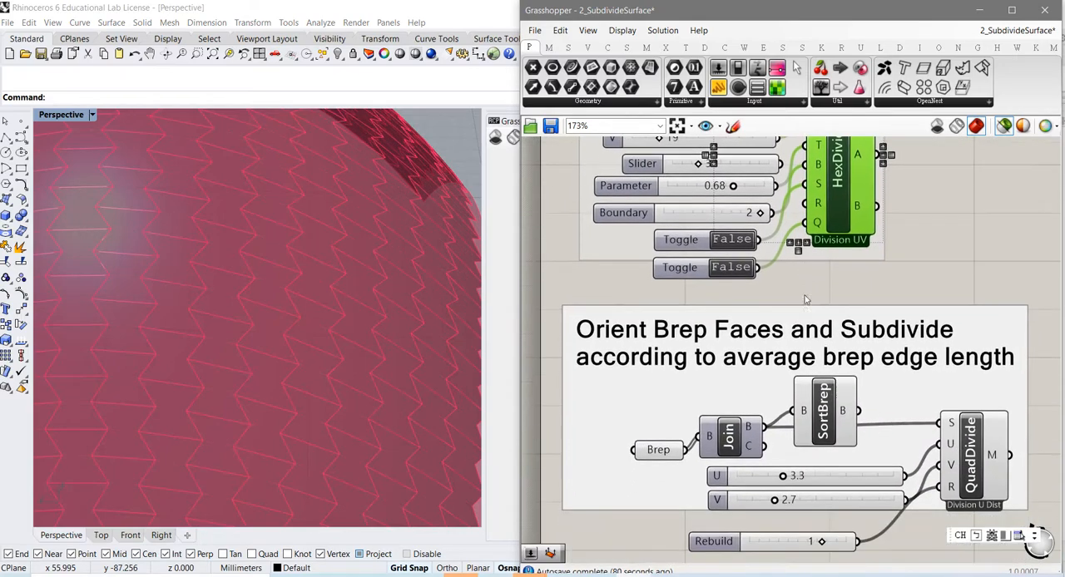
pyautogui.moveTo(786, 445); pyautogui.dragTo(759, 352, button='right')
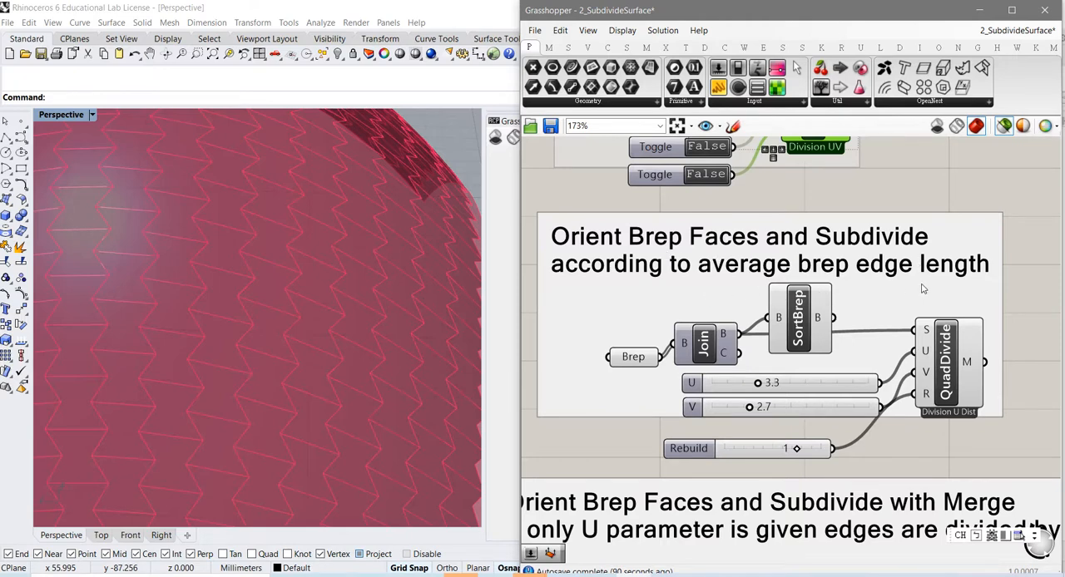
pyautogui.click(634, 358)
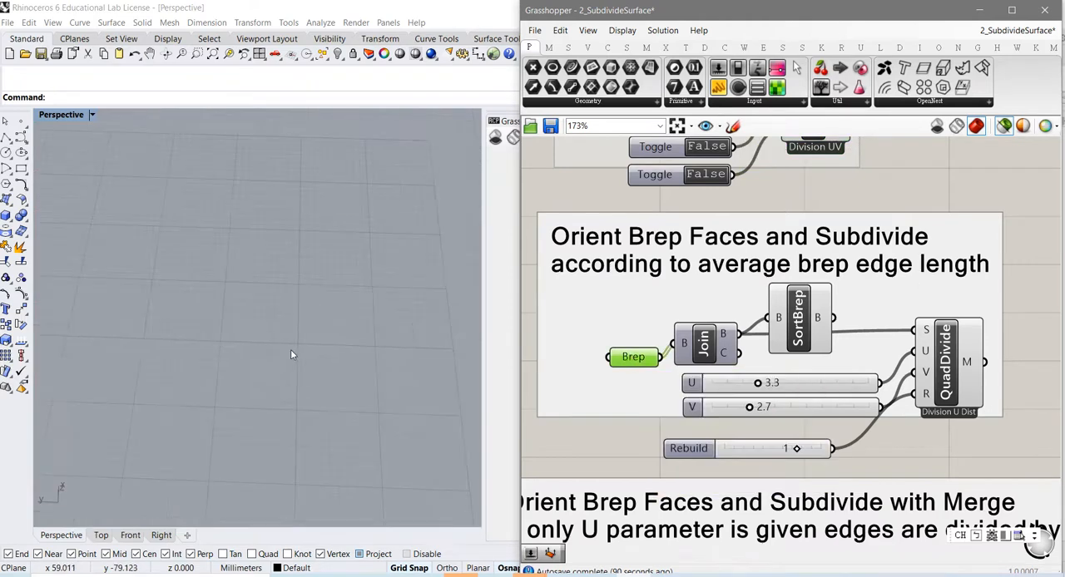
pyautogui.scroll(-5, 290, 351)
pyautogui.scroll(12, 174, 218)
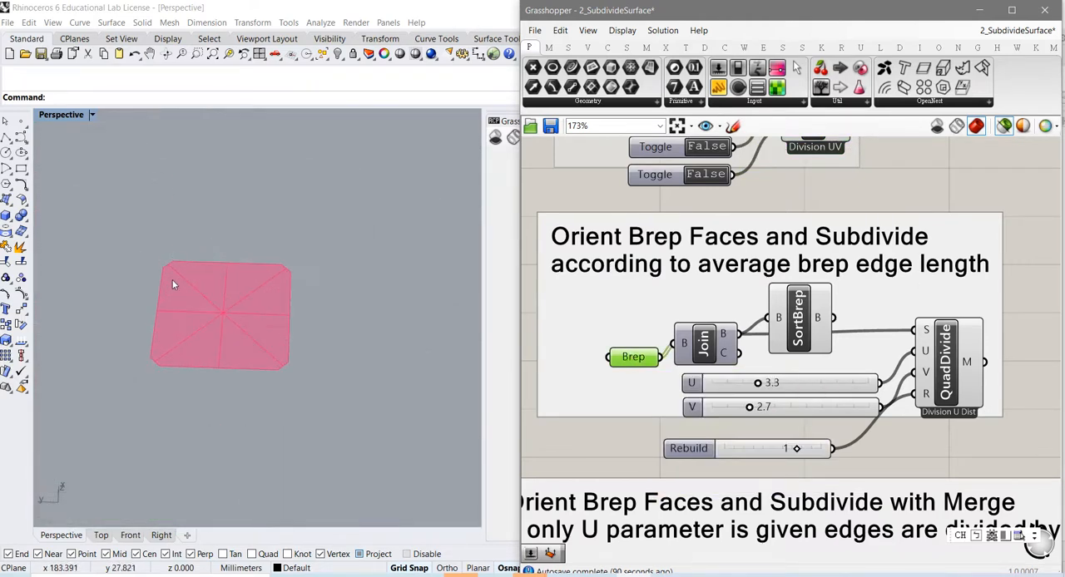
pyautogui.moveTo(172, 281); pyautogui.dragTo(192, 311, button='right')
pyautogui.keyDown('shift'); pyautogui.moveTo(191, 272); pyautogui.dragTo(310, 416, button='right'); pyautogui.keyUp('shift')
pyautogui.scroll(4, 288, 386)
pyautogui.keyDown('shift'); pyautogui.moveTo(251, 374); pyautogui.dragTo(263, 422, button='right'); pyautogui.keyUp('shift')
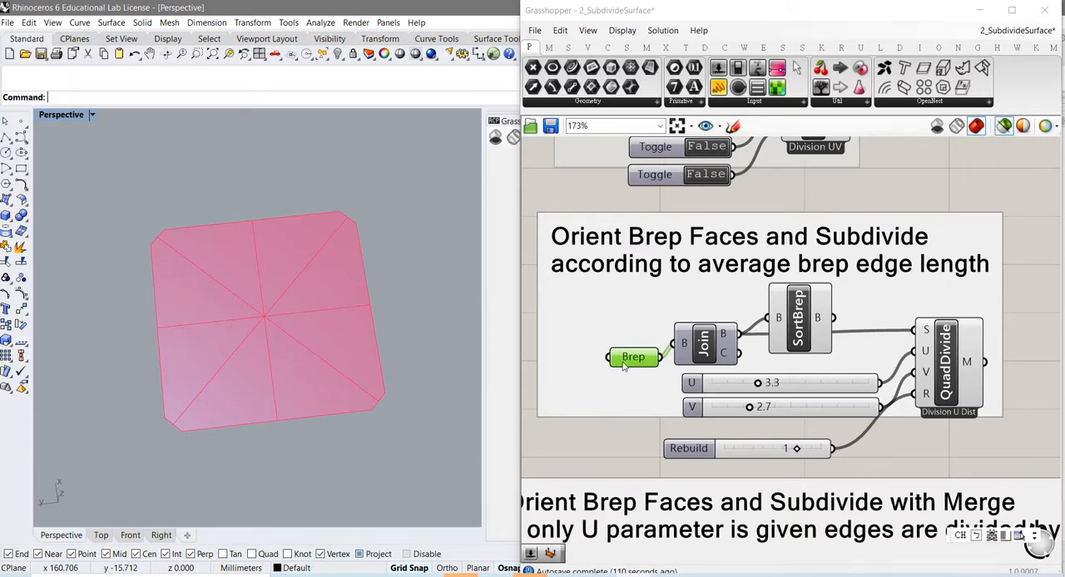
pyautogui.moveTo(624, 366)
# Step: Preview the Join and SortBrep results in turn and shift SortBrep slightly upward, clear of the wire to QuadDivide
pyautogui.click(705, 345)
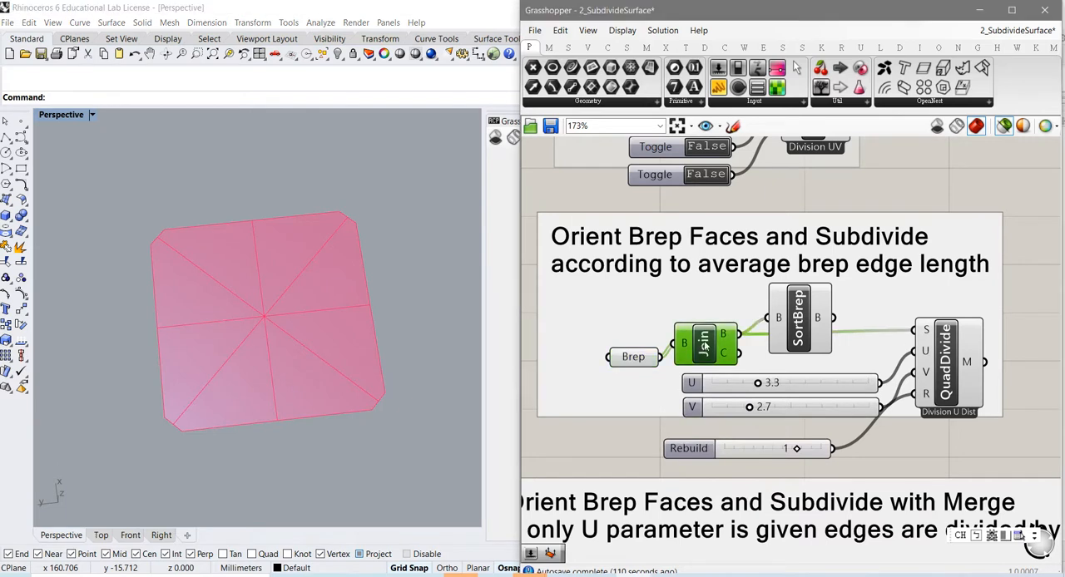
pyautogui.moveTo(733, 336)
pyautogui.moveTo(797, 343); pyautogui.dragTo(800, 324)
pyautogui.click(709, 348)
pyautogui.click(818, 326)
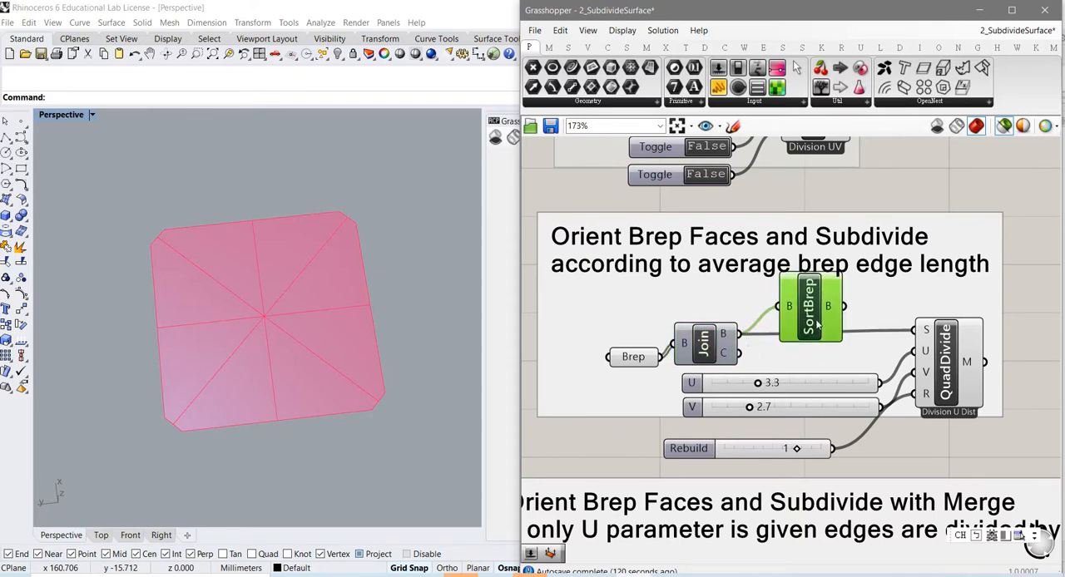
pyautogui.click(713, 349)
pyautogui.moveTo(808, 327); pyautogui.dragTo(805, 323)
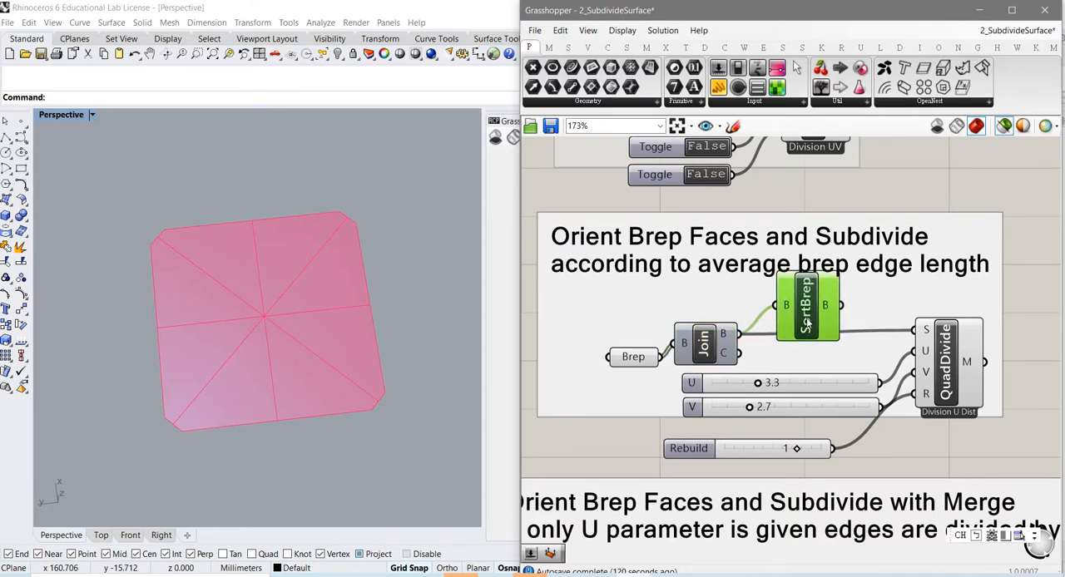
# Step: Compare QuadDivide's mesh with the input Brep by previewing them separately and together
pyautogui.click(954, 394)
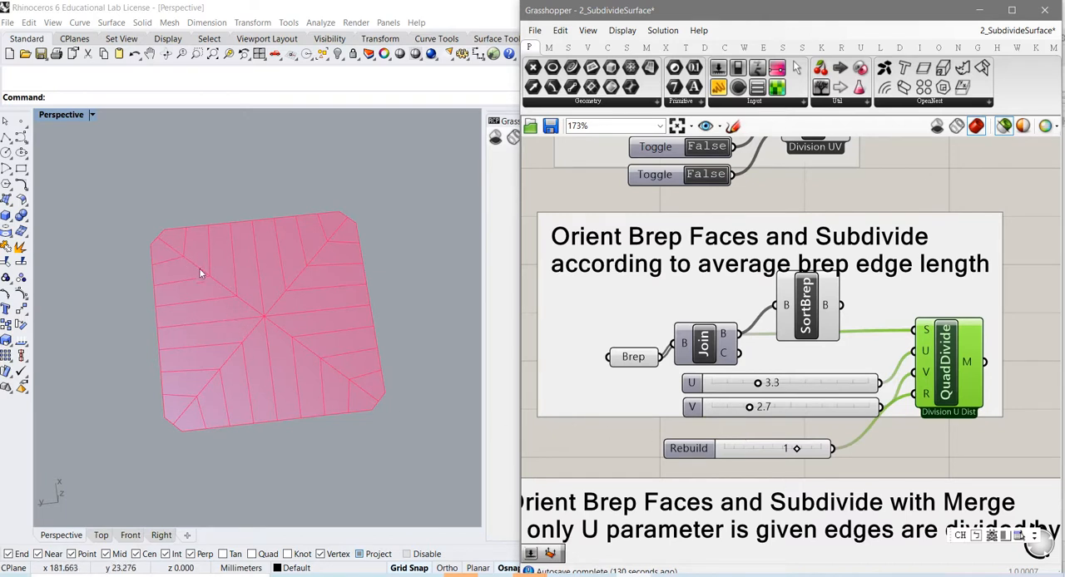
pyautogui.click(634, 357)
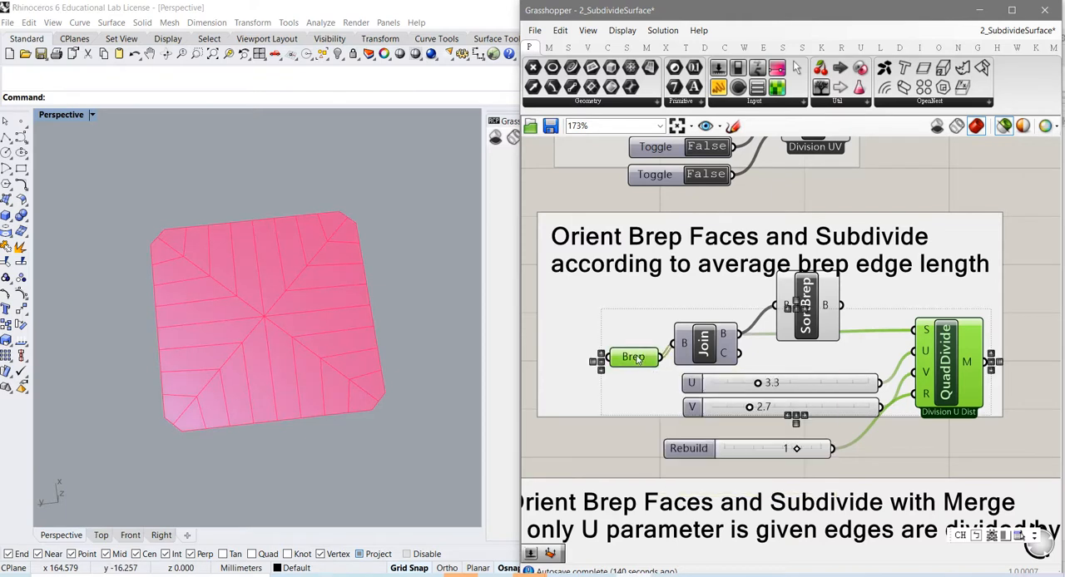
pyautogui.click(399, 434)
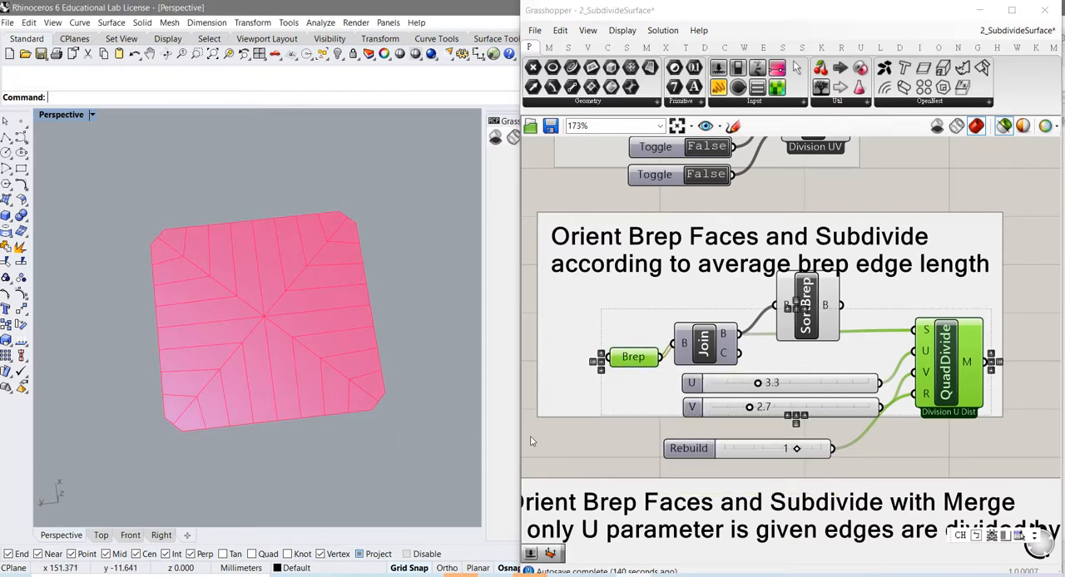
pyautogui.click(584, 448)
pyautogui.click(631, 358)
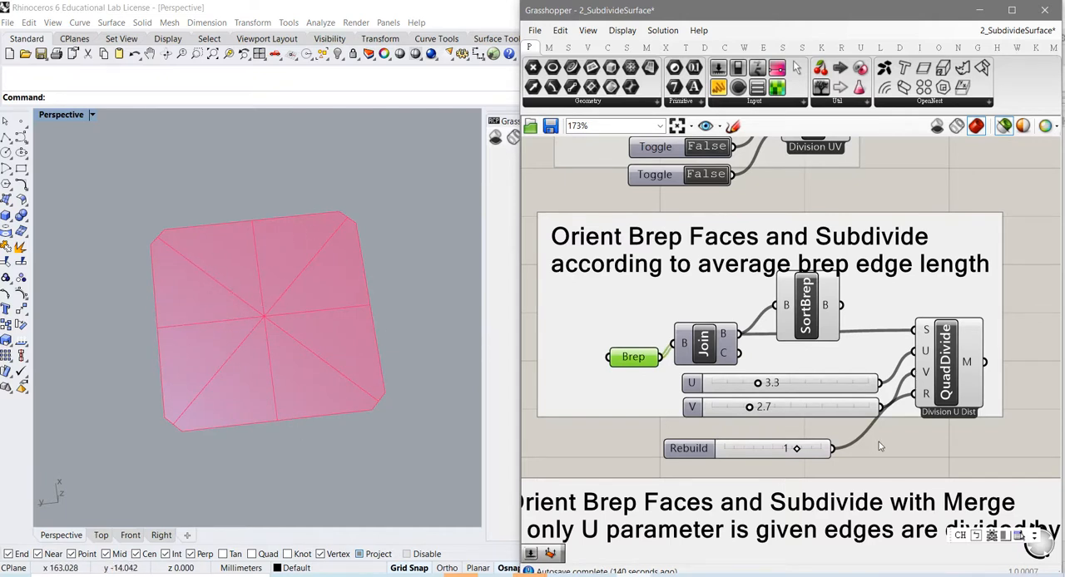
pyautogui.click(946, 391)
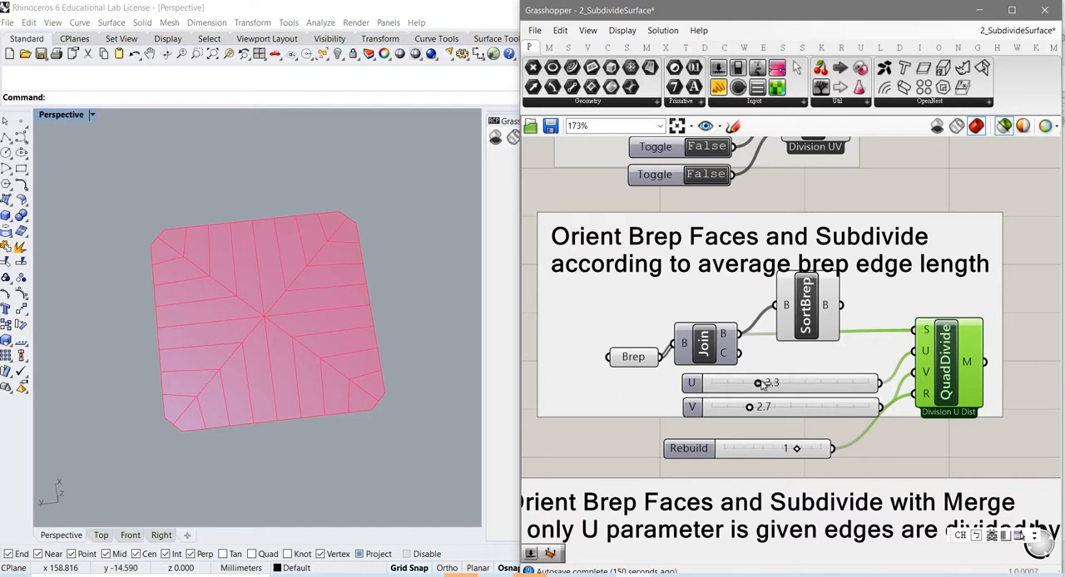
# Step: Set QuadDivide's U slider to 2.6 and its V slider to 5.5 while previewing the mesh
pyautogui.moveTo(758, 383); pyautogui.dragTo(783, 421)
pyautogui.moveTo(697, 413)
pyautogui.mouseDown()
pyautogui.moveTo(685, 414)
pyautogui.moveTo(704, 414)
pyautogui.mouseUp()
pyautogui.click(951, 382)
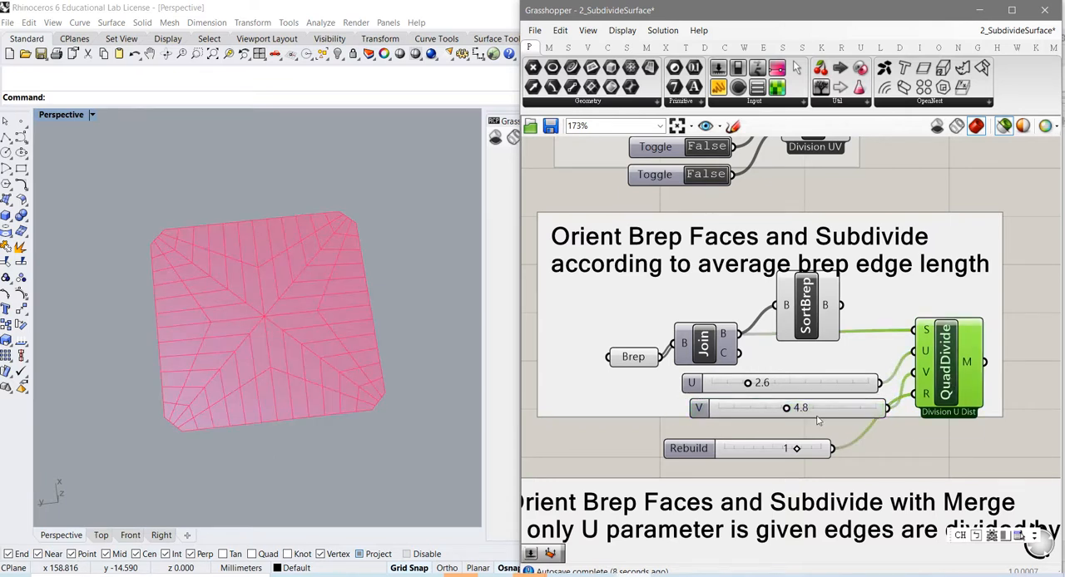
pyautogui.moveTo(787, 413); pyautogui.dragTo(745, 411)
pyautogui.click(801, 412)
# Step: Move the Rebuild slider just below V, set it to 0, and inspect QuadDivide's mesh
pyautogui.moveTo(692, 451); pyautogui.dragTo(719, 441)
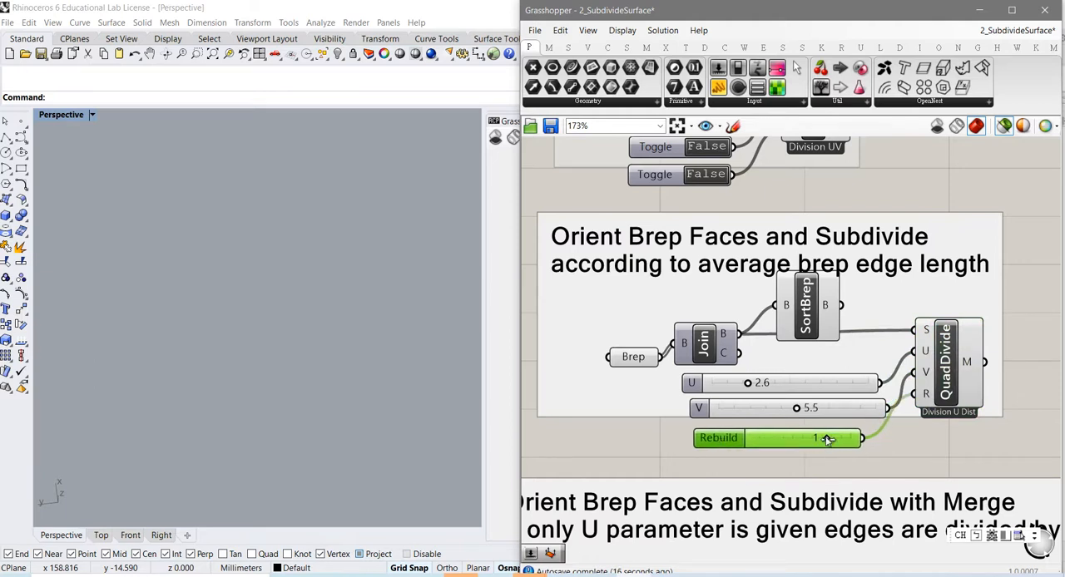
pyautogui.moveTo(825, 436)
pyautogui.mouseDown()
pyautogui.moveTo(783, 439)
pyautogui.moveTo(815, 443)
pyautogui.moveTo(784, 450)
pyautogui.moveTo(833, 453)
pyautogui.moveTo(772, 450)
pyautogui.moveTo(816, 454)
pyautogui.mouseUp()
pyautogui.click(946, 391)
pyautogui.keyDown('shift'); pyautogui.moveTo(380, 361); pyautogui.dragTo(358, 429, button='right'); pyautogui.keyUp('shift')
pyautogui.scroll(-3, 367, 457)
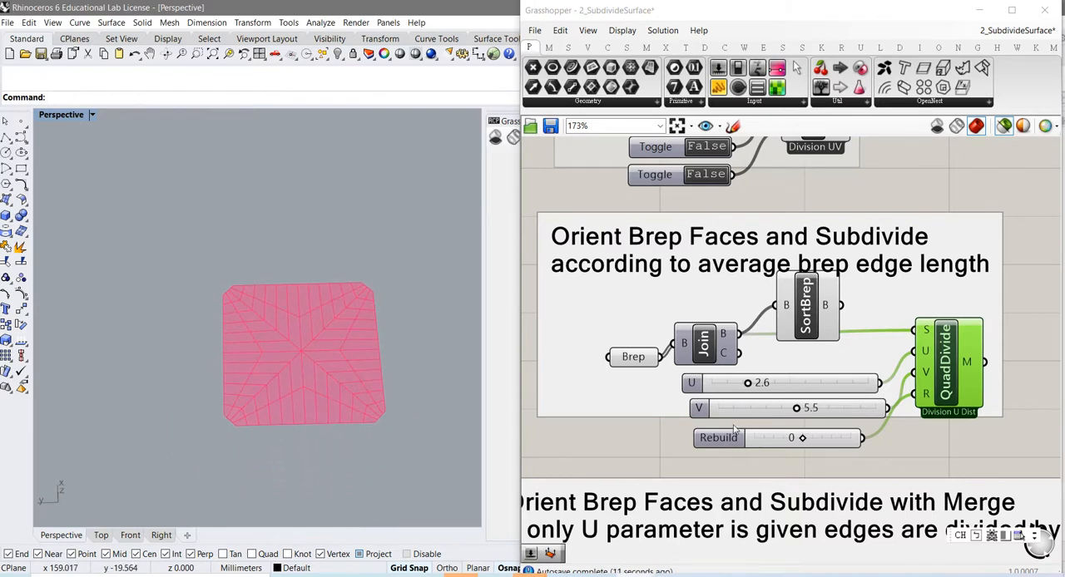
# Step: Connect SortBrep's B output to QuadDivide's S input and preview the resulting mesh
pyautogui.moveTo(804, 327)
pyautogui.mouseDown()
pyautogui.moveTo(759, 307)
pyautogui.moveTo(809, 323)
pyautogui.mouseUp()
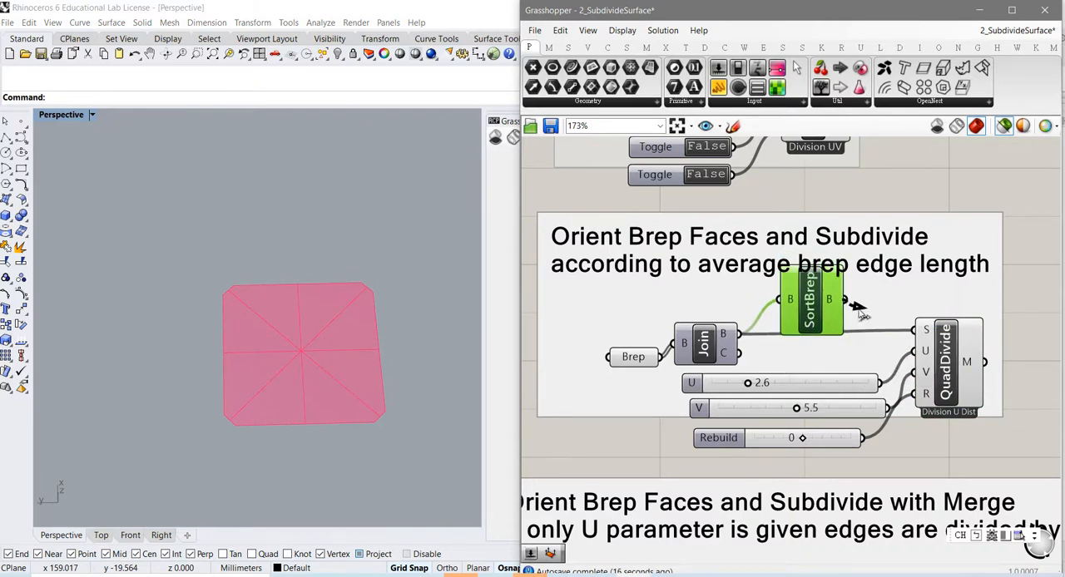
pyautogui.moveTo(853, 304); pyautogui.dragTo(916, 331)
pyautogui.click(944, 363)
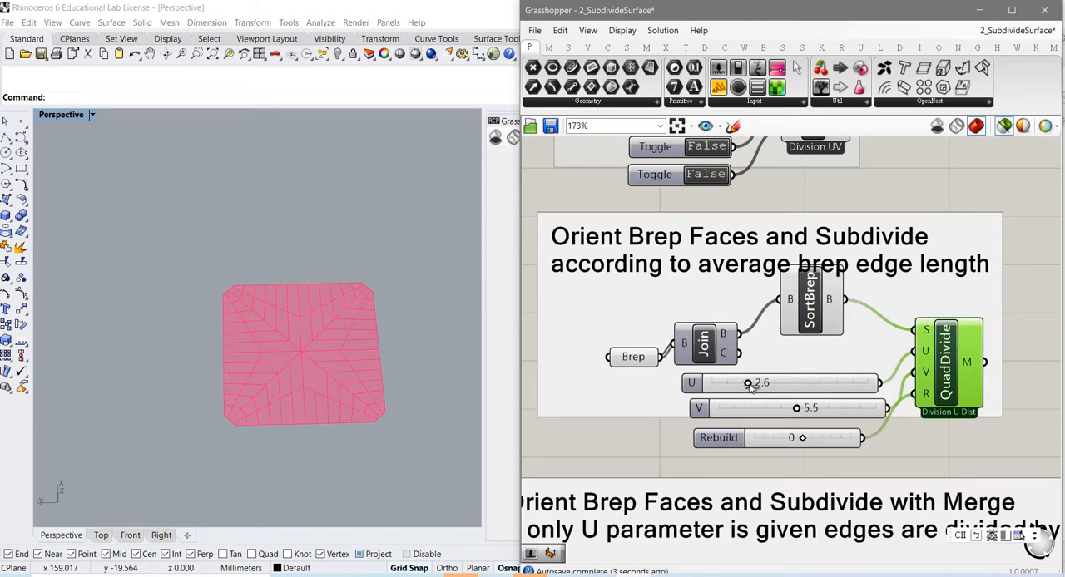
# Step: Set QuadDivide's U slider to 3.7, connect Join's B output to its S input, and preview the input Brep
pyautogui.moveTo(748, 385)
pyautogui.mouseDown()
pyautogui.moveTo(787, 386)
pyautogui.moveTo(767, 392)
pyautogui.mouseUp()
pyautogui.moveTo(737, 334); pyautogui.dragTo(915, 335)
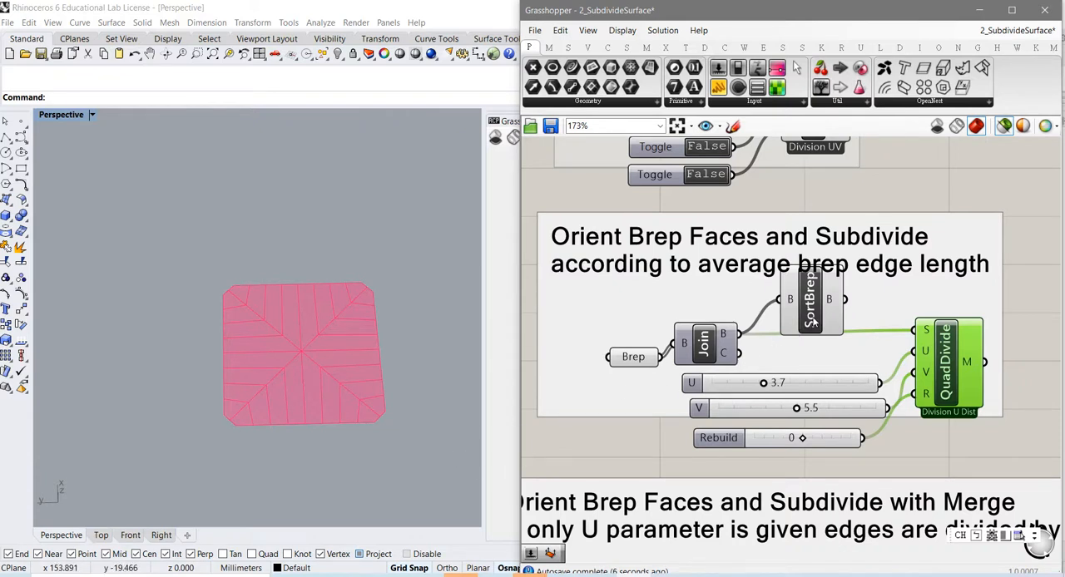
pyautogui.click(633, 357)
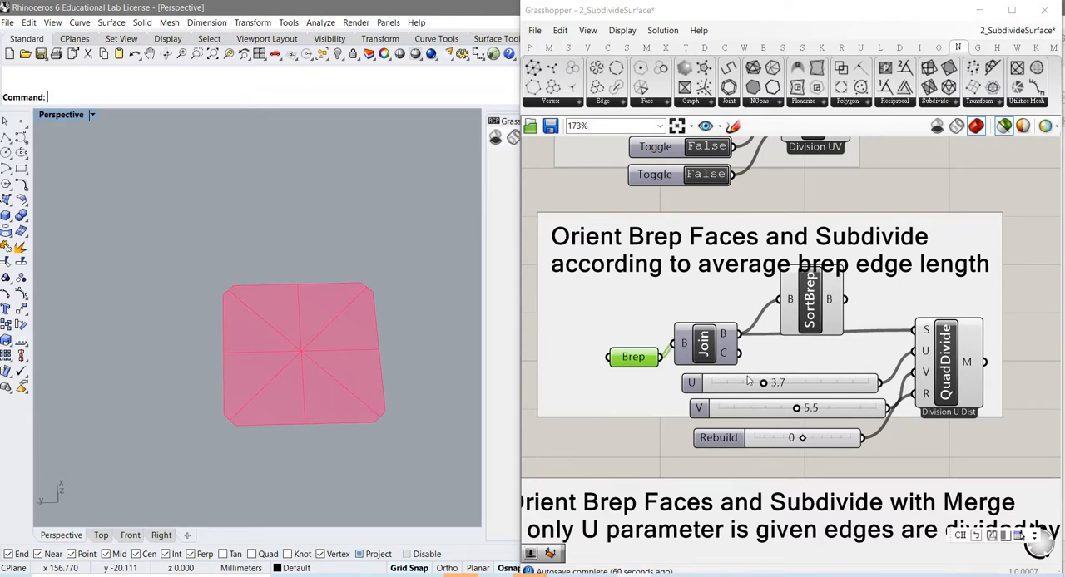
# Step: Preview the Brep feeding Join in the "Orient Brep Faces and Subdivide with Merge" group and examine its face layout
pyautogui.scroll(-2, 658, 466)
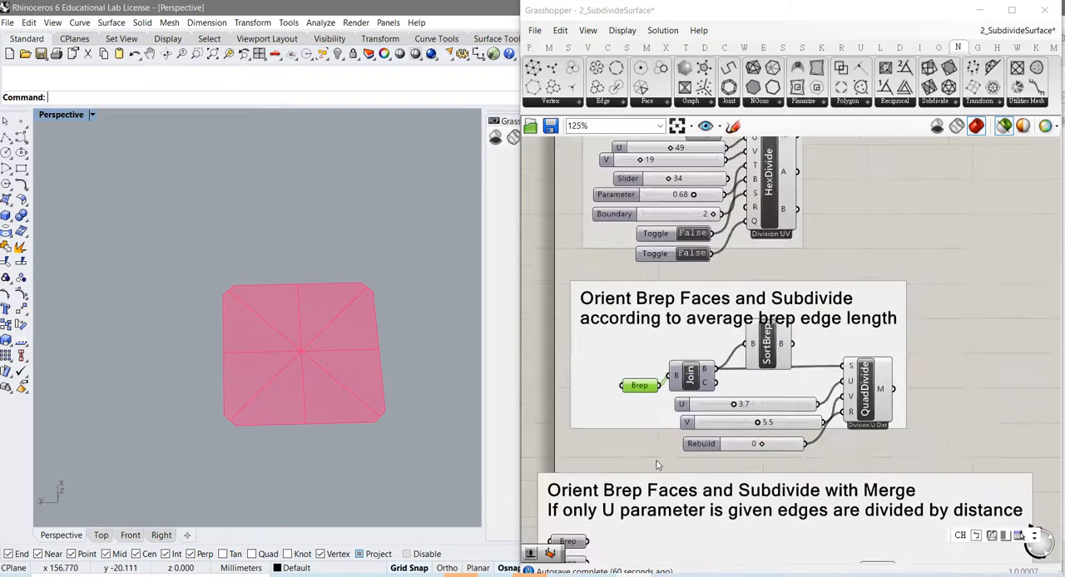
pyautogui.moveTo(700, 483); pyautogui.dragTo(750, 291, button='right')
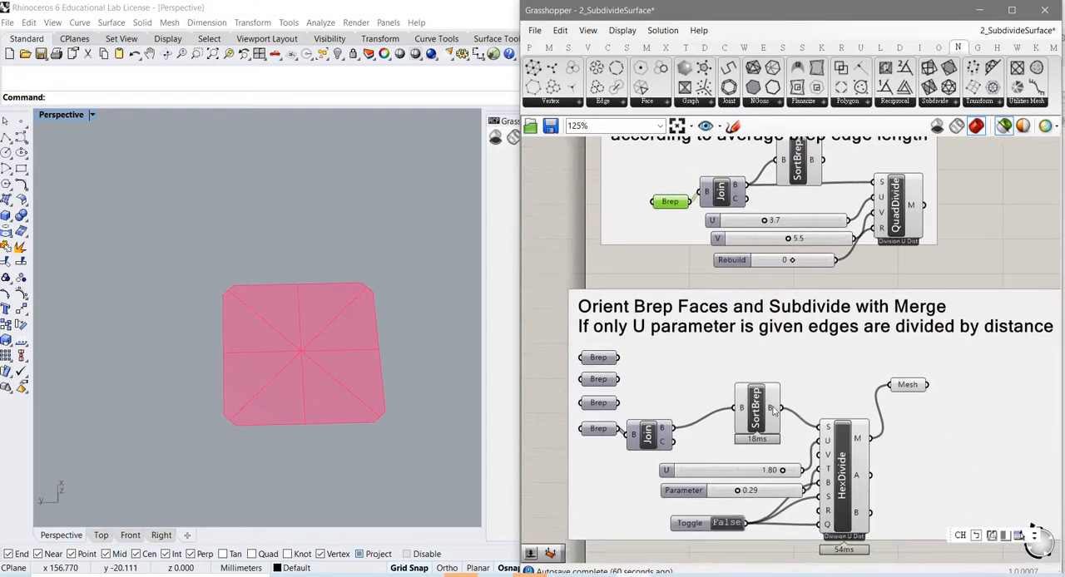
pyautogui.moveTo(811, 377); pyautogui.dragTo(818, 302, button='right')
pyautogui.click(605, 354)
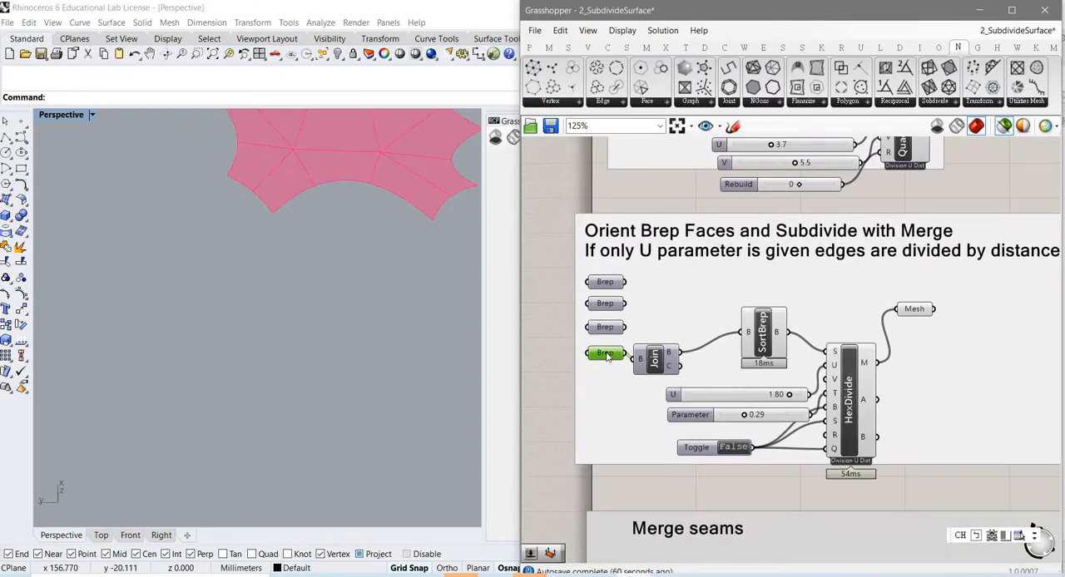
pyautogui.click(357, 302)
pyautogui.keyDown('shift'); pyautogui.moveTo(357, 303); pyautogui.dragTo(285, 440, button='right'); pyautogui.keyUp('shift')
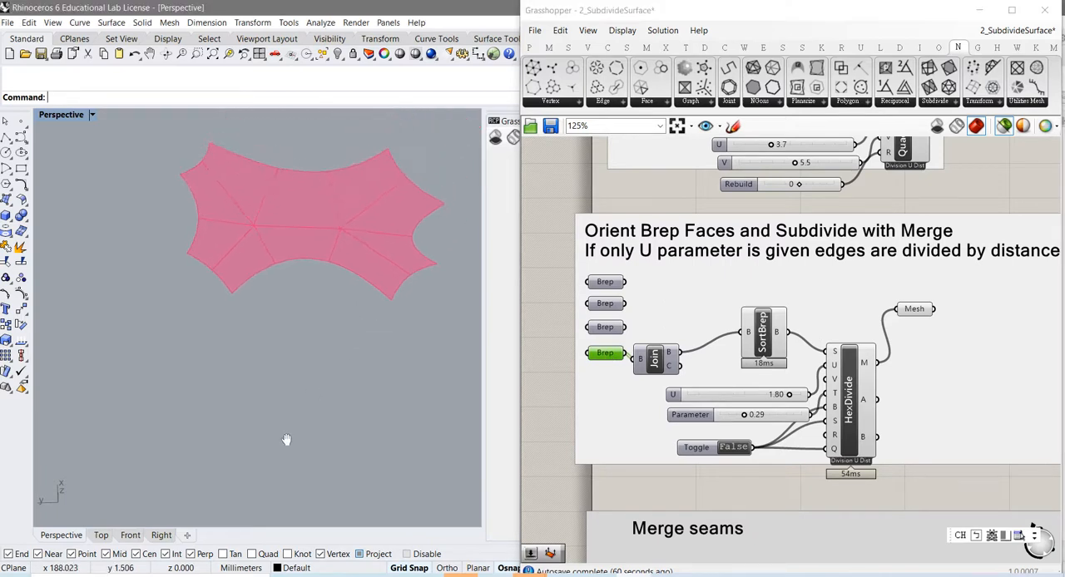
pyautogui.keyDown('shift'); pyautogui.moveTo(312, 338); pyautogui.dragTo(266, 426, button='right'); pyautogui.keyUp('shift')
pyautogui.scroll(2, 231, 278)
pyautogui.scroll(1, 231, 278)
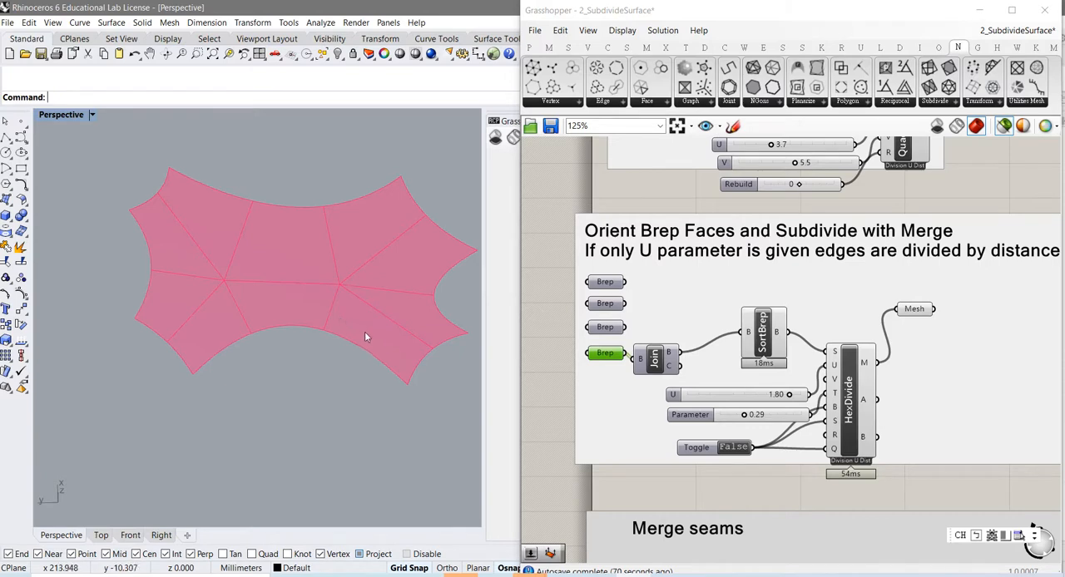
pyautogui.moveTo(609, 360)
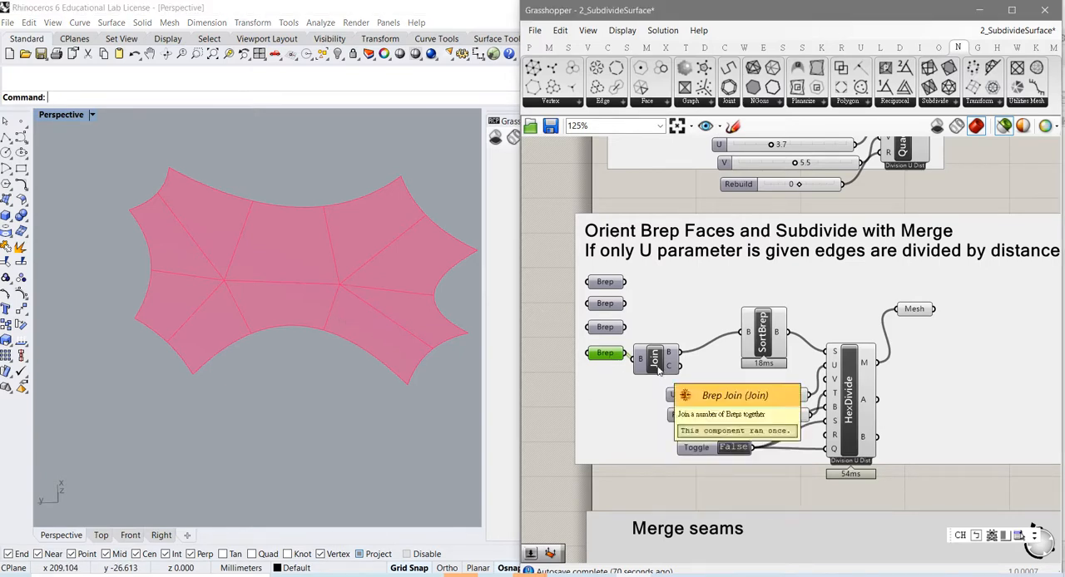
# Step: Nudge the Join and SortBrep components in the merge group and preview HexDivide's mesh
pyautogui.moveTo(659, 366); pyautogui.dragTo(669, 370)
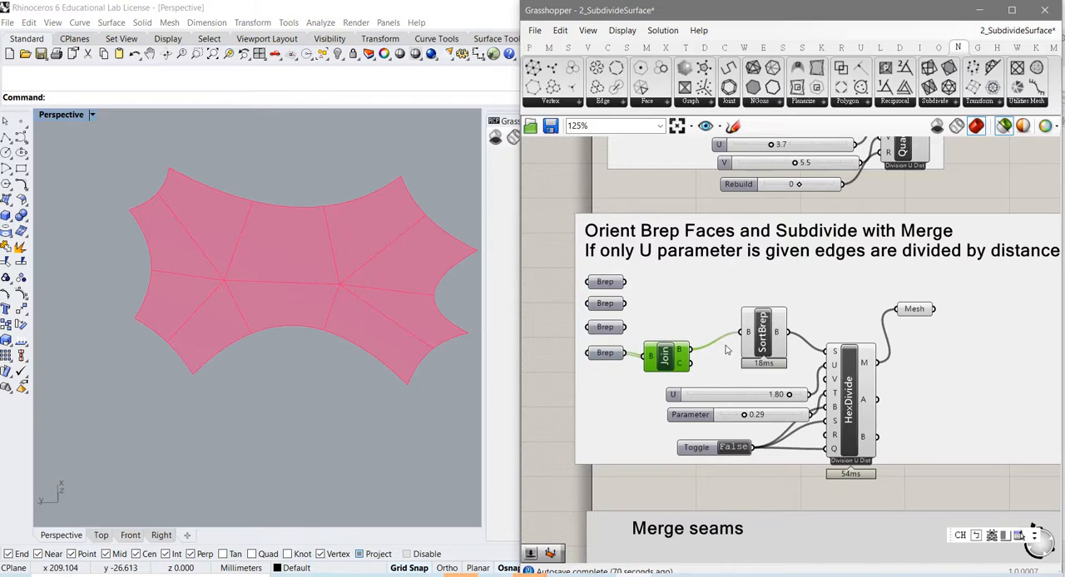
pyautogui.moveTo(759, 347); pyautogui.dragTo(751, 342)
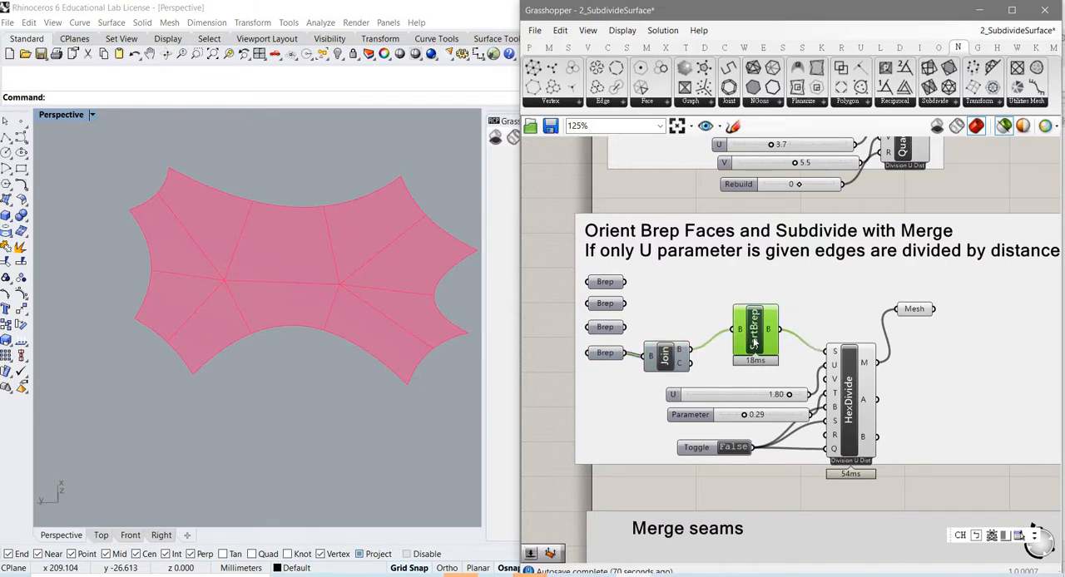
pyautogui.click(849, 412)
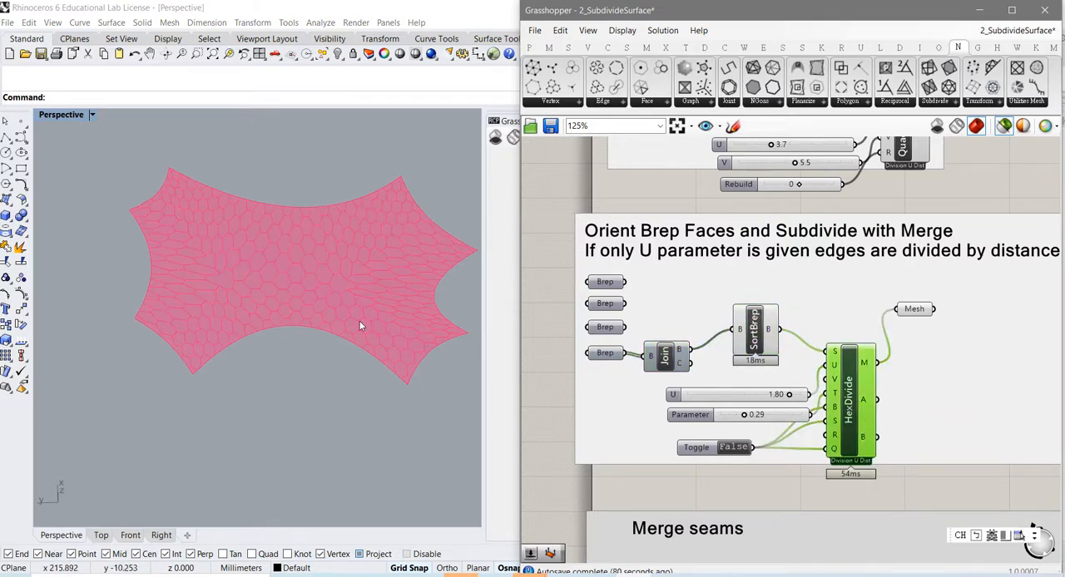
pyautogui.keyDown('shift'); pyautogui.moveTo(340, 297); pyautogui.dragTo(309, 367, button='right'); pyautogui.keyUp('shift')
pyautogui.scroll(2, 320, 351)
pyautogui.scroll(-2, 321, 352)
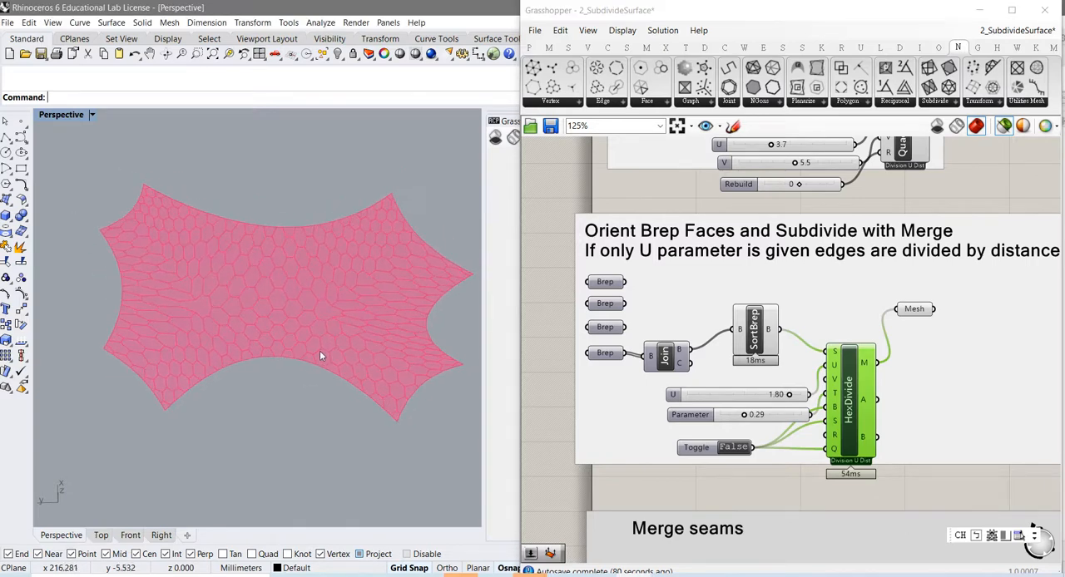
pyautogui.scroll(1, 388, 366)
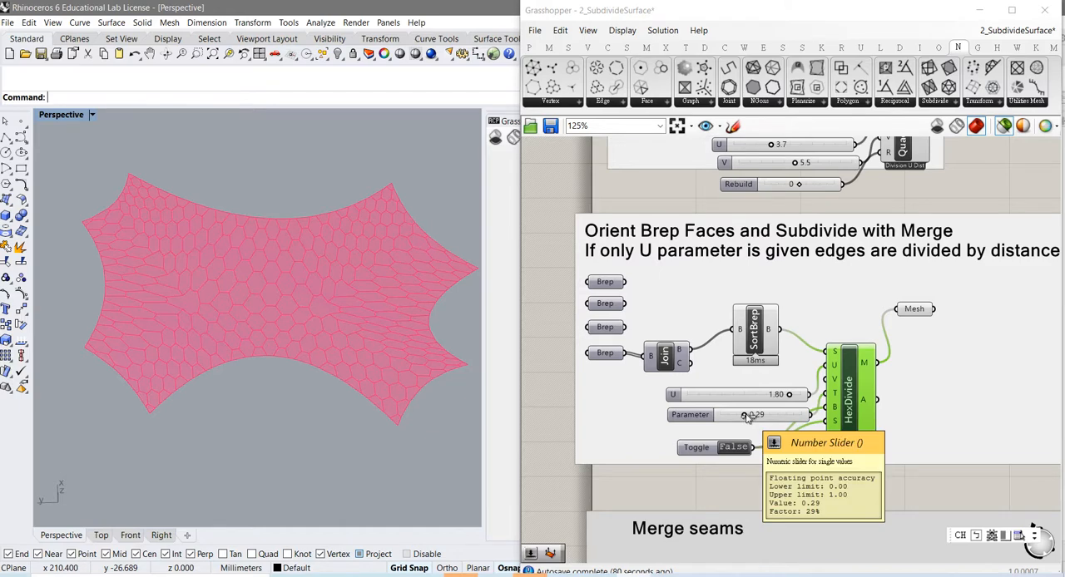
# Step: Test HexDivide's Parameter slider at 0.76, settle on 0.24, and inspect the hexagonal mesh
pyautogui.moveTo(748, 421); pyautogui.dragTo(787, 430)
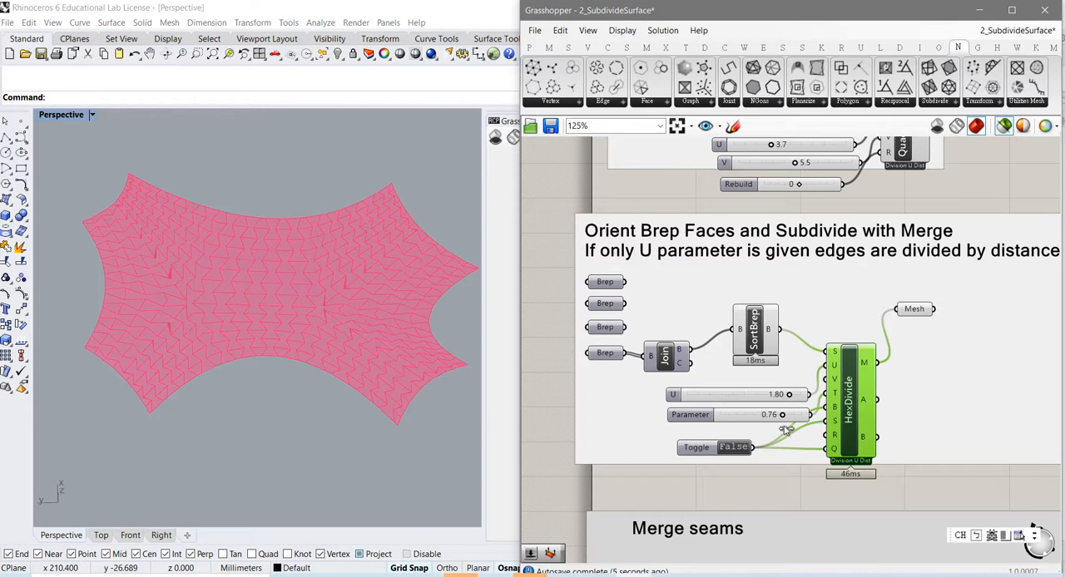
pyautogui.moveTo(786, 430); pyautogui.dragTo(744, 428)
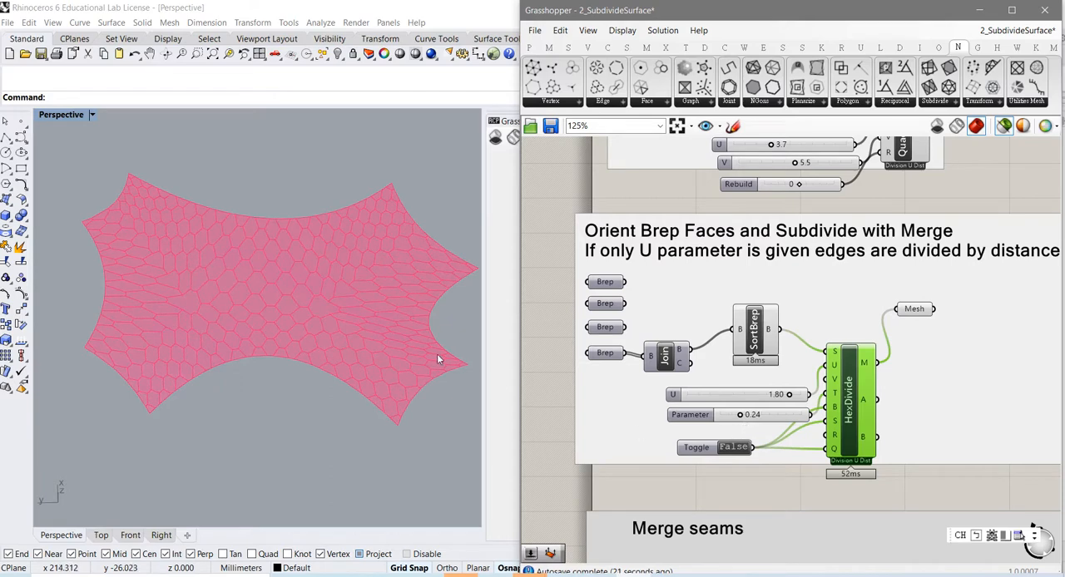
pyautogui.scroll(3, 182, 311)
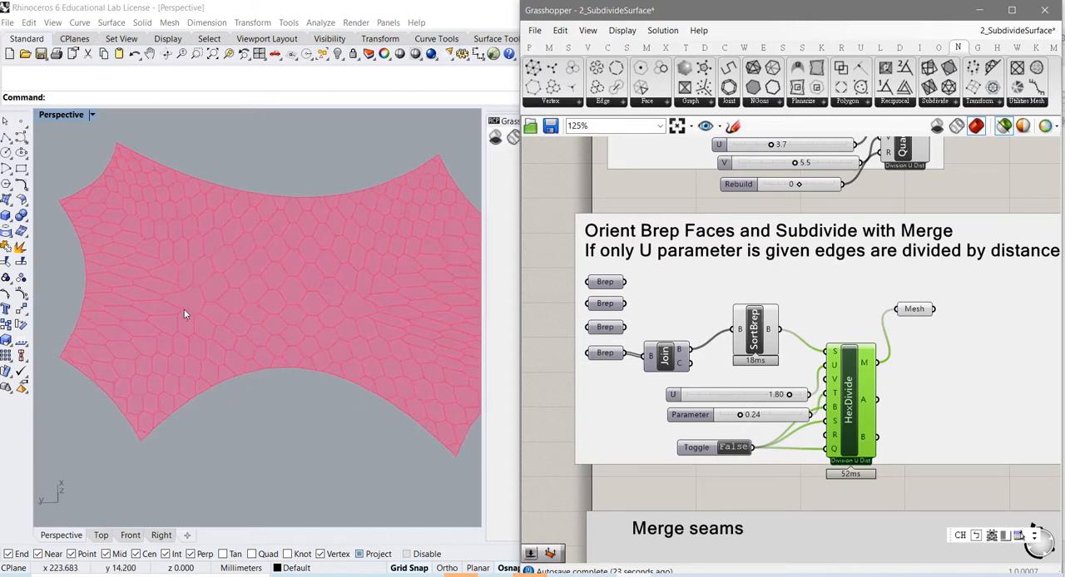
# Step: Compare the input Brep's faces with HexDivide's mesh by previewing the components in turn
pyautogui.click(666, 358)
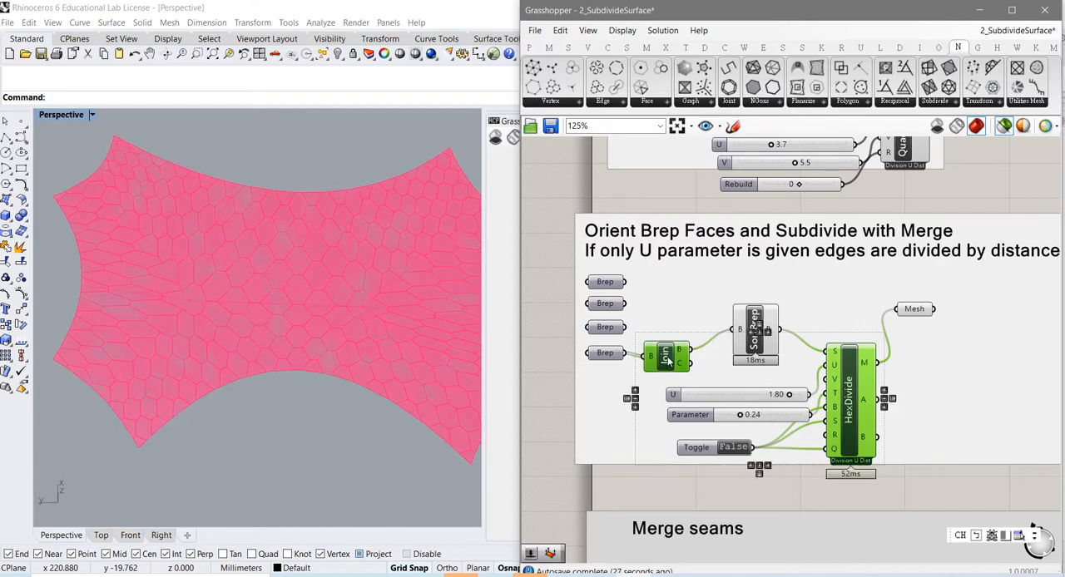
pyautogui.click(606, 354)
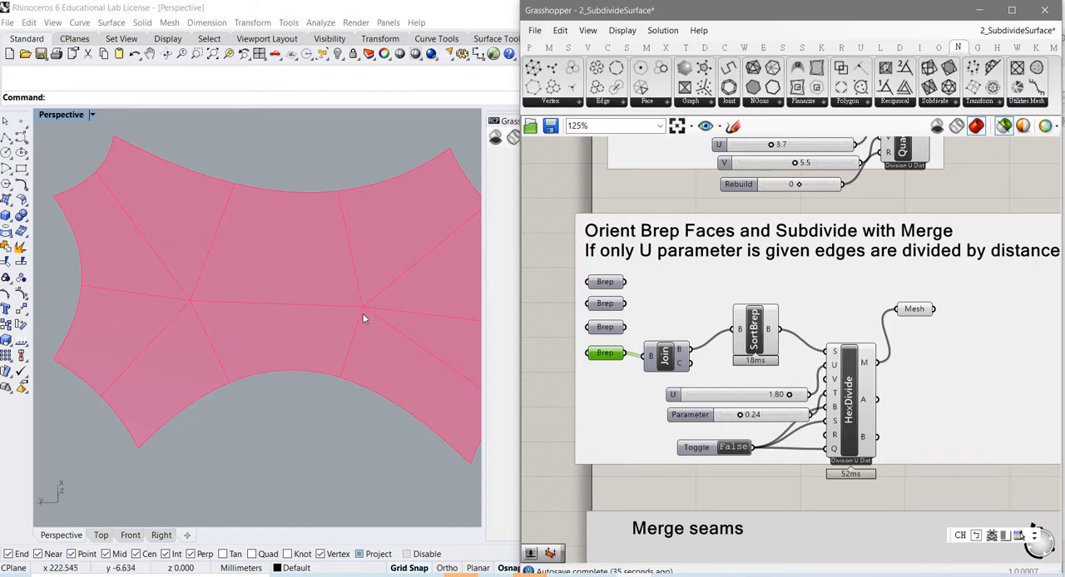
pyautogui.click(848, 420)
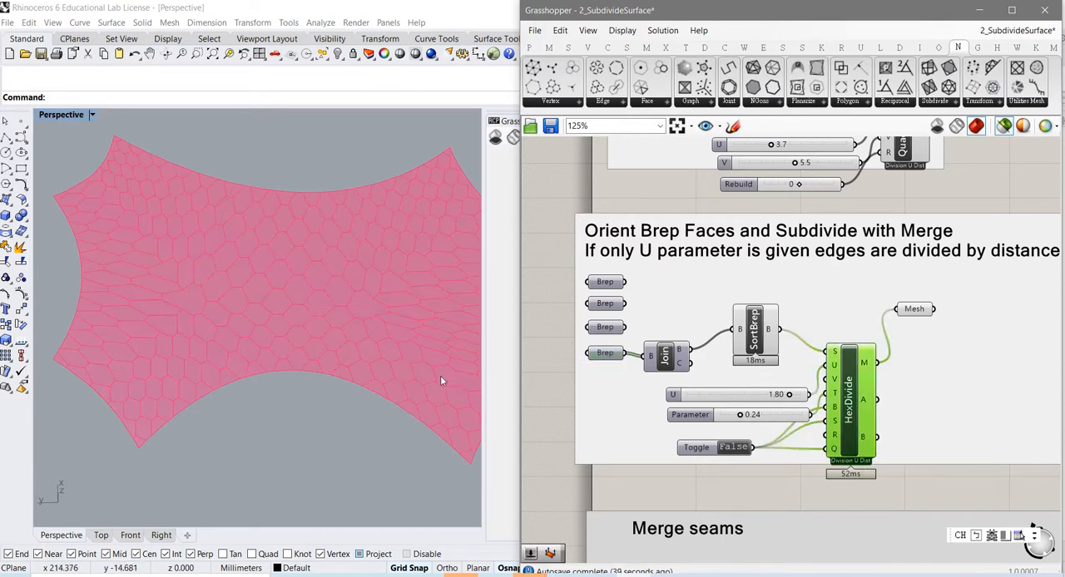
pyautogui.moveTo(361, 354); pyautogui.dragTo(263, 335, button='right')
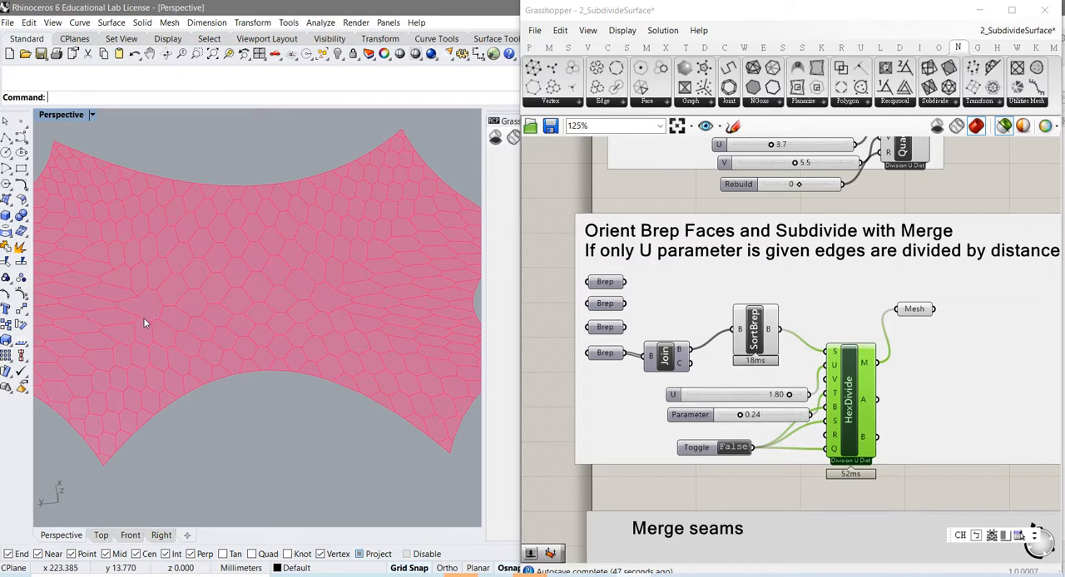
pyautogui.moveTo(143, 317); pyautogui.dragTo(141, 316, button='right')
pyautogui.click(613, 353)
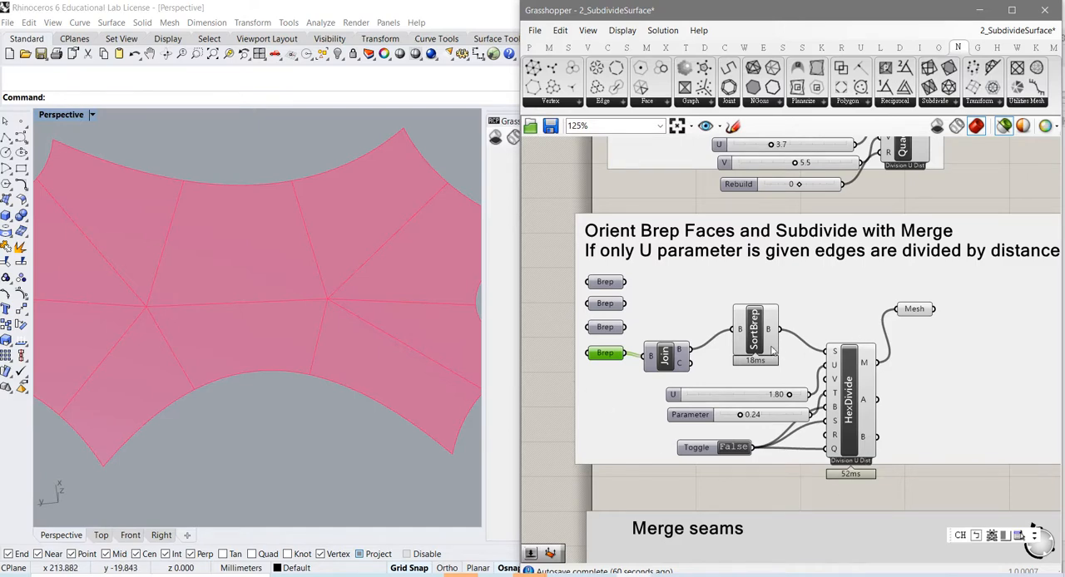
# Step: Move SortBrep up, connect Join's B output directly to HexDivide's S input, and inspect the resulting mesh
pyautogui.moveTo(764, 352); pyautogui.dragTo(764, 330)
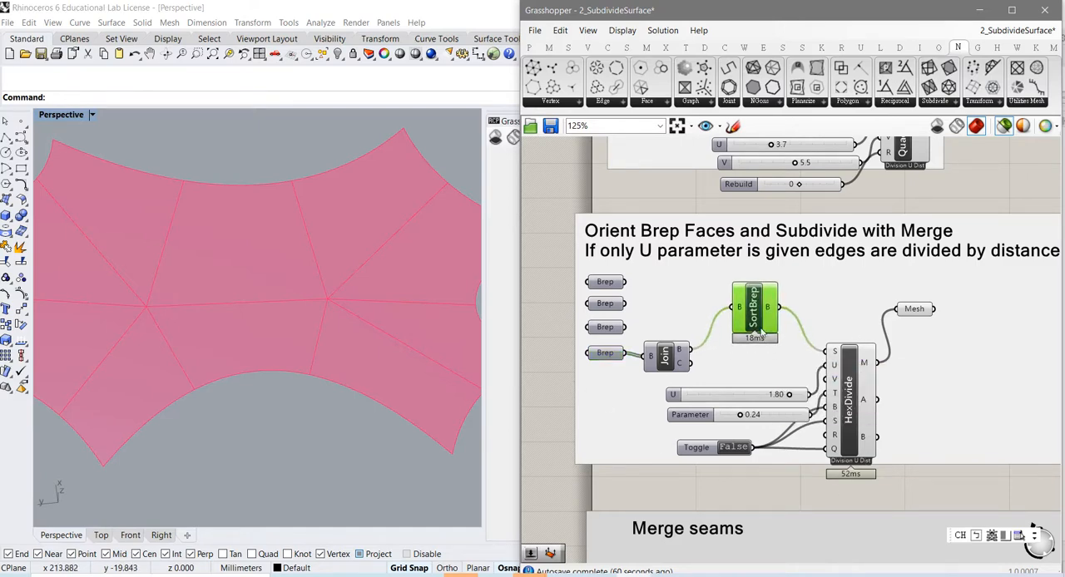
pyautogui.moveTo(691, 351); pyautogui.dragTo(833, 352)
pyautogui.click(846, 400)
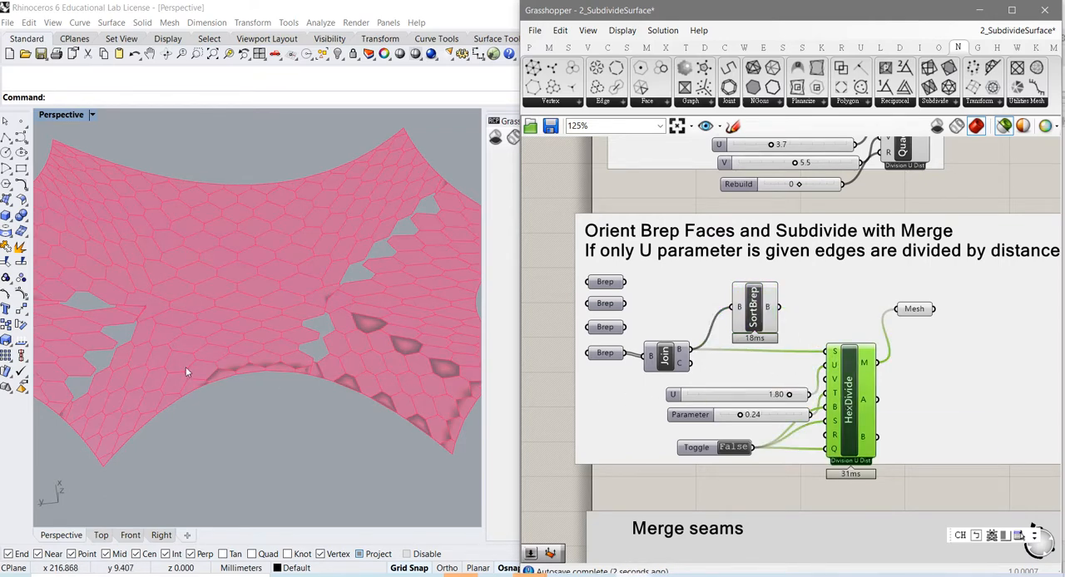
pyautogui.scroll(-1, 171, 363)
pyautogui.scroll(-3, 170, 364)
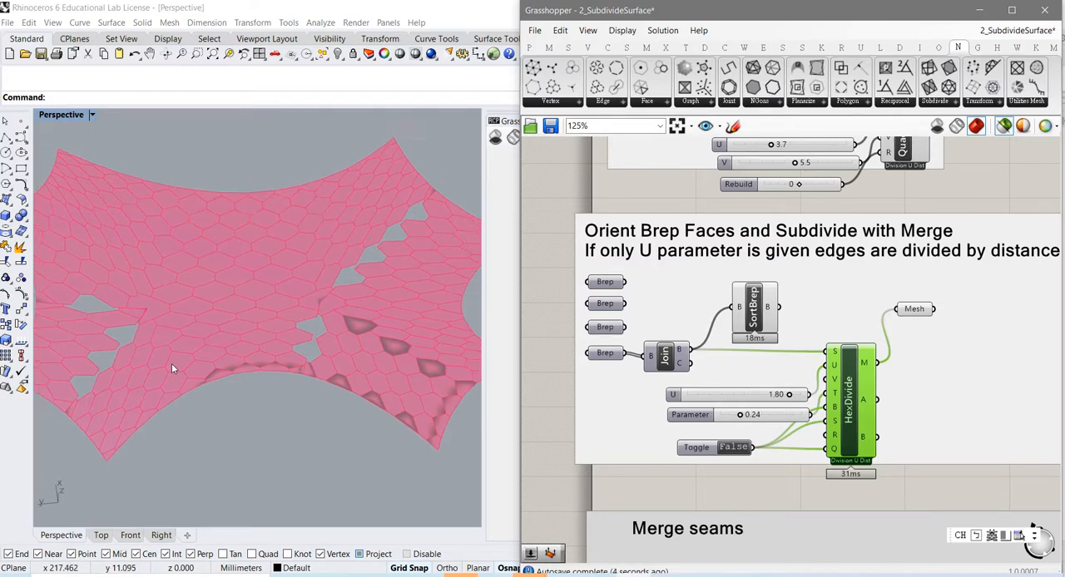
pyautogui.click(171, 375)
pyautogui.keyDown('shift'); pyautogui.moveTo(172, 376); pyautogui.dragTo(177, 409, button='right'); pyautogui.keyUp('shift')
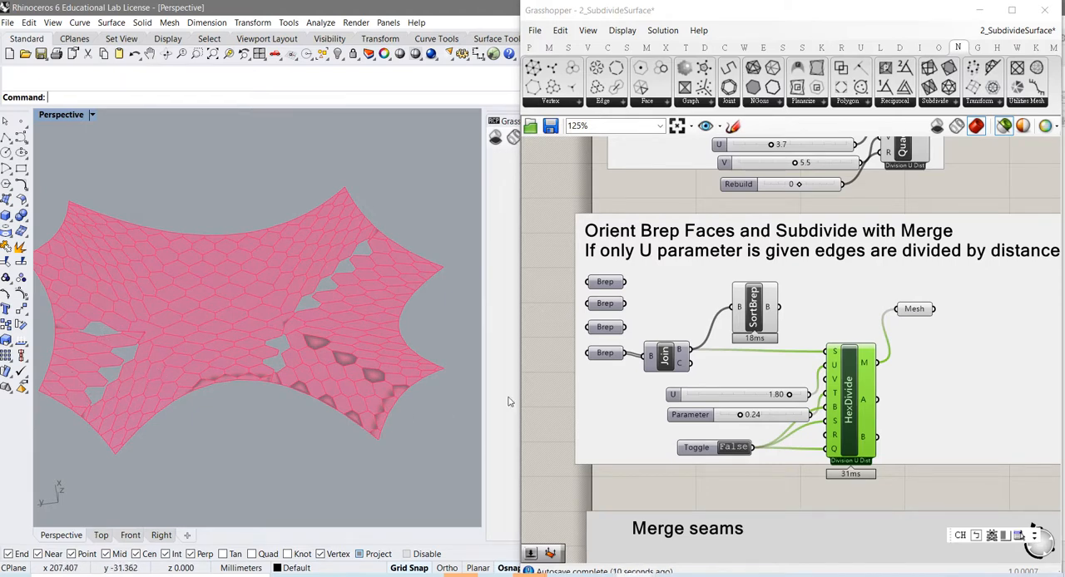
# Step: Connect SortBrep's B output to HexDivide's S input, and move the Mesh parameter down beside HexDivide's M output
pyautogui.moveTo(610, 360)
pyautogui.moveTo(759, 325); pyautogui.dragTo(837, 383)
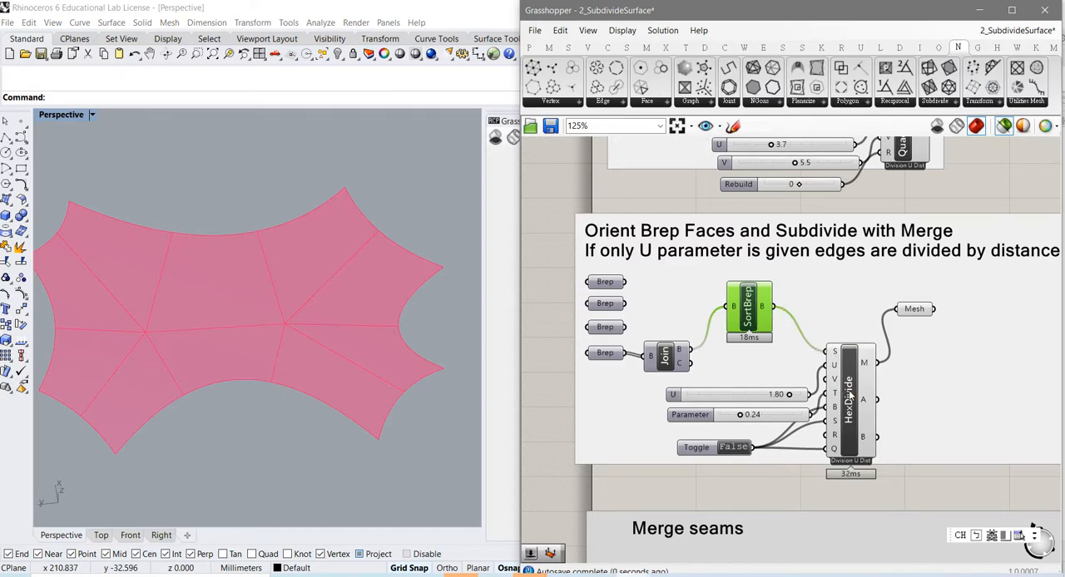
pyautogui.click(840, 389)
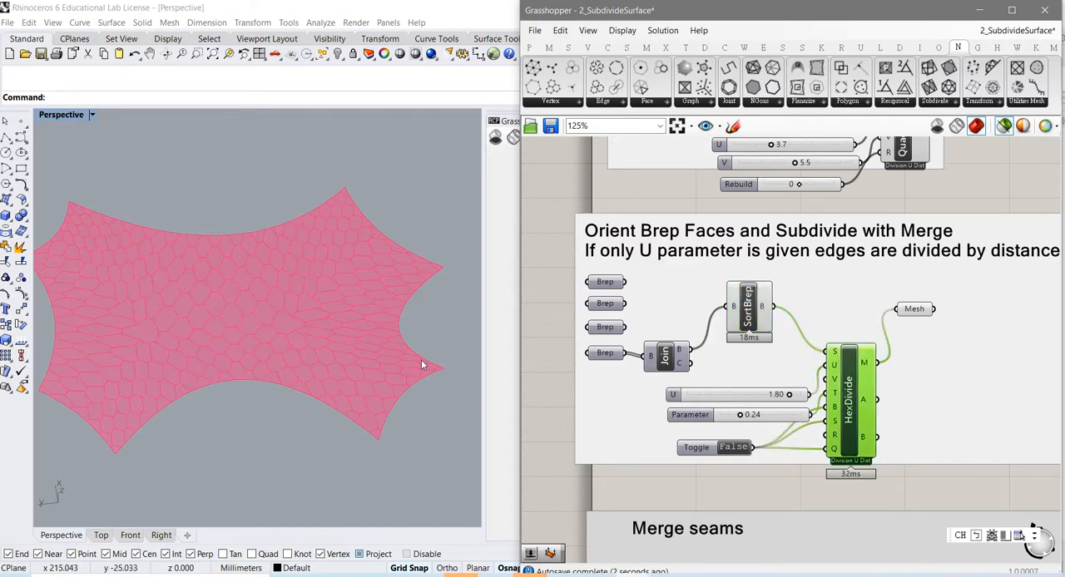
pyautogui.moveTo(821, 475); pyautogui.dragTo(832, 446, button='right')
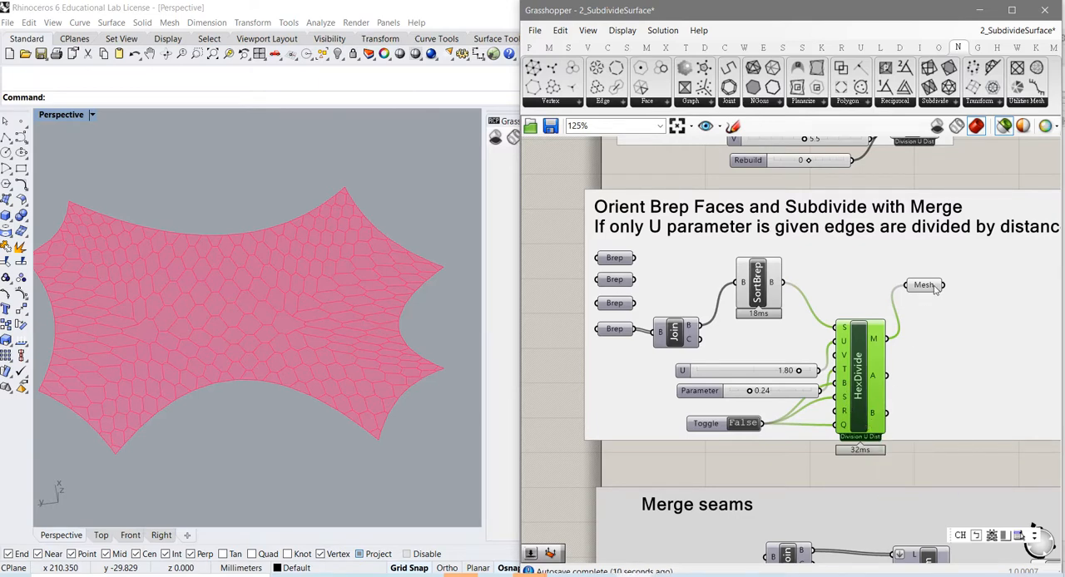
pyautogui.moveTo(934, 287); pyautogui.dragTo(944, 350)
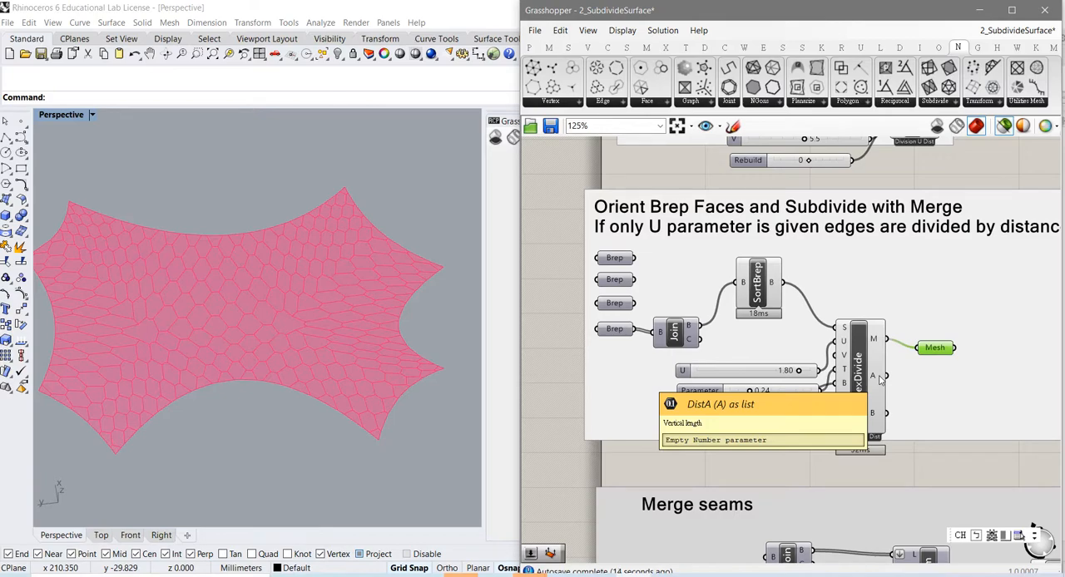
# Step: Preview the Breps from the Join component in the "Merge seams" group and examine all the shapes
pyautogui.moveTo(846, 471); pyautogui.dragTo(846, 235, button='right')
pyautogui.scroll(-3, 824, 397)
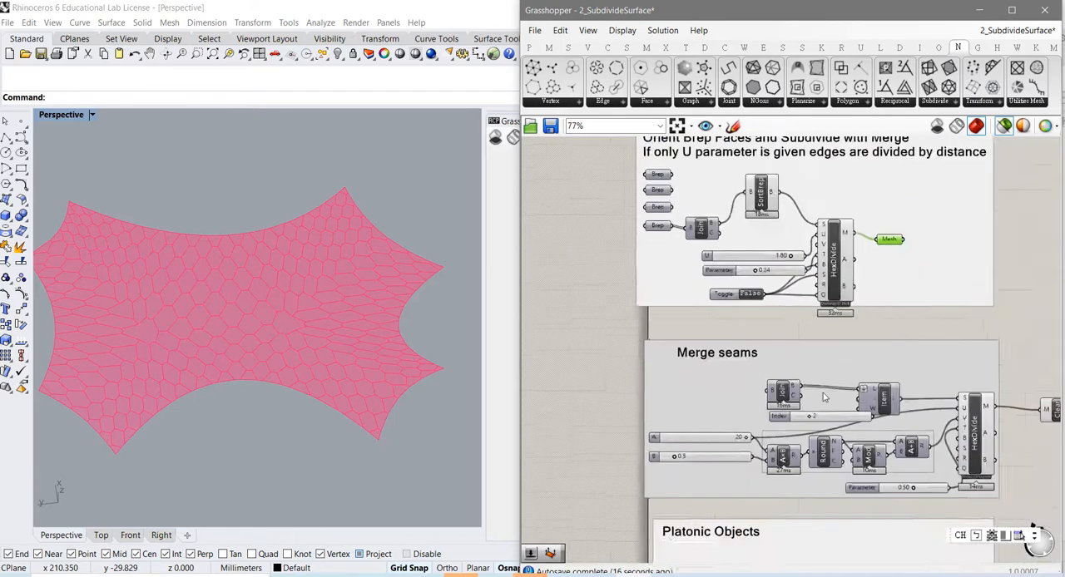
pyautogui.moveTo(824, 397); pyautogui.dragTo(764, 291, button='right')
pyautogui.scroll(2, 782, 388)
pyautogui.moveTo(782, 392); pyautogui.dragTo(745, 437, button='right')
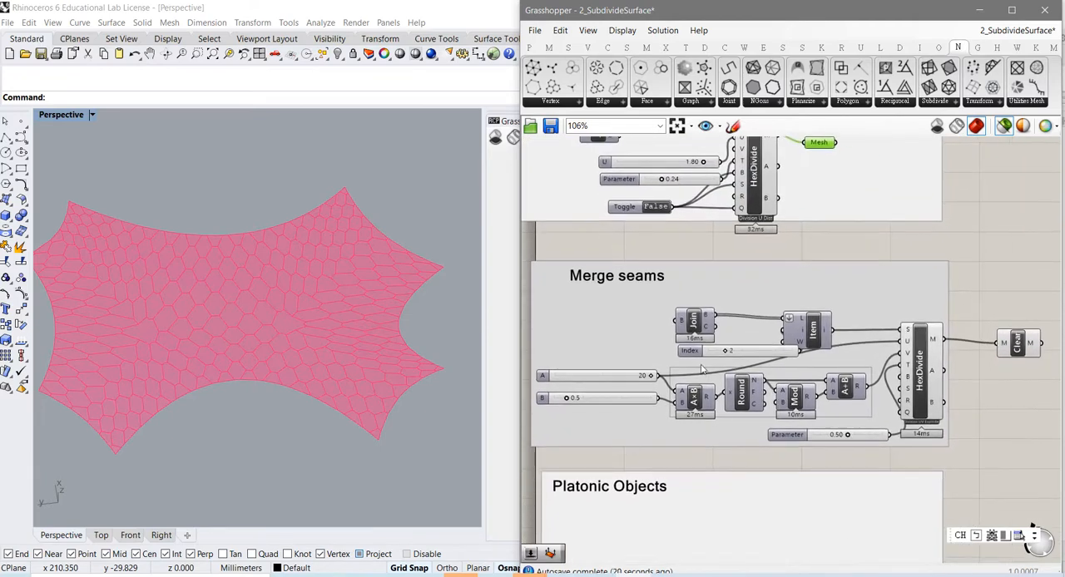
pyautogui.click(699, 327)
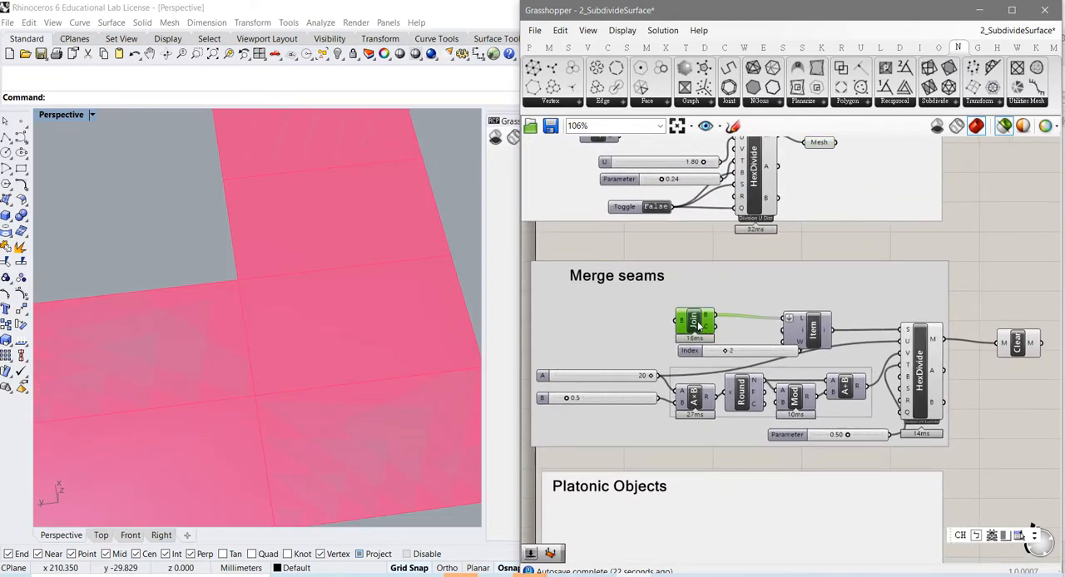
pyautogui.scroll(-5, 308, 363)
pyautogui.scroll(-5, 291, 371)
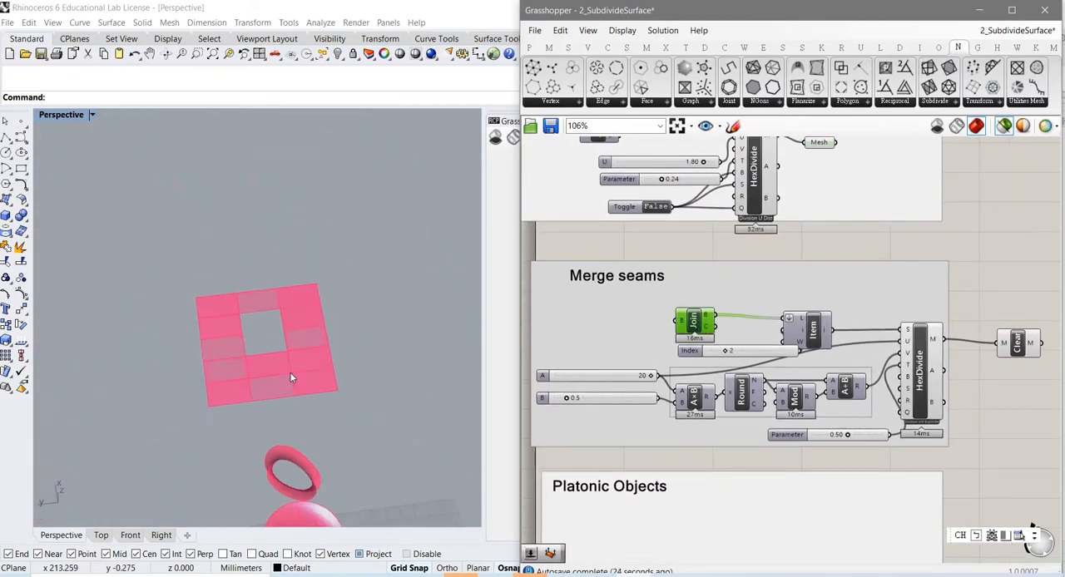
pyautogui.scroll(5, 304, 404)
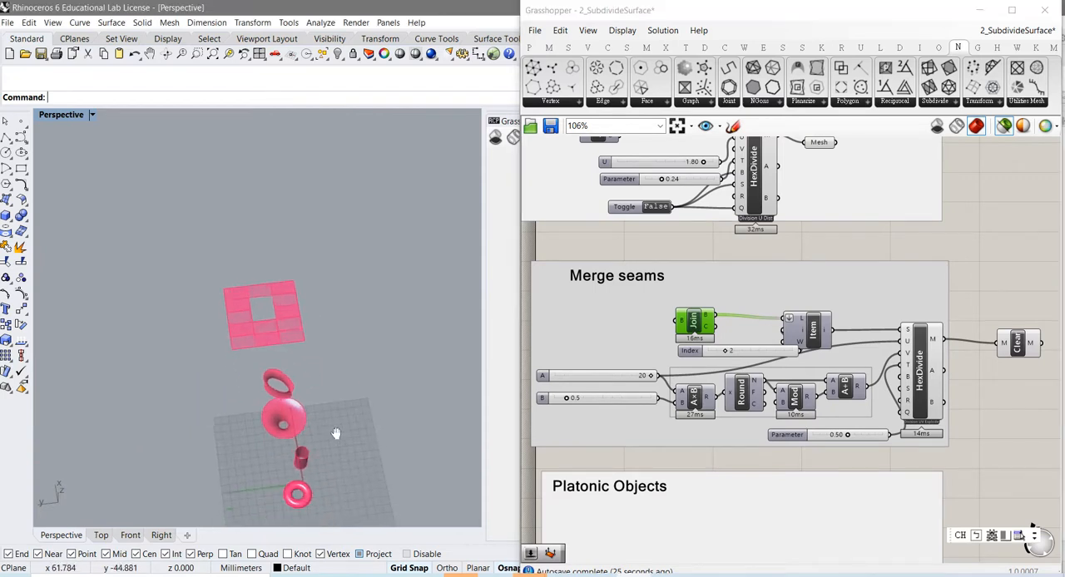
pyautogui.moveTo(305, 402); pyautogui.dragTo(313, 400, button='right')
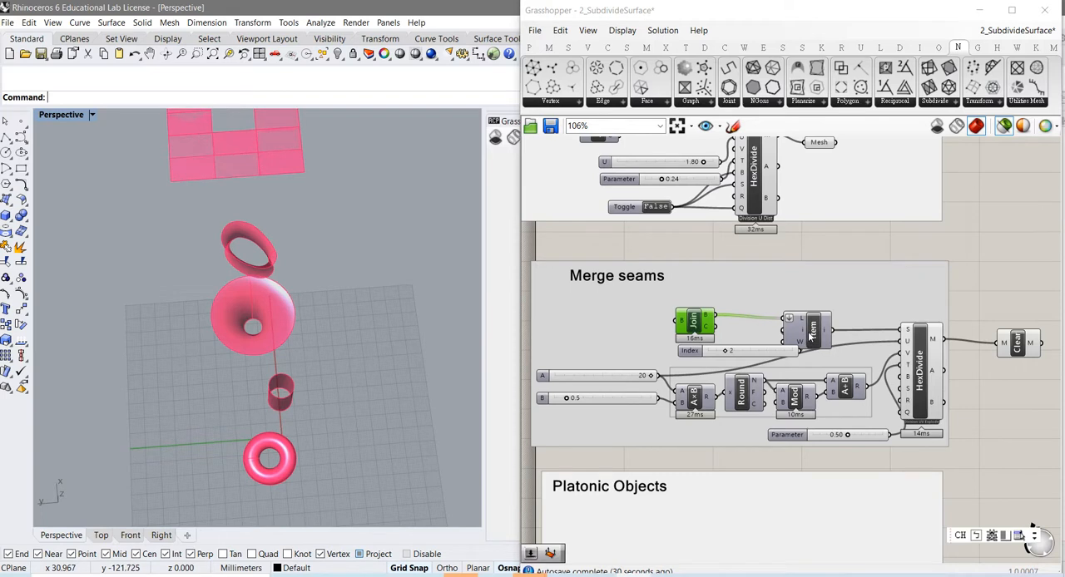
# Step: Move the Item component slightly up in the "Merge seams" group and set its Index slider to 0
pyautogui.moveTo(811, 337); pyautogui.dragTo(818, 328)
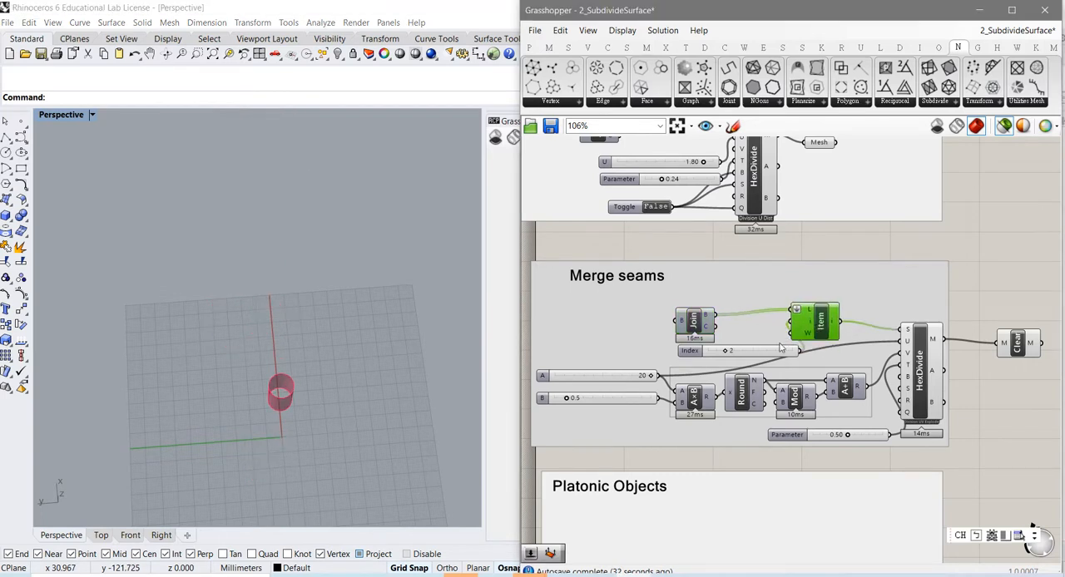
pyautogui.moveTo(728, 353); pyautogui.dragTo(705, 355)
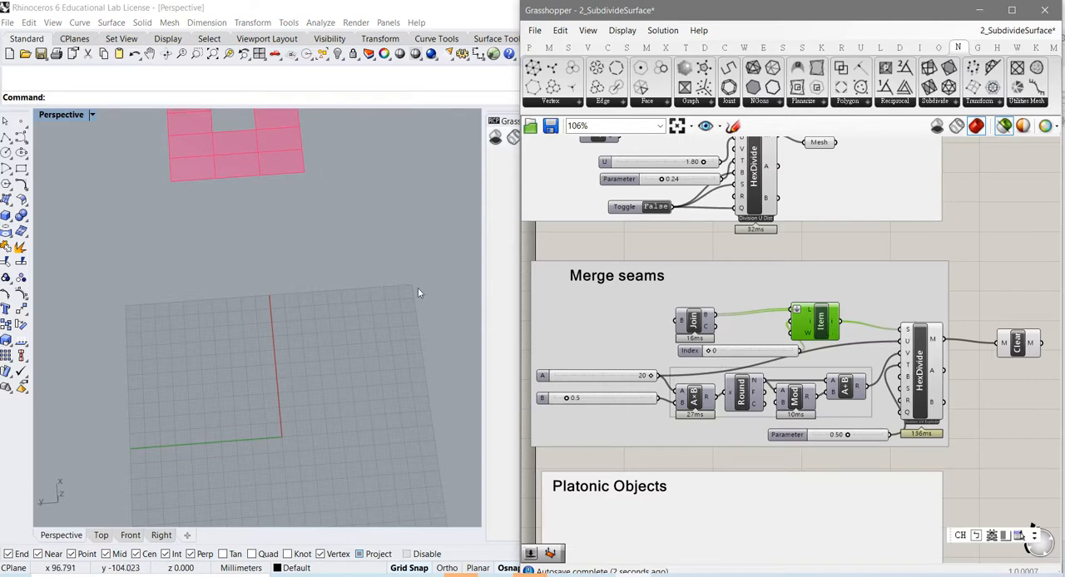
# Step: Examine the open square Brep selected by Item, and compare it with the HexDivide mesh in the "Merge seams" group
pyautogui.moveTo(399, 293); pyautogui.dragTo(225, 341, button='right')
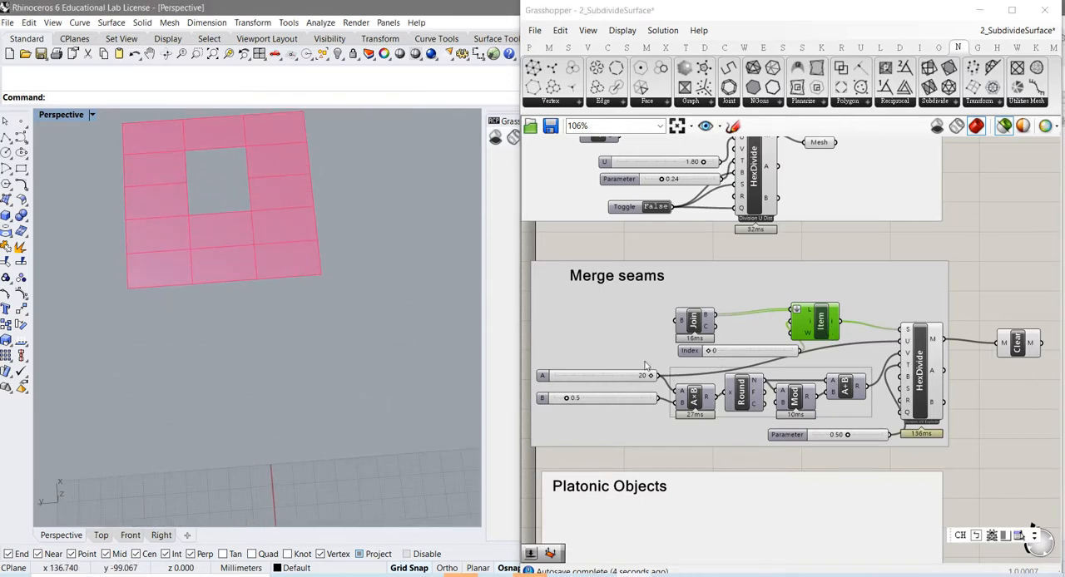
pyautogui.moveTo(687, 324)
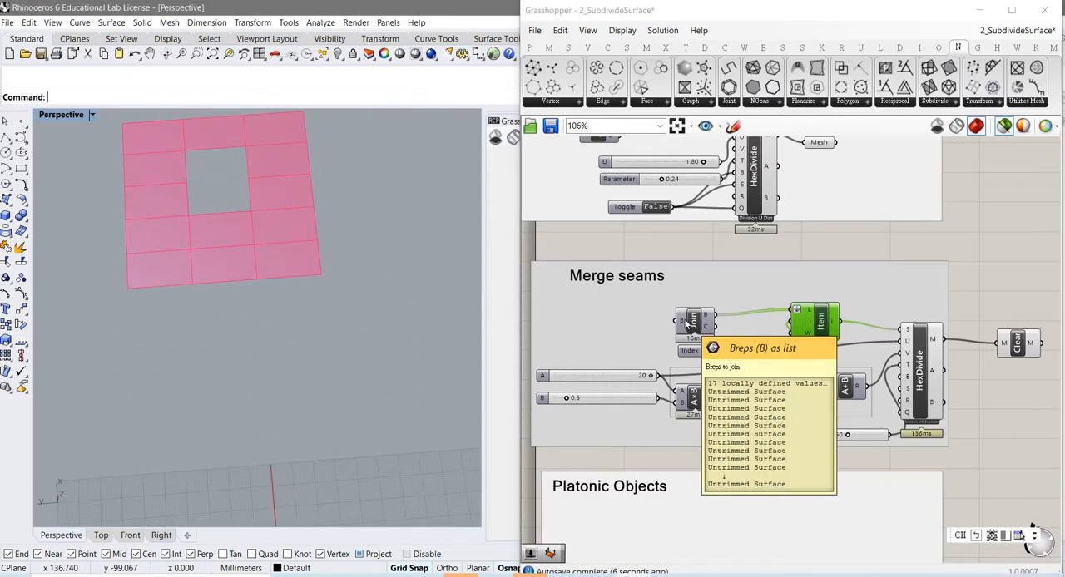
pyautogui.moveTo(404, 302); pyautogui.dragTo(307, 413, button='right')
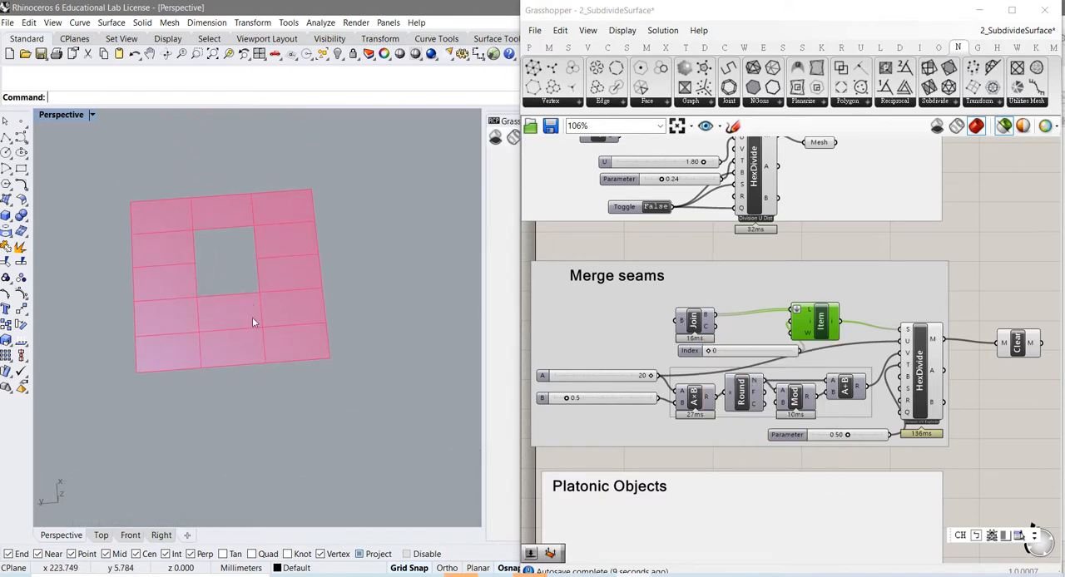
pyautogui.click(921, 391)
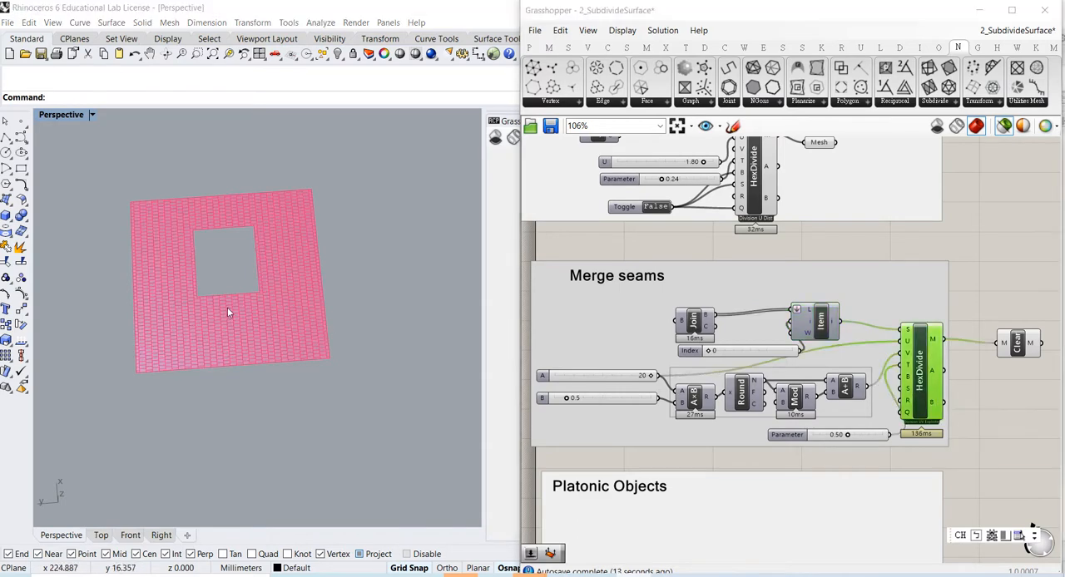
pyautogui.scroll(5, 231, 320)
pyautogui.scroll(-5, 249, 340)
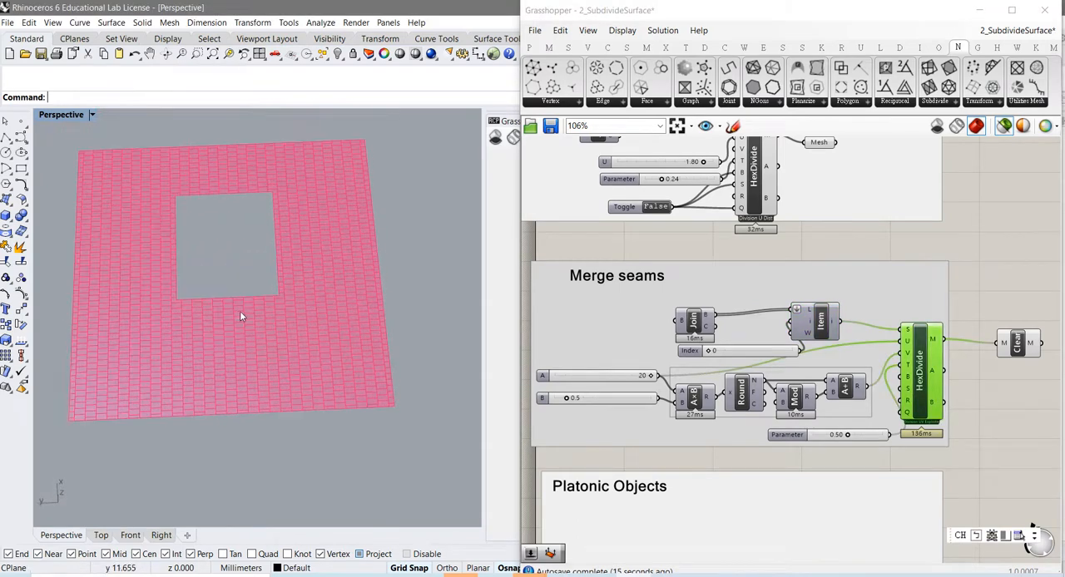
pyautogui.moveTo(239, 311); pyautogui.dragTo(335, 405, button='right')
pyautogui.scroll(-3, 264, 416)
pyautogui.scroll(6, 275, 447)
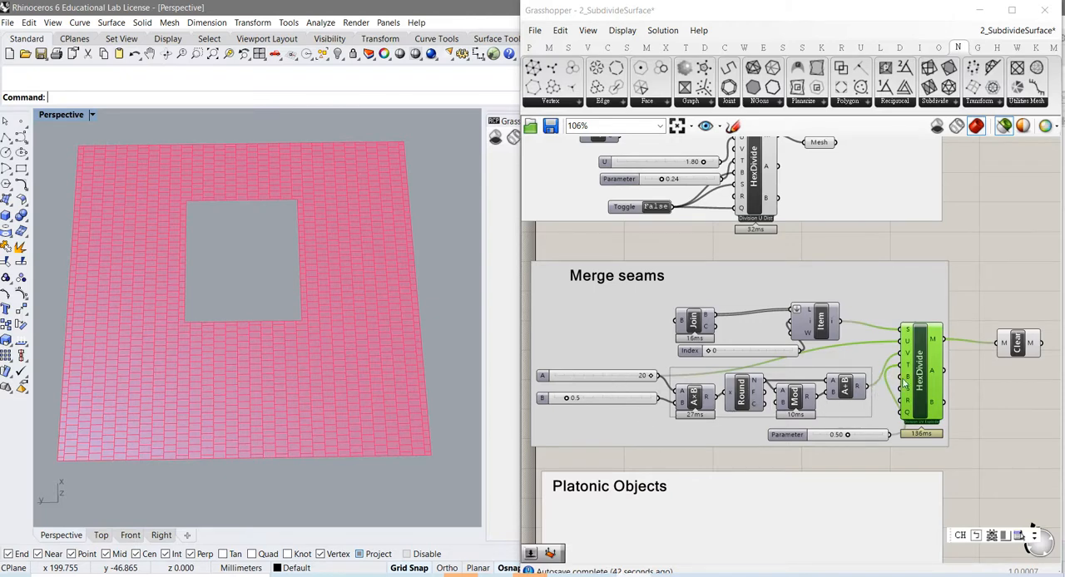
# Step: Move HexDivide slightly away from the other components in the "Merge seams" group and set its Parameter slider to 0.65
pyautogui.moveTo(922, 403); pyautogui.dragTo(936, 405)
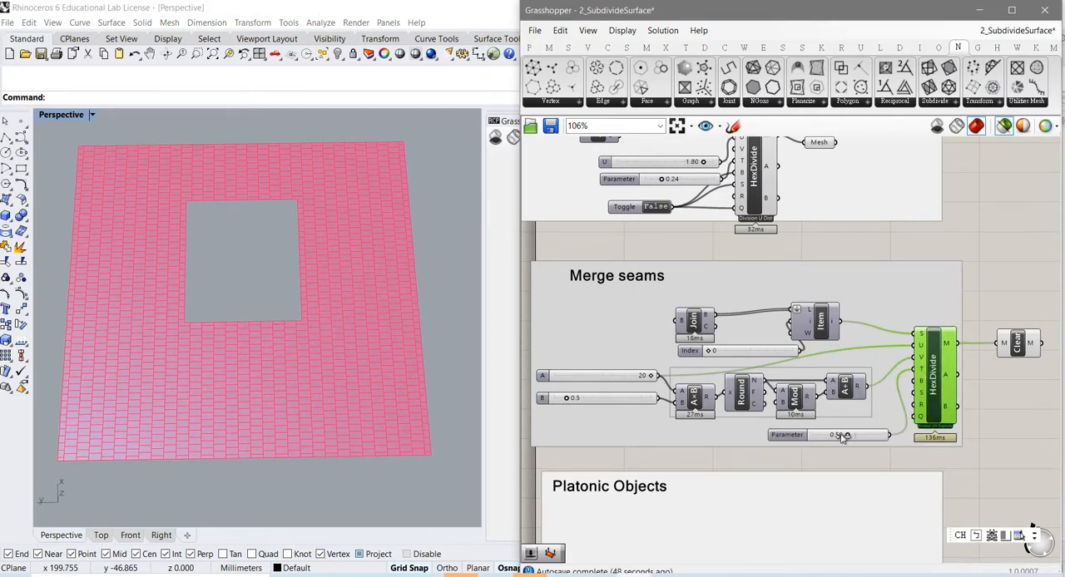
pyautogui.moveTo(843, 439)
pyautogui.mouseDown()
pyautogui.moveTo(830, 439)
pyautogui.moveTo(860, 446)
pyautogui.mouseUp()
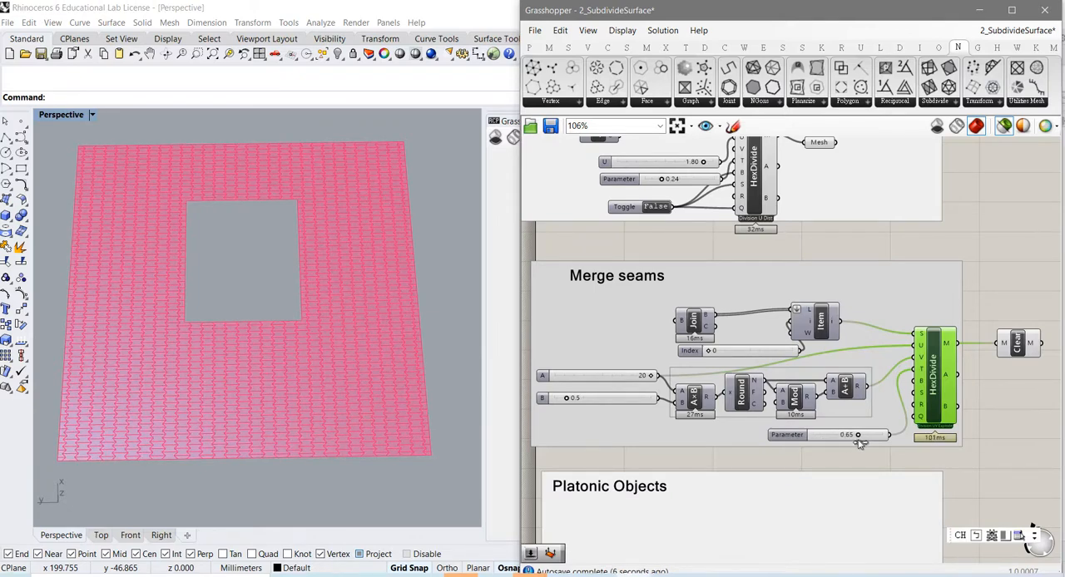
# Step: Preview the Clean component's mesh and examine the panels along the seams of the open square shape up close
pyautogui.click(1018, 348)
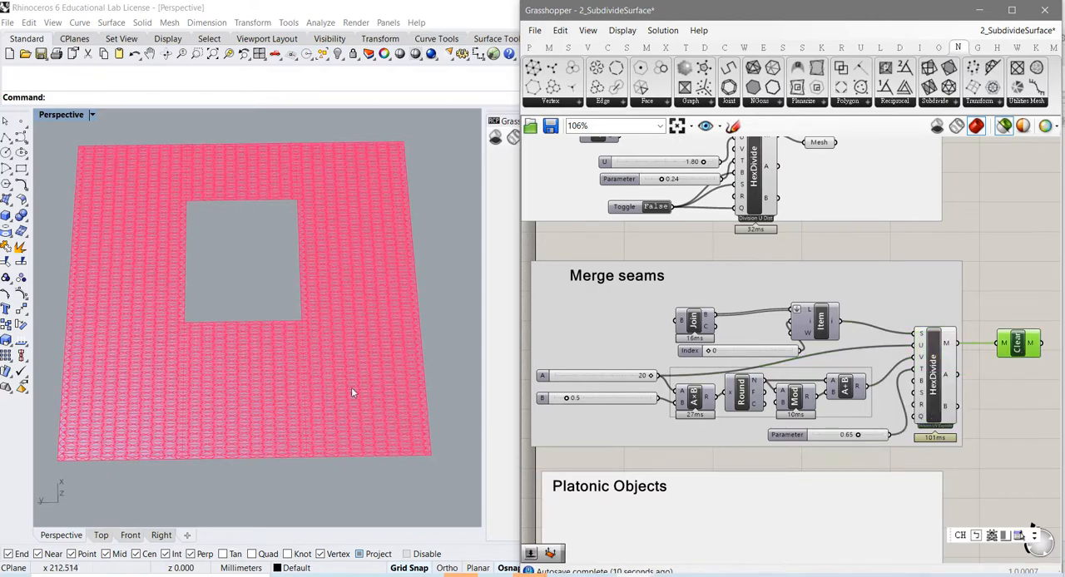
pyautogui.scroll(5, 302, 404)
pyautogui.scroll(6, 271, 383)
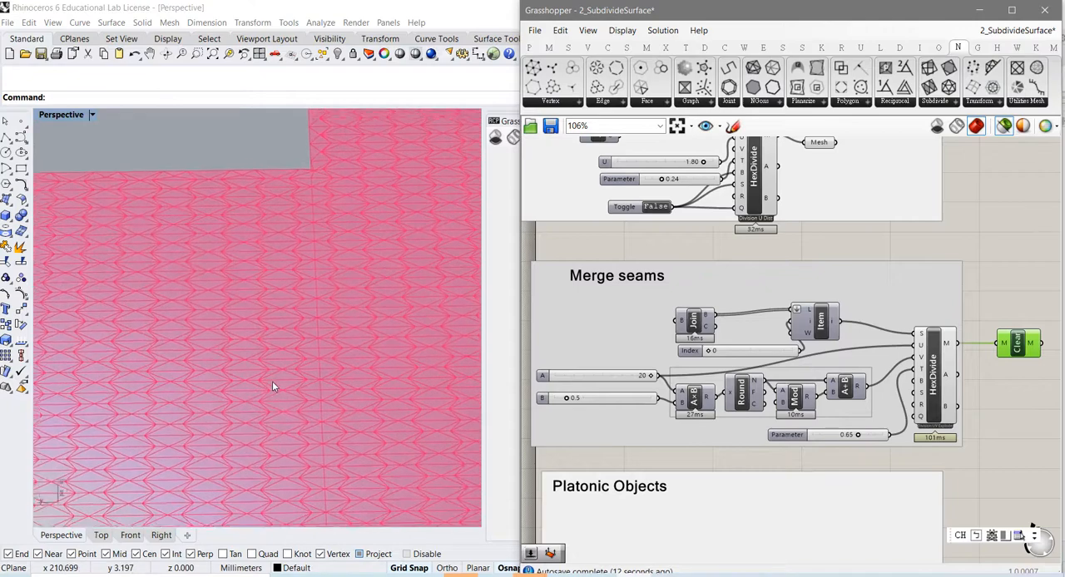
pyautogui.scroll(-5, 275, 378)
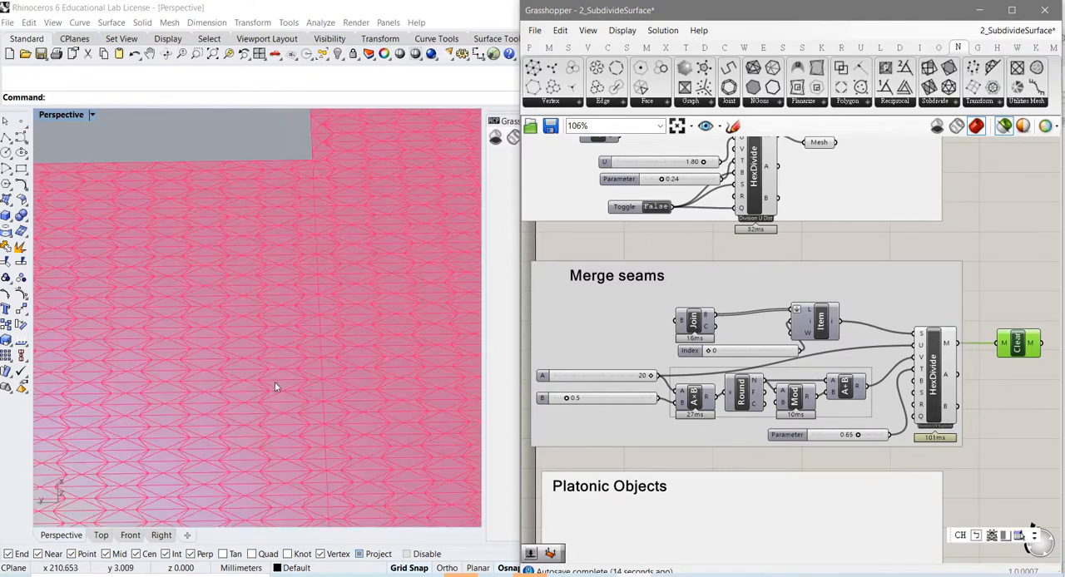
pyautogui.moveTo(279, 406); pyautogui.dragTo(286, 393, button='right')
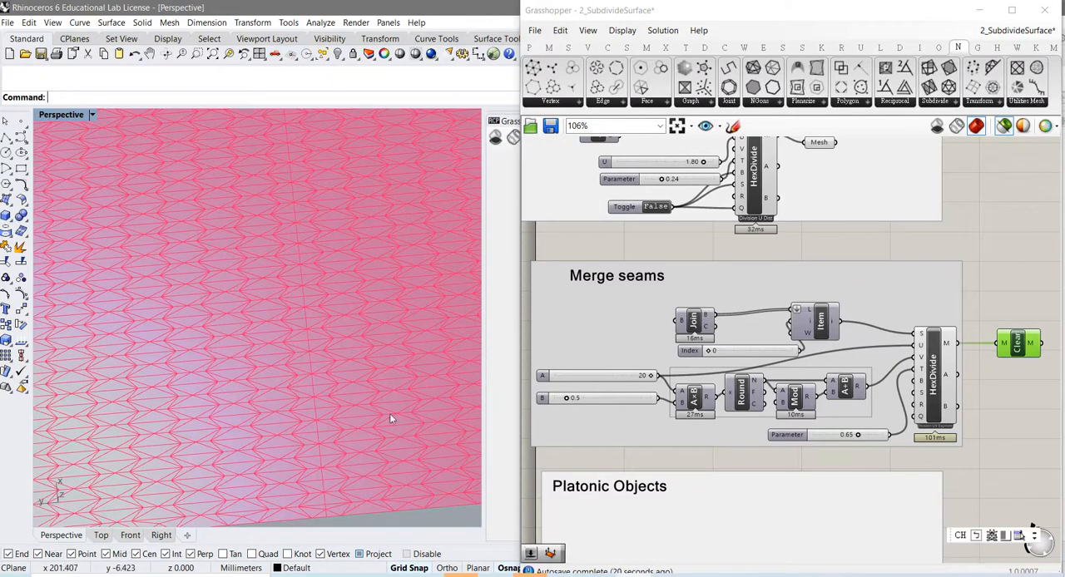
pyautogui.scroll(-2, 752, 443)
pyautogui.scroll(2, 749, 449)
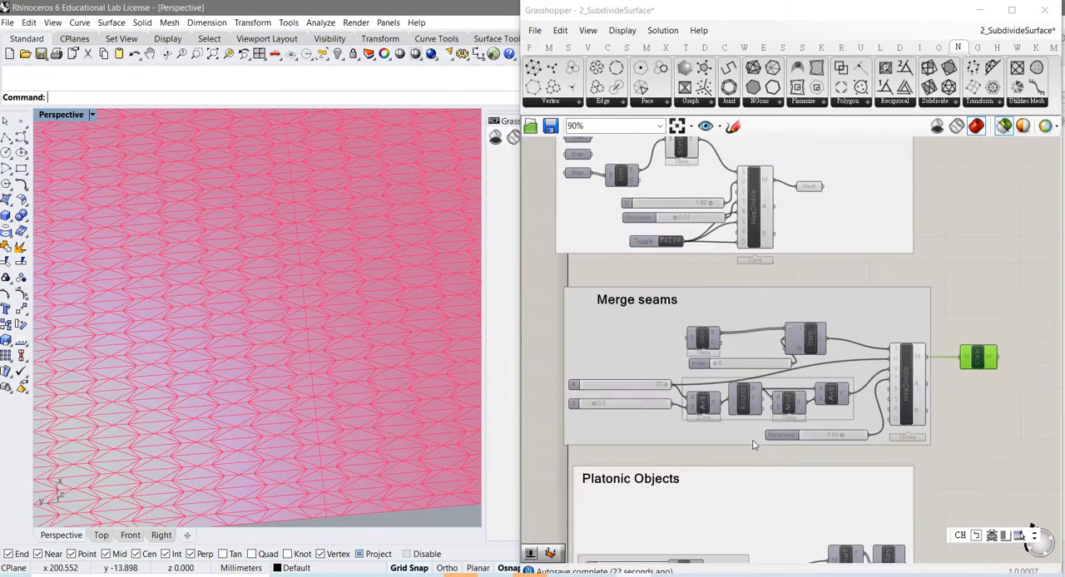
pyautogui.moveTo(744, 454); pyautogui.dragTo(749, 409, button='right')
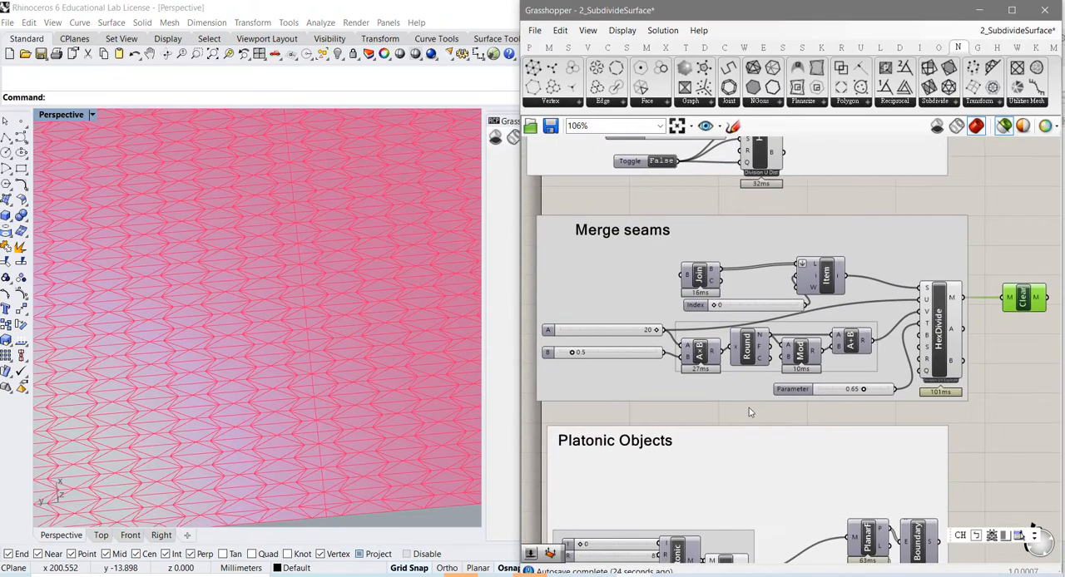
pyautogui.moveTo(749, 444); pyautogui.dragTo(746, 306, button='right')
pyautogui.moveTo(743, 256); pyautogui.dragTo(723, 430, button='right')
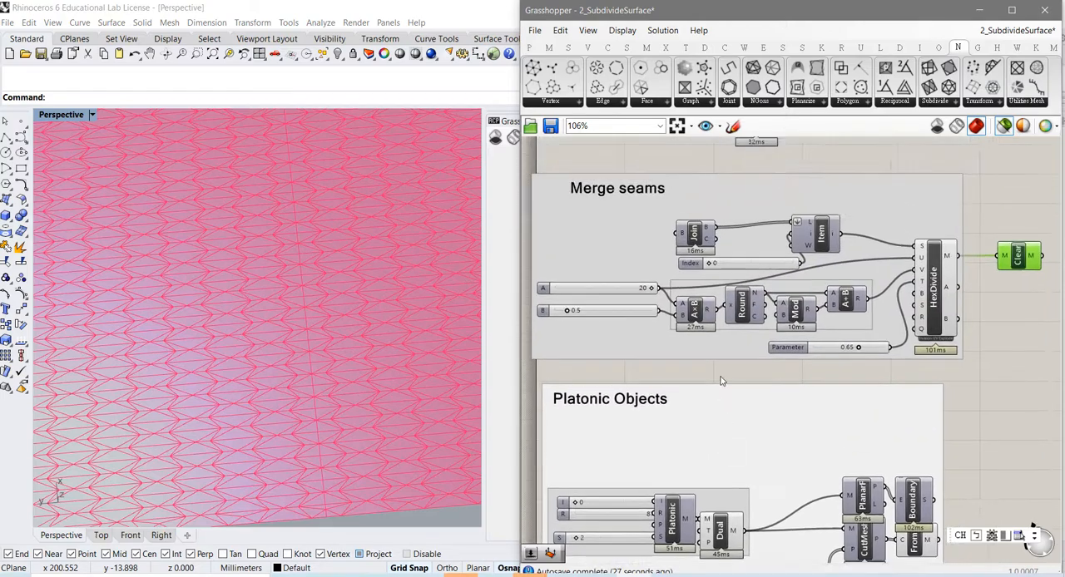
pyautogui.moveTo(722, 380); pyautogui.dragTo(731, 428, button='right')
pyautogui.scroll(-10, 364, 379)
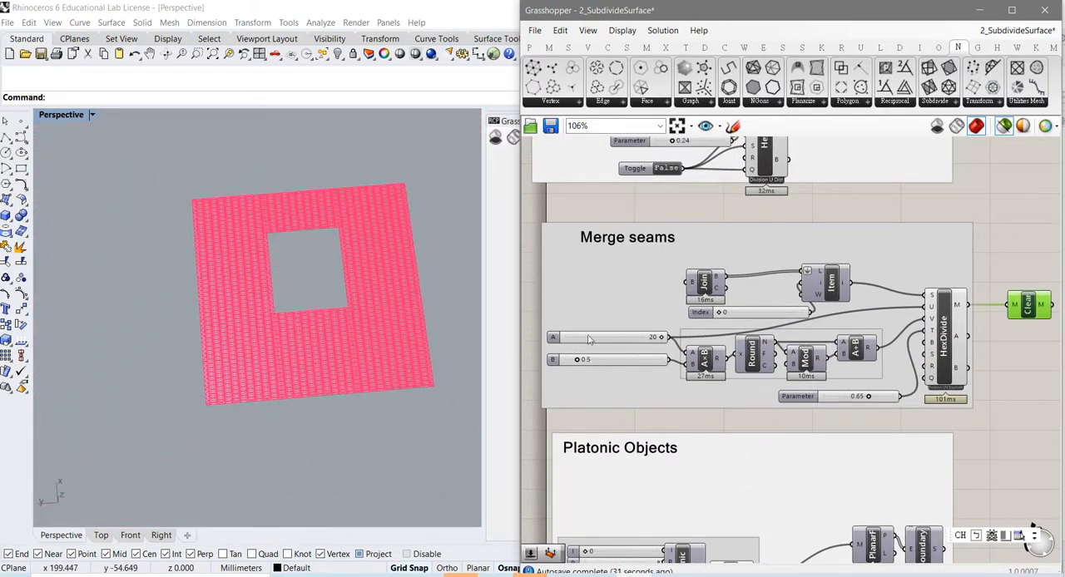
# Step: Set the Index slider in the "Merge seams" group to 1 and preview the torus from the Item component
pyautogui.moveTo(722, 313); pyautogui.dragTo(729, 314)
pyautogui.click(823, 292)
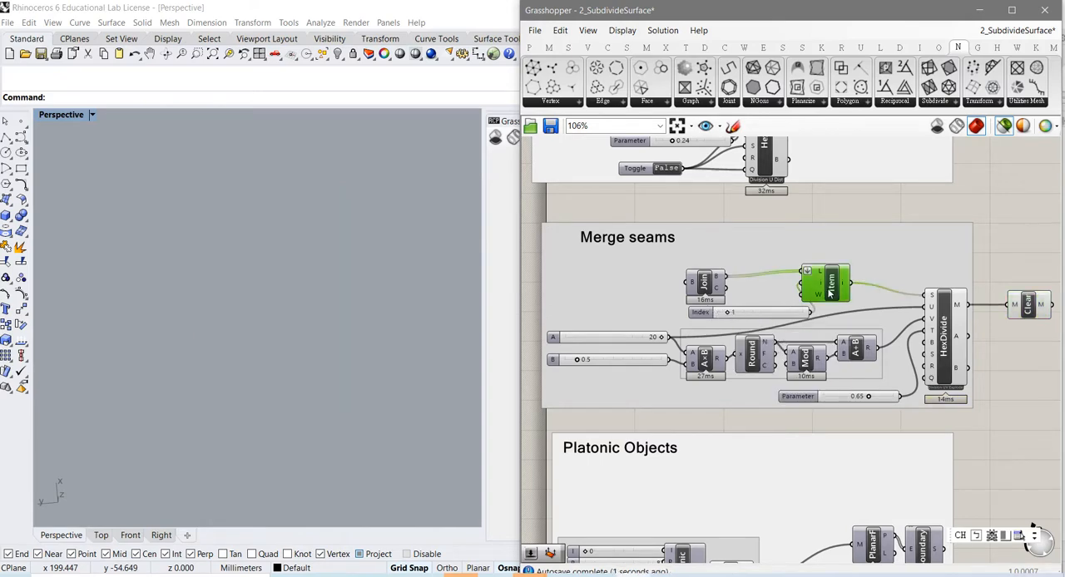
pyautogui.scroll(10, 337, 400)
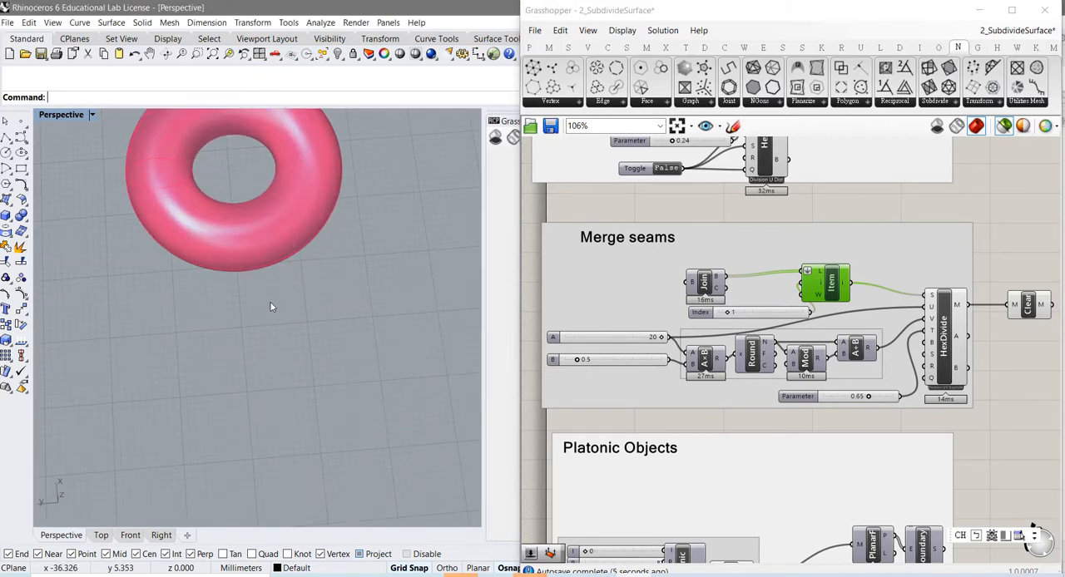
pyautogui.keyDown('shift'); pyautogui.moveTo(270, 301); pyautogui.dragTo(348, 329, button='right'); pyautogui.keyUp('shift')
# Step: Preview the HexDivide mesh of the torus and examine its seams and inner faces from several angles
pyautogui.click(936, 365)
pyautogui.scroll(-5, 348, 386)
pyautogui.scroll(3, 342, 382)
pyautogui.scroll(3, 361, 364)
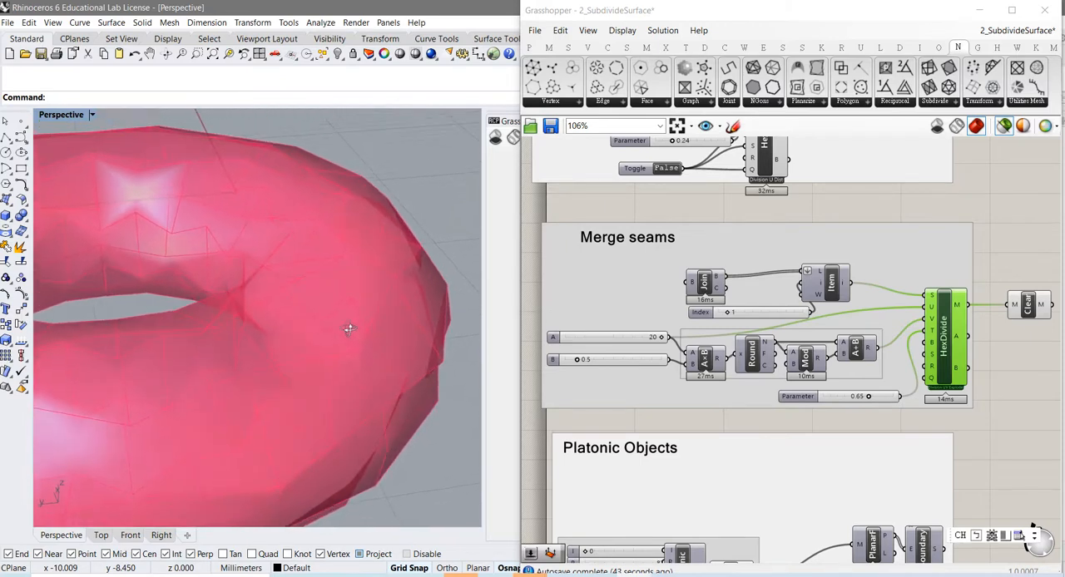
pyautogui.scroll(3, 347, 331)
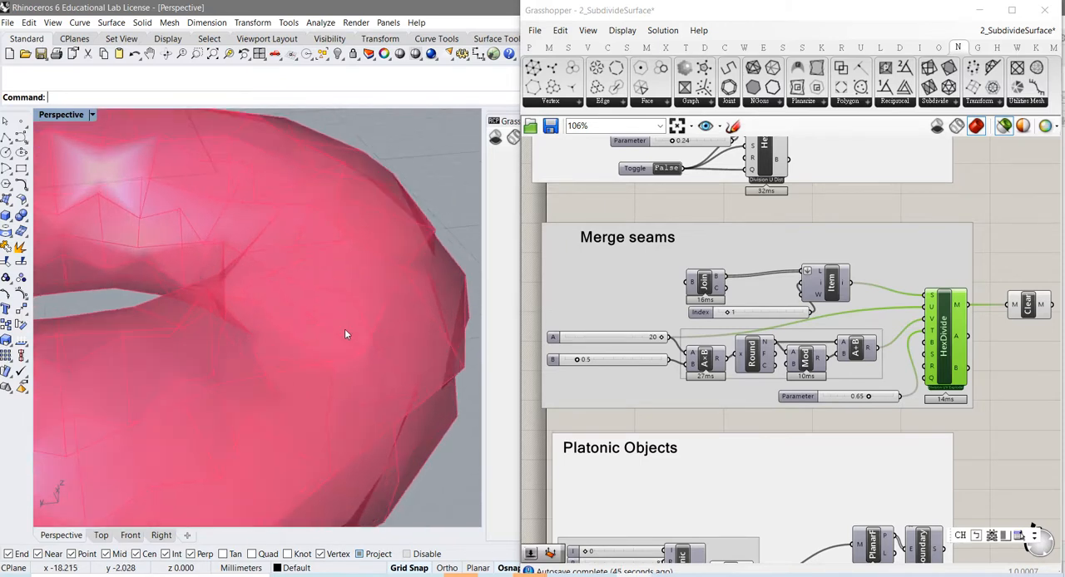
pyautogui.moveTo(378, 297)
pyautogui.mouseDown(button='right')
pyautogui.moveTo(375, 284)
pyautogui.moveTo(366, 297)
pyautogui.moveTo(367, 272)
pyautogui.moveTo(362, 299)
pyautogui.mouseUp(button='right')
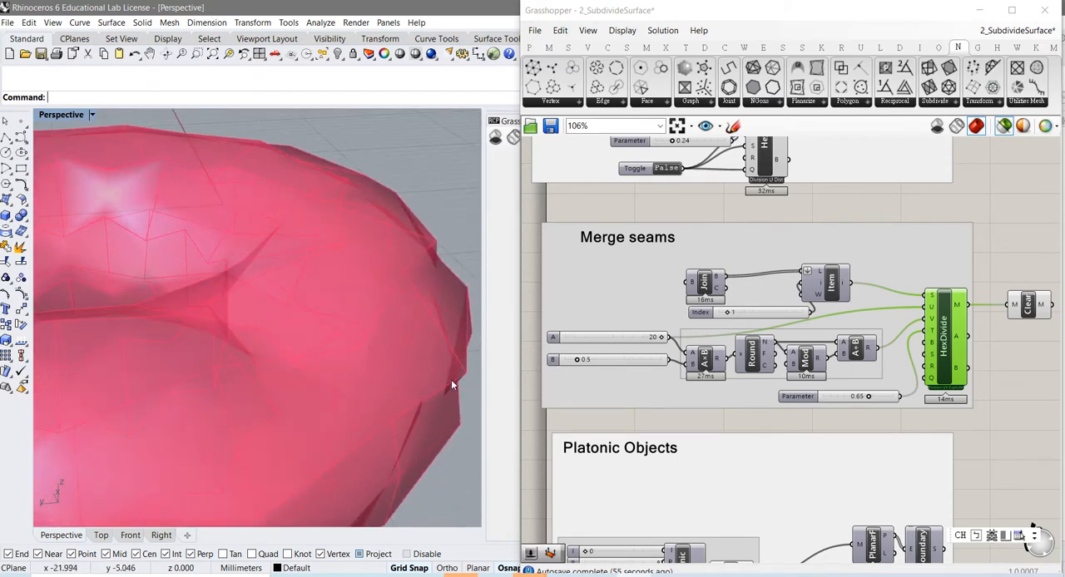
pyautogui.moveTo(451, 380); pyautogui.dragTo(316, 423, button='right')
pyautogui.moveTo(143, 355); pyautogui.dragTo(266, 361, button='right')
pyautogui.scroll(4, 318, 453)
pyautogui.scroll(-4, 260, 379)
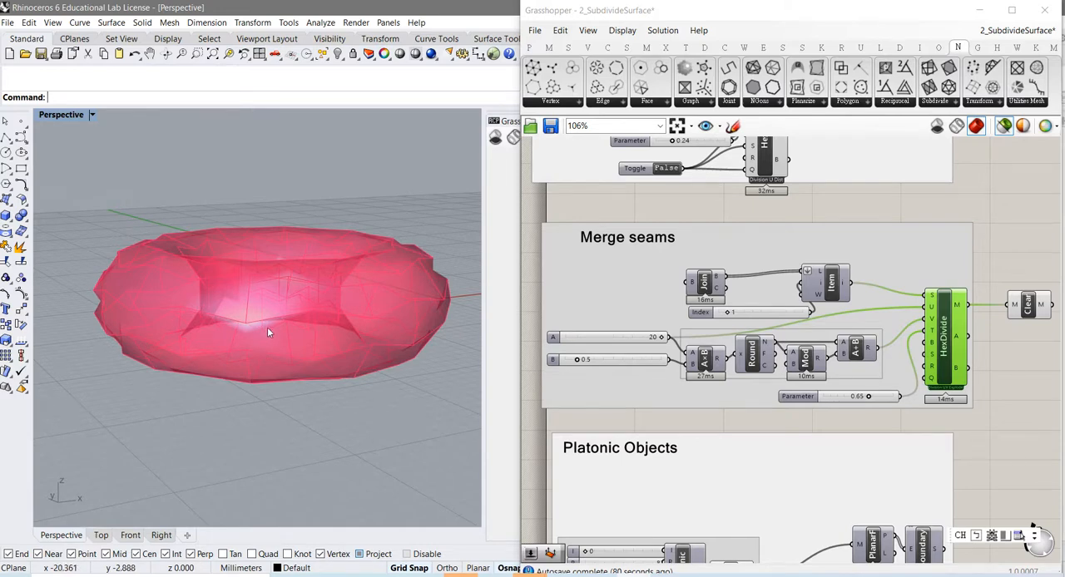
pyautogui.moveTo(269, 330); pyautogui.dragTo(234, 340, button='right')
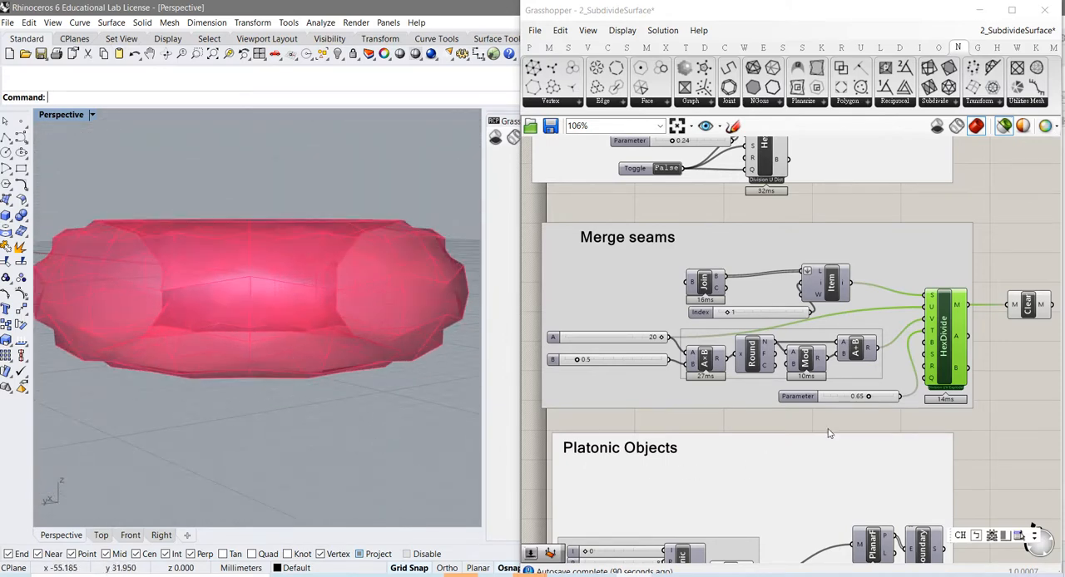
# Step: Preview the Clean component's mesh of the torus and examine it from above
pyautogui.moveTo(1002, 383); pyautogui.dragTo(955, 390, button='right')
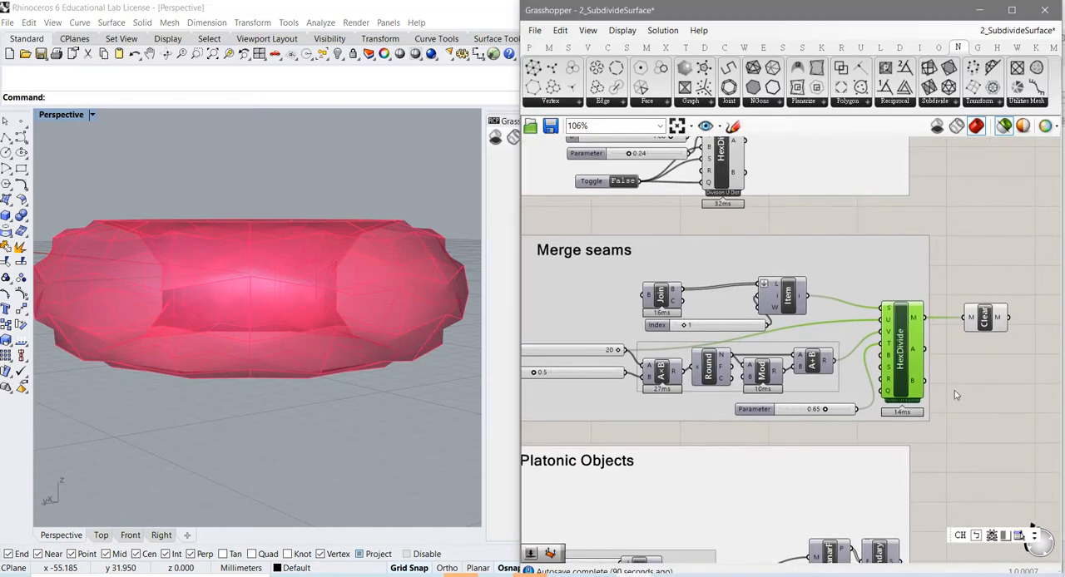
pyautogui.click(986, 322)
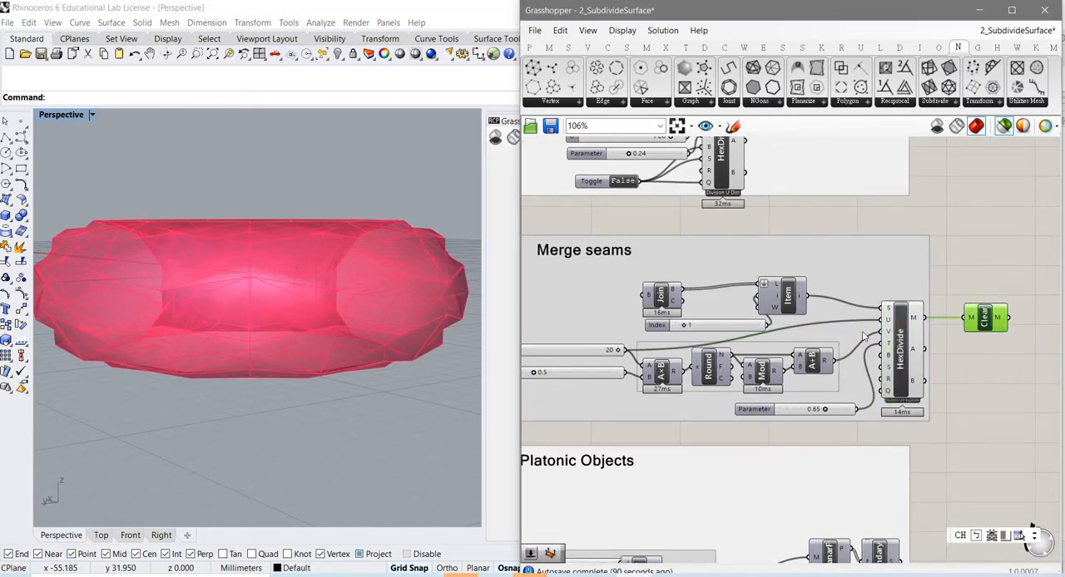
pyautogui.moveTo(297, 300); pyautogui.dragTo(364, 403, button='right')
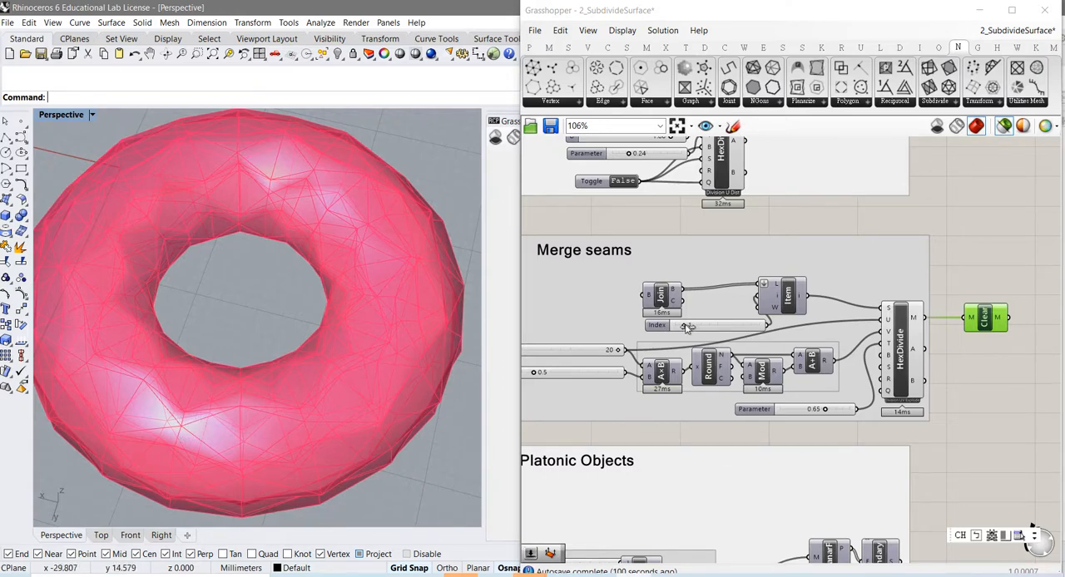
# Step: Set the Index slider in the "Merge seams" group to 2 and examine the Clean component's cylinder mesh from several angles
pyautogui.moveTo(687, 327); pyautogui.dragTo(694, 329)
pyautogui.scroll(-10, 384, 347)
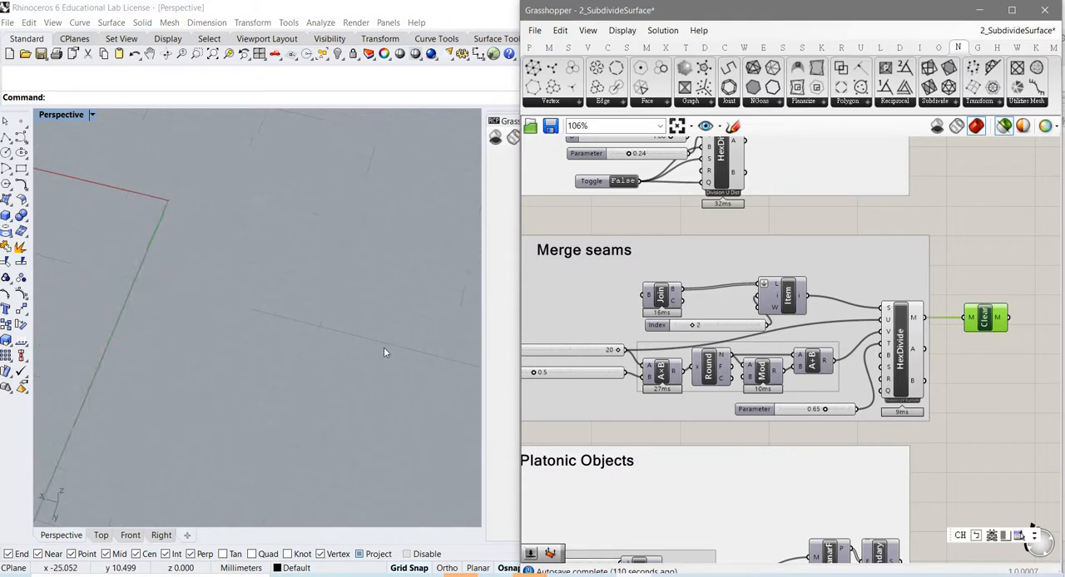
pyautogui.moveTo(231, 318); pyautogui.dragTo(228, 318, button='right')
pyautogui.scroll(4, 245, 266)
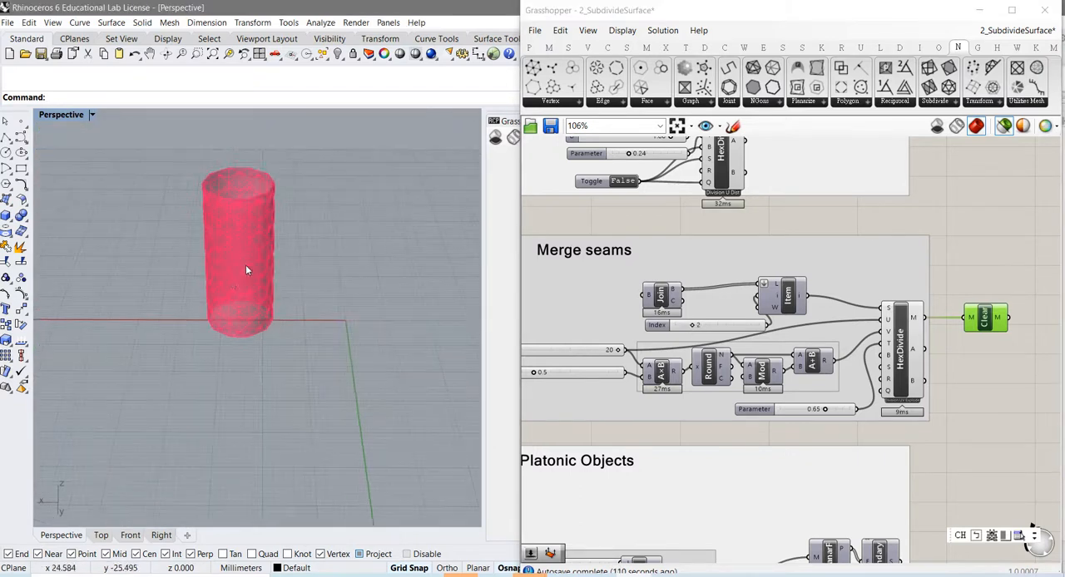
pyautogui.keyDown('shift'); pyautogui.moveTo(239, 314); pyautogui.dragTo(315, 371, button='right'); pyautogui.keyUp('shift')
pyautogui.scroll(4, 303, 444)
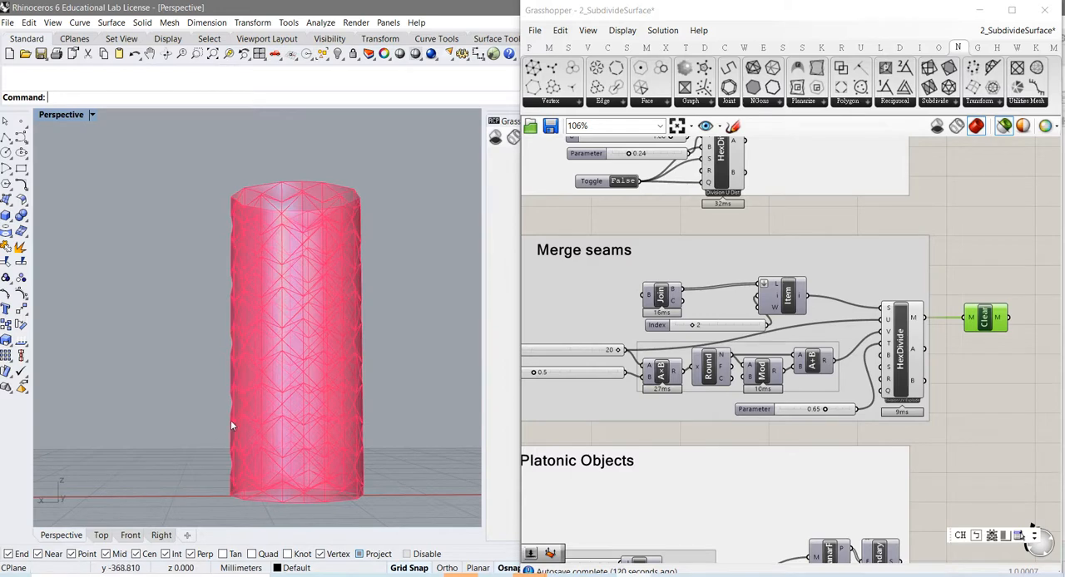
pyautogui.scroll(5, 273, 433)
pyautogui.moveTo(293, 393)
pyautogui.mouseDown(button='right')
pyautogui.moveTo(268, 387)
pyautogui.moveTo(280, 395)
pyautogui.moveTo(248, 405)
pyautogui.moveTo(280, 406)
pyautogui.mouseUp(button='right')
pyautogui.scroll(-3, 280, 396)
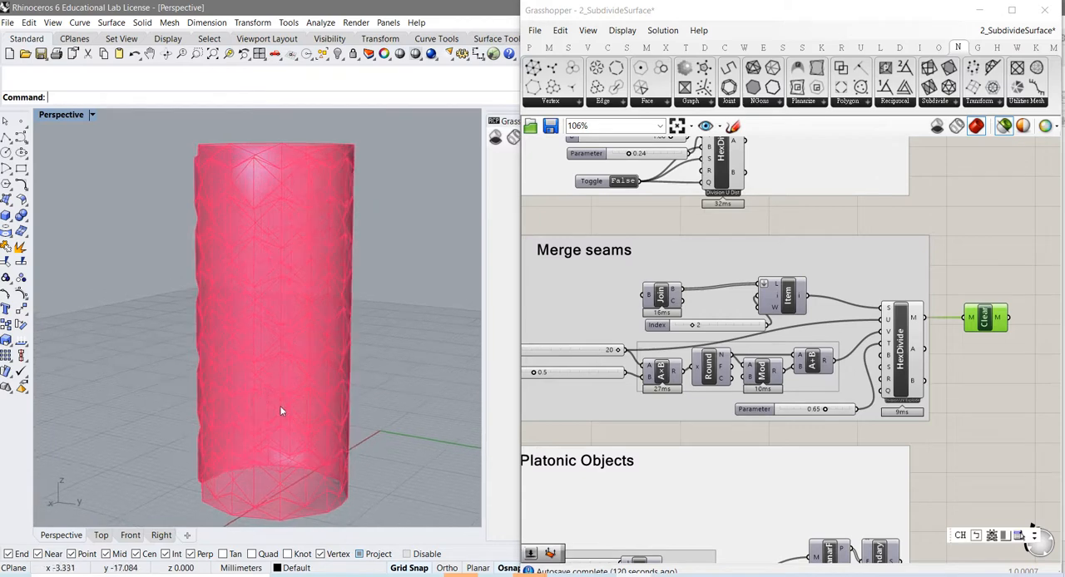
# Step: Try HexDivide's Parameter slider at 0.27, settle on 0.50, and check the resulting cylinder mesh
pyautogui.moveTo(824, 411); pyautogui.dragTo(792, 418)
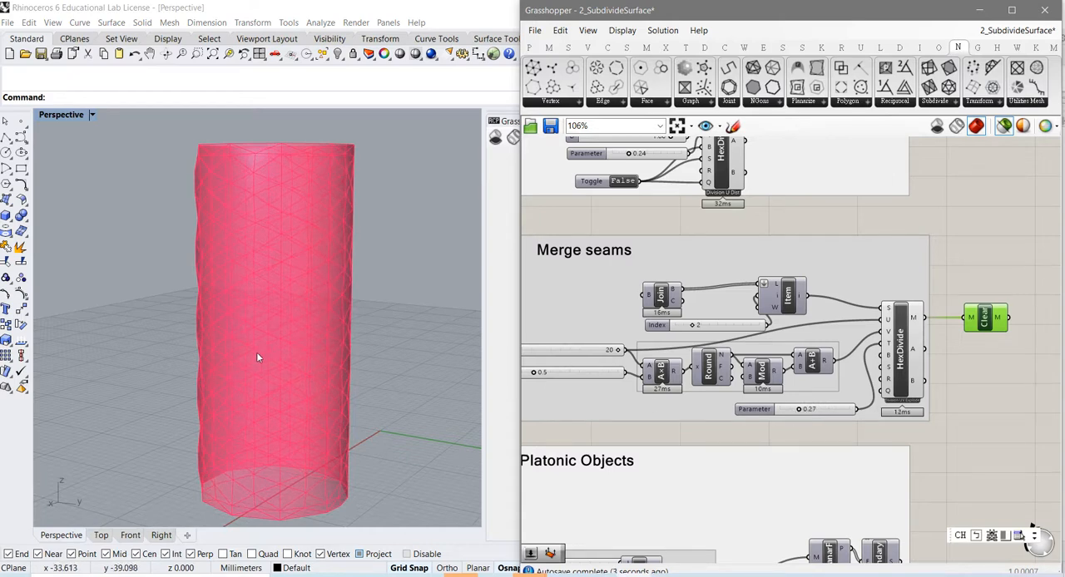
pyautogui.moveTo(256, 352); pyautogui.dragTo(281, 361, button='right')
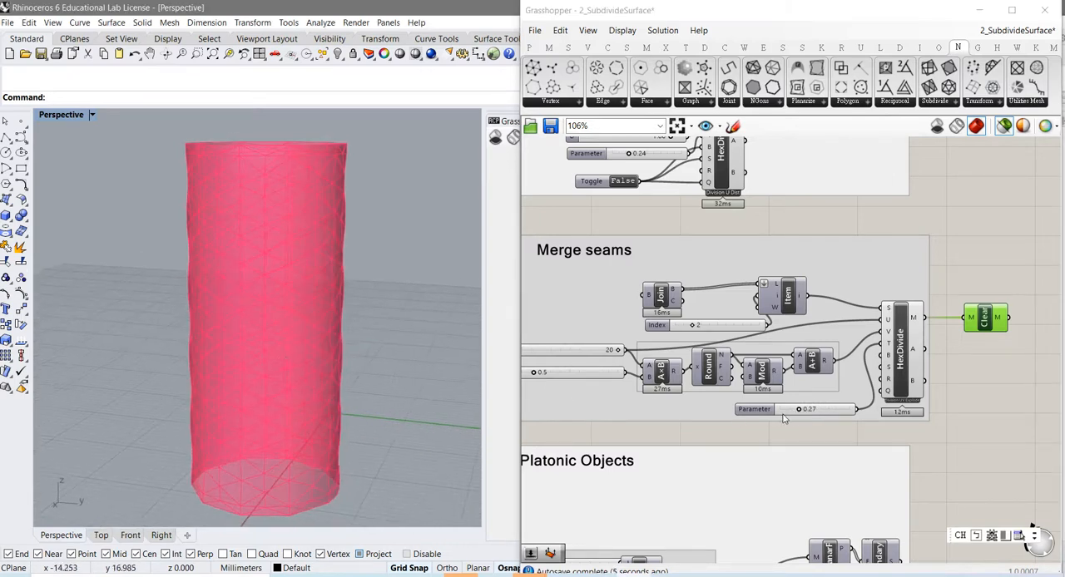
pyautogui.scroll(2, 782, 416)
pyautogui.moveTo(806, 410); pyautogui.dragTo(828, 418)
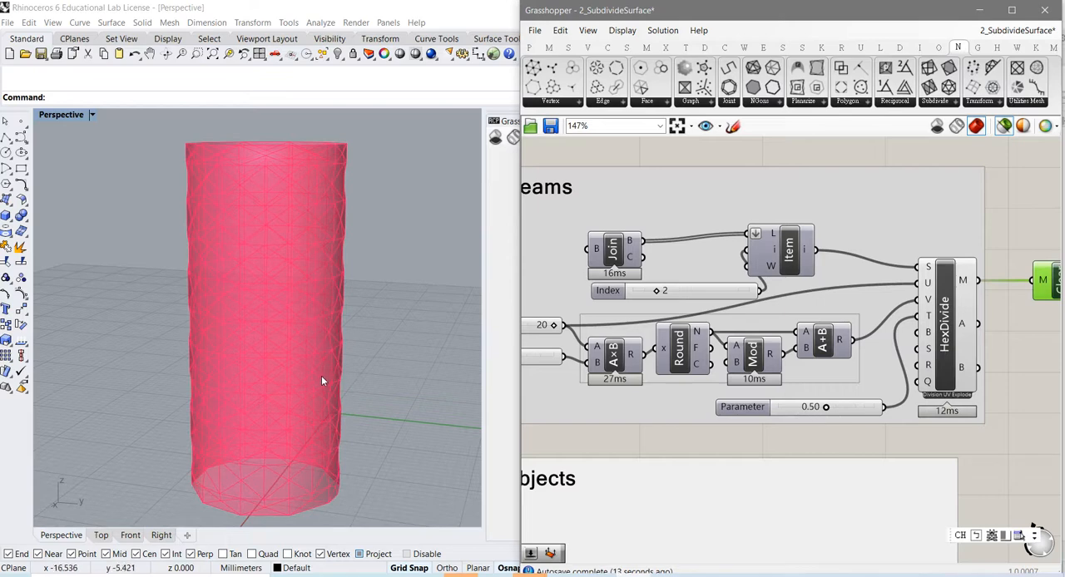
pyautogui.moveTo(321, 376); pyautogui.dragTo(371, 281, button='right')
pyautogui.scroll(3, 297, 308)
pyautogui.scroll(-3, 302, 306)
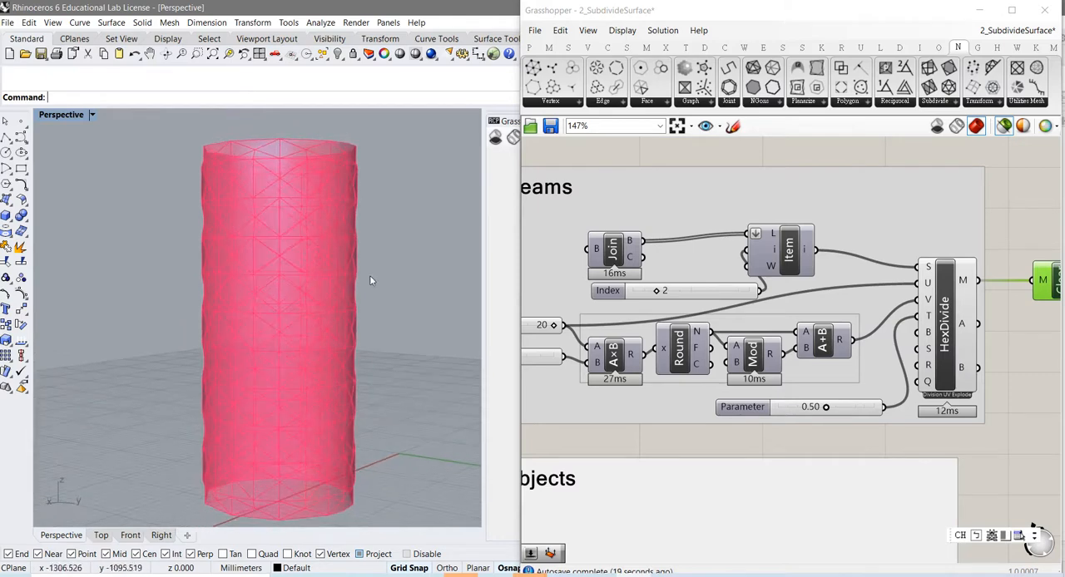
# Step: Preview the HexDivide mesh of the cylinder and examine its panels from the side and above
pyautogui.click(941, 355)
pyautogui.moveTo(256, 317)
pyautogui.mouseDown(button='right')
pyautogui.moveTo(286, 337)
pyautogui.moveTo(275, 316)
pyautogui.mouseUp(button='right')
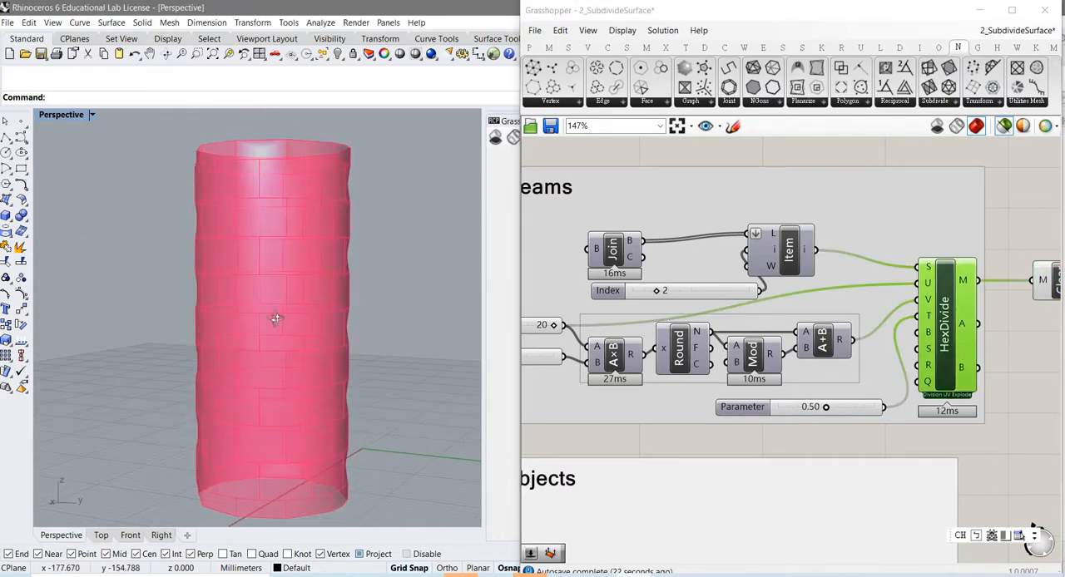
pyautogui.moveTo(244, 200); pyautogui.dragTo(241, 249, button='right')
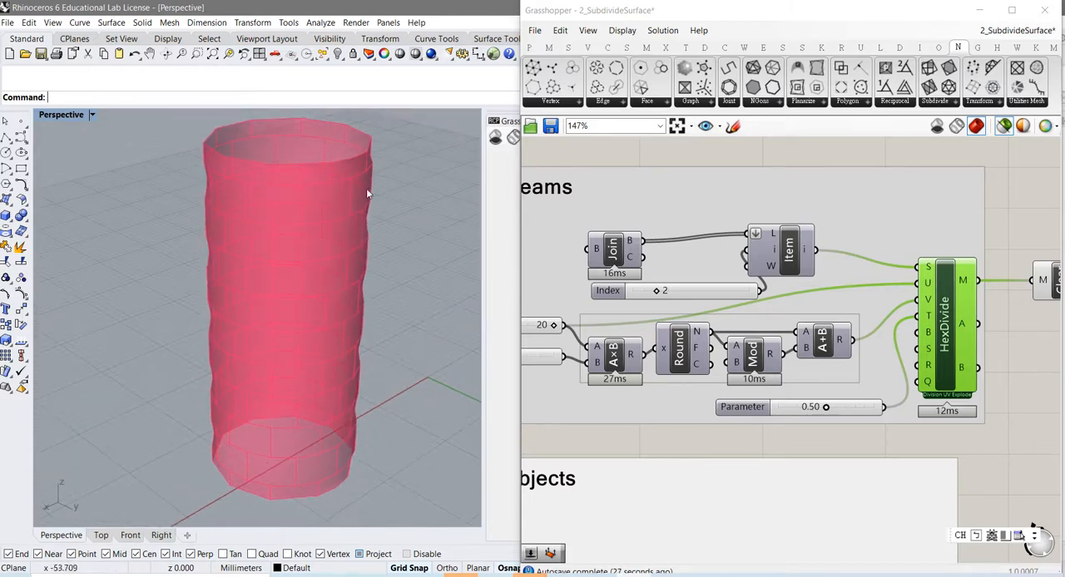
# Step: Step the Index slider in the "Merge seams" group through 3, 4 and 5, examining the HexDivide mesh at 3 and 4
pyautogui.moveTo(339, 404); pyautogui.dragTo(314, 290, button='right')
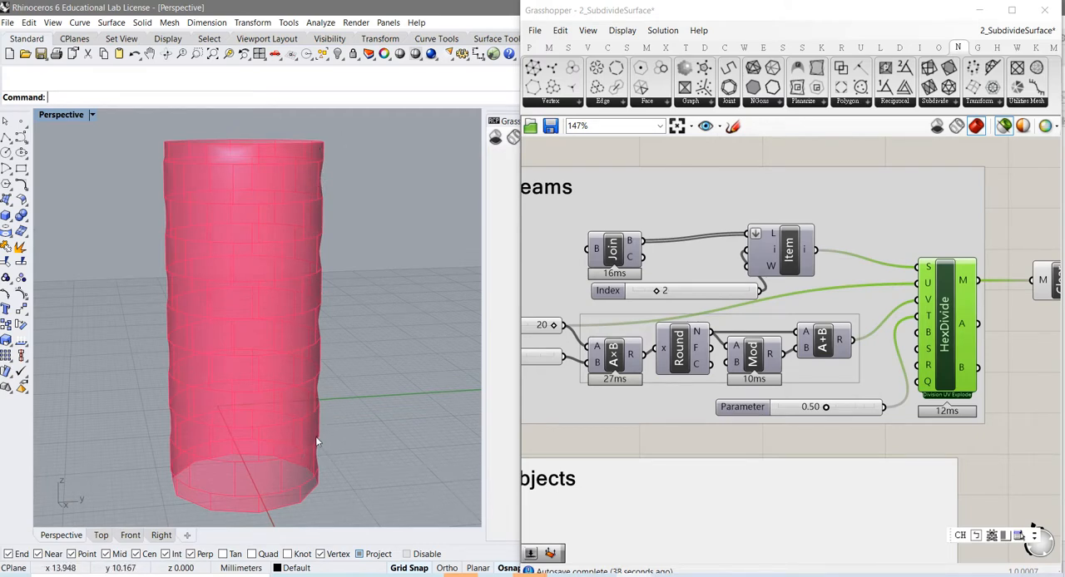
pyautogui.moveTo(687, 443); pyautogui.dragTo(777, 363, button='right')
pyautogui.moveTo(725, 442); pyautogui.dragTo(816, 378, button='right')
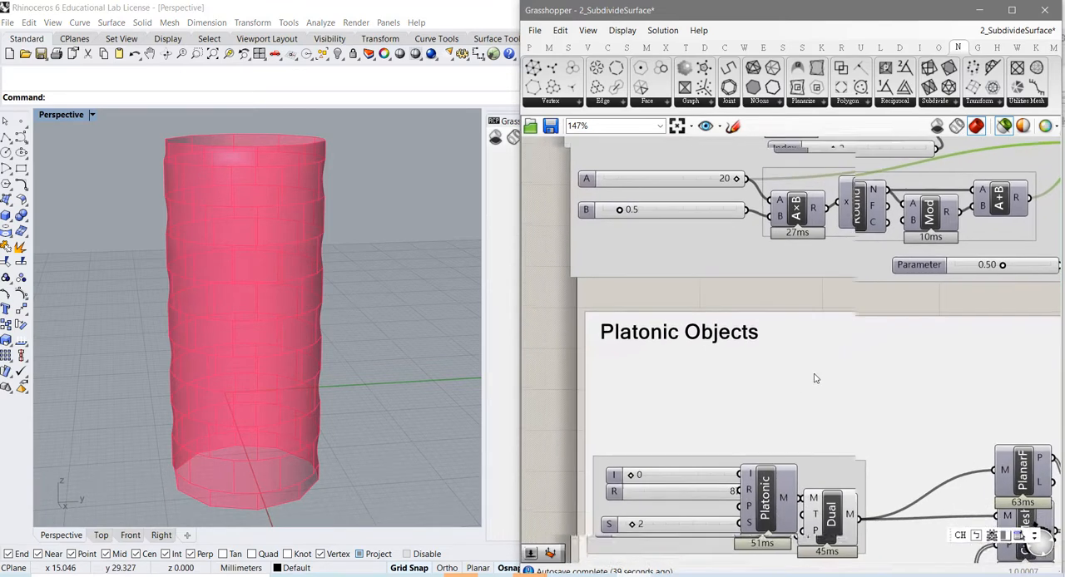
pyautogui.moveTo(786, 430); pyautogui.dragTo(774, 340, button='right')
pyautogui.moveTo(801, 241); pyautogui.dragTo(773, 491, button='right')
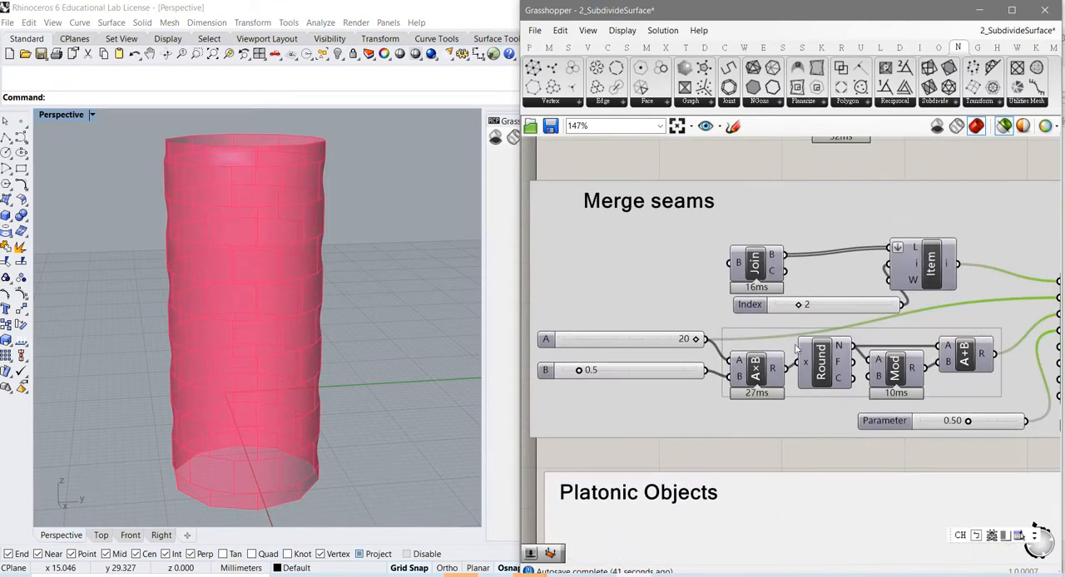
pyautogui.moveTo(799, 306); pyautogui.dragTo(811, 307)
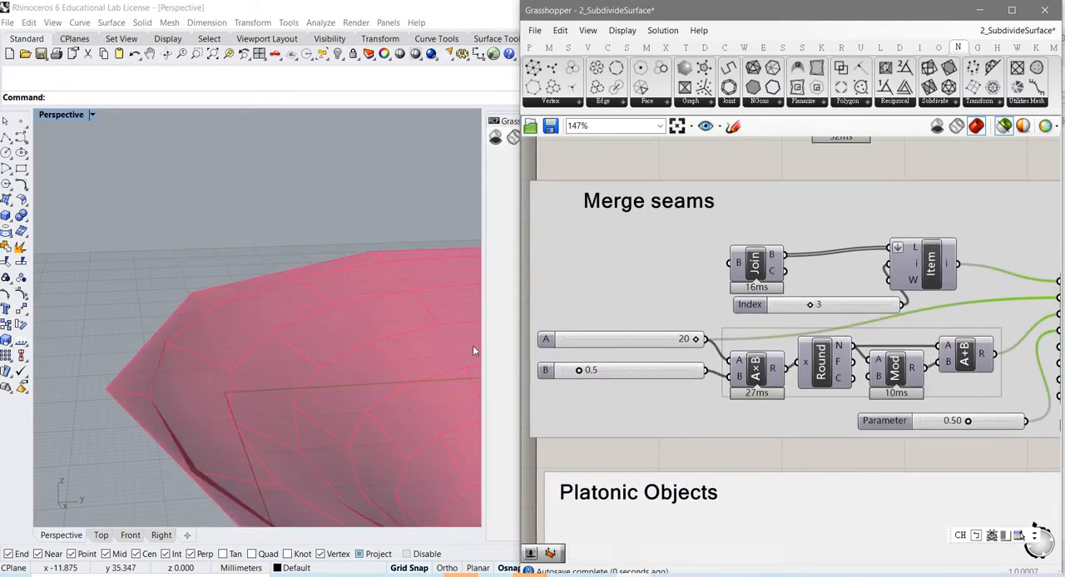
pyautogui.scroll(-6, 373, 397)
pyautogui.moveTo(382, 439); pyautogui.dragTo(251, 398, button='right')
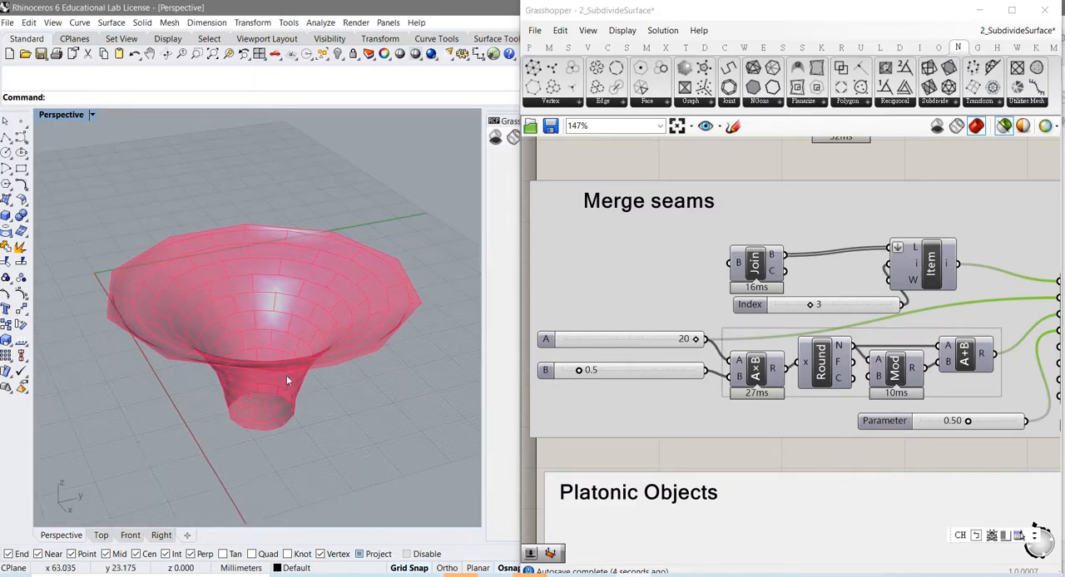
pyautogui.moveTo(812, 306); pyautogui.dragTo(821, 305)
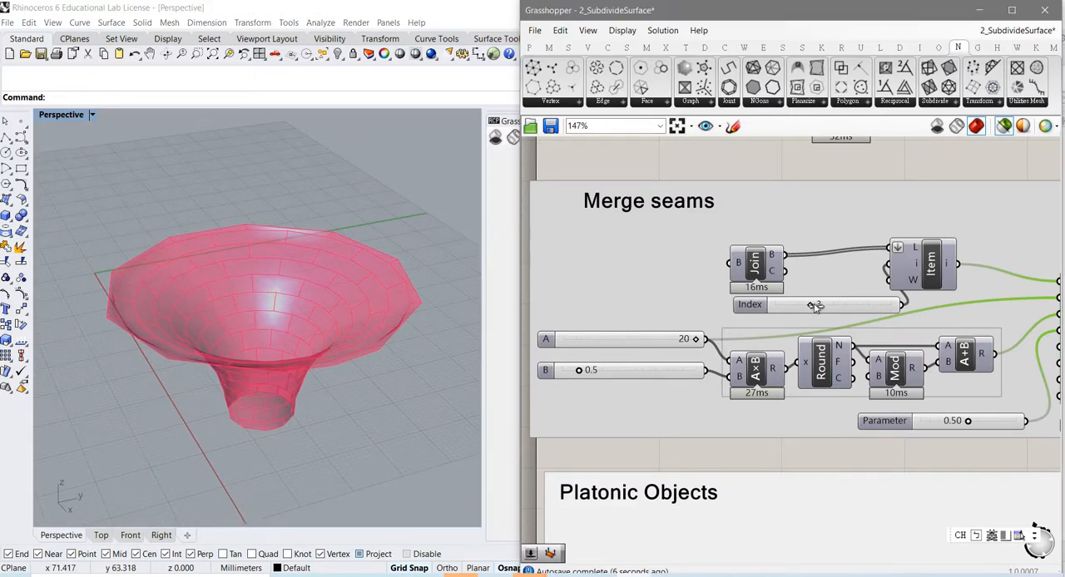
pyautogui.moveTo(462, 400); pyautogui.dragTo(349, 366, button='right')
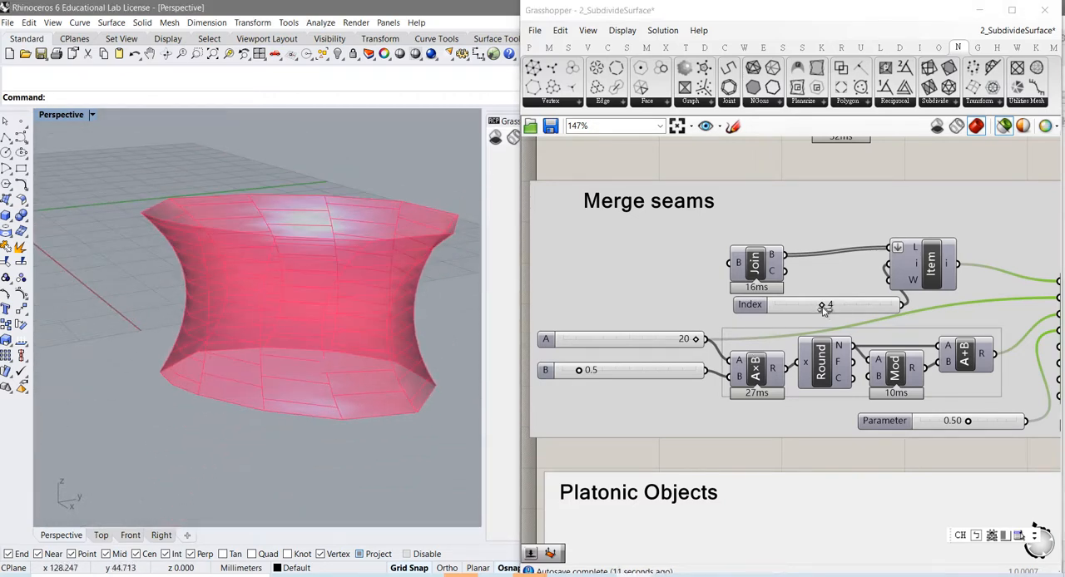
pyautogui.moveTo(821, 305); pyautogui.dragTo(833, 305)
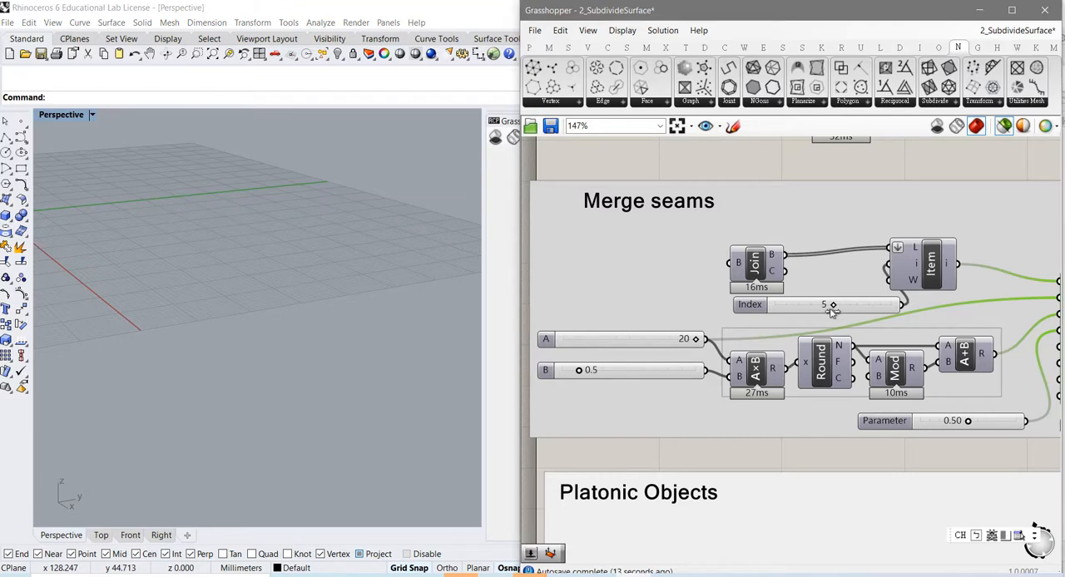
# Step: Turn on the preview of the Platonic component in the "Platonic Objects" group and examine its spherical mesh
pyautogui.moveTo(845, 454); pyautogui.dragTo(800, 319, button='right')
pyautogui.moveTo(795, 415); pyautogui.dragTo(829, 278, button='right')
pyautogui.moveTo(818, 329); pyautogui.dragTo(822, 264, button='right')
pyautogui.click(734, 307)
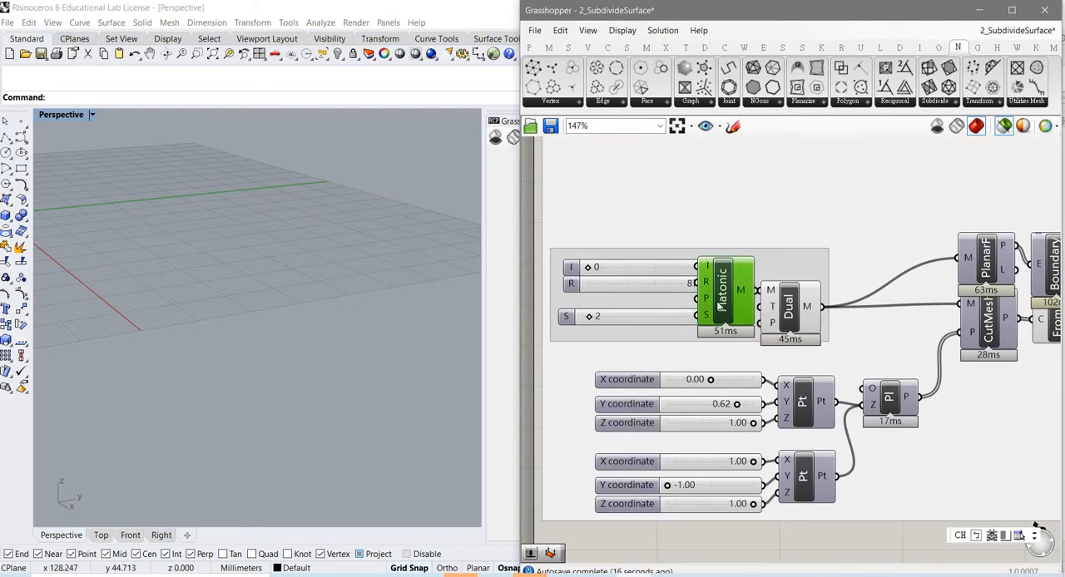
pyautogui.scroll(-6, 292, 375)
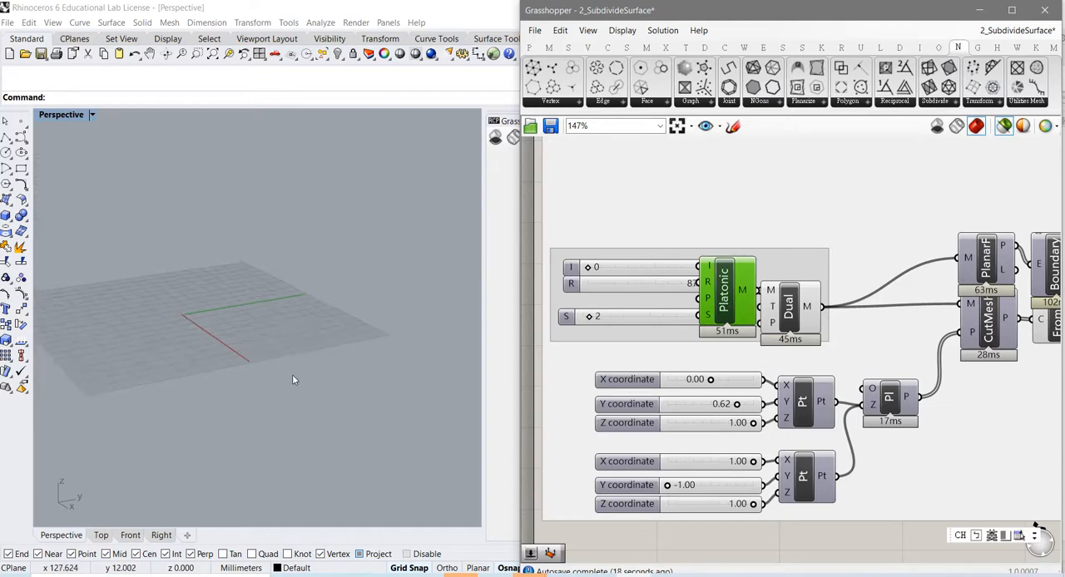
pyautogui.scroll(2, 292, 377)
pyautogui.scroll(1, 293, 381)
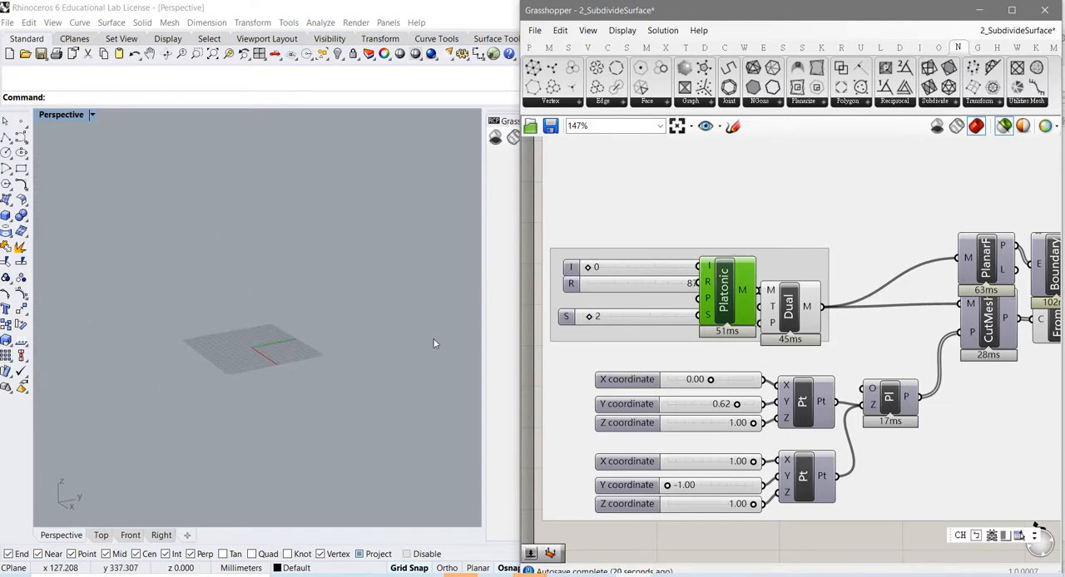
pyautogui.rightClick(726, 301)
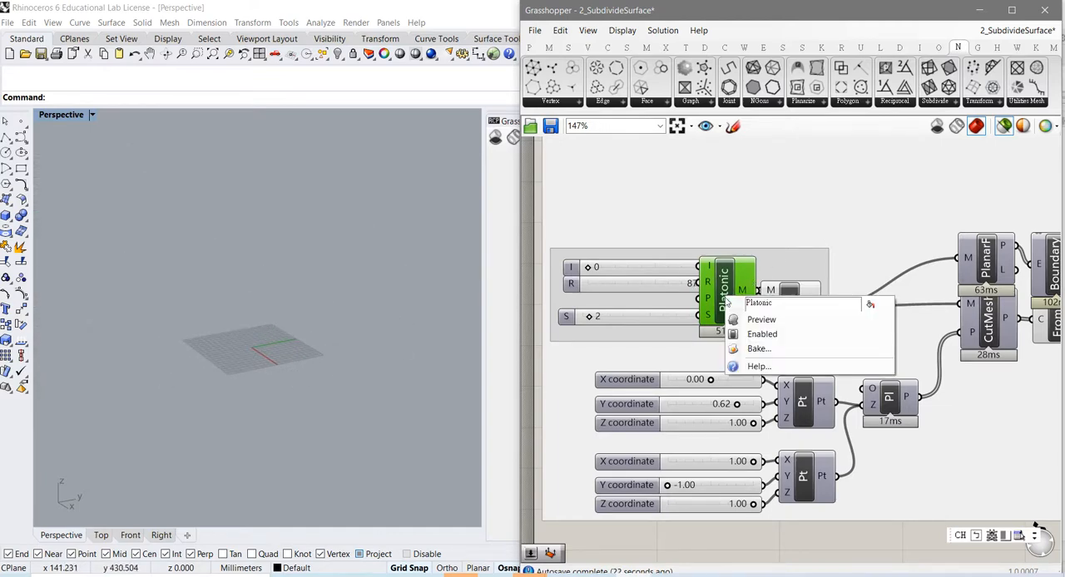
pyautogui.click(759, 319)
pyautogui.scroll(4, 214, 347)
pyautogui.scroll(2, 214, 347)
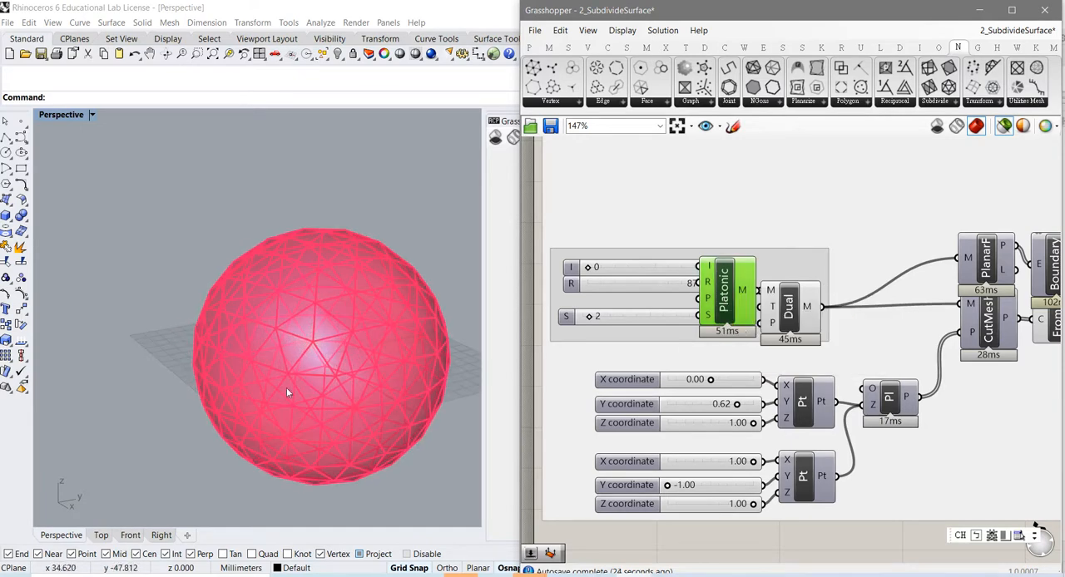
pyautogui.keyDown('shift'); pyautogui.moveTo(317, 405); pyautogui.dragTo(295, 345, button='right'); pyautogui.keyUp('shift')
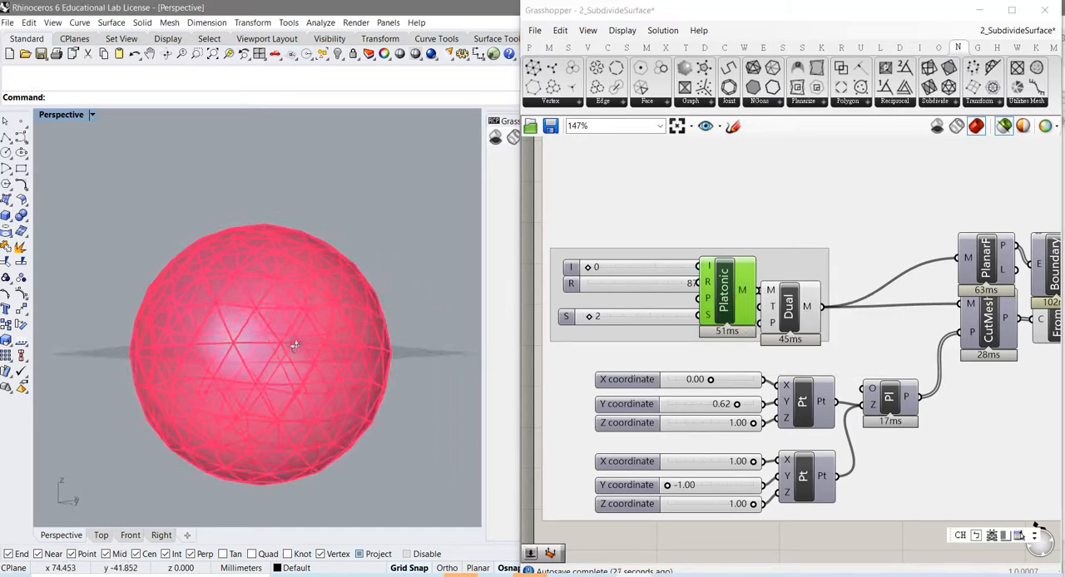
# Step: Deselect the Platonic component and read the description of its I input
pyautogui.click(726, 291)
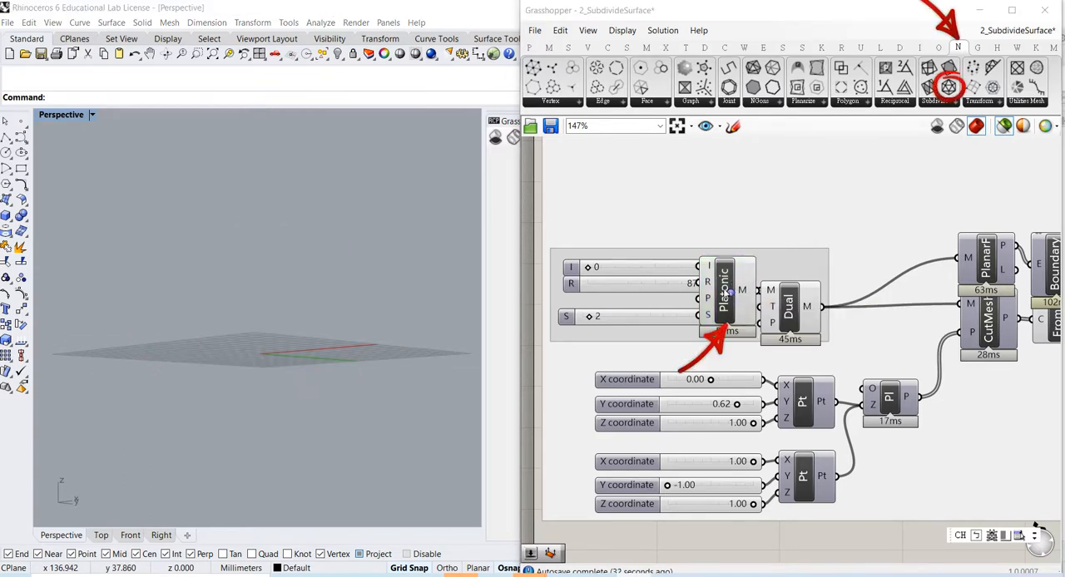
pyautogui.moveTo(710, 271)
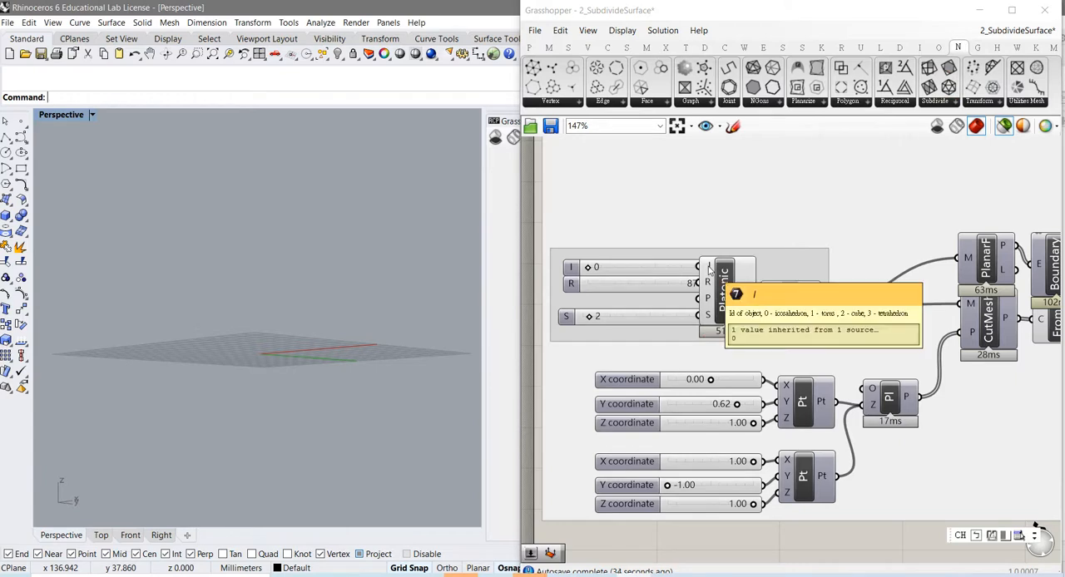
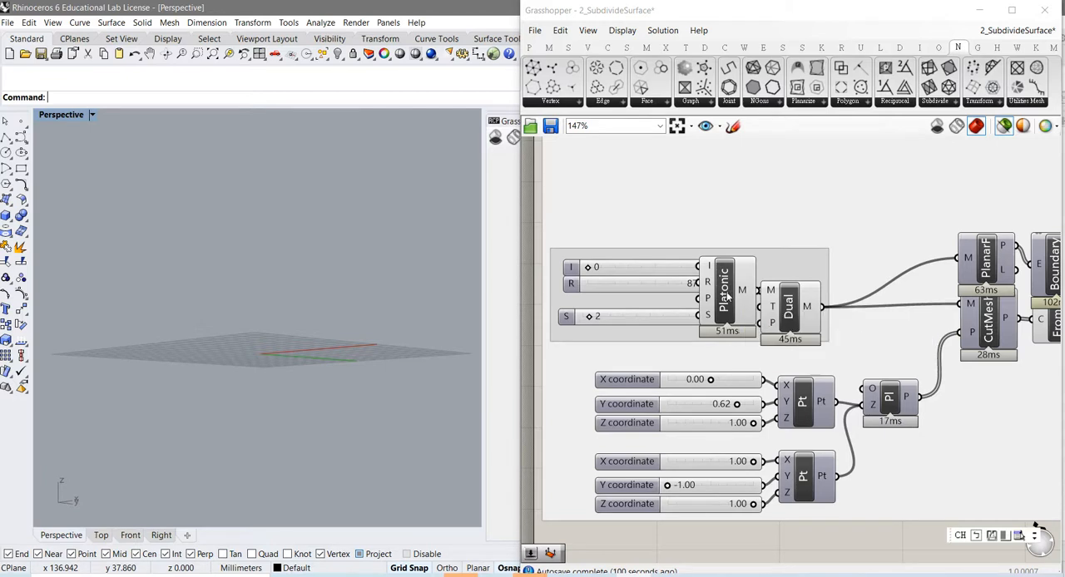
# Step: Select the Platonic component to highlight its mesh and read the description of its S input
pyautogui.moveTo(709, 281)
pyautogui.click(710, 284)
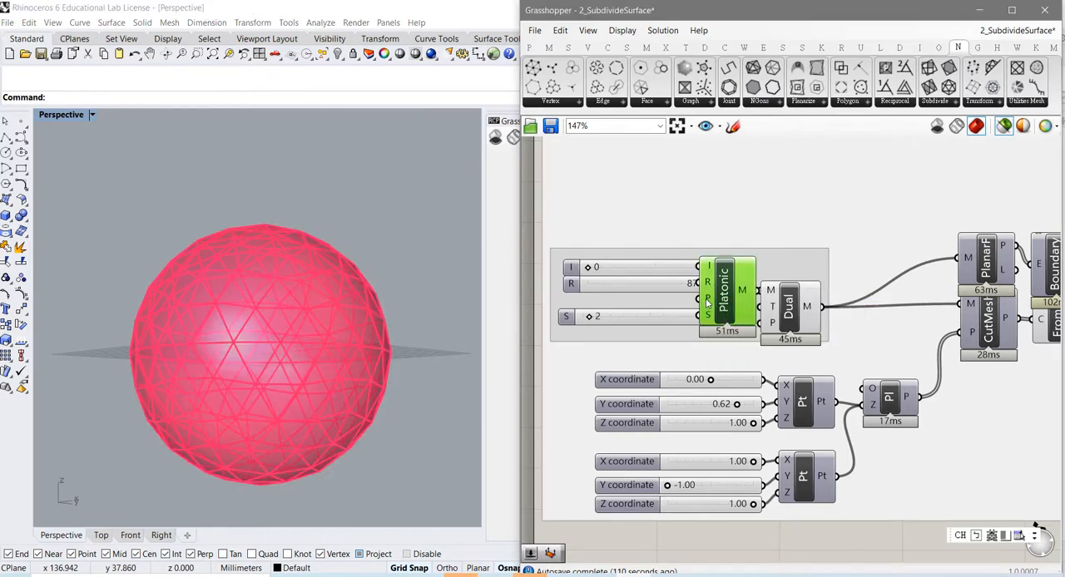
pyautogui.moveTo(708, 304)
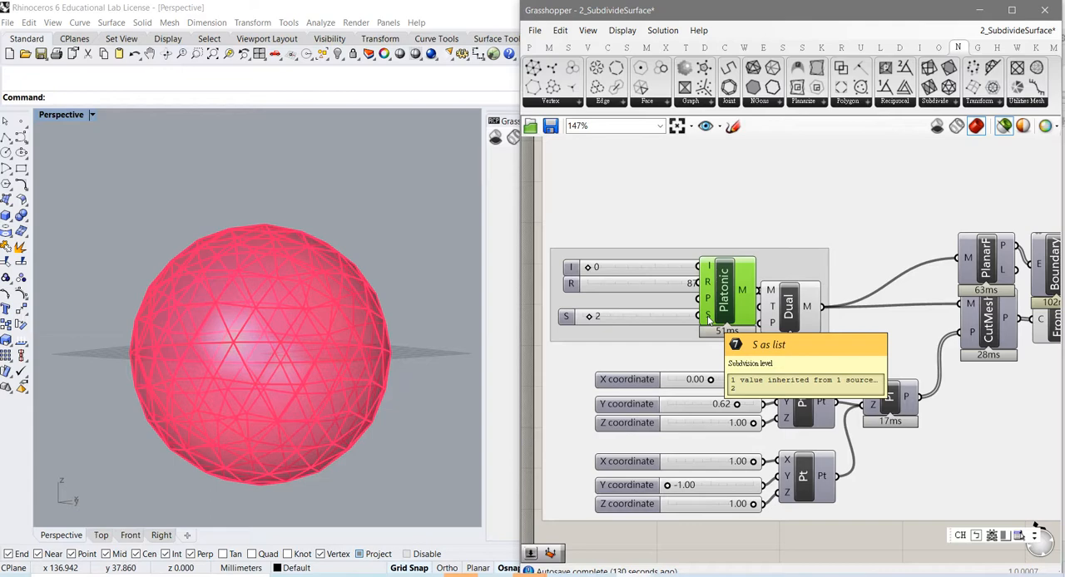
# Step: Set the Platonic component's subdivision level S to 0 and examine the resulting solid from several angles
pyautogui.moveTo(589, 323); pyautogui.dragTo(582, 322)
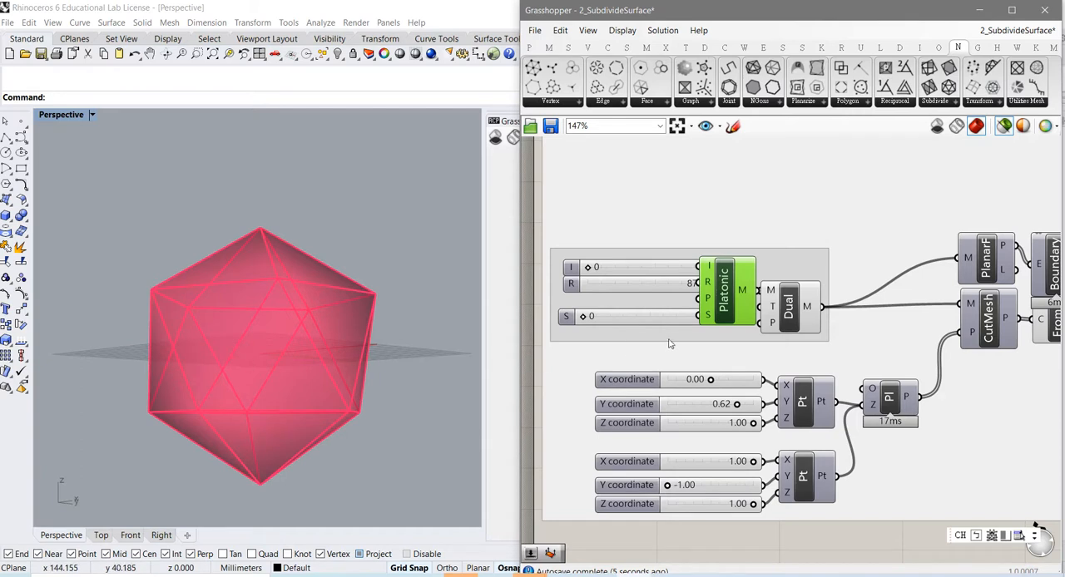
pyautogui.moveTo(708, 321)
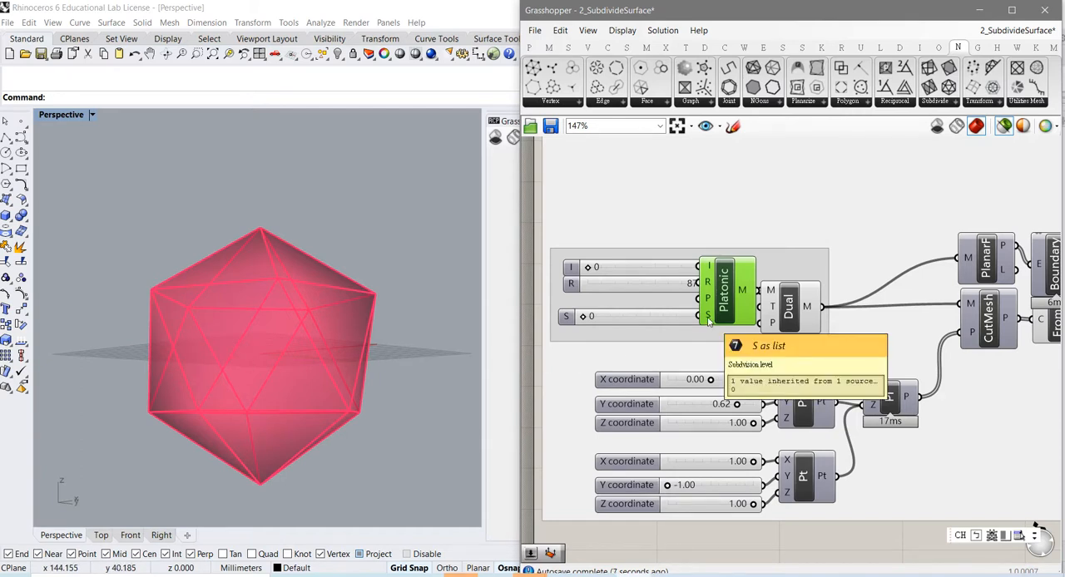
pyautogui.moveTo(253, 357); pyautogui.dragTo(329, 425, button='right')
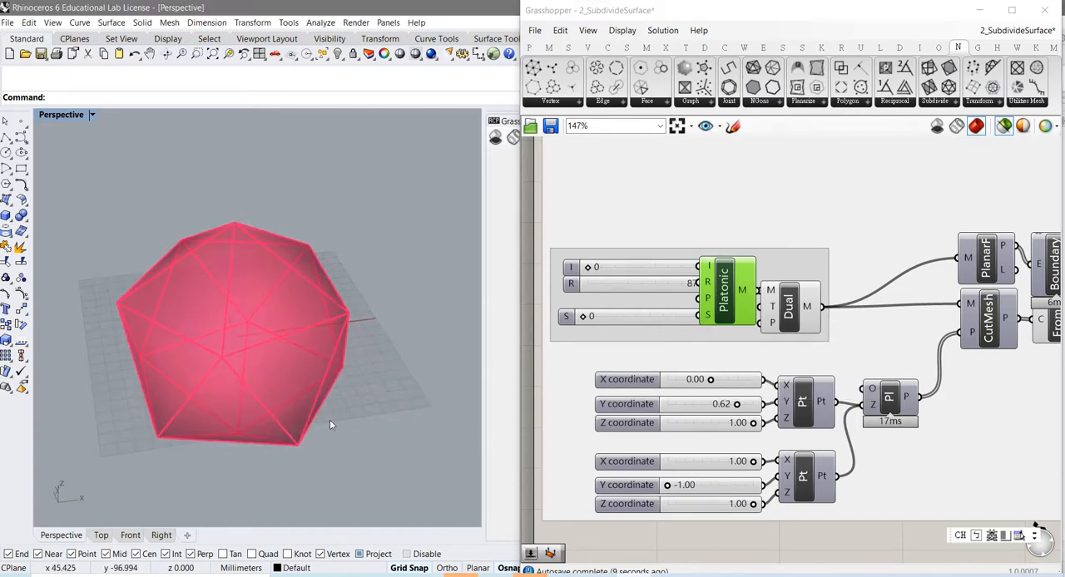
pyautogui.moveTo(233, 391); pyautogui.dragTo(254, 334, button='right')
pyautogui.scroll(-6, 255, 345)
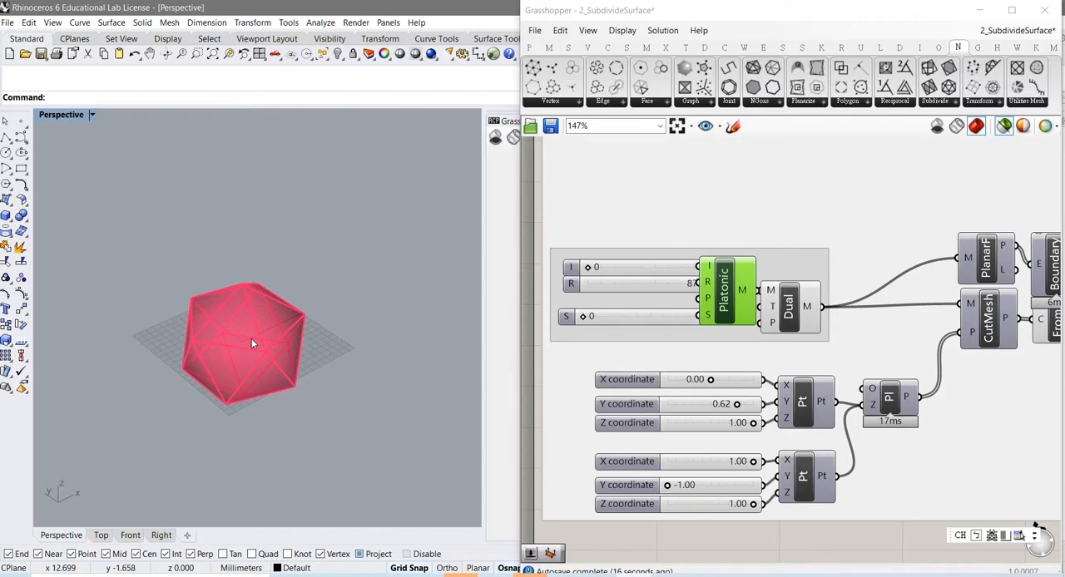
pyautogui.moveTo(253, 348)
pyautogui.mouseDown(button='right')
pyautogui.moveTo(253, 379)
pyautogui.moveTo(248, 335)
pyautogui.mouseUp(button='right')
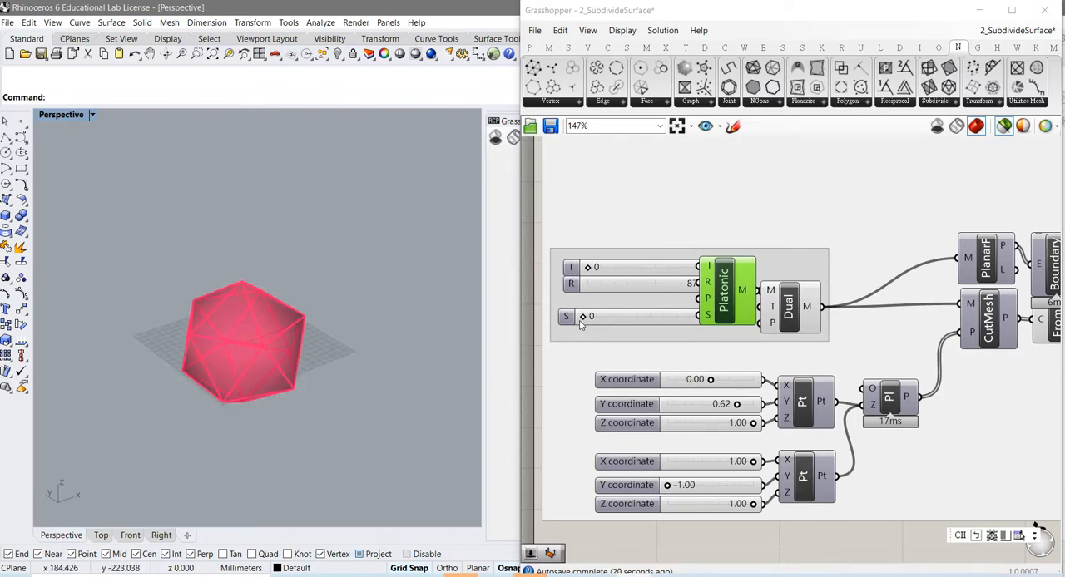
# Step: Raise the Platonic subdivision level S through 1 and 2 to 4, examining the mesh closely at level 1
pyautogui.moveTo(585, 317); pyautogui.dragTo(589, 318)
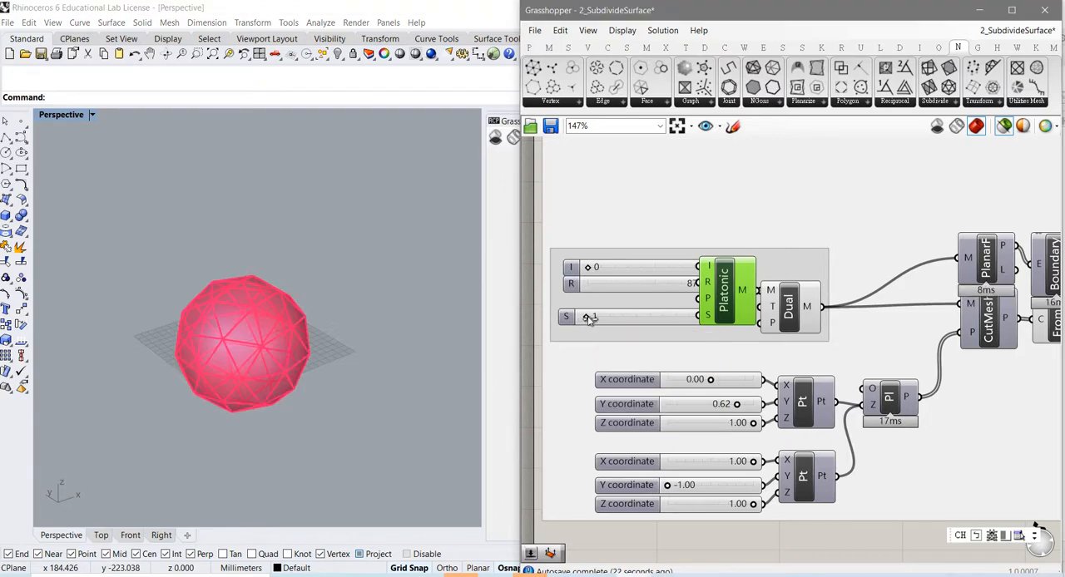
pyautogui.moveTo(256, 342); pyautogui.dragTo(235, 337, button='right')
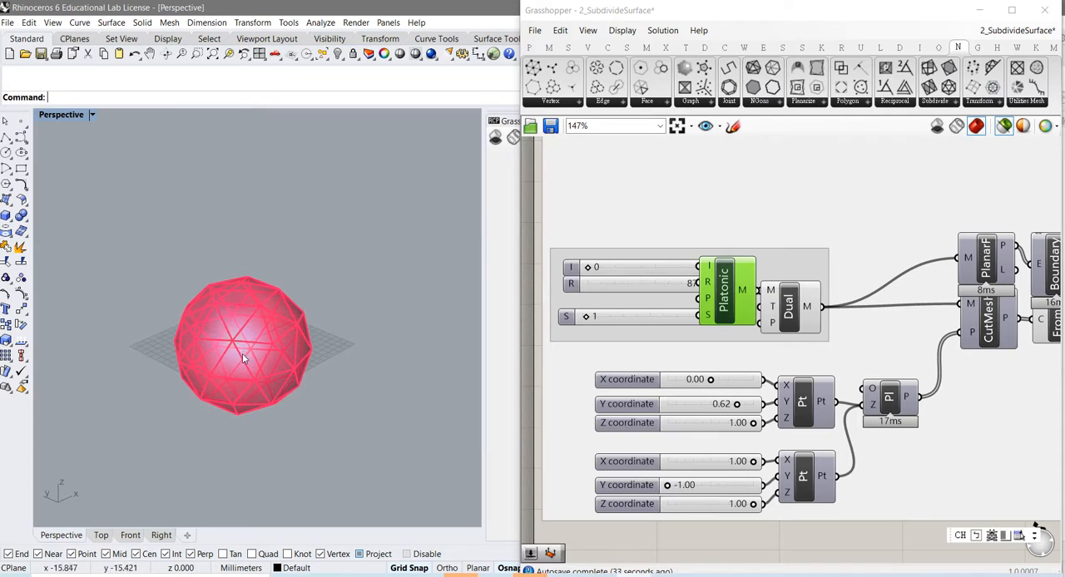
pyautogui.moveTo(230, 372); pyautogui.dragTo(220, 342, button='right')
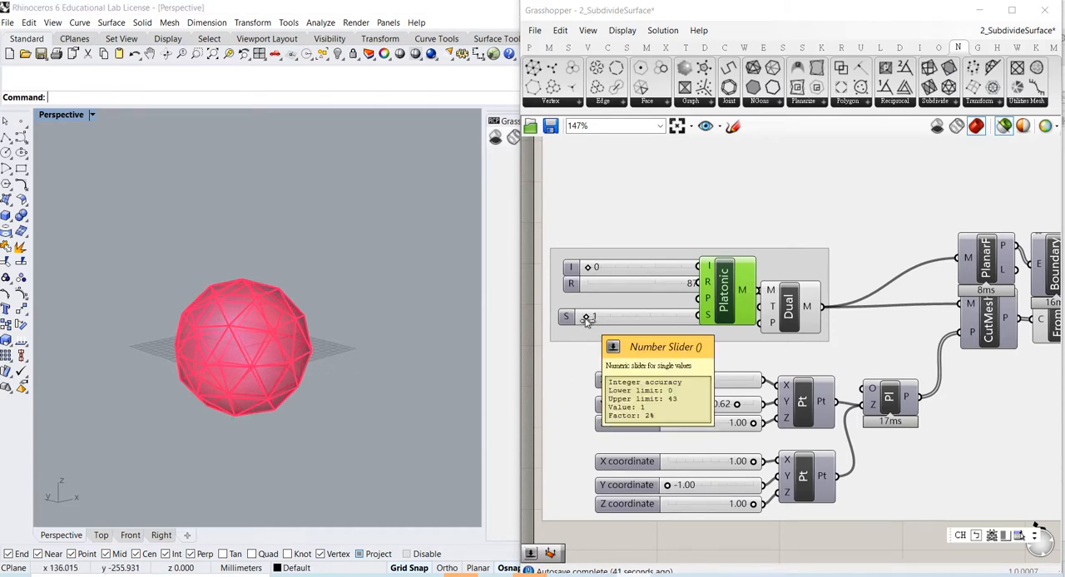
pyautogui.moveTo(586, 320); pyautogui.dragTo(588, 320)
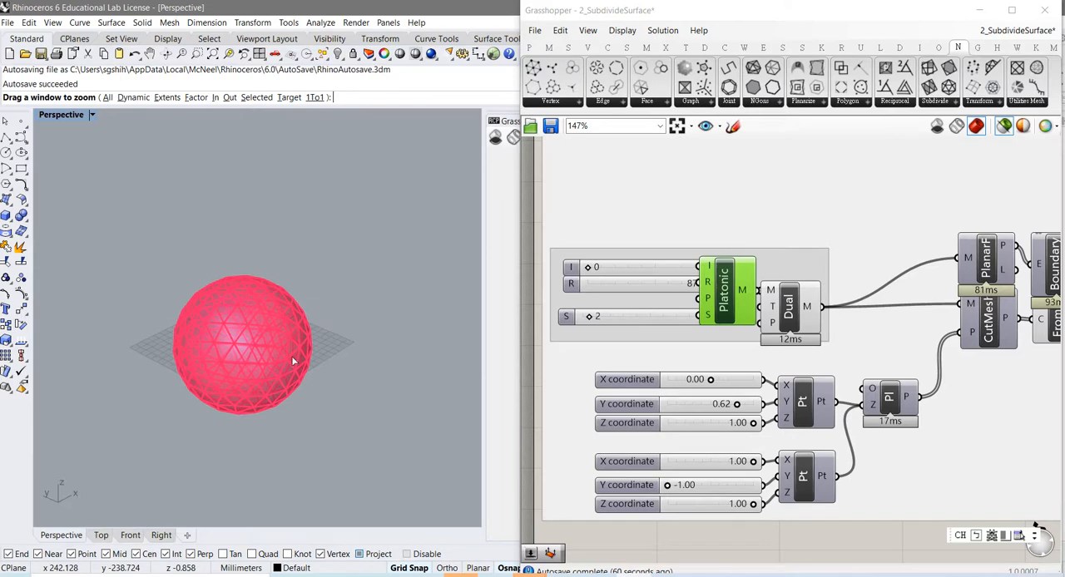
pyautogui.moveTo(589, 319); pyautogui.dragTo(596, 317)
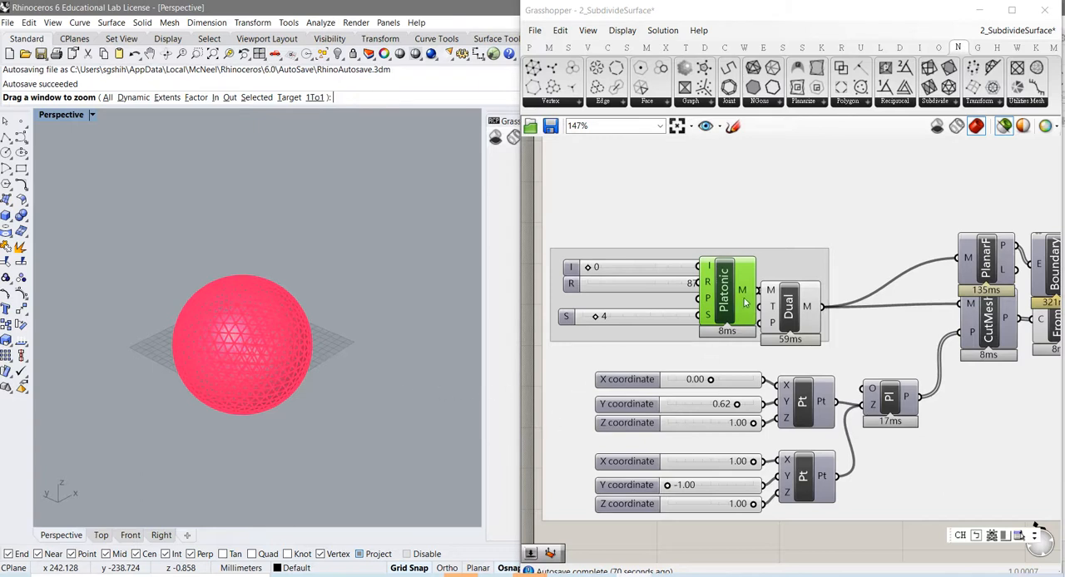
pyautogui.moveTo(743, 293)
# Step: Move the Dual and Platonic components farther from their sliders with a gap between them, keeping Dual selected
pyautogui.click(792, 314)
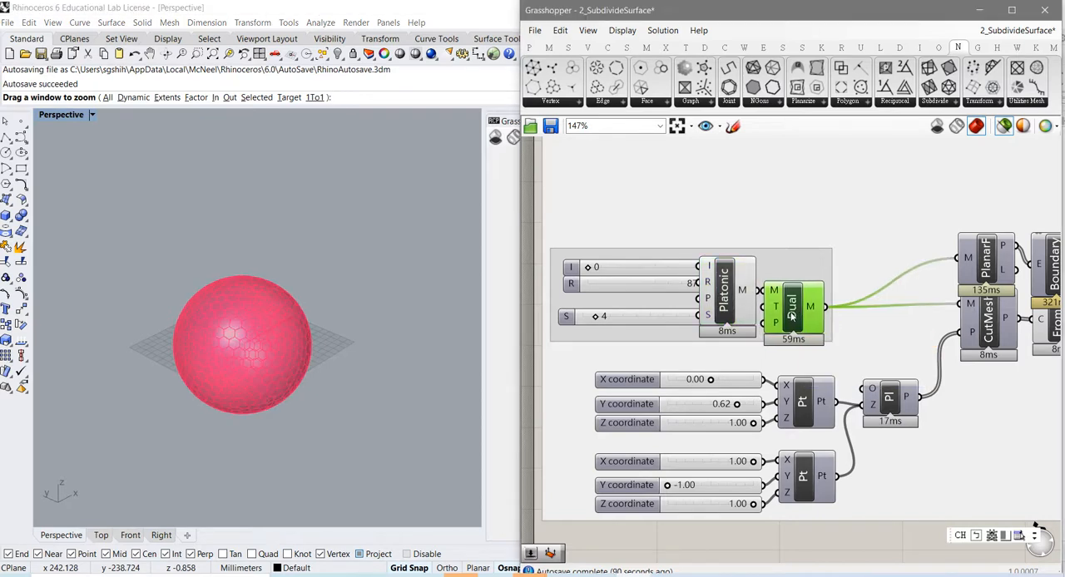
pyautogui.moveTo(792, 313); pyautogui.dragTo(824, 304)
pyautogui.moveTo(721, 309); pyautogui.dragTo(751, 305)
pyautogui.click(832, 299)
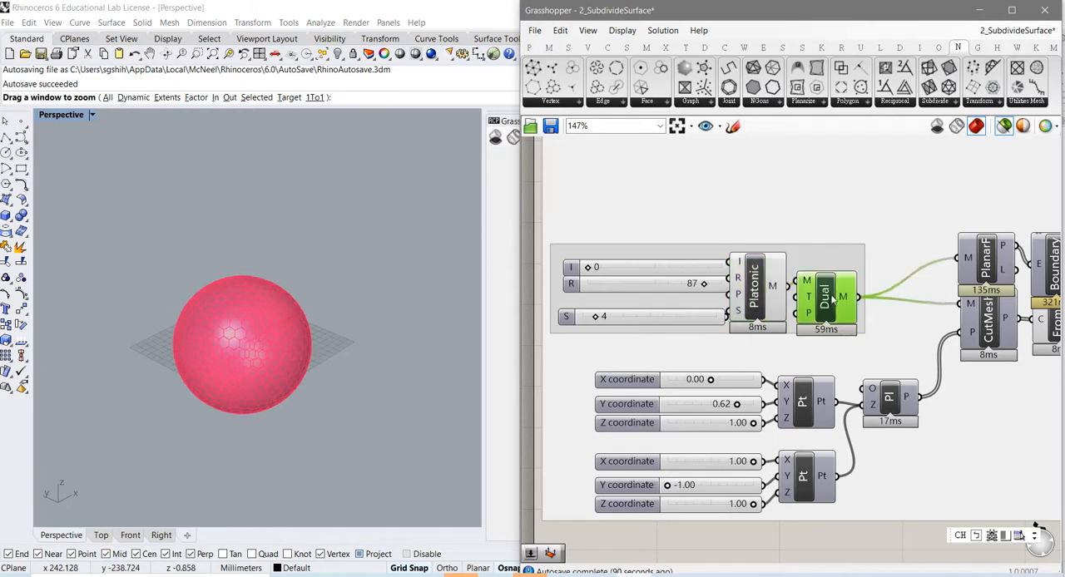
pyautogui.moveTo(832, 299); pyautogui.dragTo(842, 288)
# Step: Examine the panels of the Dual mesh up close, from above and from the side
pyautogui.click(238, 372)
pyautogui.scroll(4, 240, 372)
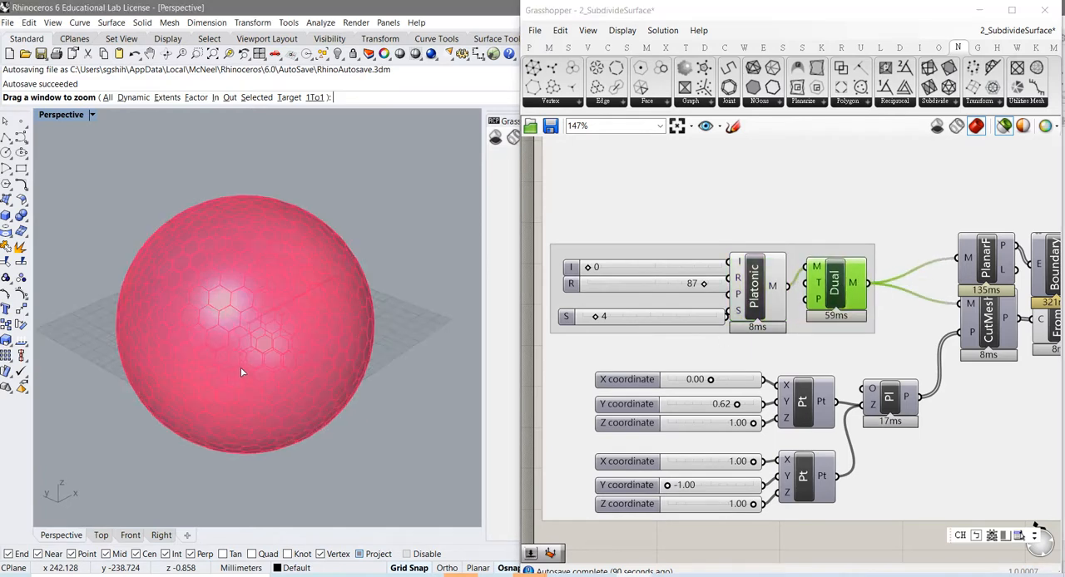
pyautogui.scroll(2, 241, 372)
pyautogui.moveTo(238, 384); pyautogui.dragTo(260, 448, button='right')
pyautogui.scroll(-3, 266, 434)
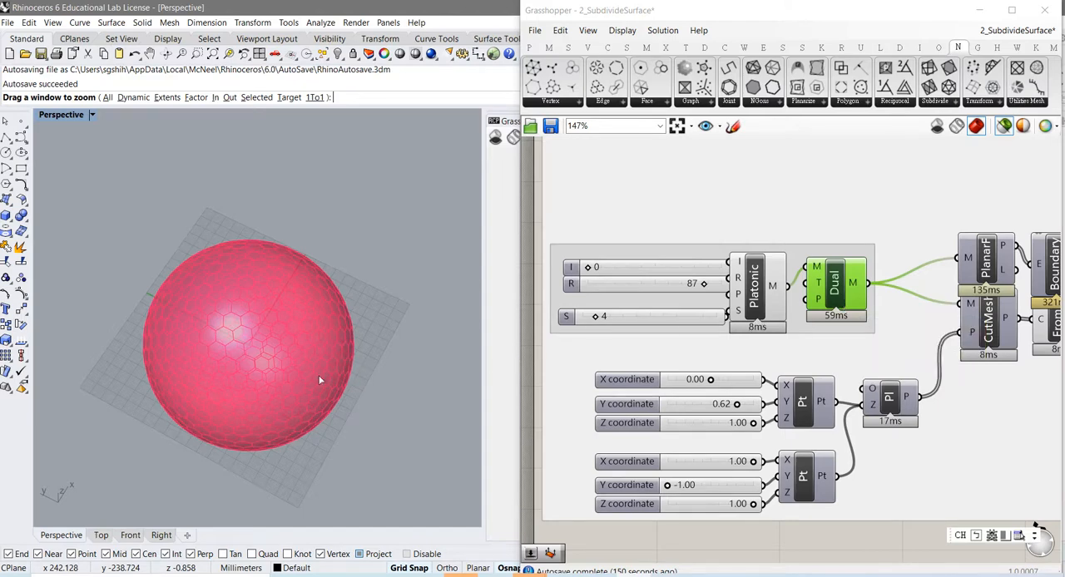
pyautogui.scroll(2, 240, 363)
pyautogui.scroll(2, 240, 359)
pyautogui.moveTo(240, 360); pyautogui.dragTo(305, 333, button='right')
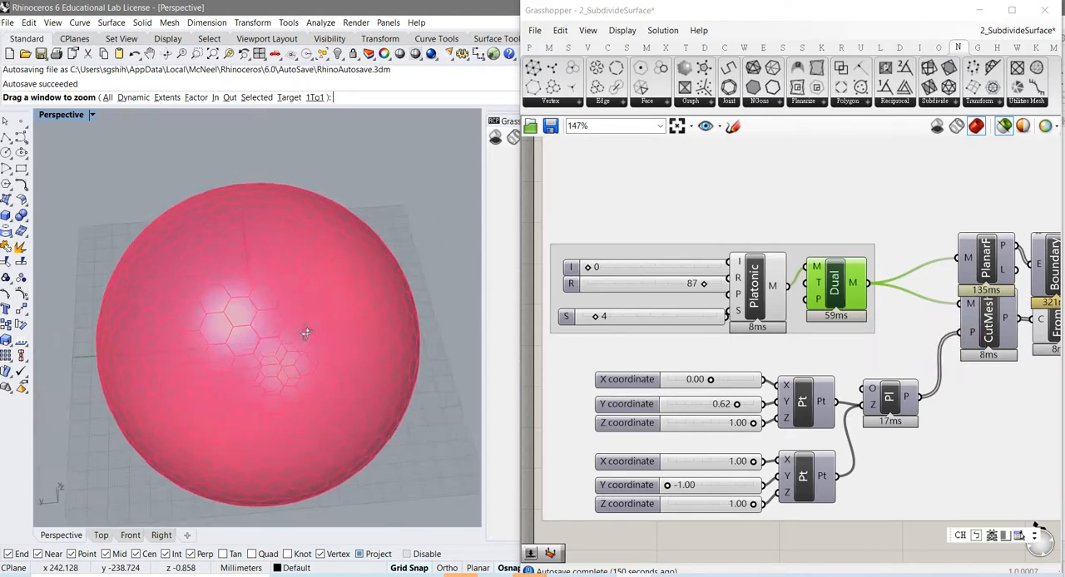
pyautogui.scroll(-2, 270, 367)
pyautogui.scroll(4, 262, 368)
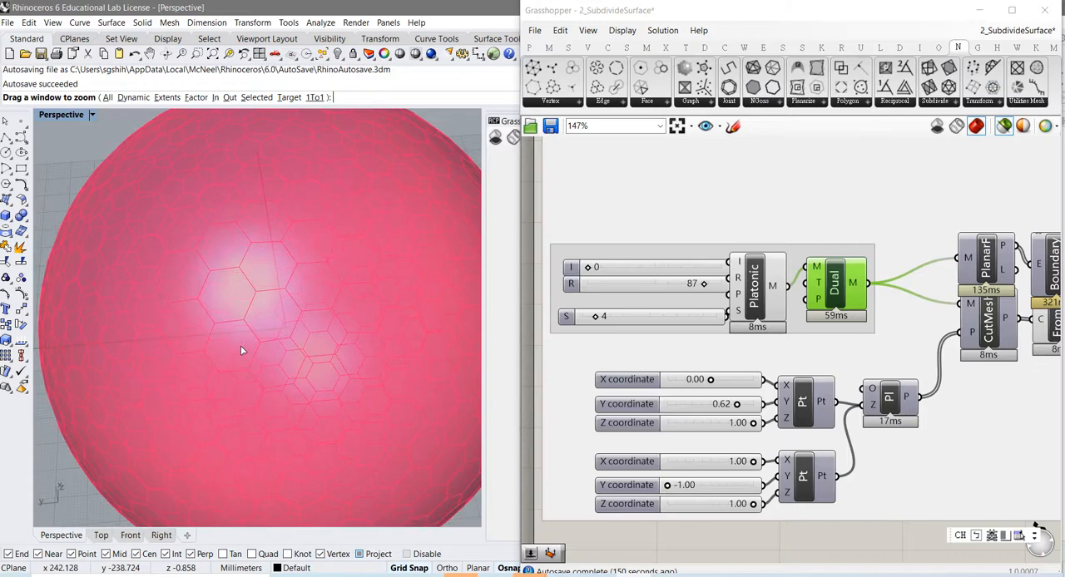
pyautogui.moveTo(241, 346); pyautogui.dragTo(269, 340, button='right')
# Step: Select the Platonic component, set its subdivision level S to 0 and examine its triangular faces
pyautogui.click(756, 299)
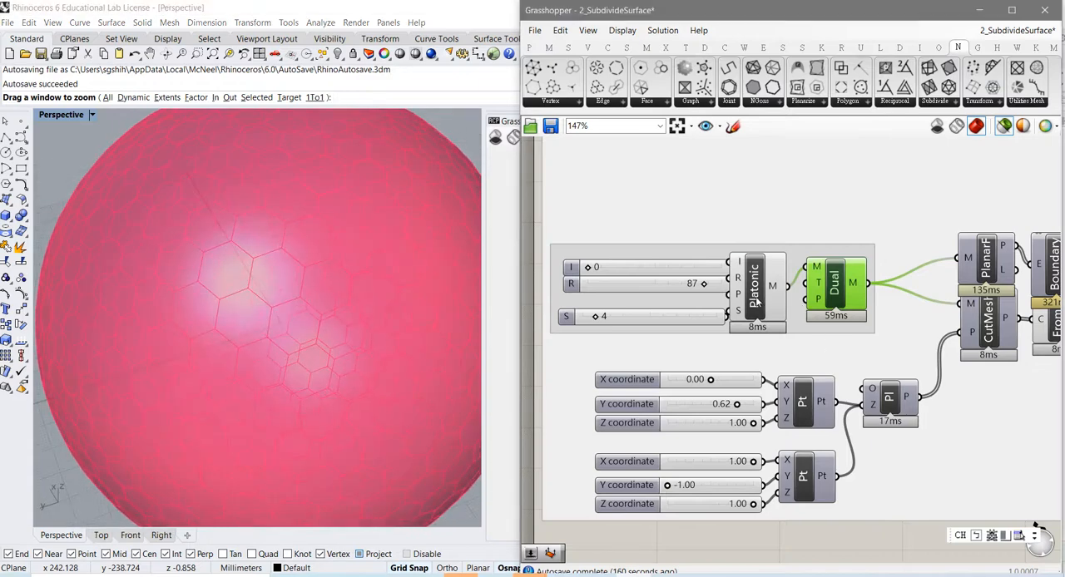
pyautogui.click(756, 301)
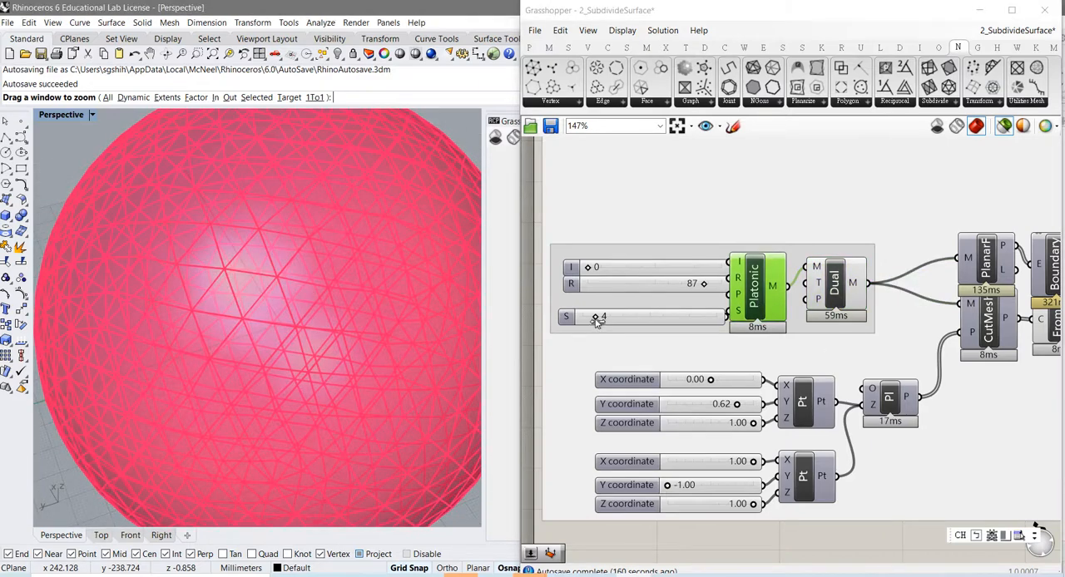
pyautogui.moveTo(596, 323); pyautogui.dragTo(581, 322)
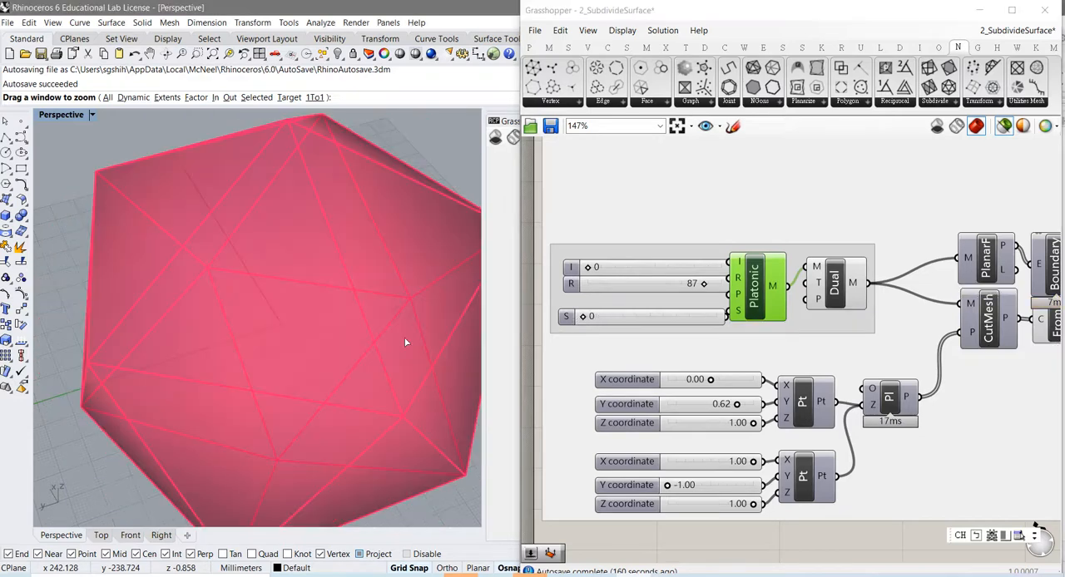
pyautogui.moveTo(406, 342); pyautogui.dragTo(305, 274, button='right')
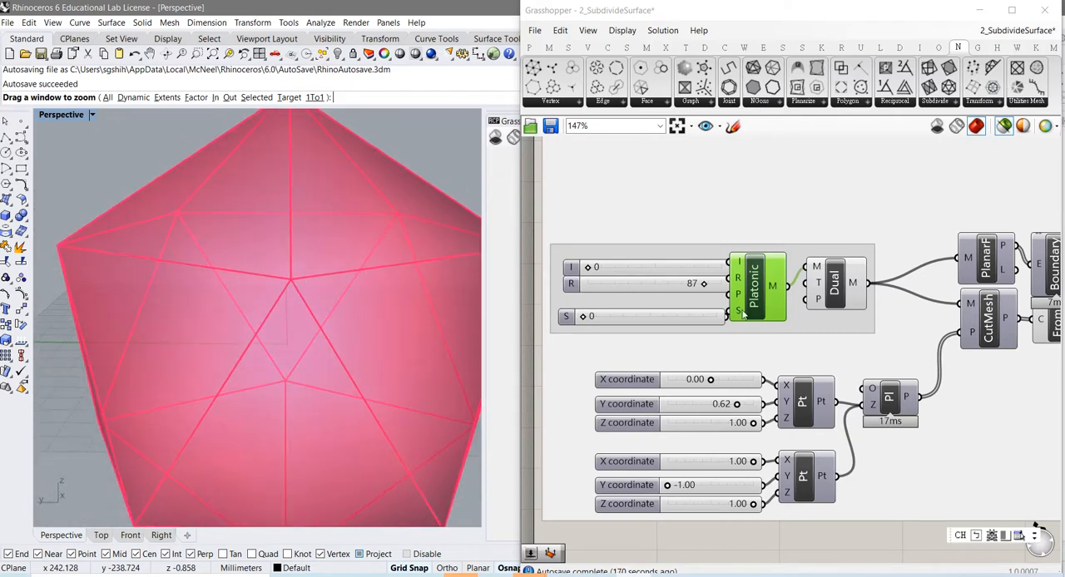
# Step: Compare the Dual mesh with the Platonic mesh at level 0 by selecting each component alternately and viewing its faces and vertices
pyautogui.click(835, 290)
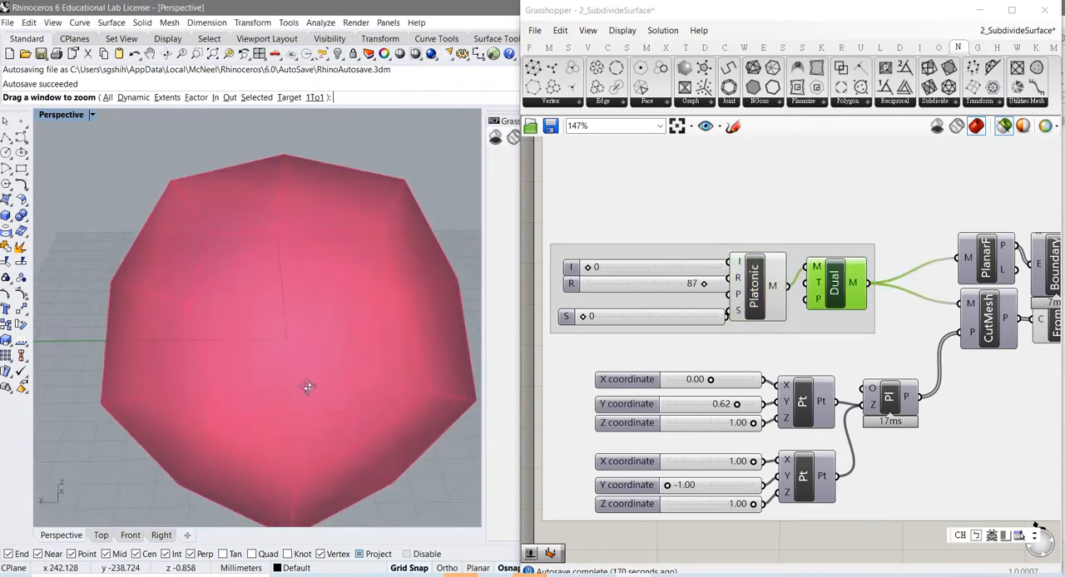
pyautogui.moveTo(308, 387); pyautogui.dragTo(286, 373, button='right')
pyautogui.click(762, 300)
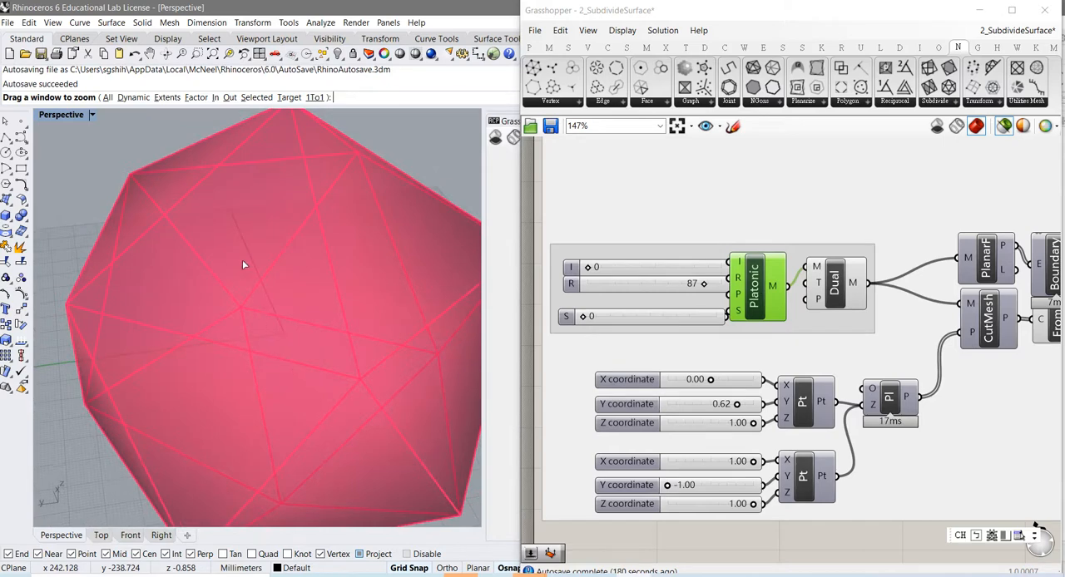
pyautogui.moveTo(373, 256); pyautogui.dragTo(330, 262, button='right')
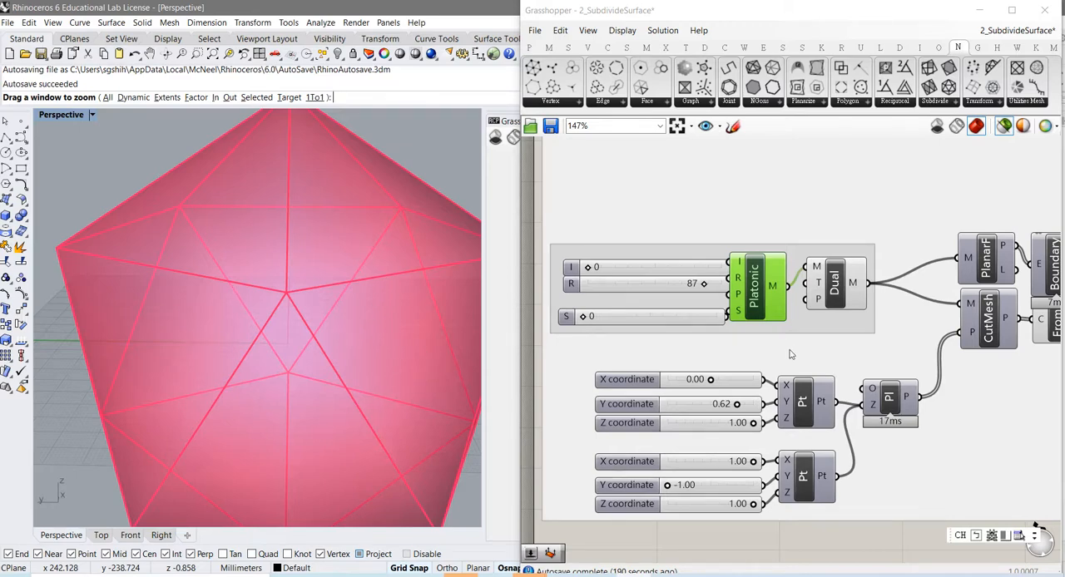
pyautogui.click(836, 290)
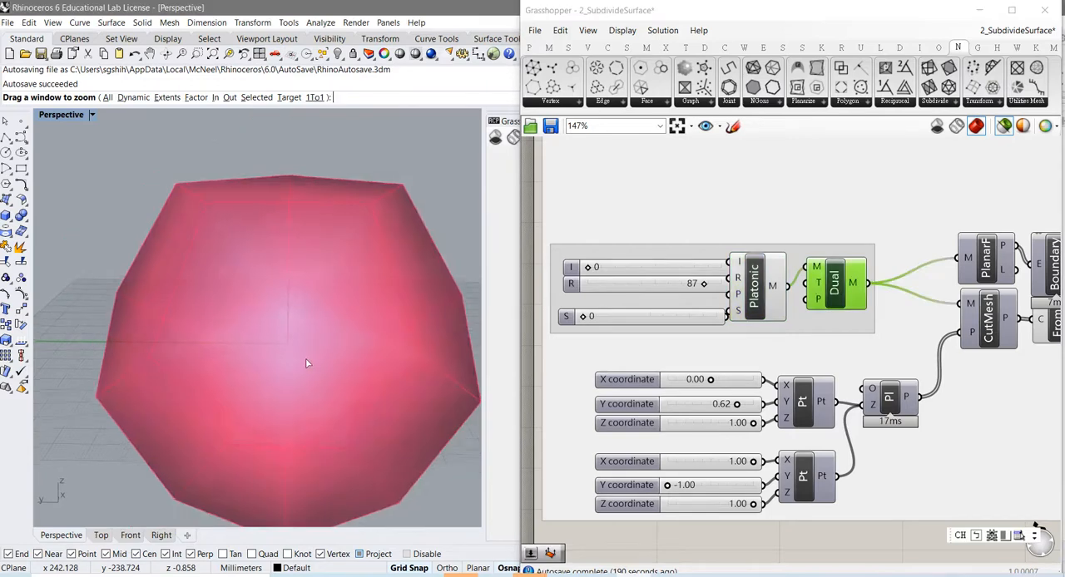
pyautogui.moveTo(307, 363); pyautogui.dragTo(307, 285, button='right')
pyautogui.moveTo(294, 266); pyautogui.dragTo(313, 341, button='right')
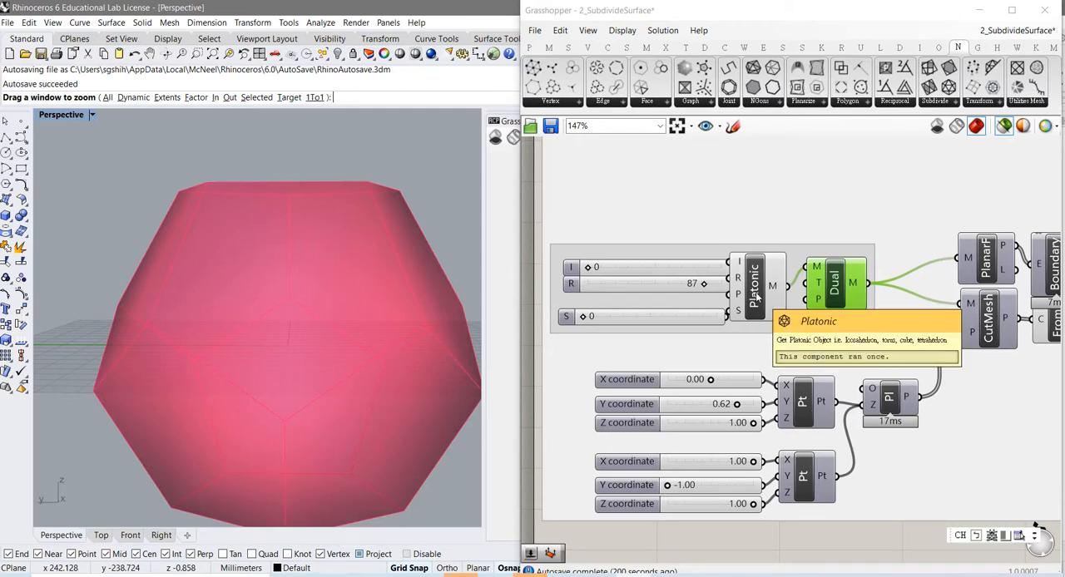
pyautogui.click(756, 296)
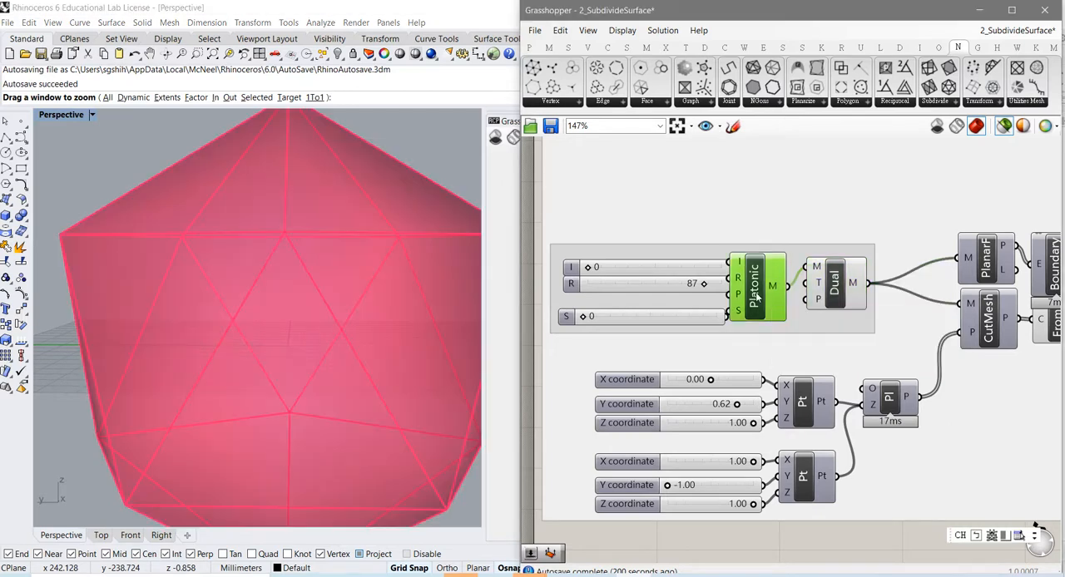
pyautogui.click(834, 293)
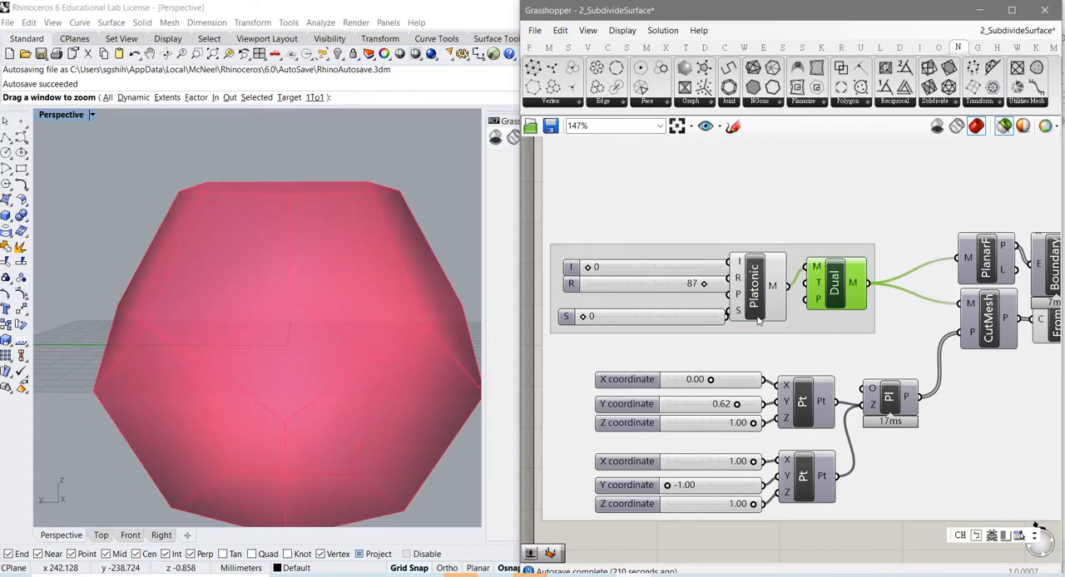
# Step: Shift the Platonic component slightly toward Dual, set its subdivision level S to 1 and inspect the mesh
pyautogui.moveTo(761, 313); pyautogui.dragTo(771, 314)
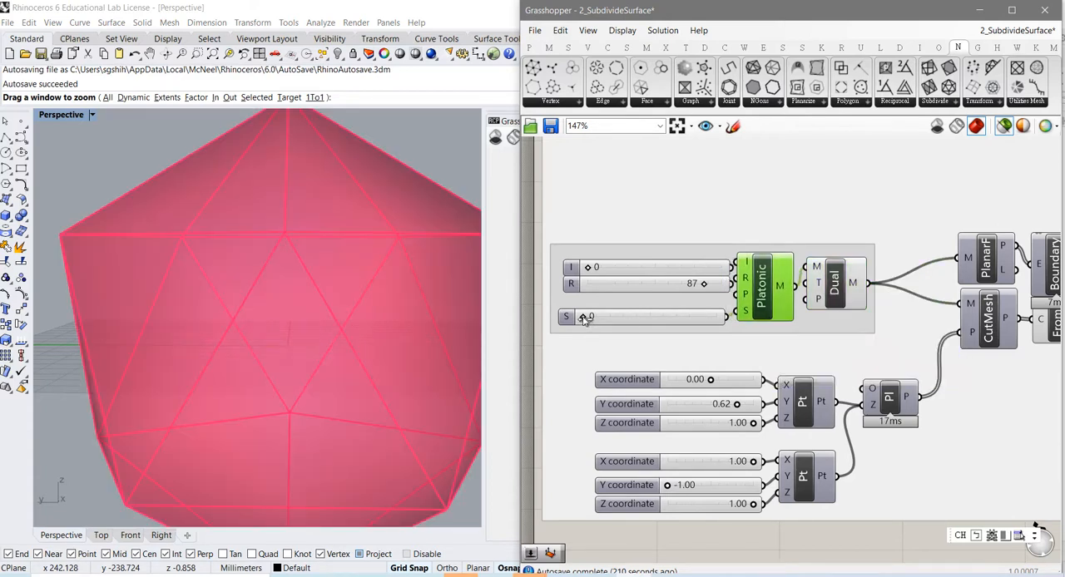
pyautogui.moveTo(583, 317); pyautogui.dragTo(587, 319)
pyautogui.moveTo(347, 352); pyautogui.dragTo(292, 280, button='right')
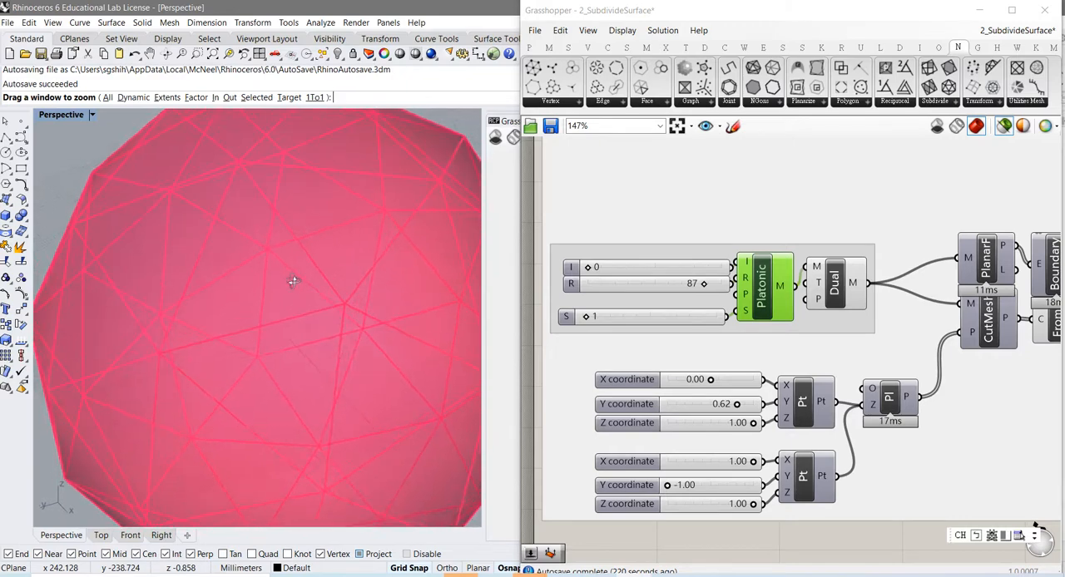
# Step: Select the Dual component and examine the panels of its level 1 mesh as a whole and up close
pyautogui.click(833, 288)
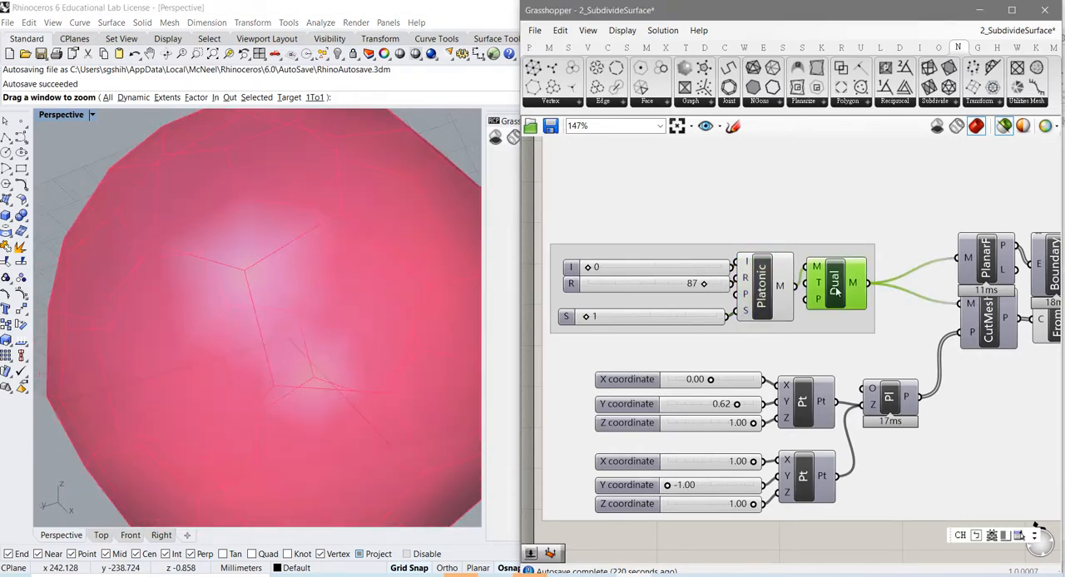
pyautogui.moveTo(302, 342); pyautogui.dragTo(332, 319, button='right')
pyautogui.moveTo(301, 358); pyautogui.dragTo(301, 395, button='right')
pyautogui.scroll(-4, 308, 389)
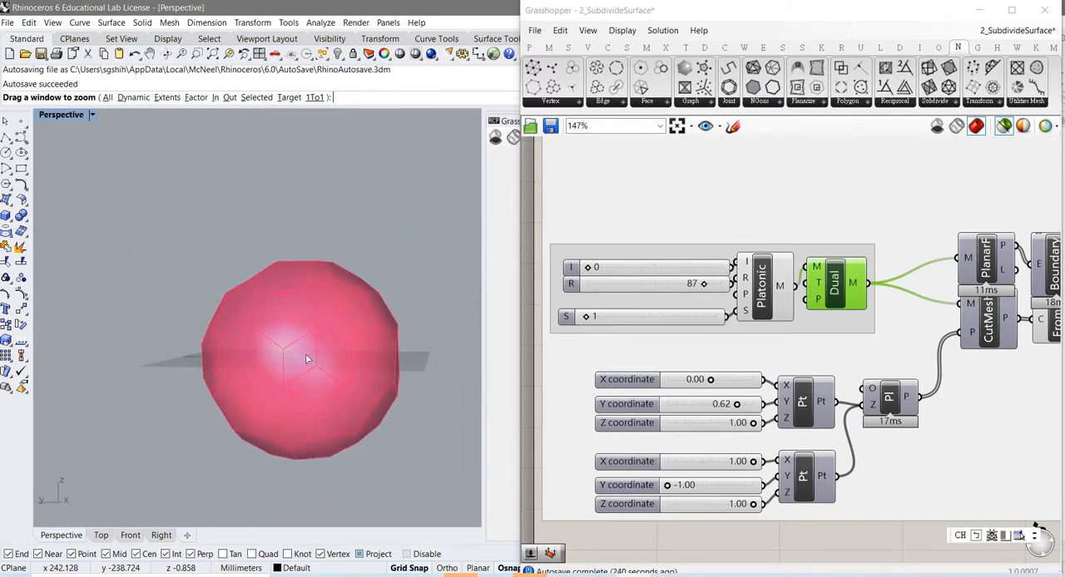
pyautogui.moveTo(306, 358); pyautogui.dragTo(288, 325, button='right')
pyautogui.scroll(4, 305, 385)
pyautogui.scroll(2, 300, 370)
pyautogui.scroll(2, 300, 366)
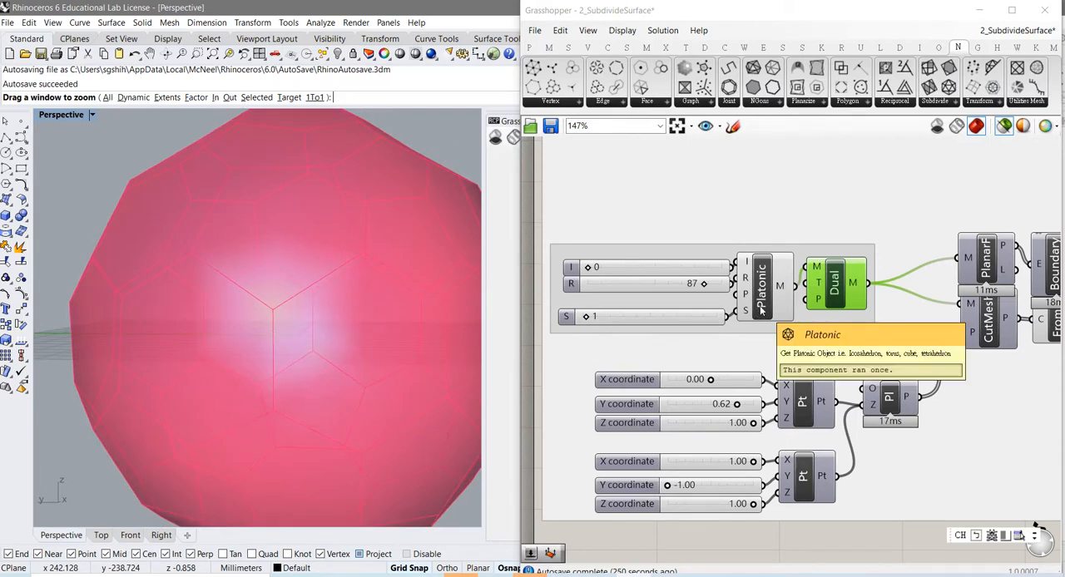
# Step: Compare the level 1 Platonic and Dual meshes by selecting each component alternately and viewing their faces from several angles
pyautogui.moveTo(324, 412); pyautogui.dragTo(304, 389, button='right')
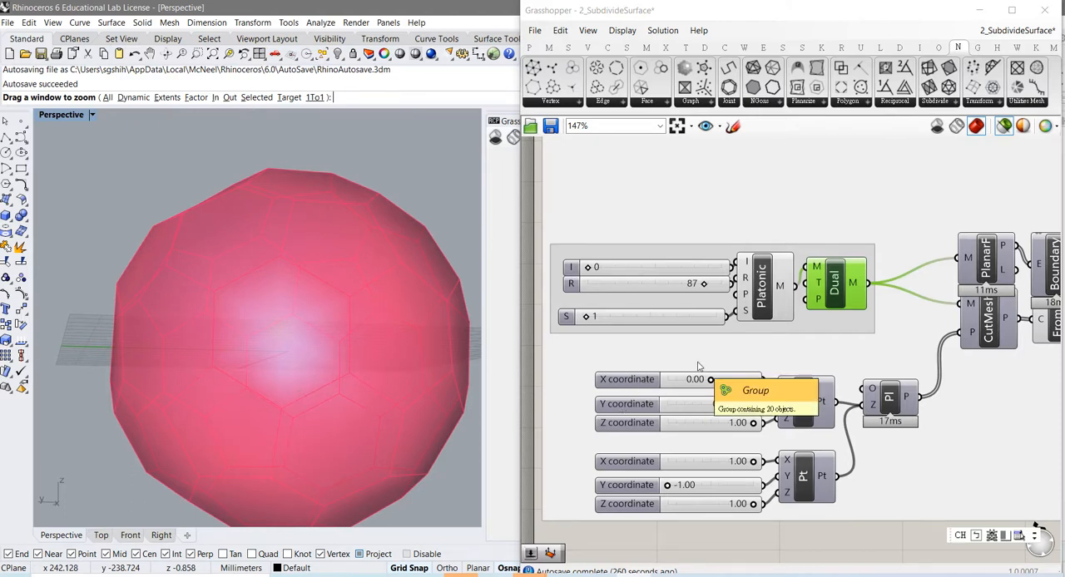
pyautogui.click(759, 302)
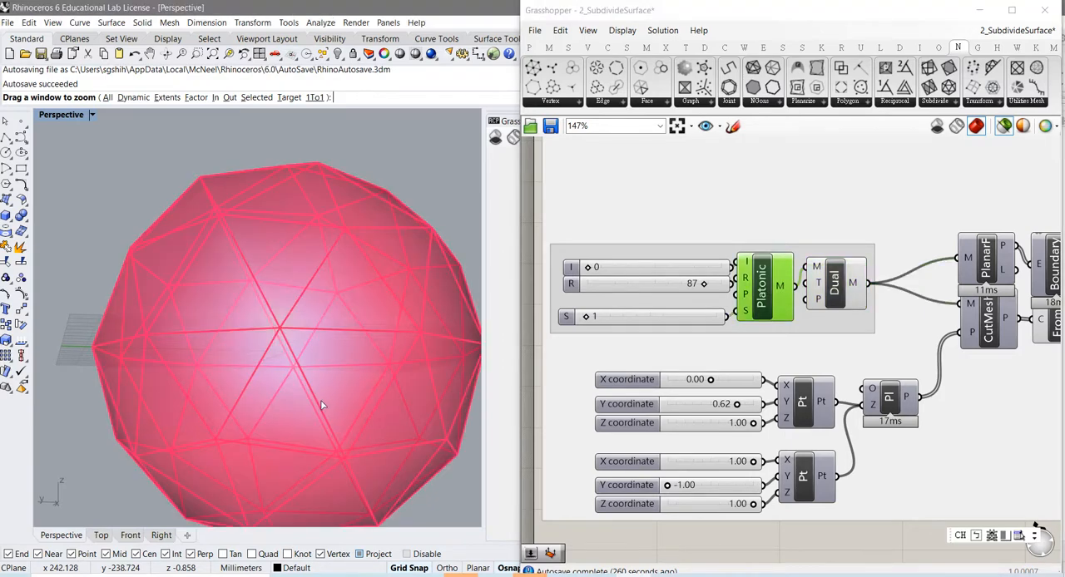
pyautogui.click(833, 302)
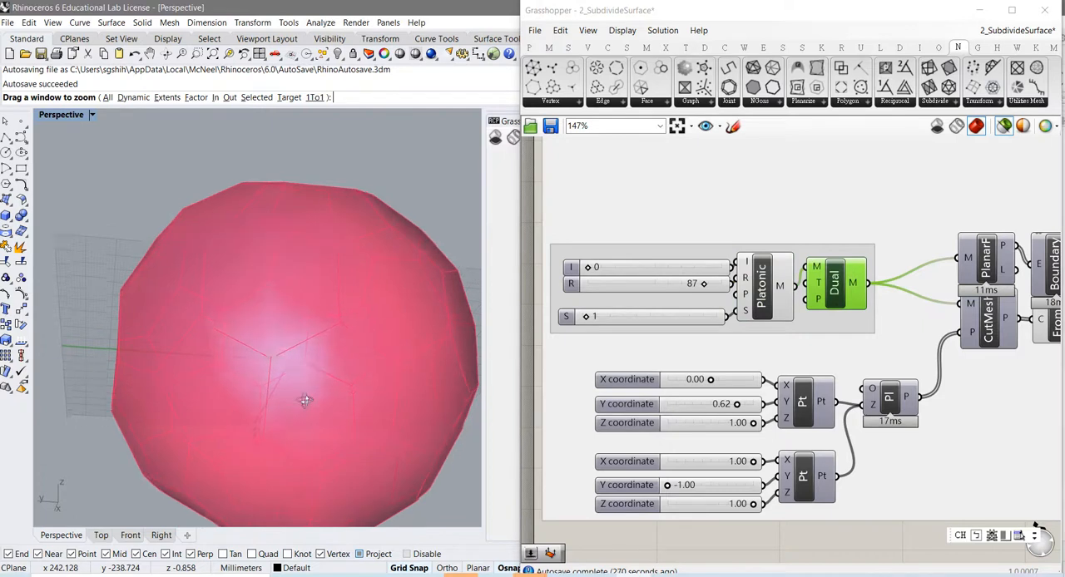
pyautogui.moveTo(290, 425); pyautogui.dragTo(313, 439, button='right')
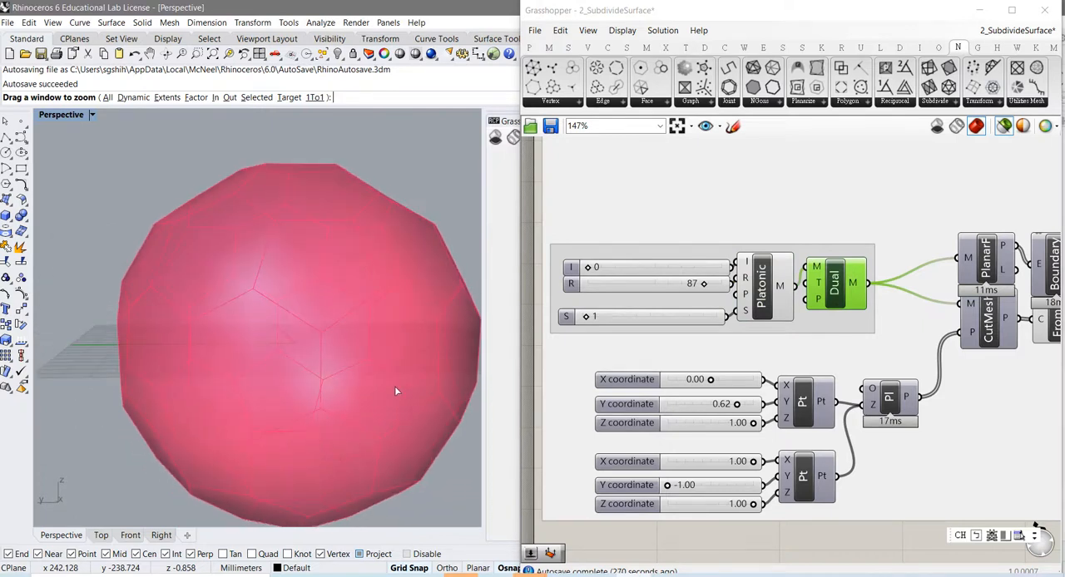
# Step: Set the Platonic subdivision level S to 2 and inspect the Dual mesh as a whole and up close
pyautogui.moveTo(588, 319); pyautogui.dragTo(592, 320)
pyautogui.moveTo(290, 336); pyautogui.dragTo(295, 356, button='right')
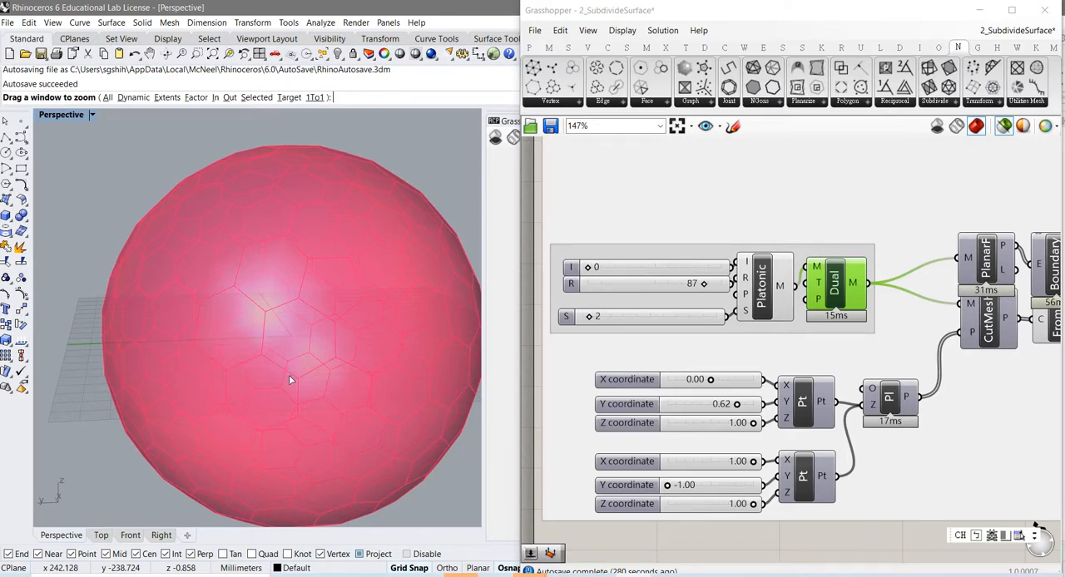
pyautogui.scroll(-4, 289, 380)
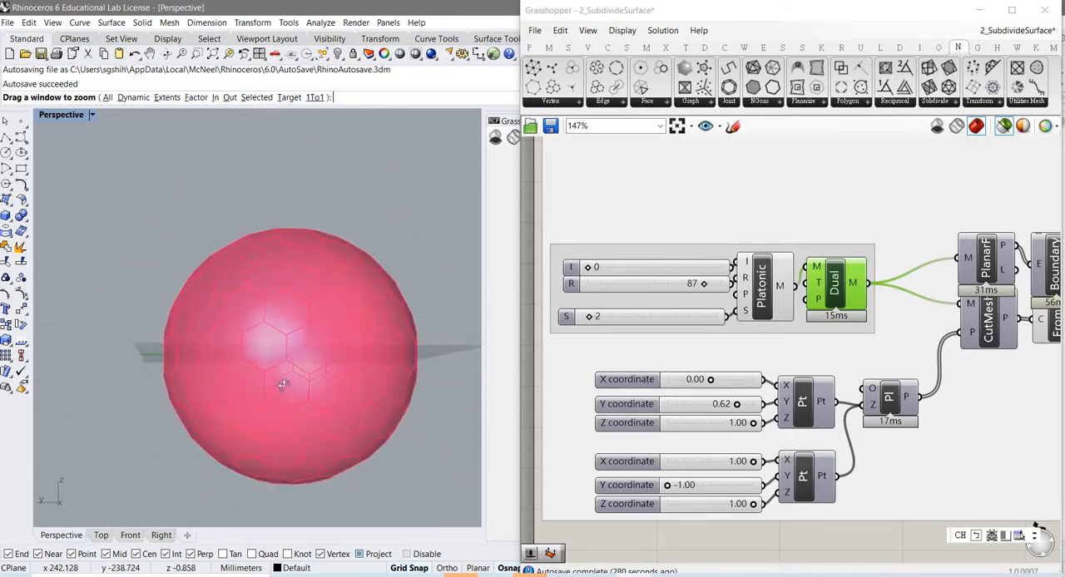
pyautogui.scroll(3, 289, 383)
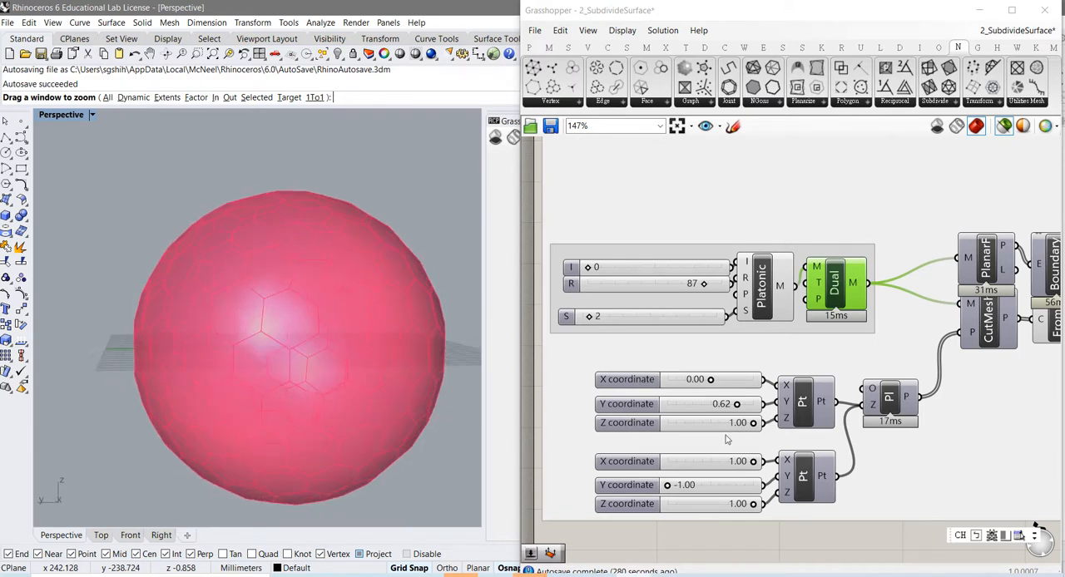
# Step: Spread the two components fed by Dual apart, moving PlanarF up and CutMesh down on the canvas
pyautogui.moveTo(995, 425); pyautogui.dragTo(789, 433, button='right')
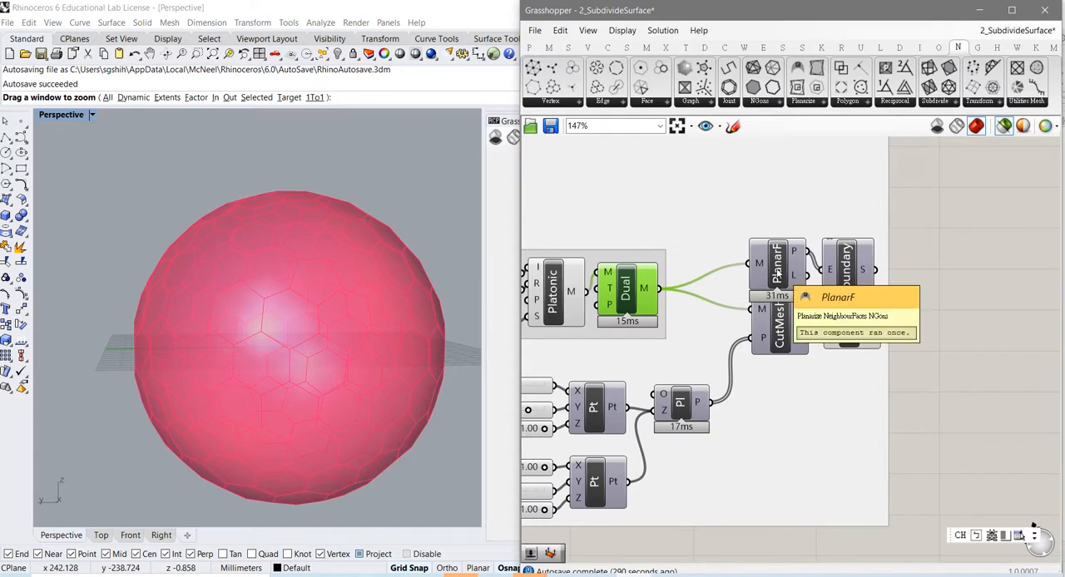
pyautogui.moveTo(777, 275); pyautogui.dragTo(768, 248)
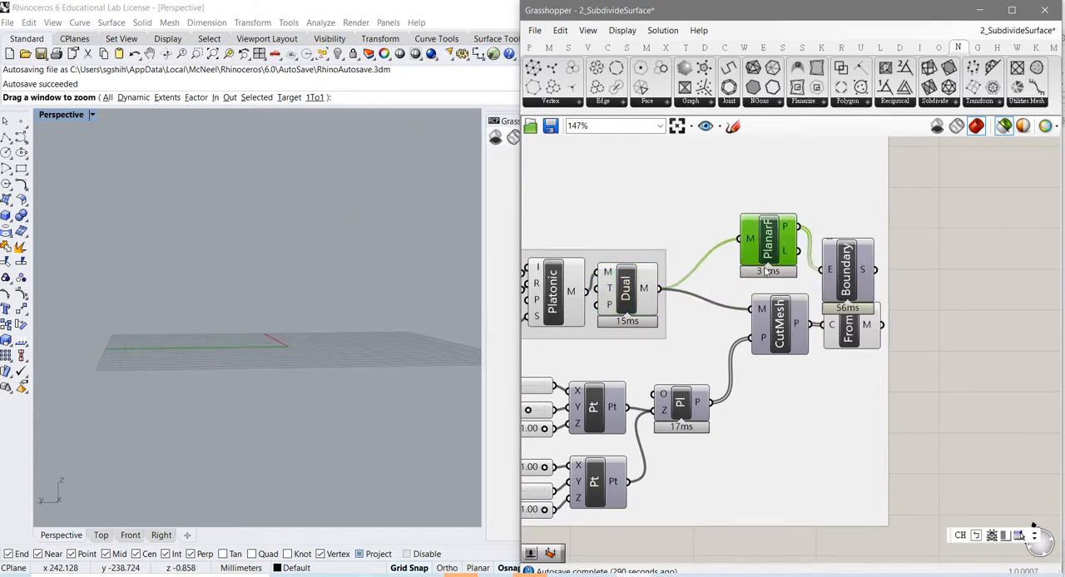
pyautogui.moveTo(778, 329); pyautogui.dragTo(776, 342)
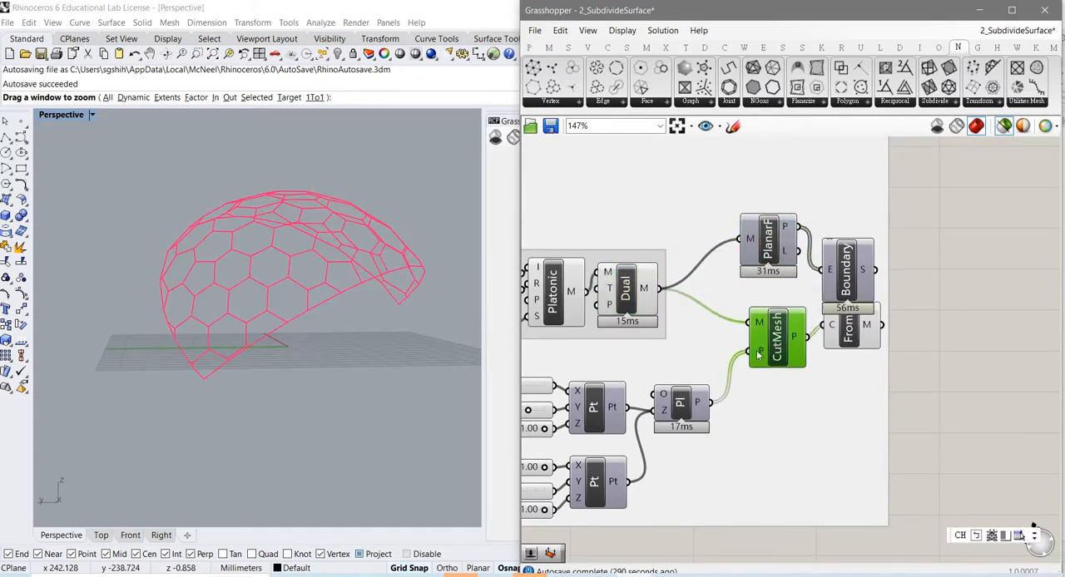
# Step: Examine the two inputs of CutMesh by selecting the Dual mesh and the Plane Normal component in turn
pyautogui.click(624, 301)
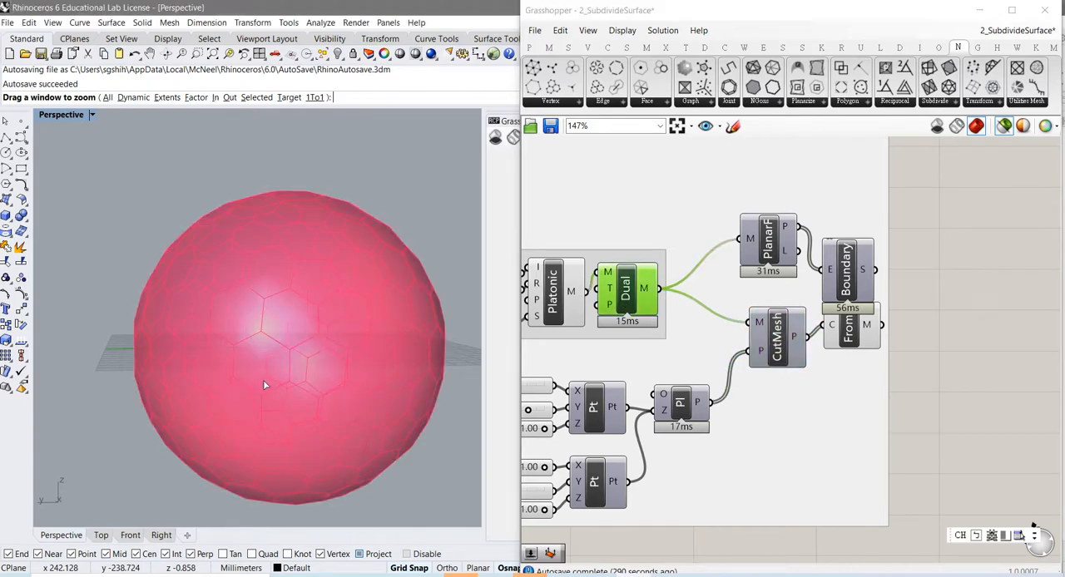
pyautogui.moveTo(265, 385); pyautogui.dragTo(296, 418, button='right')
pyautogui.click(679, 405)
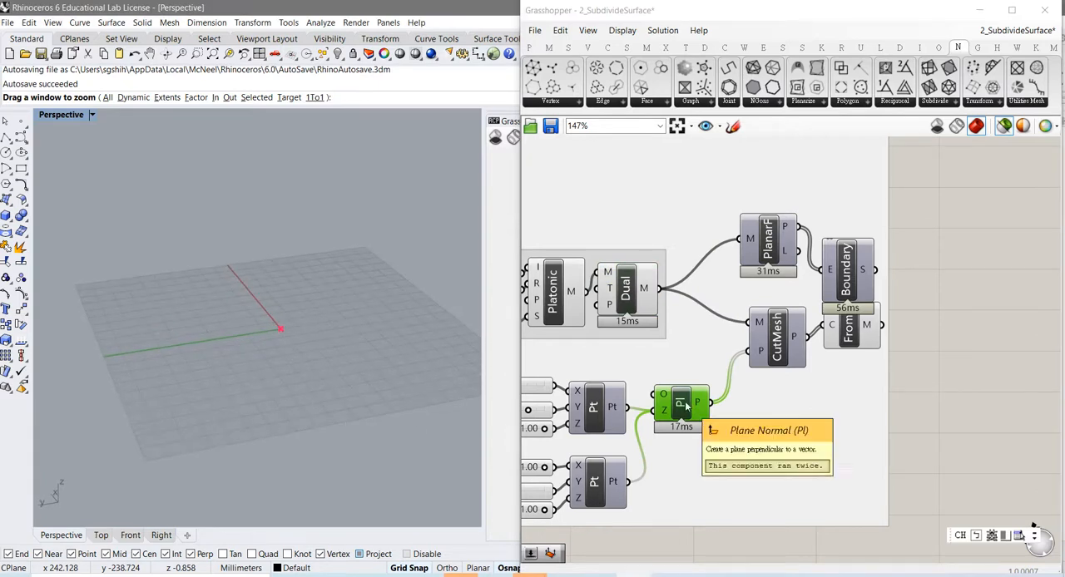
pyautogui.moveTo(655, 453); pyautogui.dragTo(713, 410, button='right')
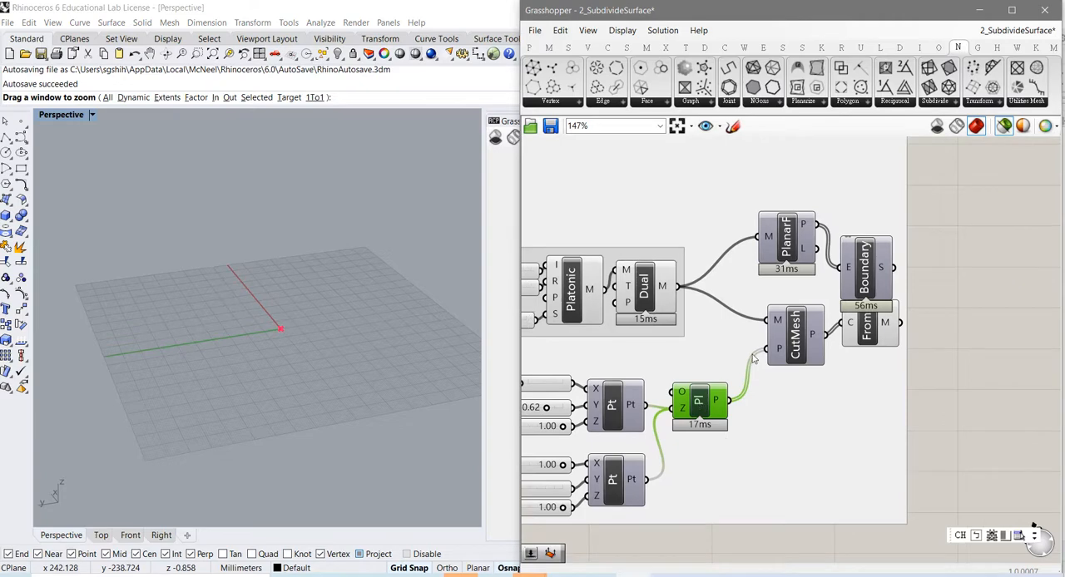
# Step: Select CutMesh and examine the outlines of the cut dome and its trimmed edge up close
pyautogui.click(794, 343)
pyautogui.moveTo(247, 284); pyautogui.dragTo(286, 370, button='right')
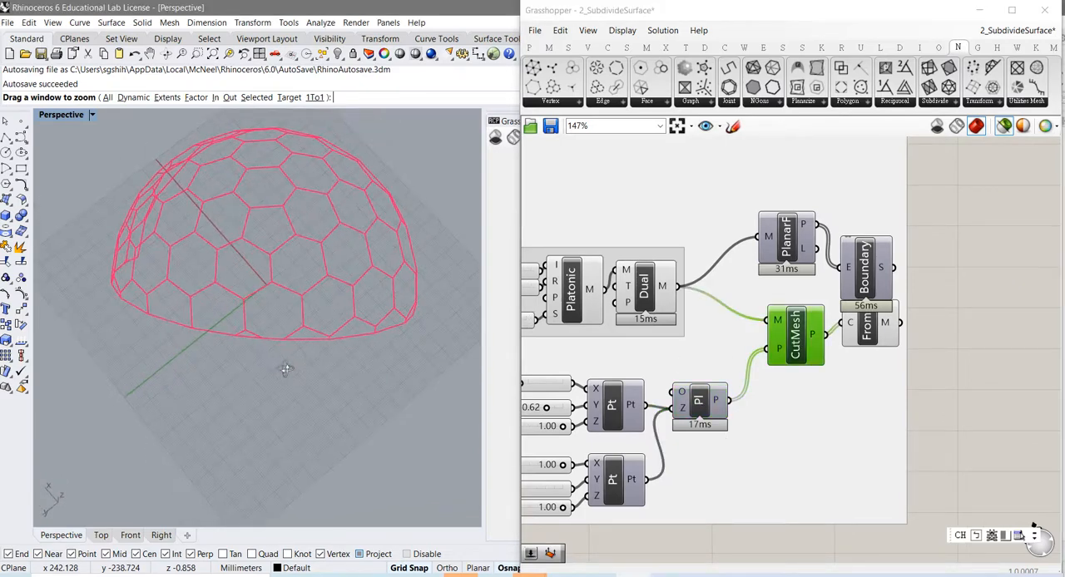
pyautogui.scroll(3, 288, 360)
pyautogui.moveTo(287, 325); pyautogui.dragTo(226, 285, button='right')
pyautogui.moveTo(293, 293); pyautogui.dragTo(322, 293, button='right')
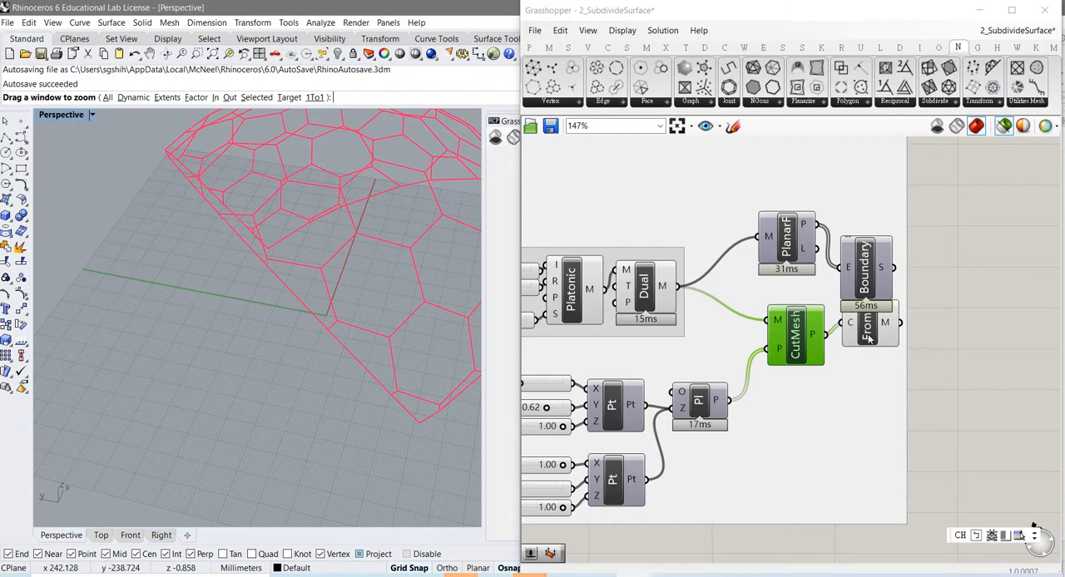
# Step: Move FromP and CutMesh lower on the canvas so that FromP is clear of the Boundary component
pyautogui.moveTo(868, 338); pyautogui.dragTo(868, 359)
pyautogui.moveTo(793, 356); pyautogui.dragTo(792, 372)
pyautogui.moveTo(809, 355)
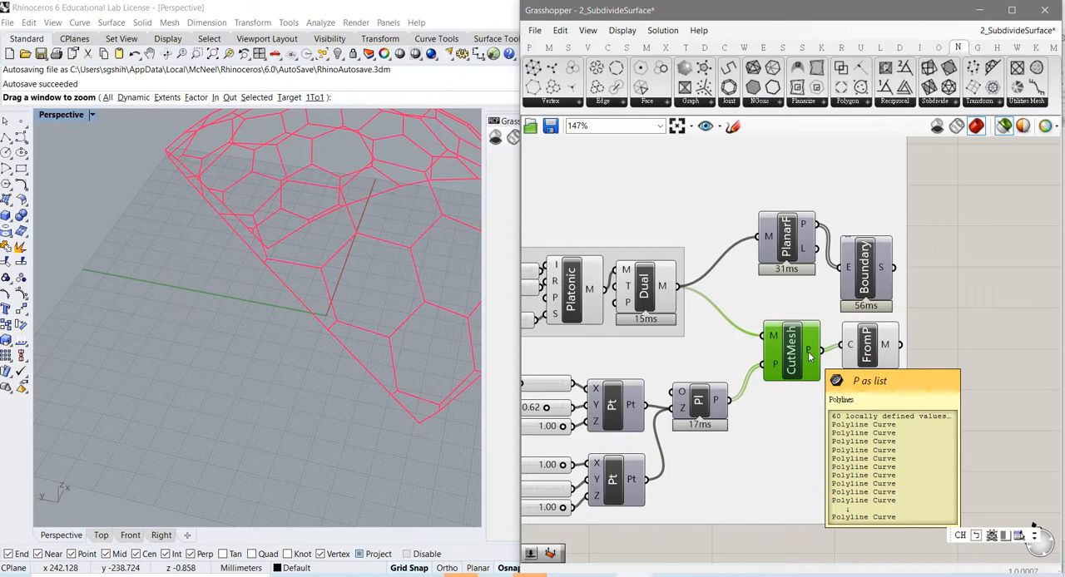
# Step: Select FromP and examine the mesh rebuilt from the cut polylines, both at its edge and on its faces
pyautogui.click(868, 356)
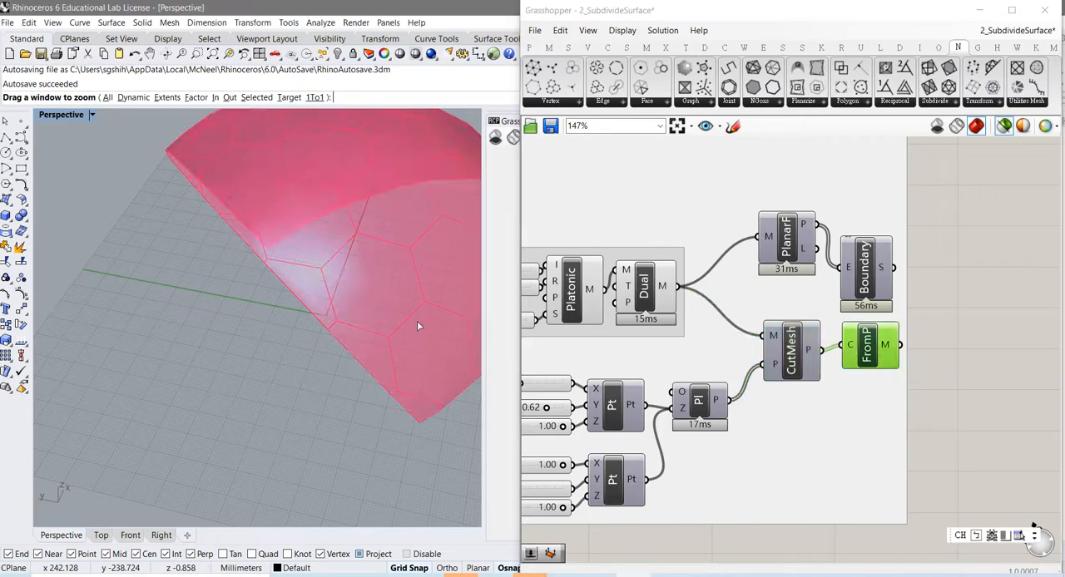
pyautogui.scroll(4, 327, 323)
pyautogui.moveTo(327, 323); pyautogui.dragTo(304, 325, button='right')
pyautogui.scroll(3, 316, 346)
pyautogui.scroll(-3, 315, 350)
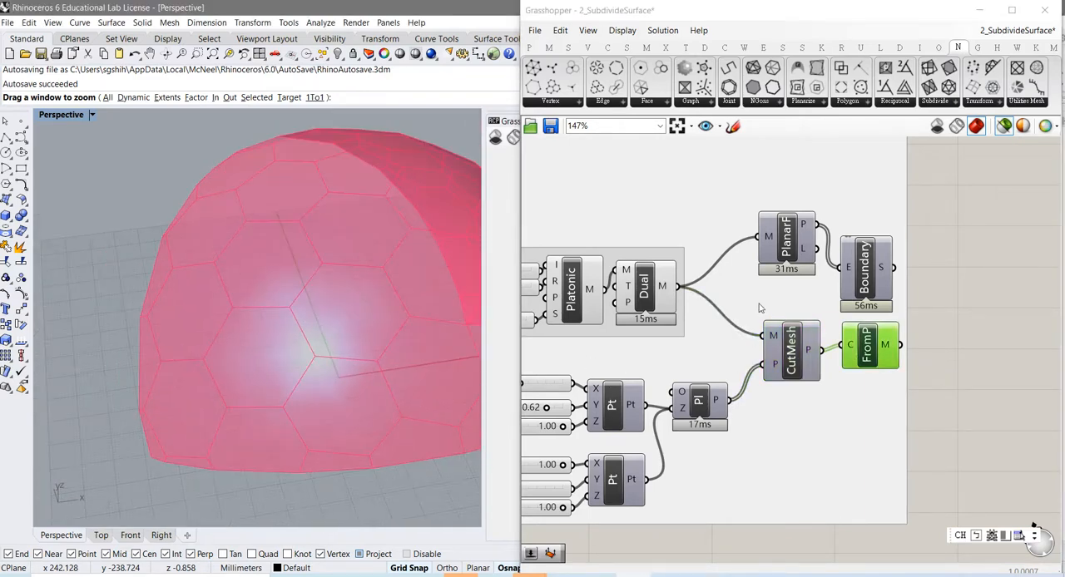
# Step: Select PlanarF and its source Dual in turn, and view the full Dual sphere from a different angle
pyautogui.click(788, 246)
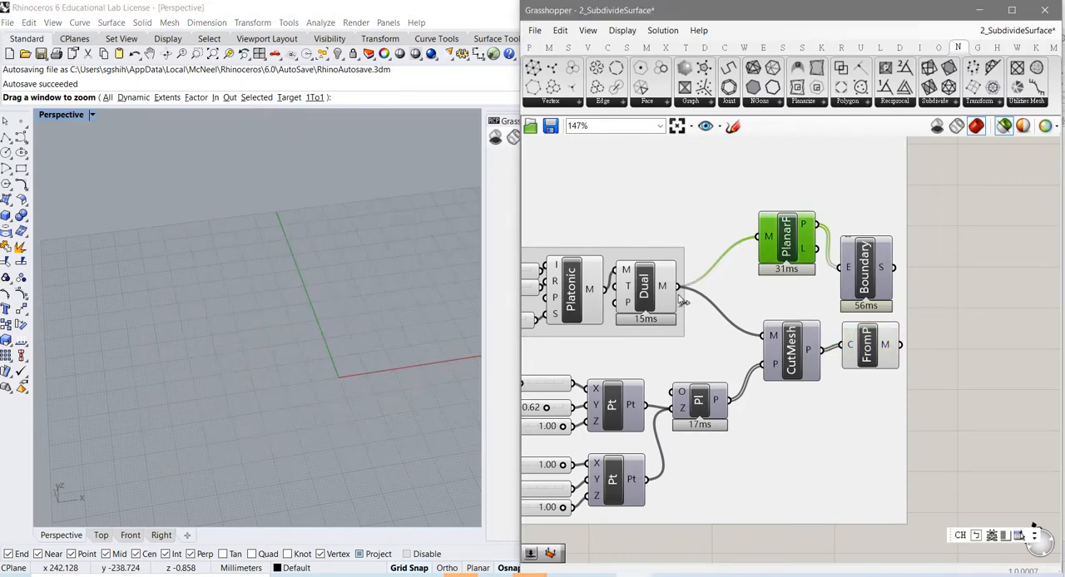
pyautogui.click(649, 287)
pyautogui.moveTo(422, 349); pyautogui.dragTo(385, 293, button='right')
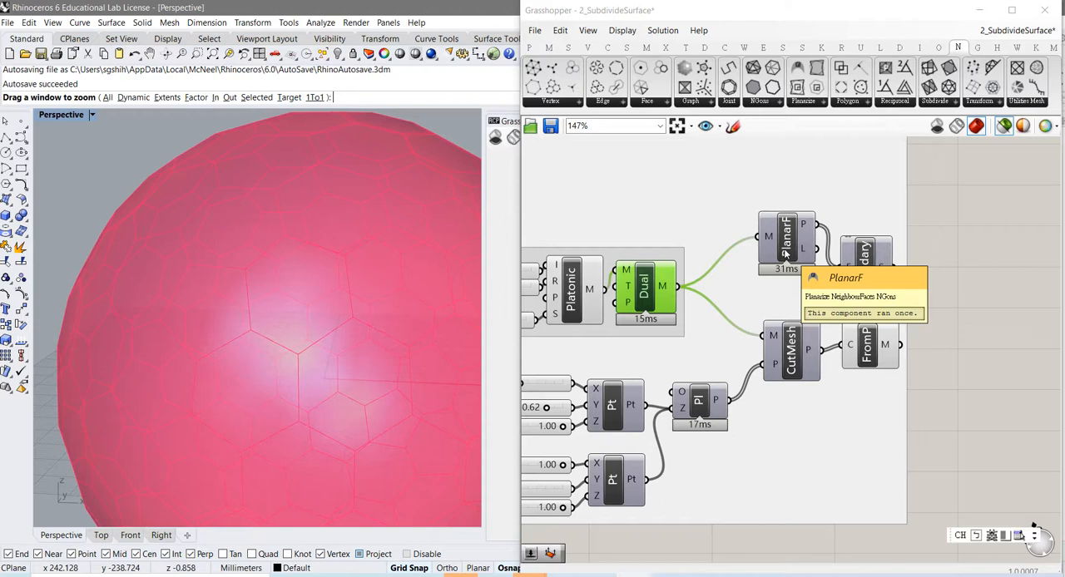
# Step: Turn on the preview of PlanarF and inspect its polygon outlines over the whole sphere
pyautogui.click(784, 251)
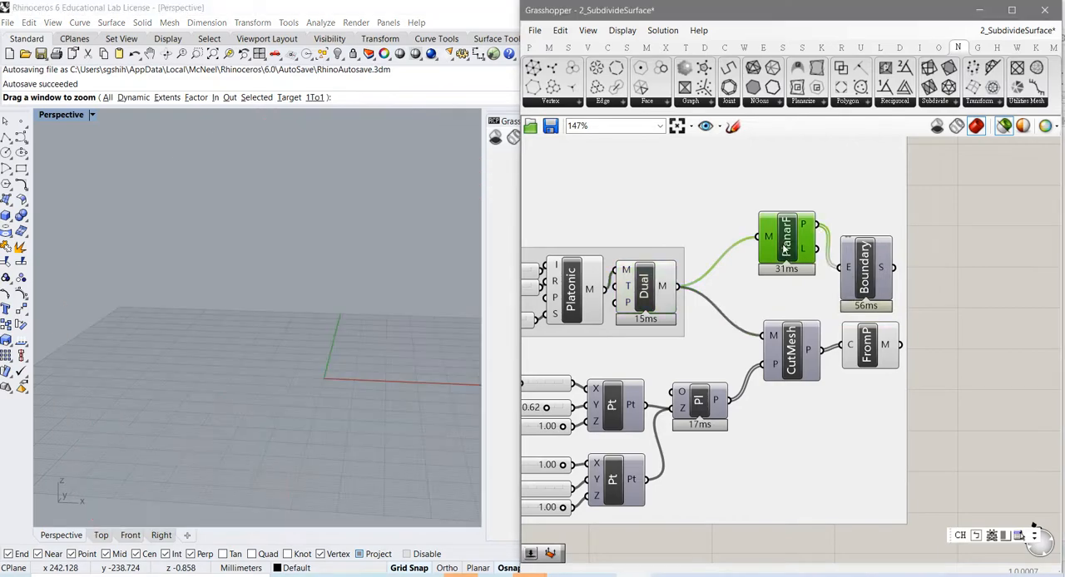
pyautogui.rightClick(787, 248)
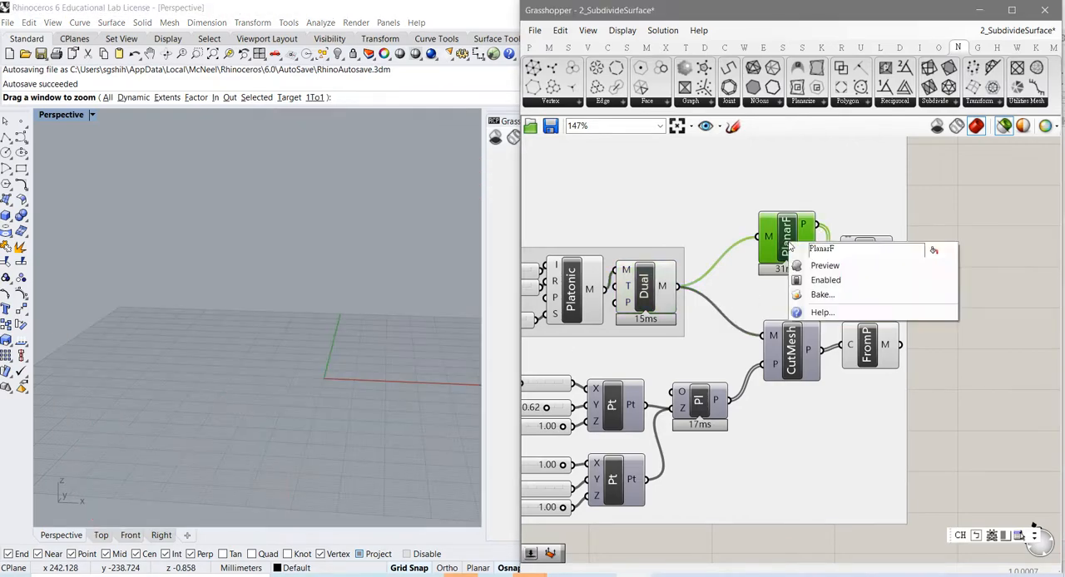
pyautogui.click(819, 267)
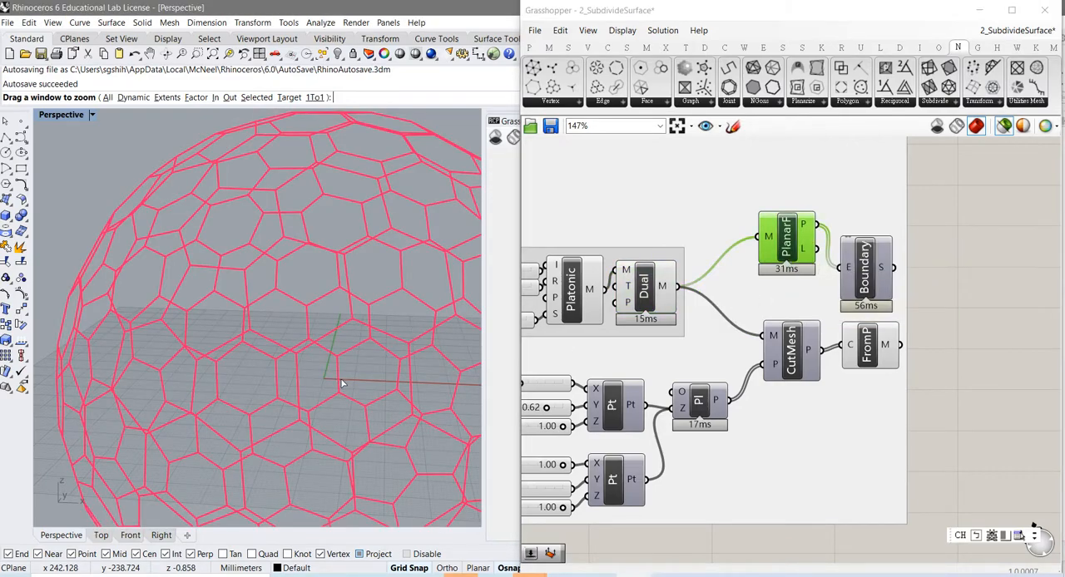
pyautogui.scroll(5, 339, 338)
pyautogui.scroll(-5, 339, 338)
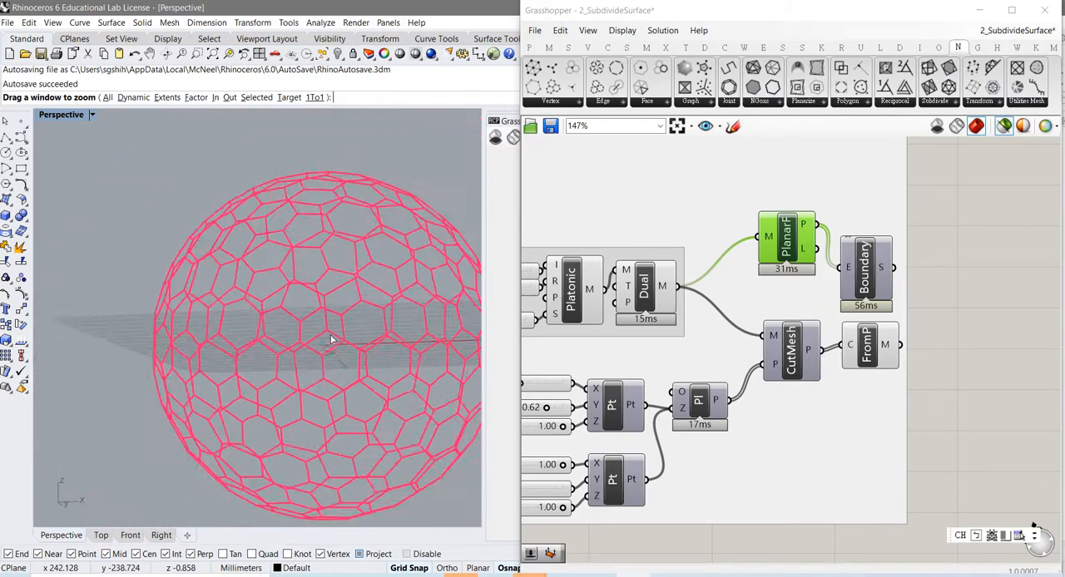
pyautogui.moveTo(309, 373); pyautogui.dragTo(293, 279, button='right')
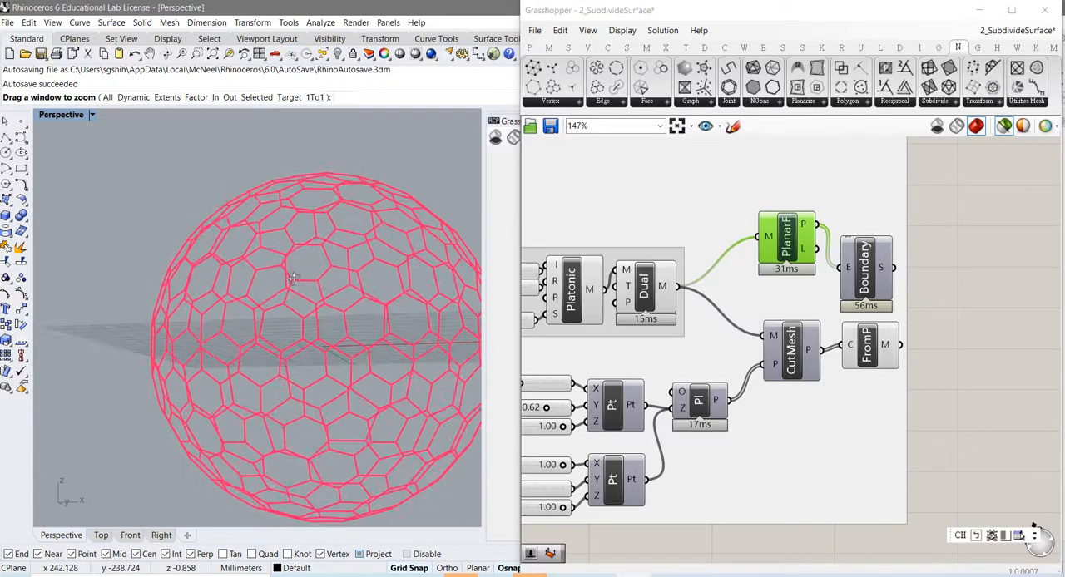
# Step: Compare the planar panels made by the Boundary component with the PlanarF outlines by selecting each in turn
pyautogui.click(862, 288)
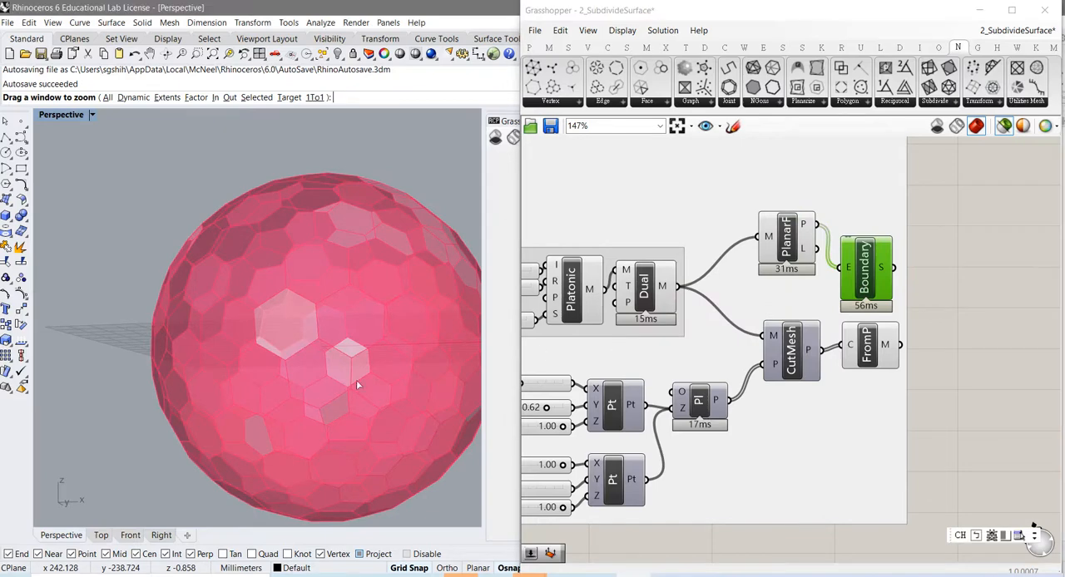
pyautogui.moveTo(357, 385)
pyautogui.mouseDown(button='right')
pyautogui.moveTo(326, 349)
pyautogui.moveTo(347, 325)
pyautogui.moveTo(341, 406)
pyautogui.moveTo(358, 391)
pyautogui.mouseUp(button='right')
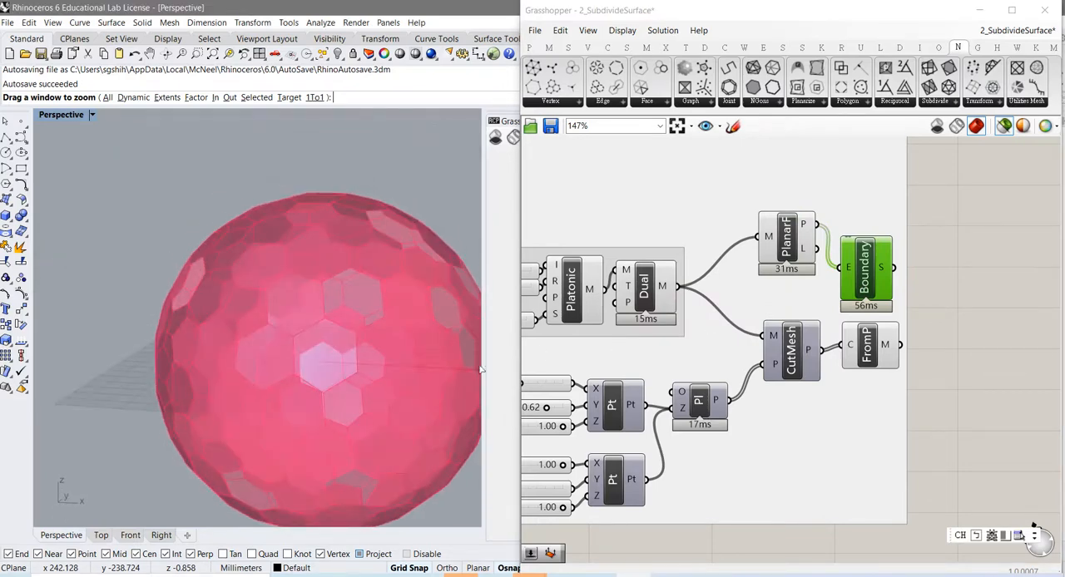
pyautogui.click(780, 245)
pyautogui.moveTo(781, 245); pyautogui.dragTo(779, 245)
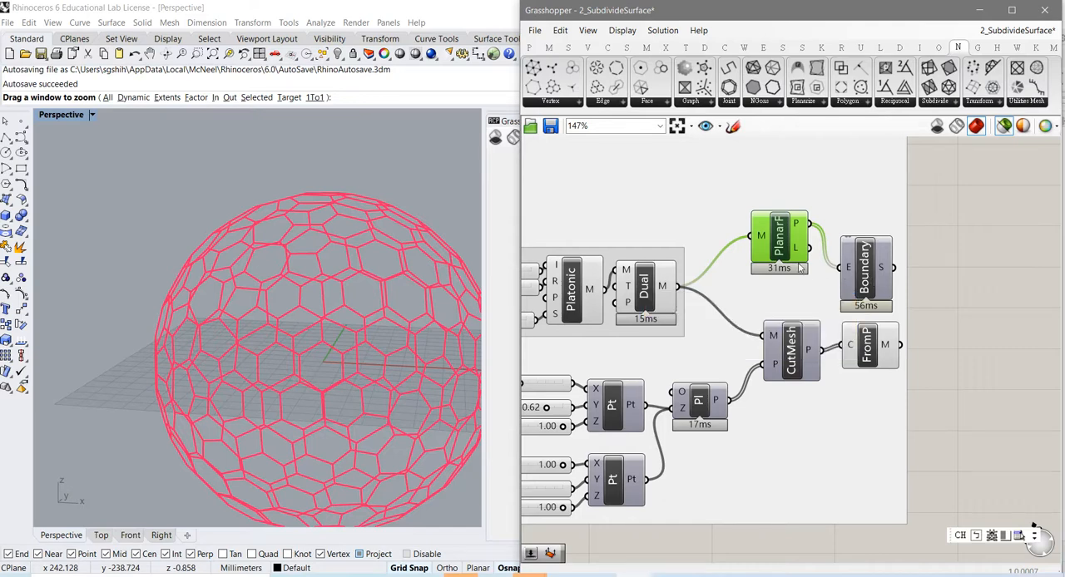
# Step: Move PlanarF and Boundary slightly up the canvas and show the Surface components that include Boundary Surfaces
pyautogui.moveTo(785, 252); pyautogui.dragTo(786, 240)
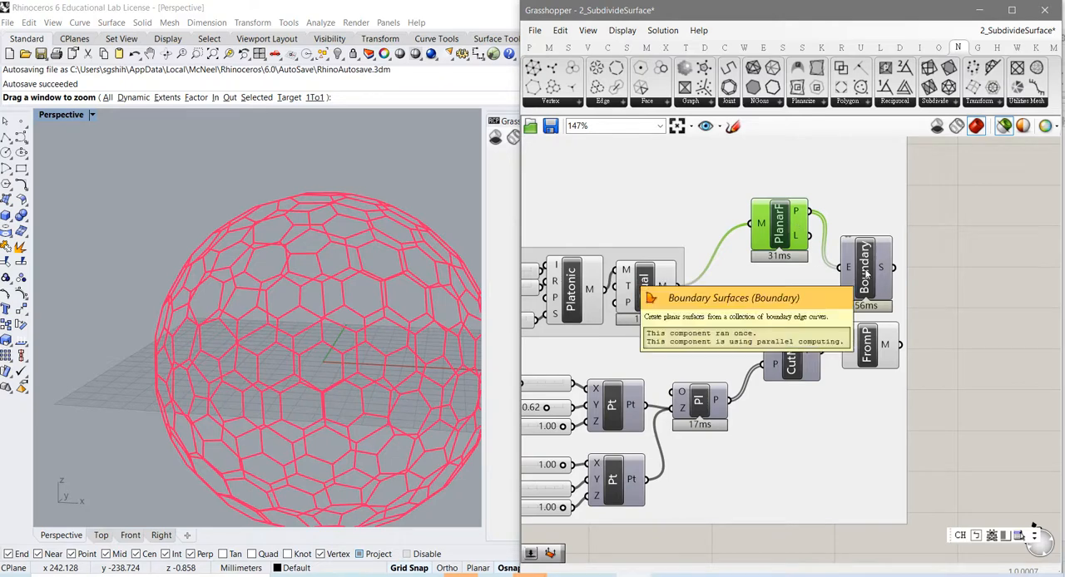
pyautogui.moveTo(865, 275); pyautogui.dragTo(872, 256)
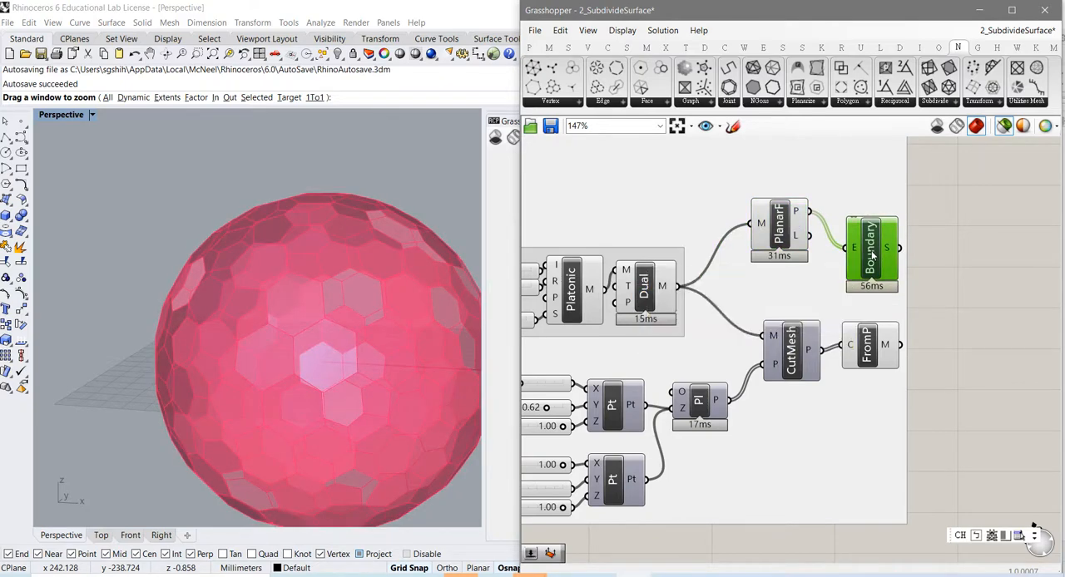
pyautogui.click(628, 49)
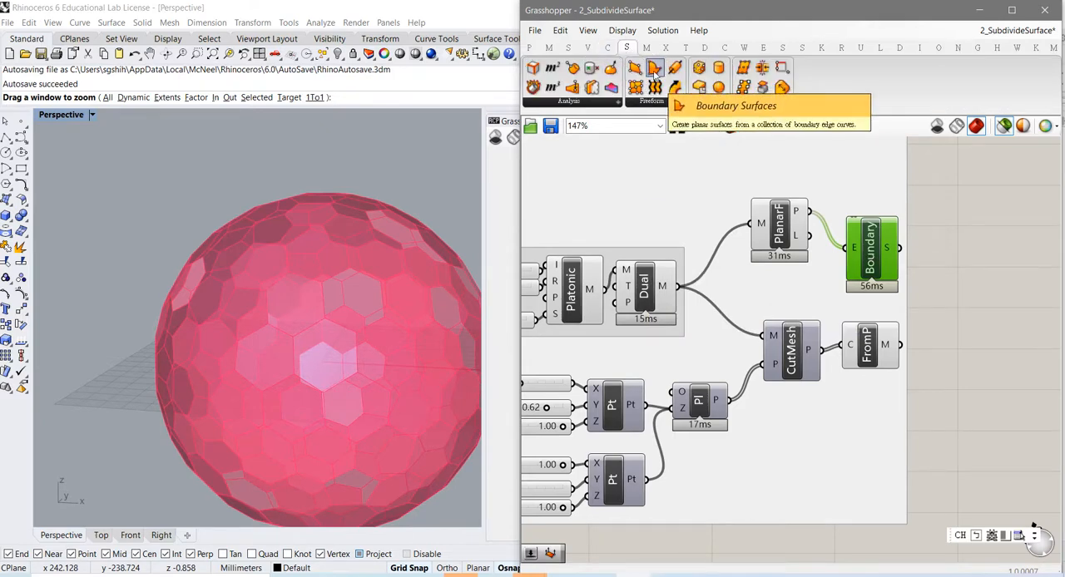
# Step: Move PlanarF further above Boundary, comparing it with the Dual mesh, and bring back the NGon component set
pyautogui.click(653, 303)
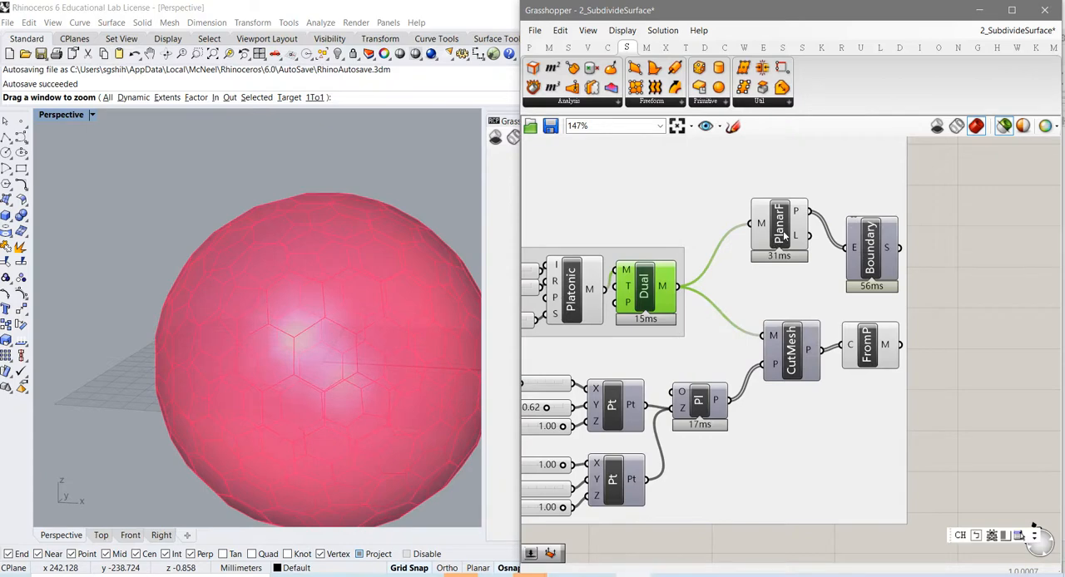
pyautogui.moveTo(784, 235); pyautogui.dragTo(787, 209)
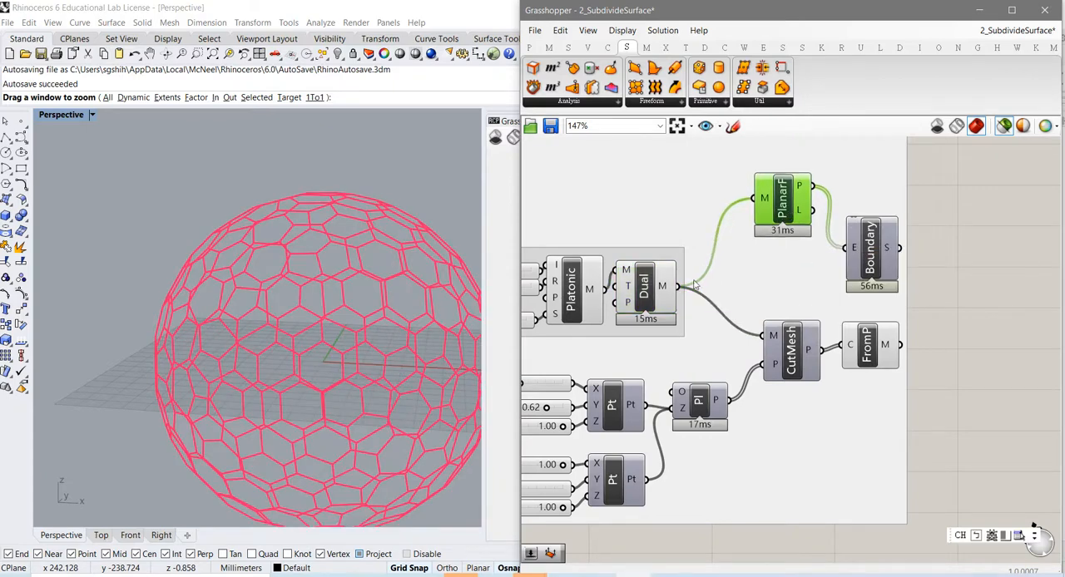
pyautogui.click(647, 293)
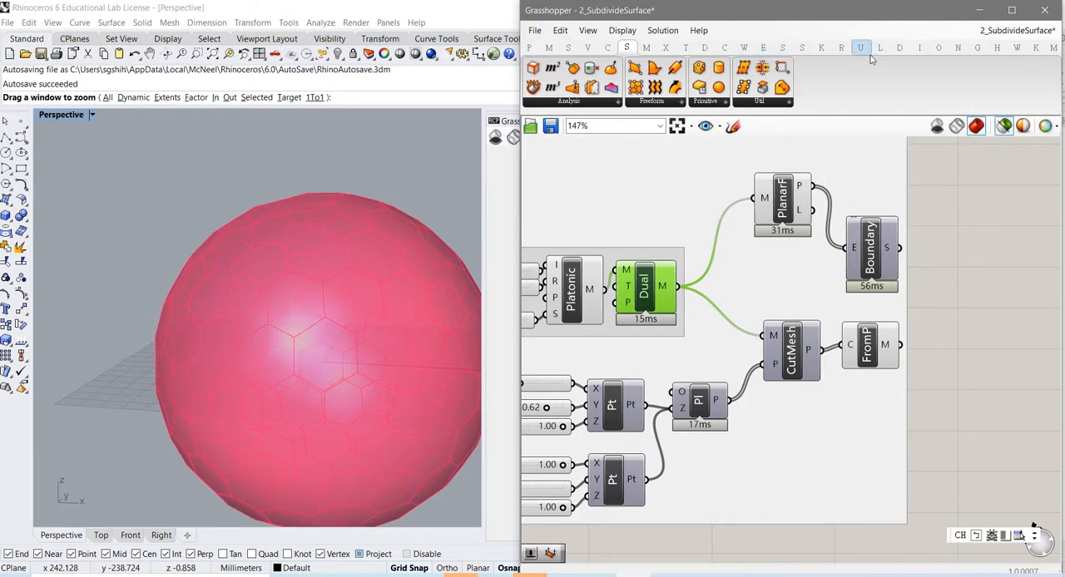
pyautogui.click(957, 47)
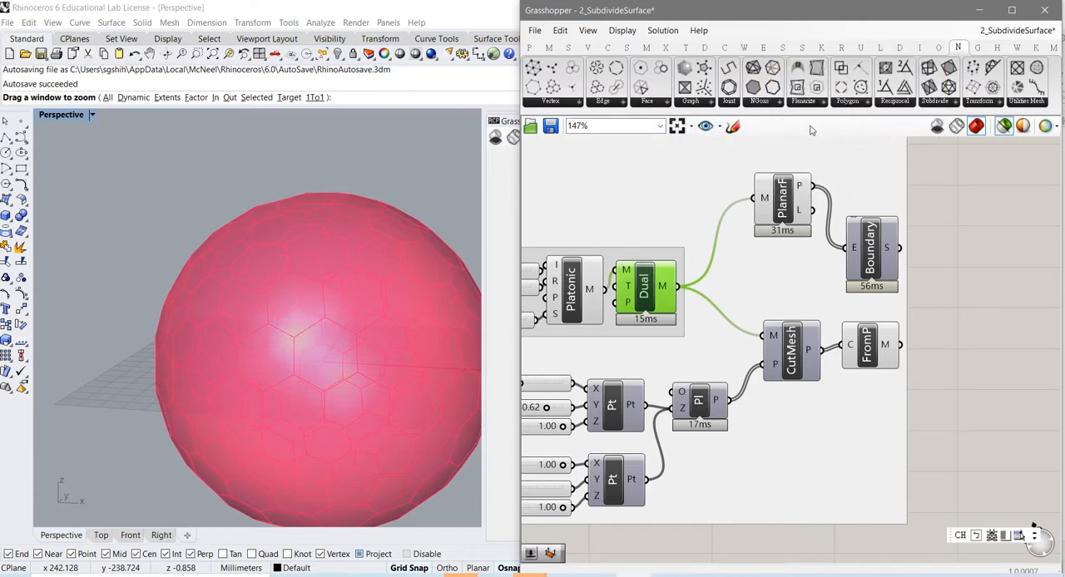
# Step: Add a Get Polylines component between PlanarF and CutMesh and feed it the Dual mesh
pyautogui.click(765, 103)
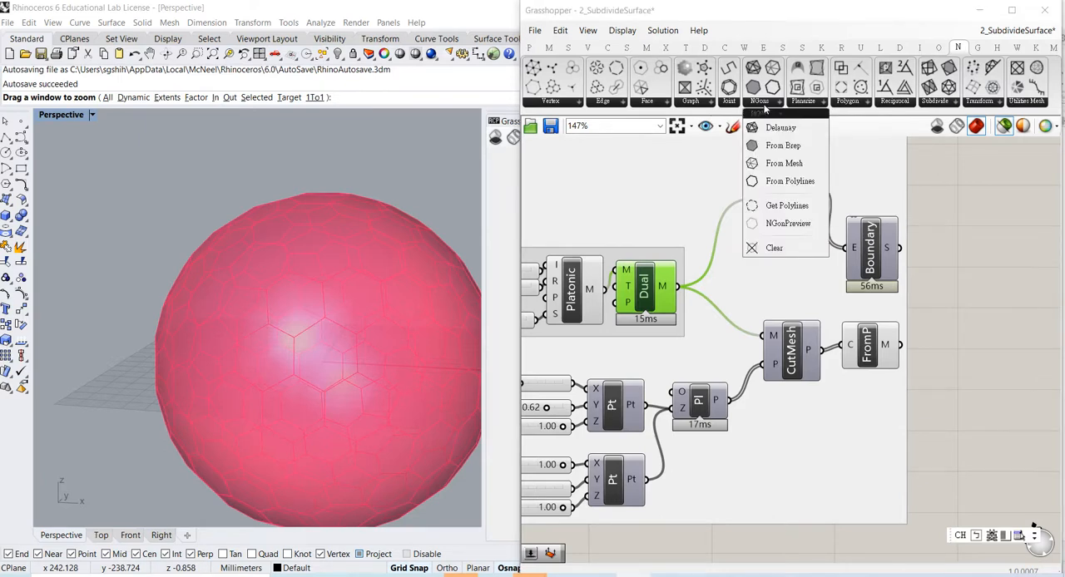
pyautogui.click(787, 206)
pyautogui.click(708, 208)
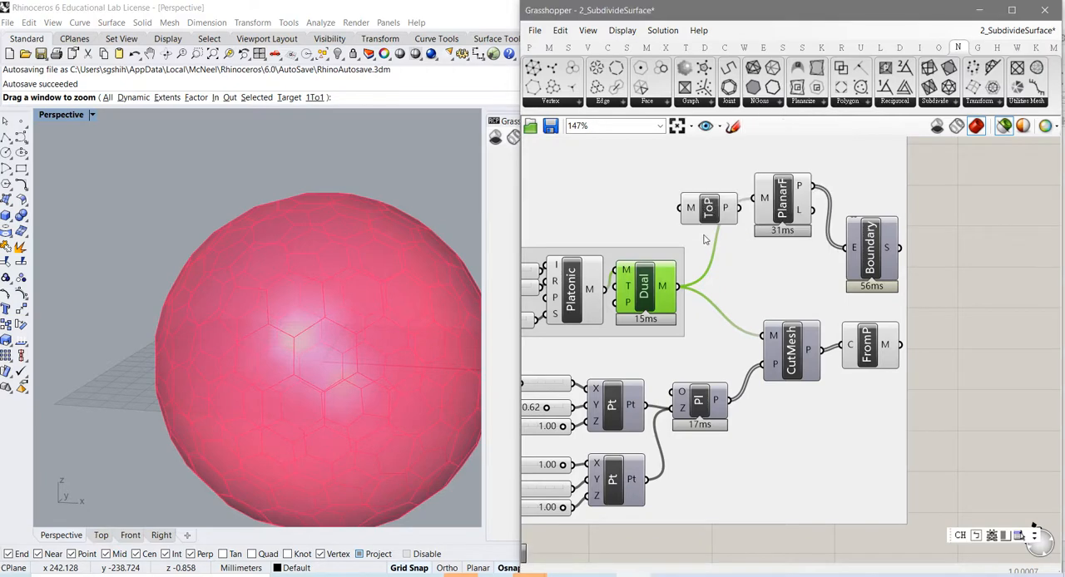
pyautogui.moveTo(677, 286); pyautogui.dragTo(770, 280)
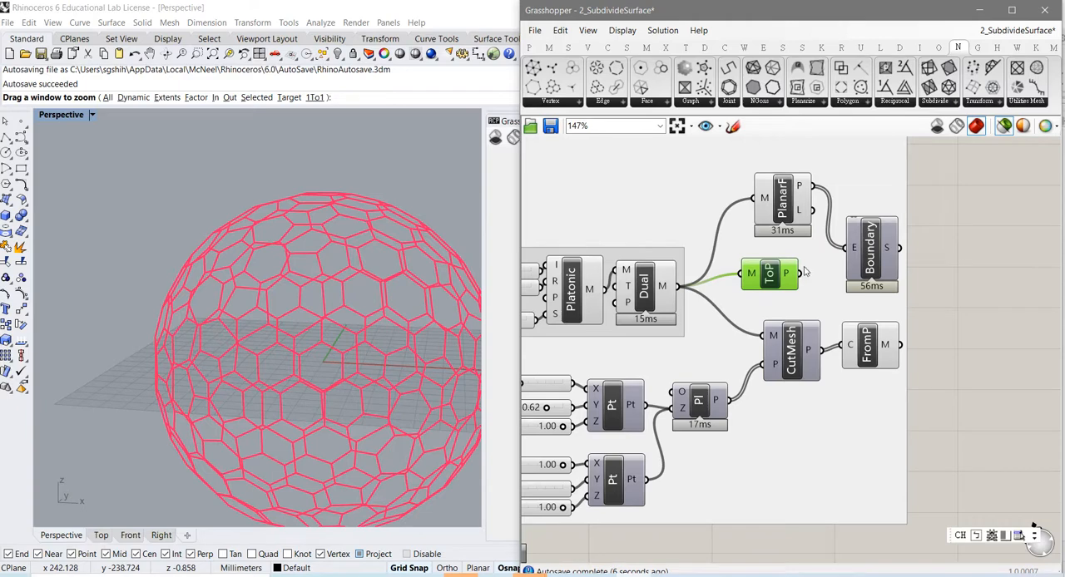
# Step: Try building the Boundary surfaces from the ToP polylines instead of PlanarF and inspect the panels from several sides
pyautogui.moveTo(809, 270); pyautogui.dragTo(872, 267)
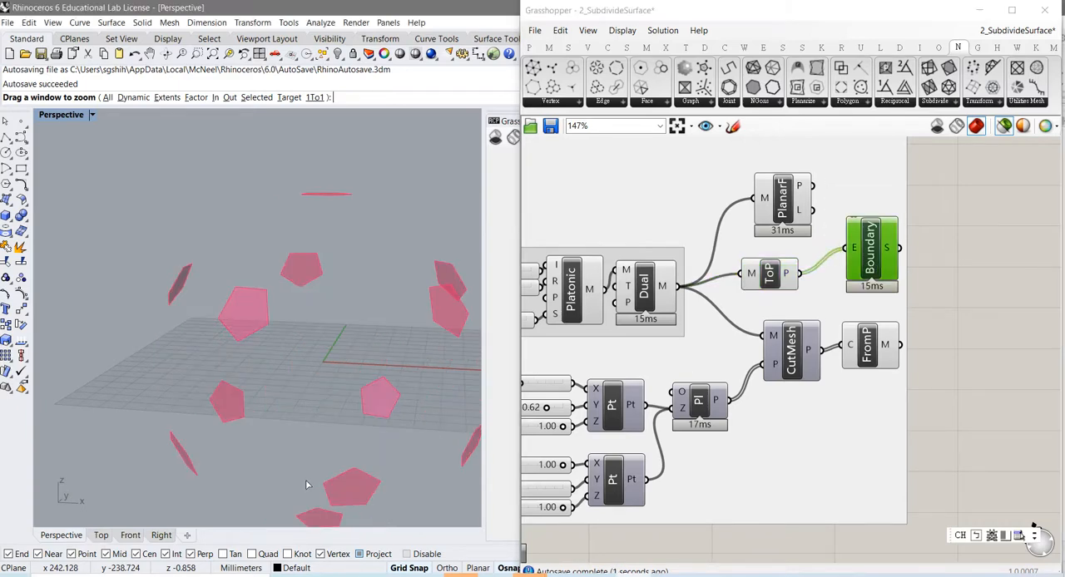
pyautogui.moveTo(304, 487); pyautogui.dragTo(334, 394, button='right')
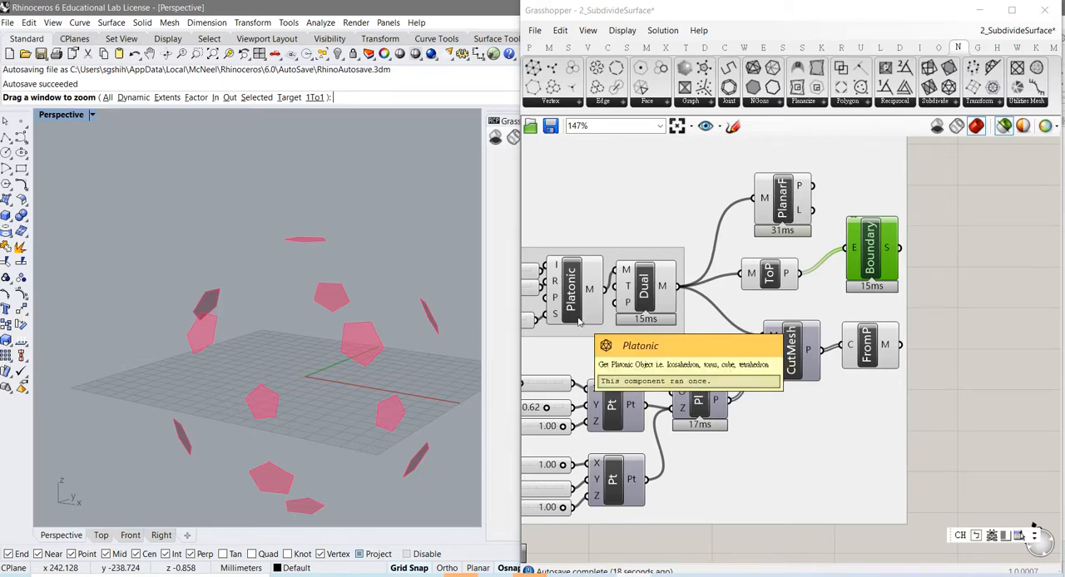
pyautogui.moveTo(577, 349); pyautogui.dragTo(711, 336, button='right')
pyautogui.moveTo(322, 389)
pyautogui.mouseDown(button='right')
pyautogui.moveTo(332, 410)
pyautogui.moveTo(329, 367)
pyautogui.moveTo(311, 388)
pyautogui.moveTo(337, 389)
pyautogui.mouseUp(button='right')
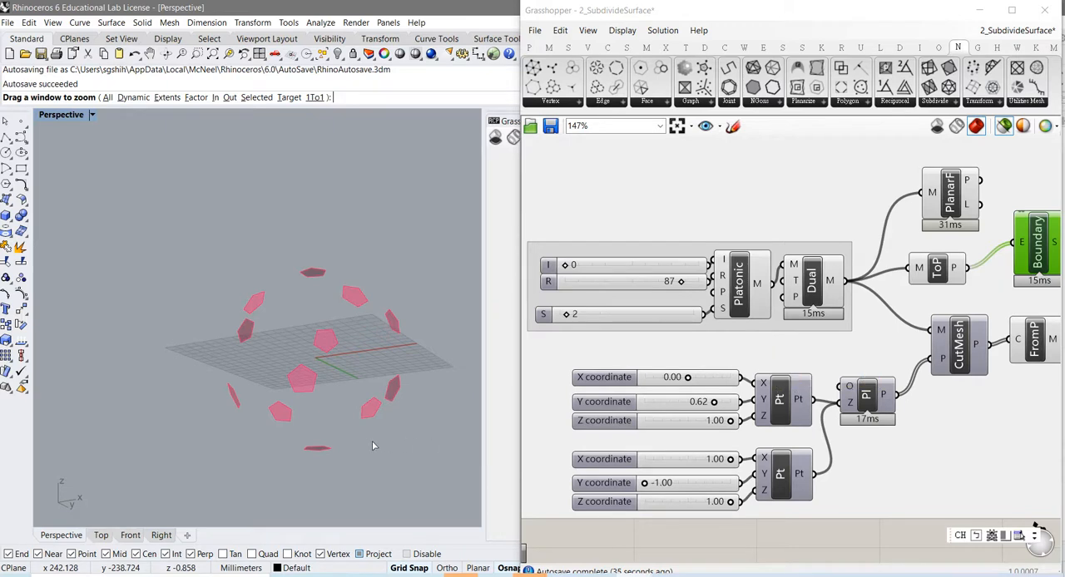
pyautogui.moveTo(372, 446); pyautogui.dragTo(337, 419, button='right')
pyautogui.scroll(-4, 352, 414)
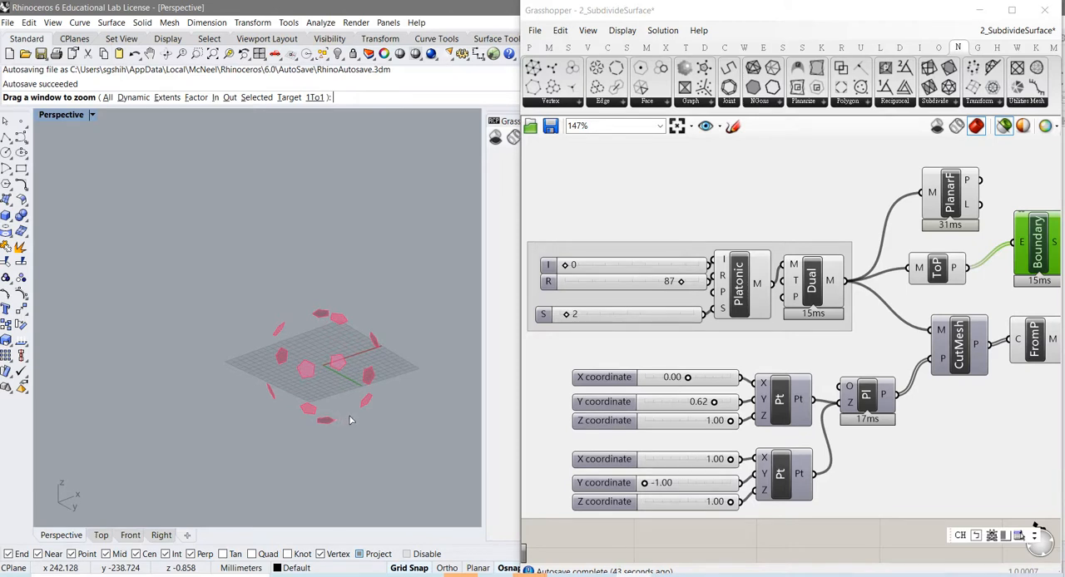
pyautogui.moveTo(350, 420); pyautogui.dragTo(336, 431, button='right')
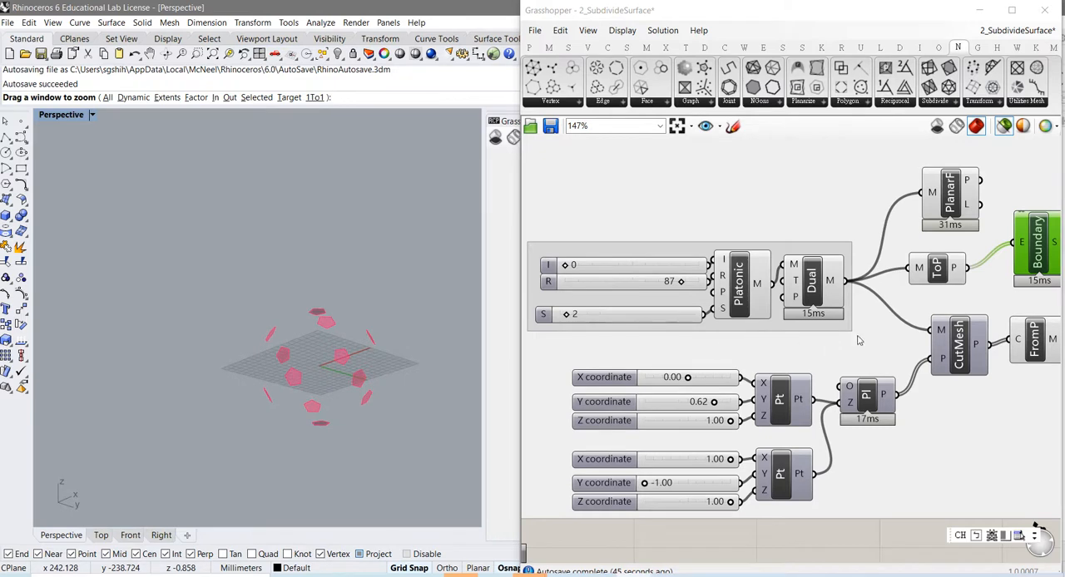
# Step: Shift PlanarF slightly away from Boundary and feed its P output into Boundary's E input
pyautogui.moveTo(859, 340); pyautogui.dragTo(727, 338, button='right')
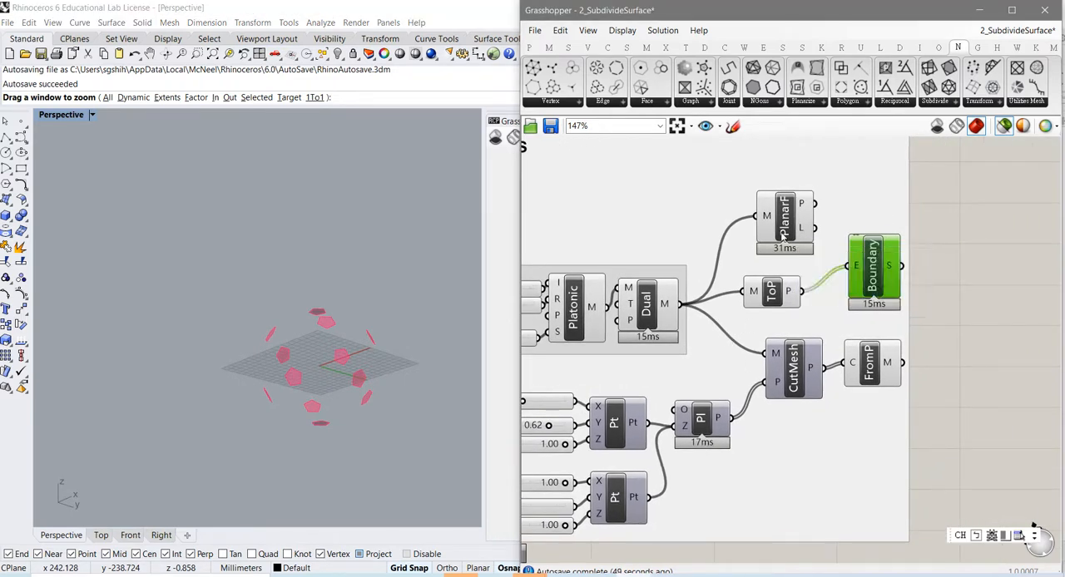
pyautogui.moveTo(788, 248); pyautogui.dragTo(773, 241)
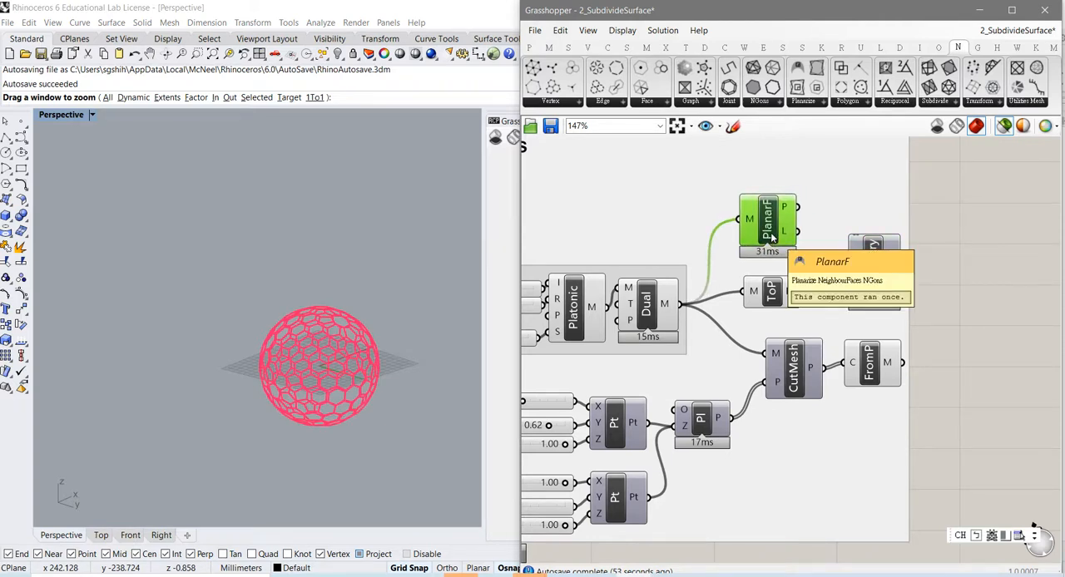
pyautogui.moveTo(802, 213); pyautogui.dragTo(856, 266)
pyautogui.click(874, 283)
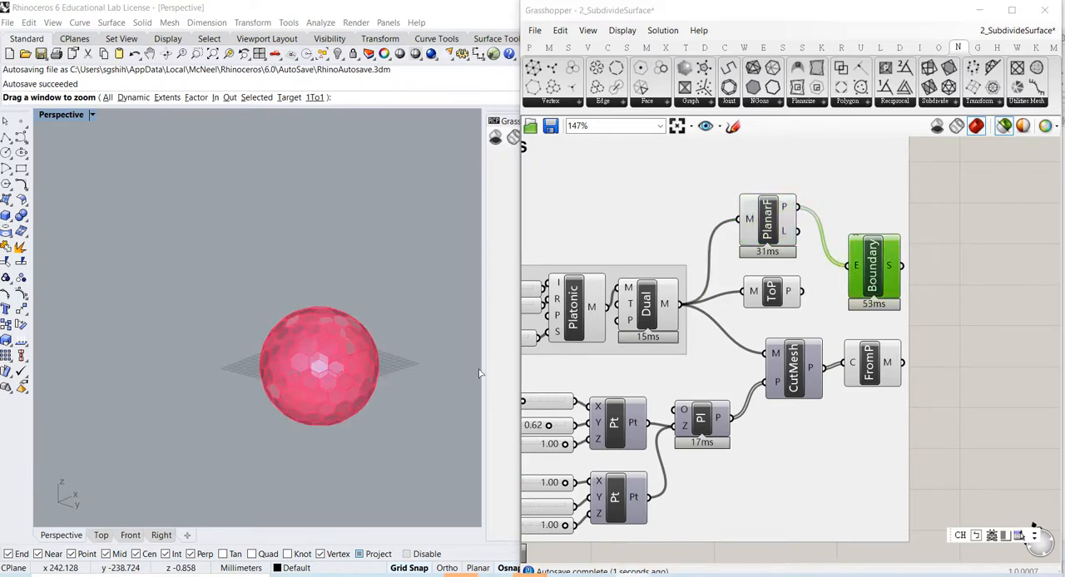
# Step: Examine the planar Boundary panels on the sphere from different angles and close up
pyautogui.moveTo(366, 399); pyautogui.dragTo(320, 335, button='right')
pyautogui.scroll(2, 317, 319)
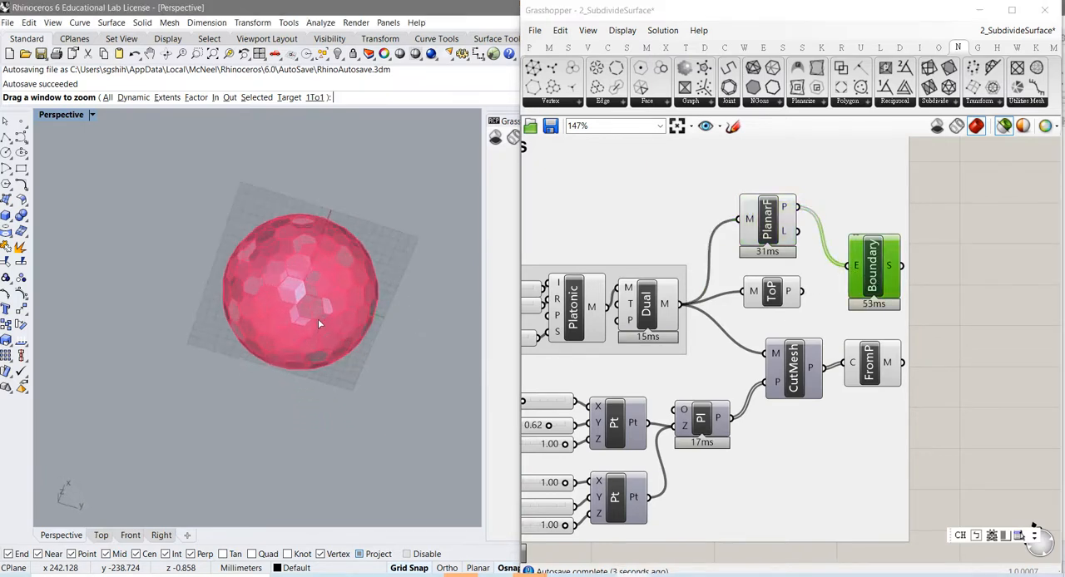
pyautogui.scroll(-6, 317, 319)
pyautogui.moveTo(313, 286); pyautogui.dragTo(350, 408, button='right')
pyautogui.scroll(3, 300, 393)
pyautogui.scroll(8, 306, 414)
pyautogui.scroll(2, 297, 377)
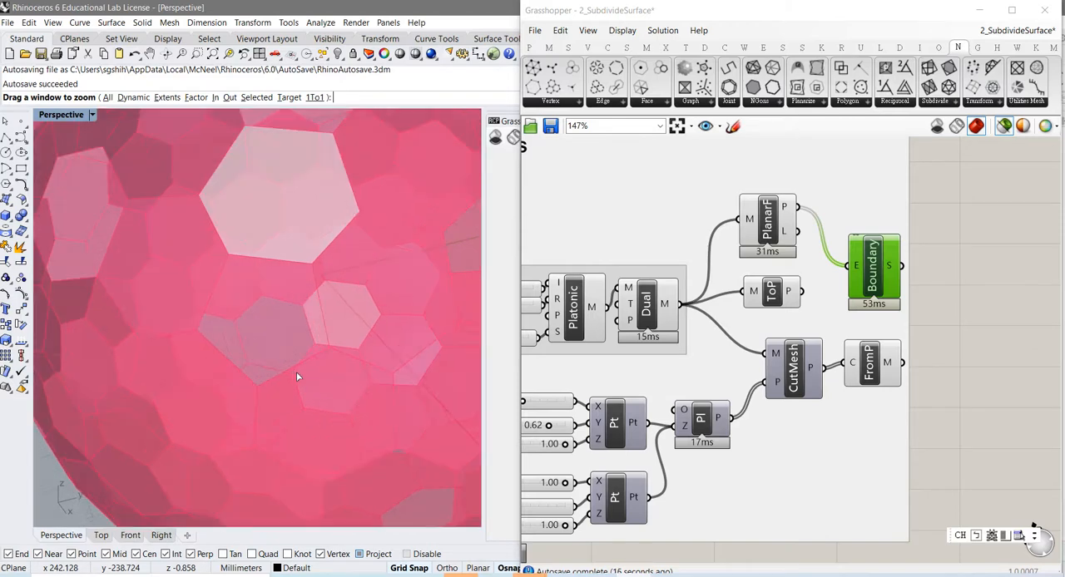
# Step: Compare the ToP outlines, the FromP mesh and the CutMesh outlines by selecting each component in turn
pyautogui.click(774, 298)
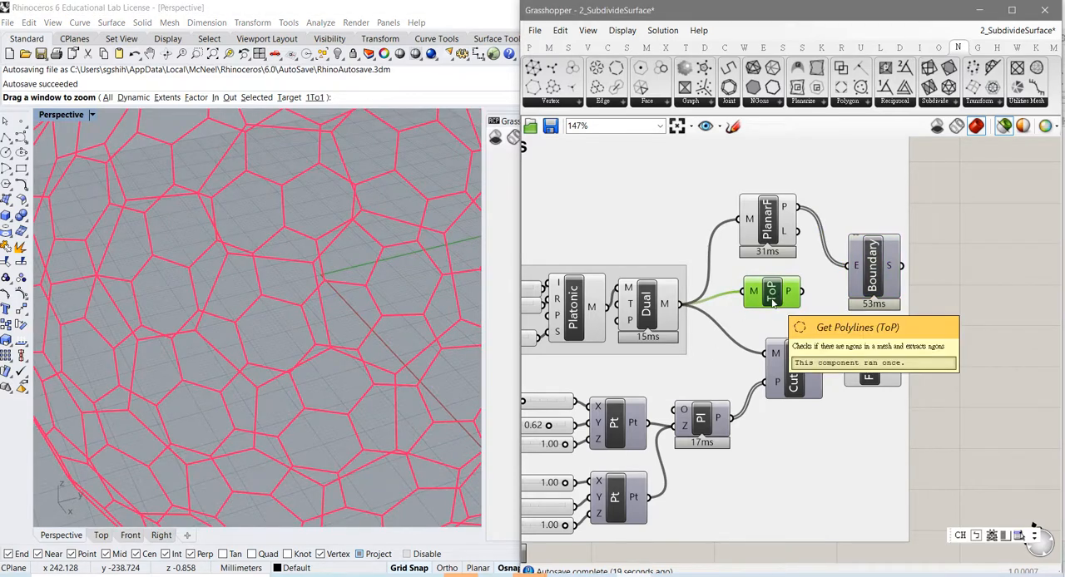
pyautogui.moveTo(767, 332); pyautogui.dragTo(783, 306, button='right')
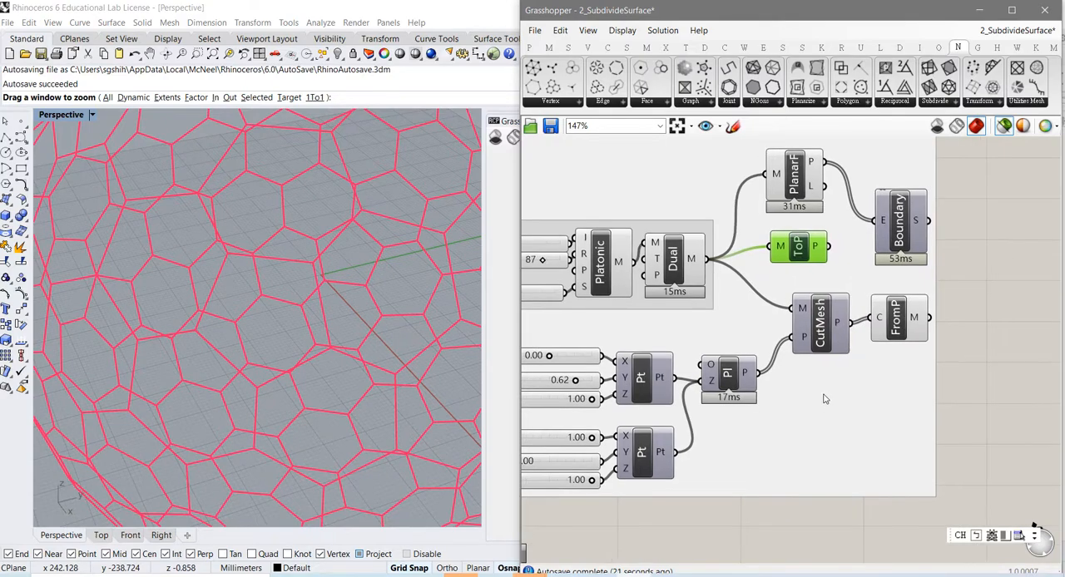
pyautogui.moveTo(824, 399); pyautogui.dragTo(816, 351, button='right')
pyautogui.click(888, 283)
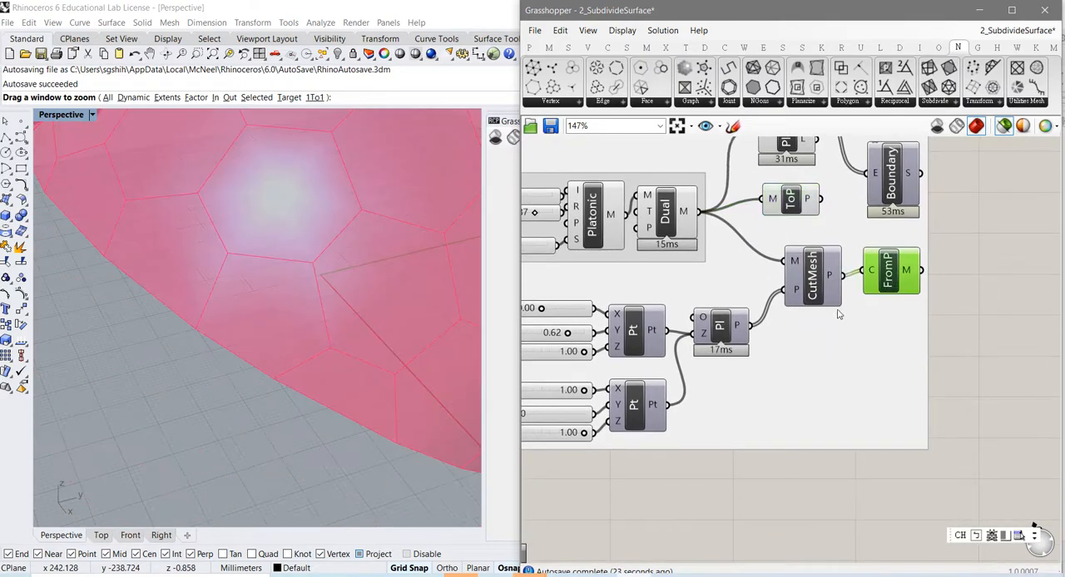
pyautogui.click(812, 291)
pyautogui.scroll(-5, 408, 320)
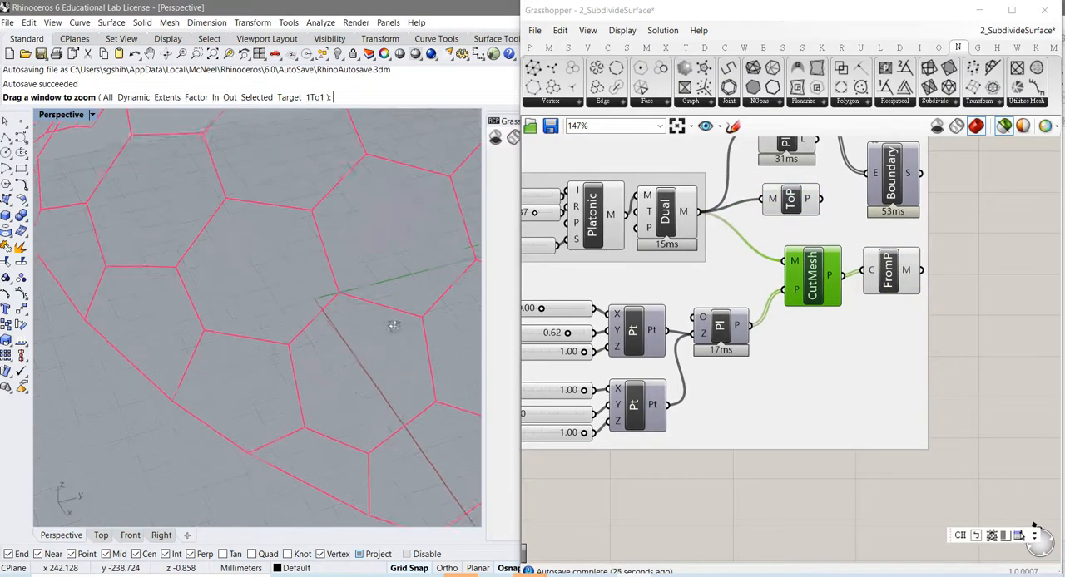
pyautogui.scroll(-3, 395, 331)
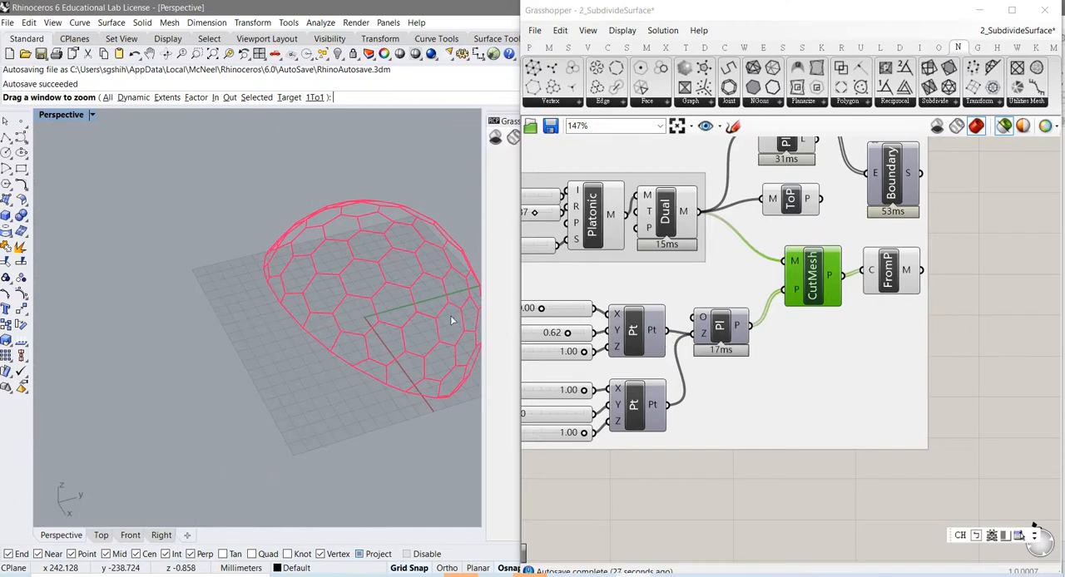
pyautogui.moveTo(452, 321); pyautogui.dragTo(263, 243, button='right')
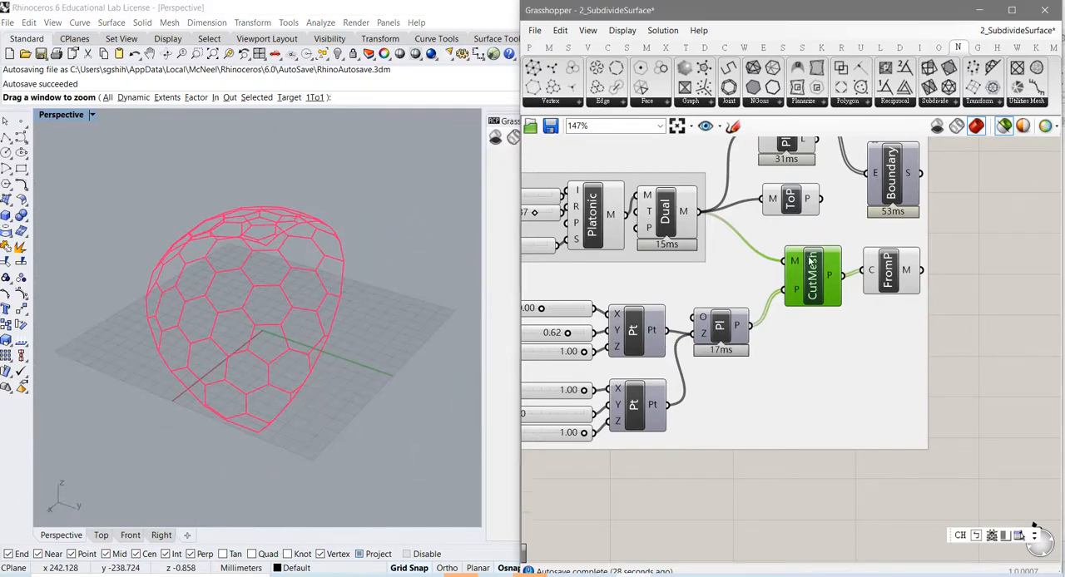
# Step: Copy Boundary below FromP, feed the copy the CutMesh polylines and inspect the surfaces it builds
pyautogui.moveTo(812, 262); pyautogui.dragTo(698, 331, button='right')
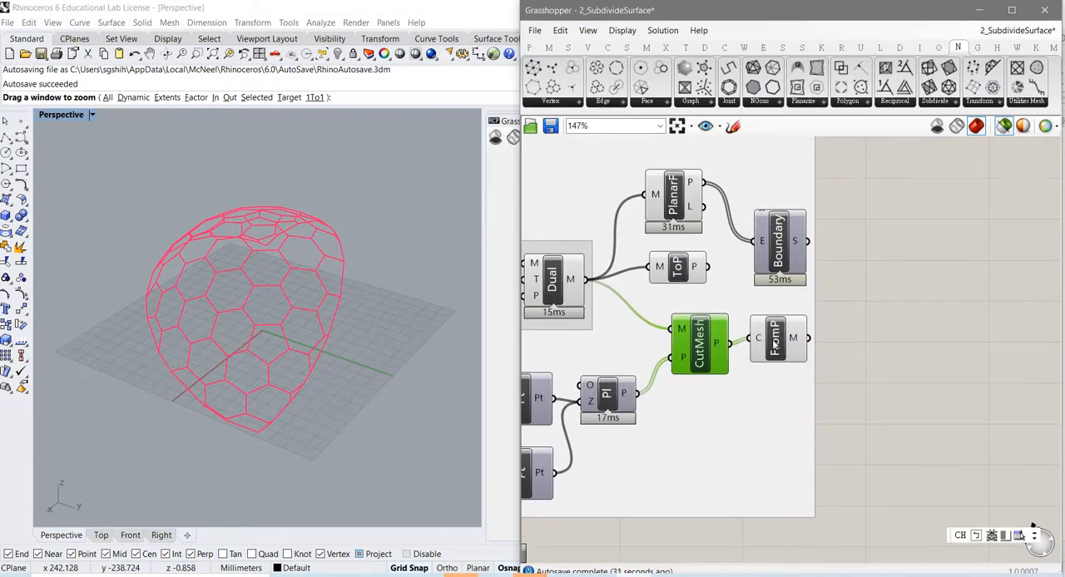
pyautogui.moveTo(775, 344); pyautogui.dragTo(770, 349)
pyautogui.click(674, 214)
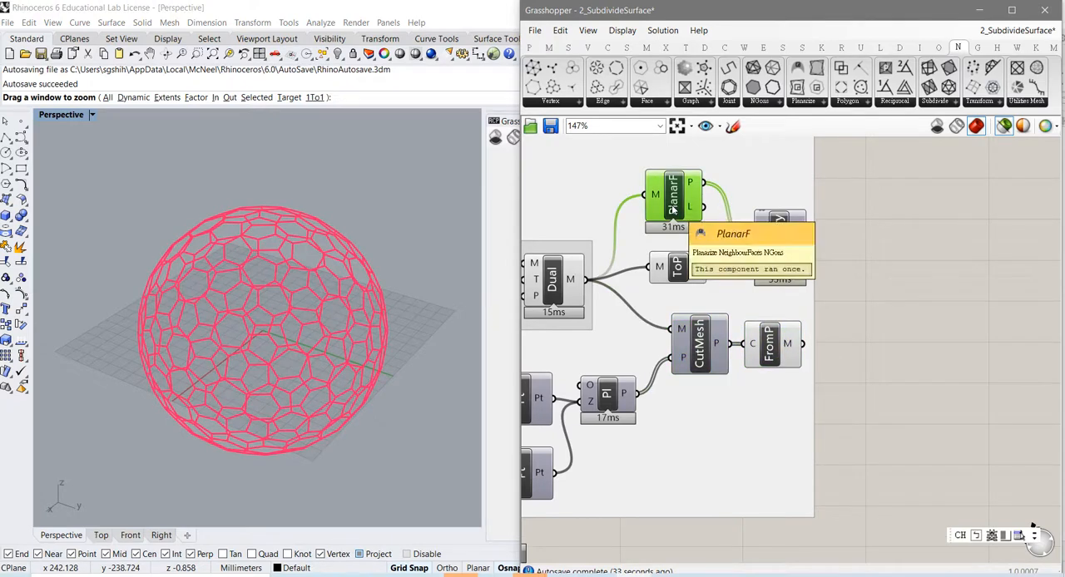
pyautogui.click(792, 270)
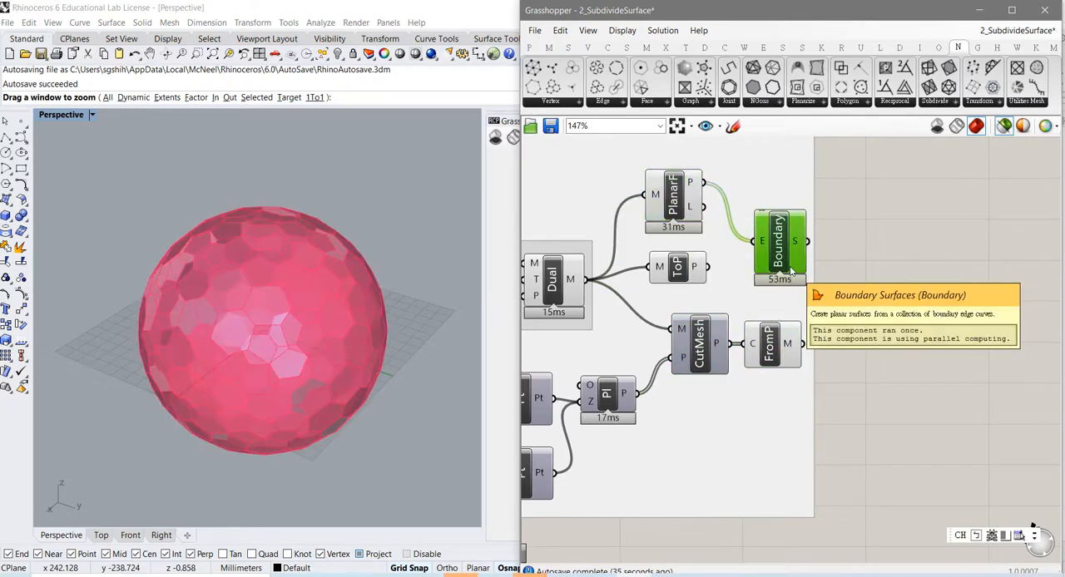
pyautogui.keyDown('alt'); pyautogui.moveTo(791, 270); pyautogui.dragTo(838, 468); pyautogui.keyUp('alt')
pyautogui.moveTo(730, 345); pyautogui.dragTo(810, 449)
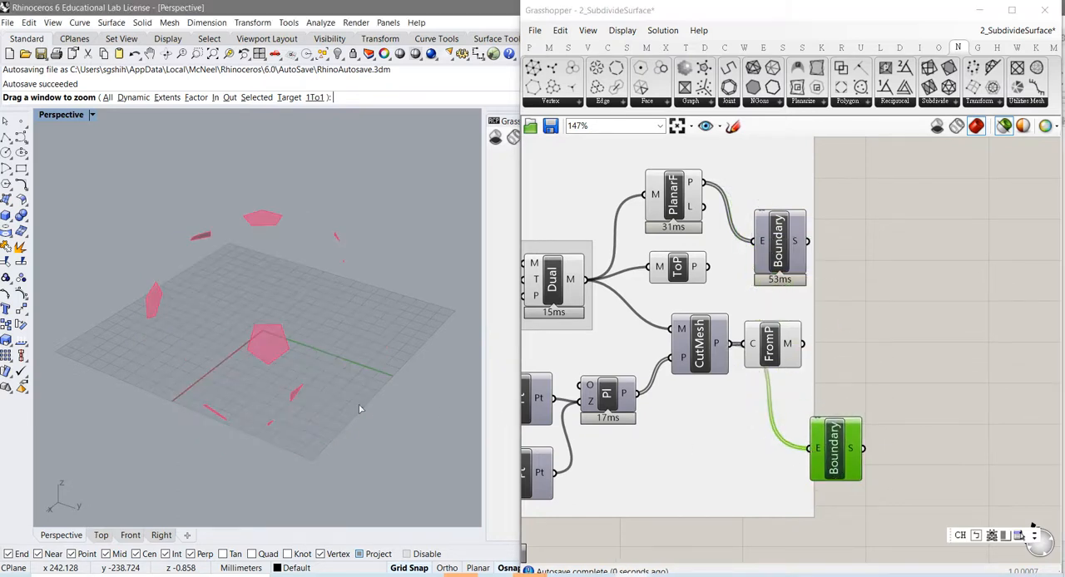
pyautogui.moveTo(328, 397); pyautogui.dragTo(349, 386, button='right')
pyautogui.scroll(-5, 336, 323)
pyautogui.moveTo(336, 323); pyautogui.dragTo(274, 332, button='right')
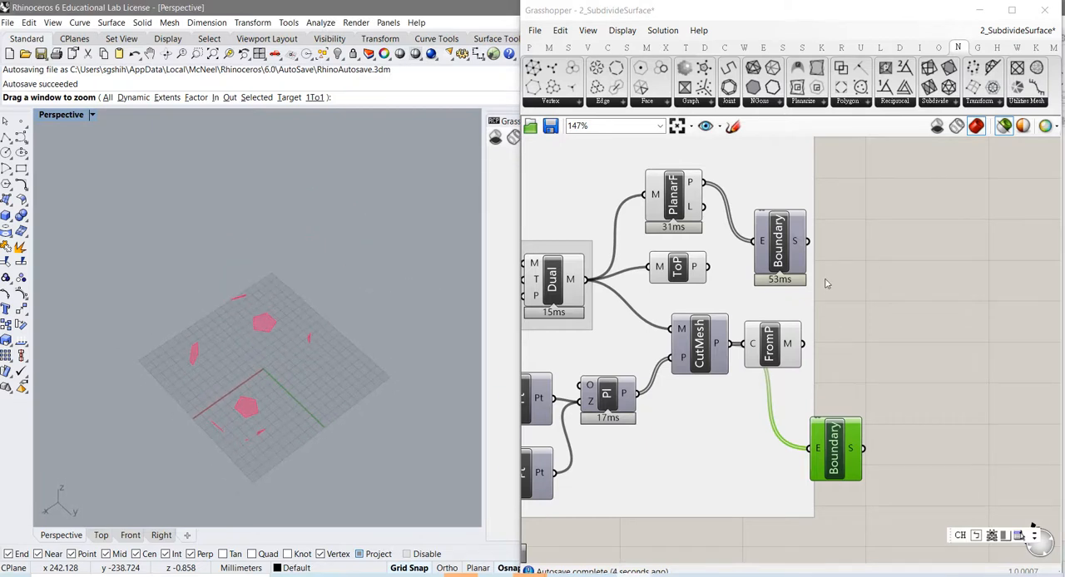
# Step: Copy PlanarF beyond FromP, feed it the FromP mesh, and connect its P output to the second Boundary placed beside it
pyautogui.click(687, 205)
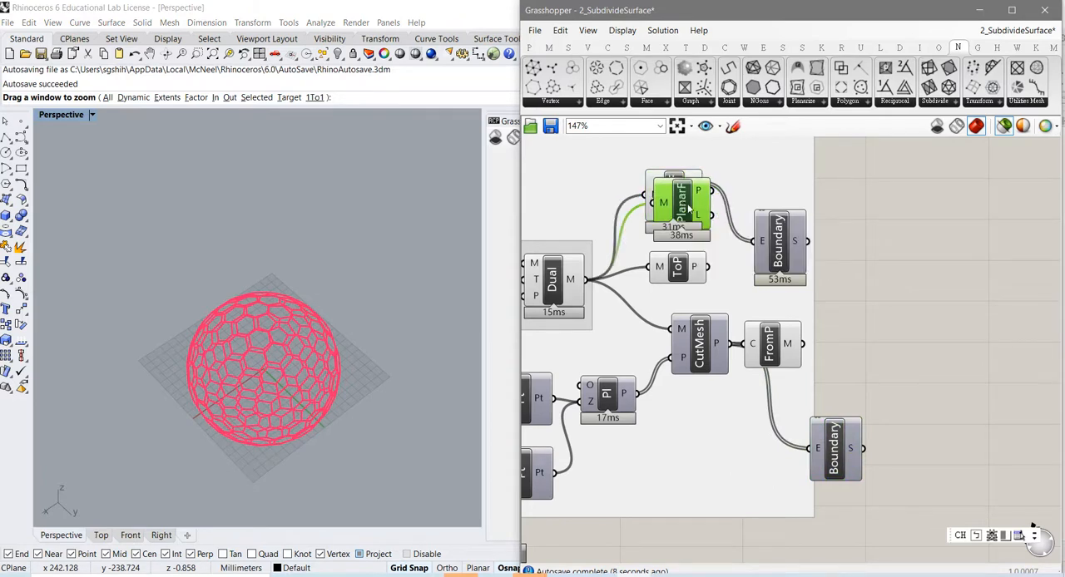
pyautogui.keyDown('alt'); pyautogui.moveTo(684, 204); pyautogui.dragTo(881, 346); pyautogui.keyUp('alt')
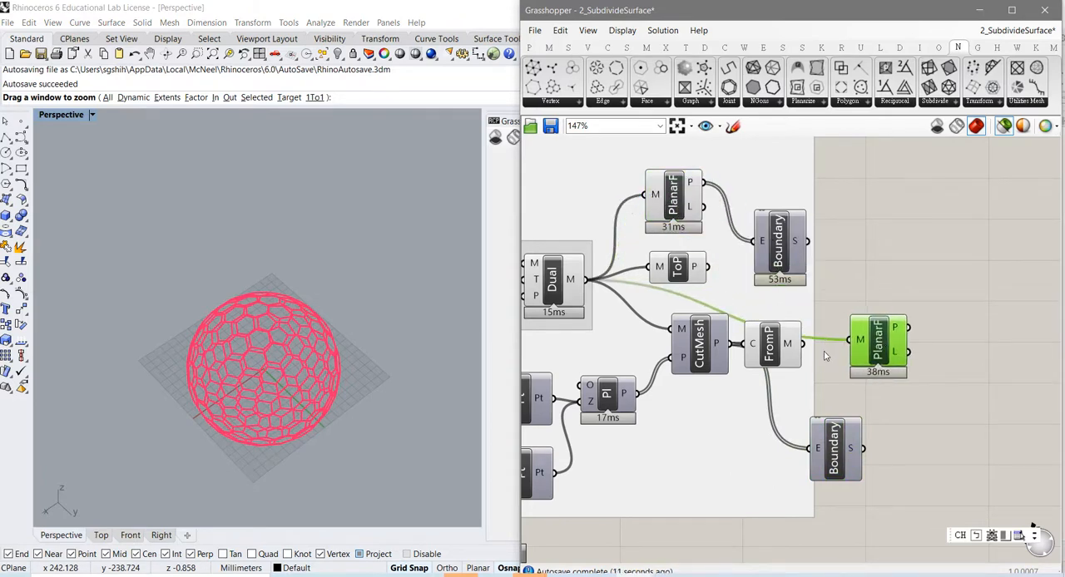
pyautogui.moveTo(803, 344); pyautogui.dragTo(869, 357)
pyautogui.moveTo(840, 447); pyautogui.dragTo(964, 358)
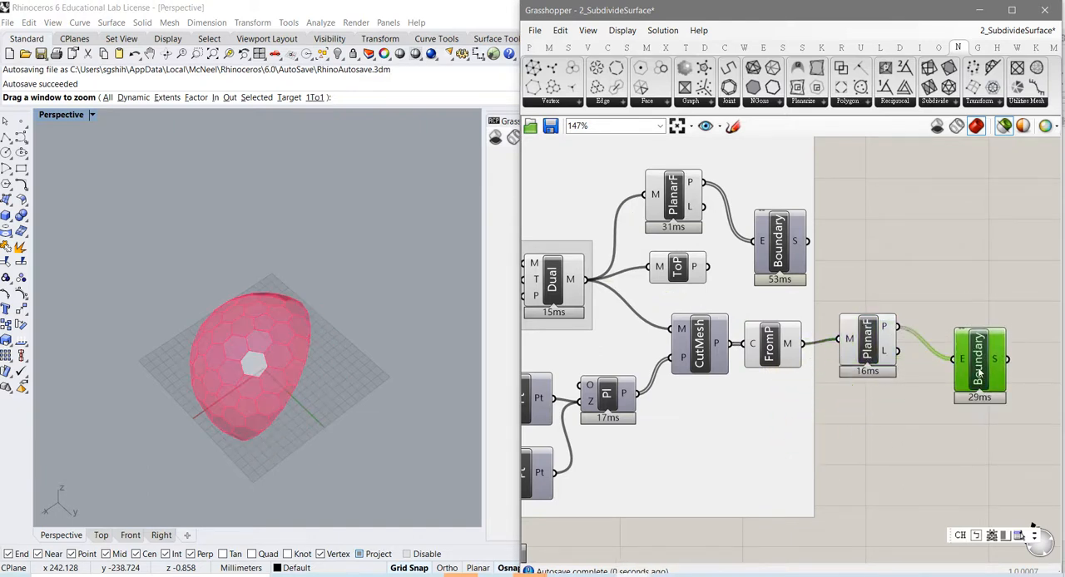
# Step: Examine the planarized panels of the cut mesh from several sides and review the complete Platonic Objects definition
pyautogui.moveTo(298, 394); pyautogui.dragTo(274, 358, button='right')
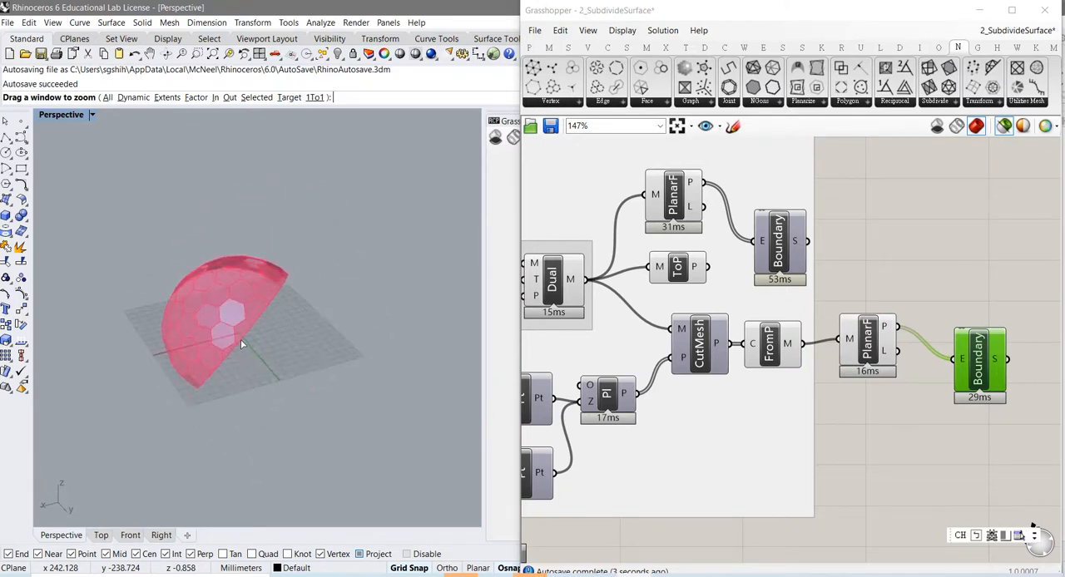
pyautogui.scroll(4, 243, 344)
pyautogui.moveTo(228, 329); pyautogui.dragTo(275, 346, button='right')
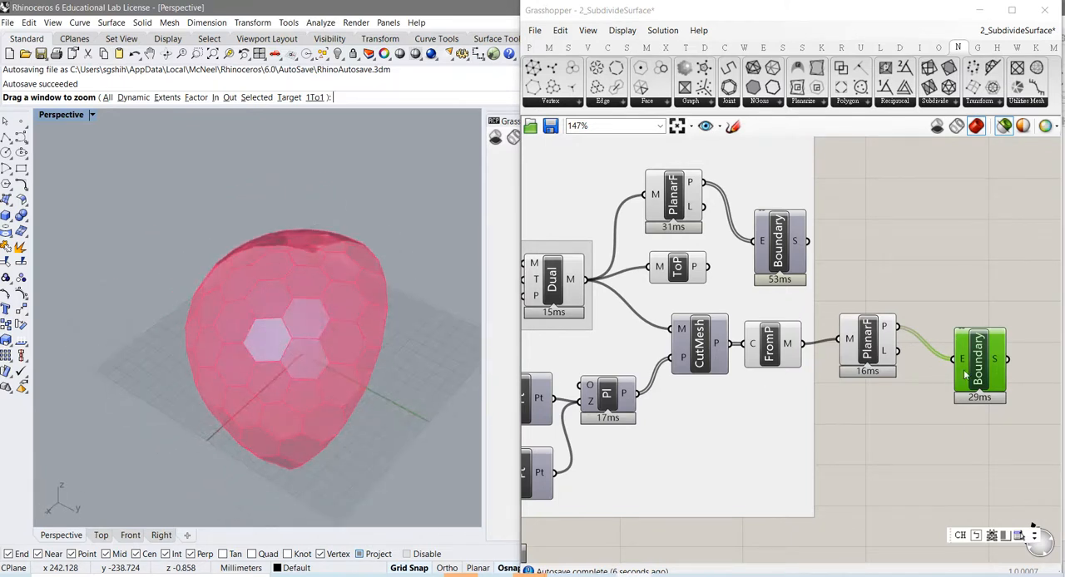
pyautogui.moveTo(824, 429); pyautogui.dragTo(894, 366, button='right')
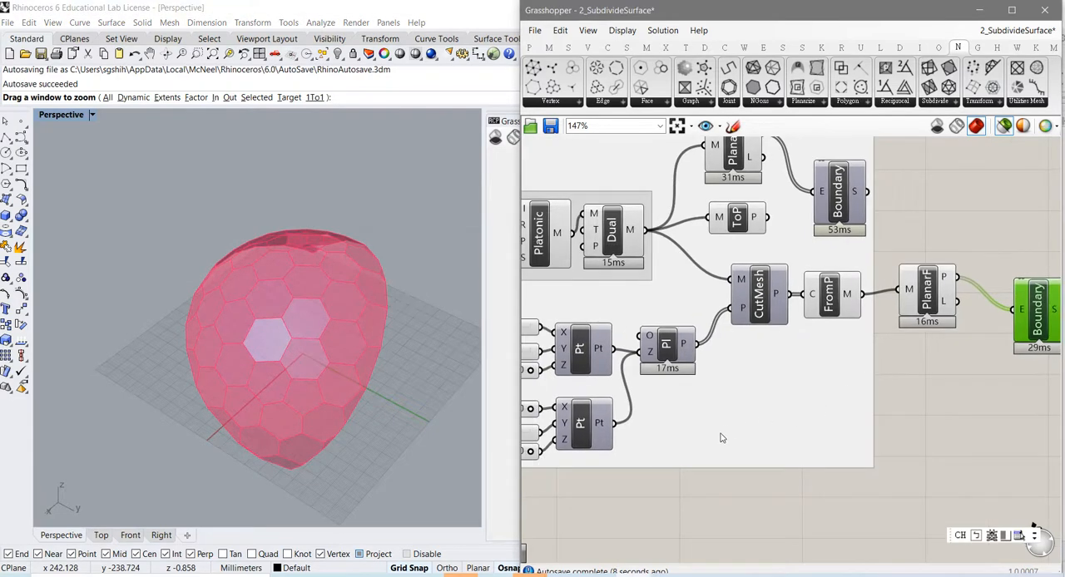
pyautogui.moveTo(722, 439); pyautogui.dragTo(585, 490, button='right')
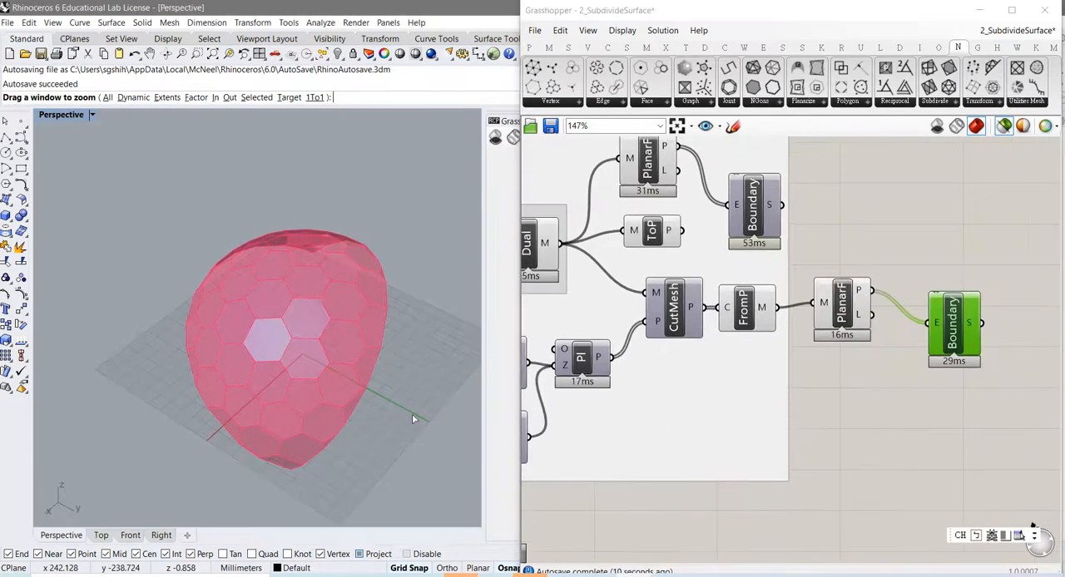
pyautogui.moveTo(411, 421); pyautogui.dragTo(314, 353, button='right')
pyautogui.scroll(3, 331, 373)
pyautogui.scroll(-3, 331, 371)
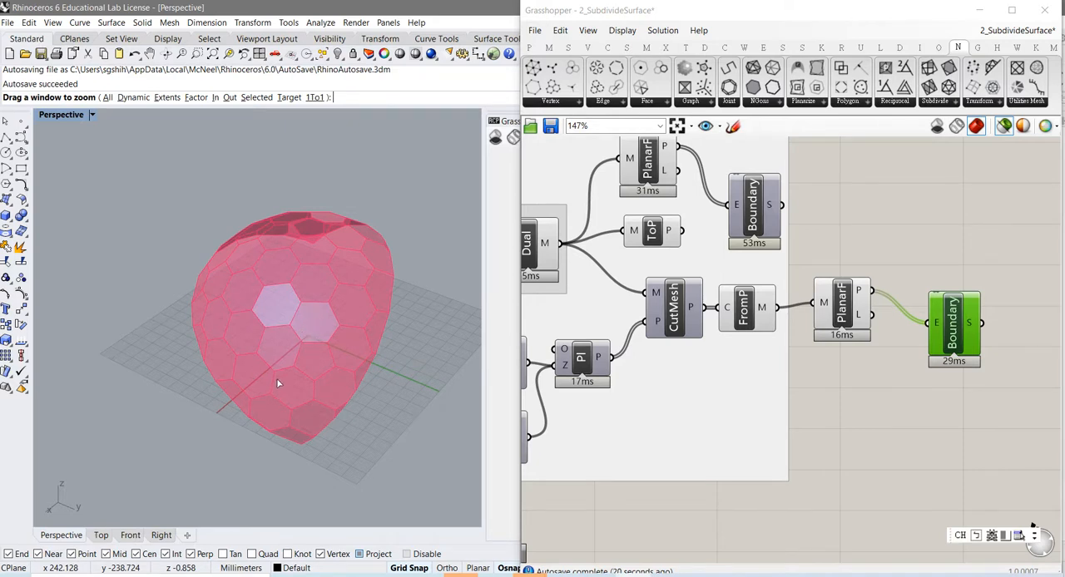
pyautogui.moveTo(278, 382); pyautogui.dragTo(305, 328, button='right')
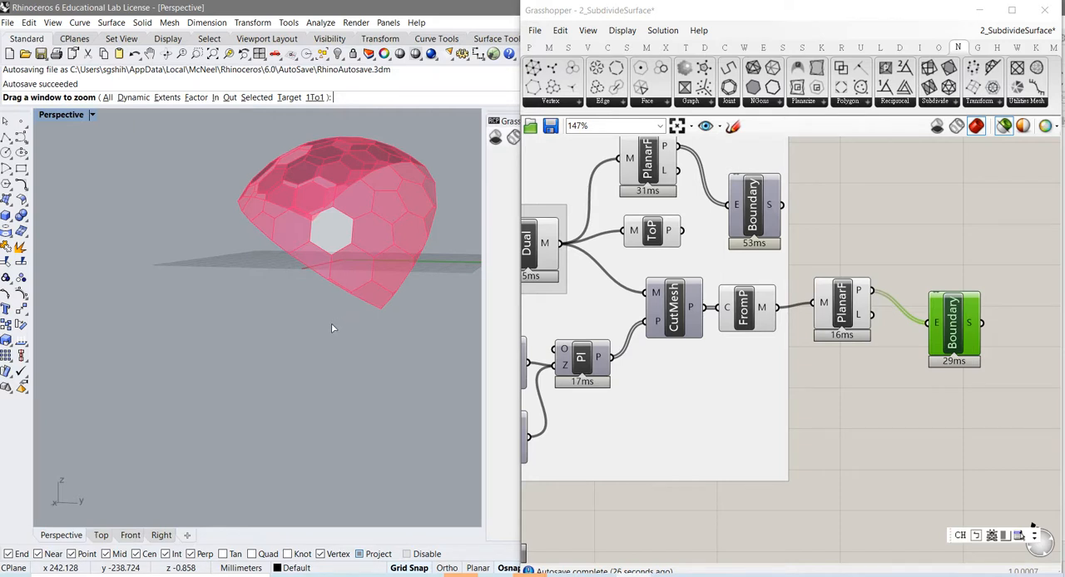
pyautogui.scroll(-3, 729, 389)
pyautogui.scroll(3, 729, 389)
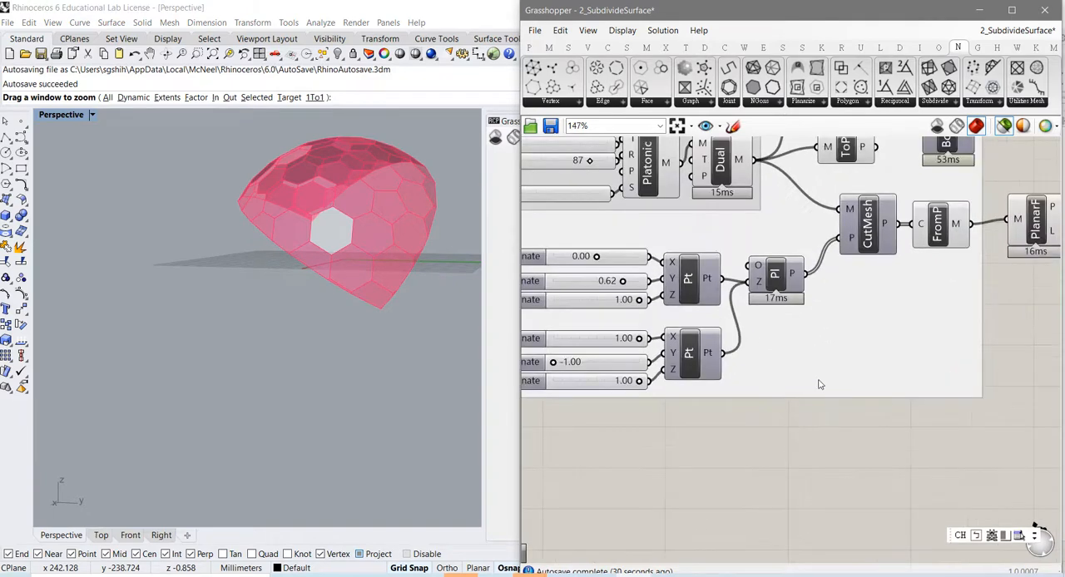
pyautogui.moveTo(819, 381); pyautogui.dragTo(807, 414, button='right')
pyautogui.scroll(-4, 835, 421)
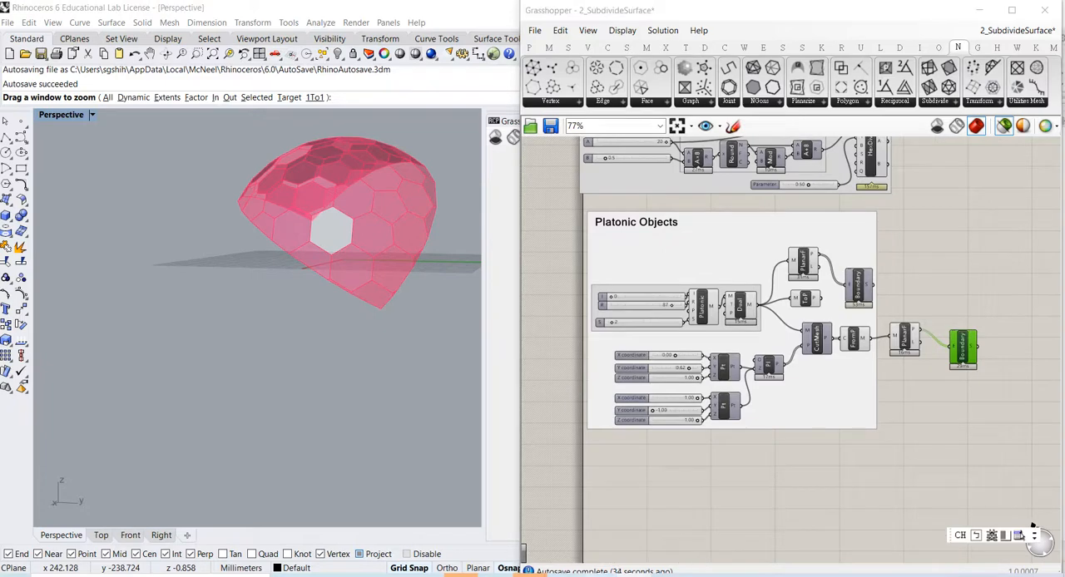